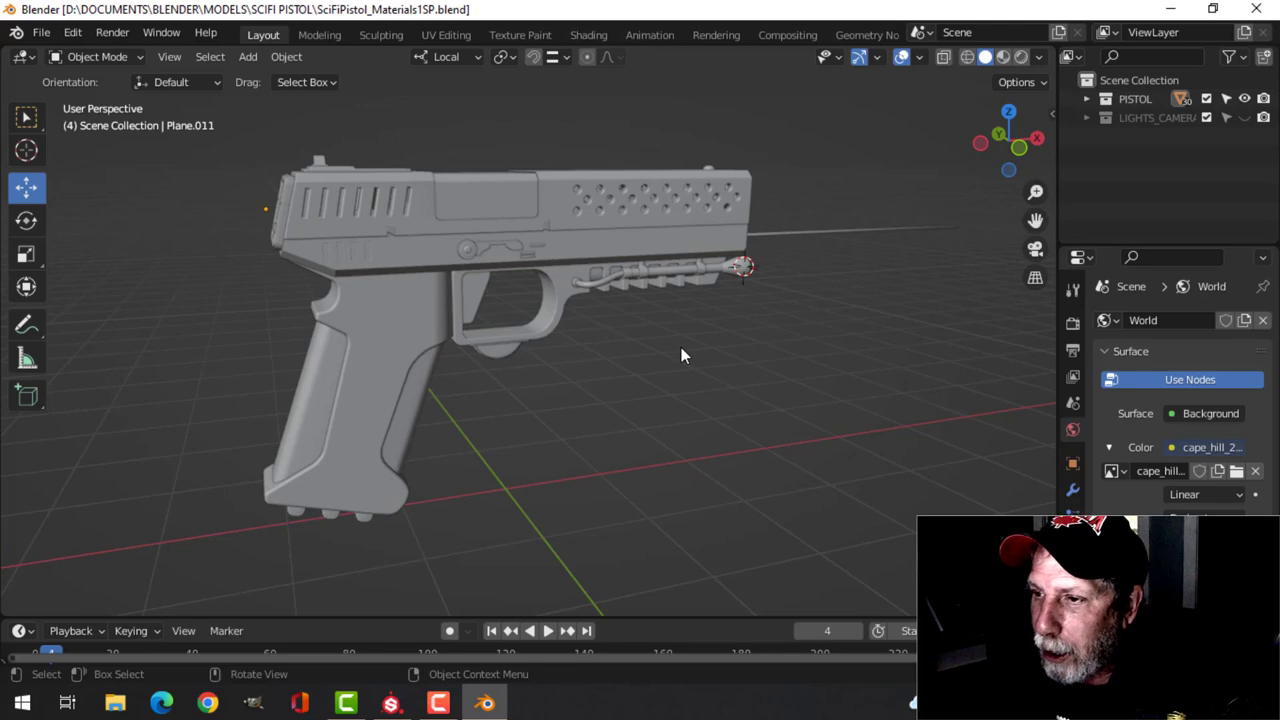
# Step: Hide the long thin laser-beam cylinder extending from the front of the pistol
pyautogui.moveTo(721, 345); pyautogui.dragTo(655, 316, button='middle')
pyautogui.click(623, 224)
pyautogui.scroll(-1, 720, 334)
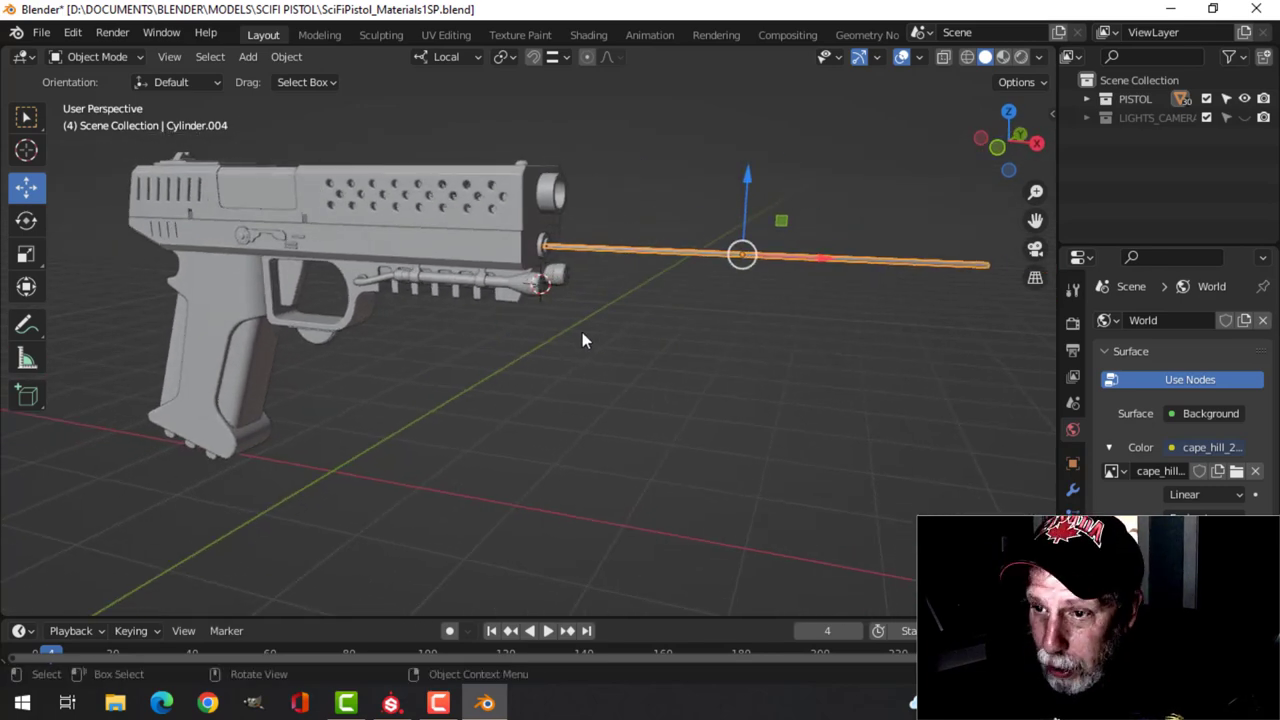
pyautogui.moveTo(583, 336); pyautogui.dragTo(697, 338, button='middle')
pyautogui.press('h')
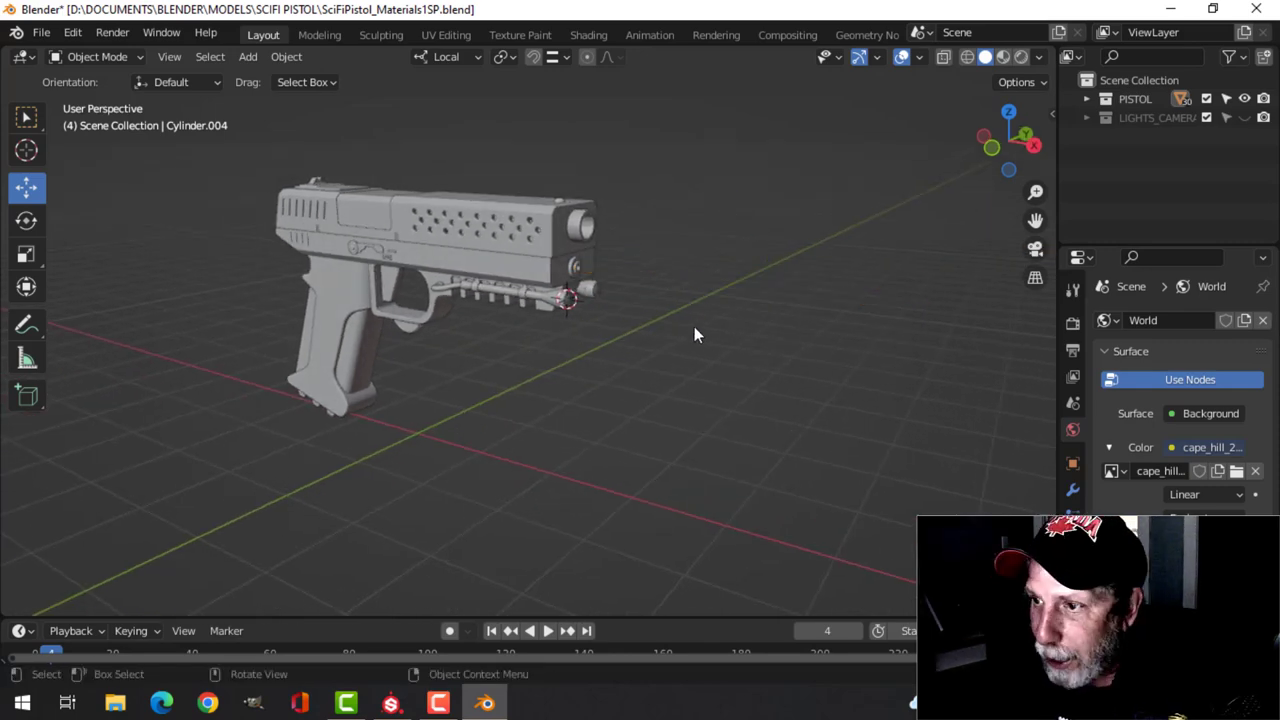
# Step: Examine the screen panel and the separate button object on the back of the pistol
pyautogui.scroll(4, 690, 322)
pyautogui.scroll(-1, 620, 315)
pyautogui.moveTo(554, 318); pyautogui.dragTo(712, 320, button='middle')
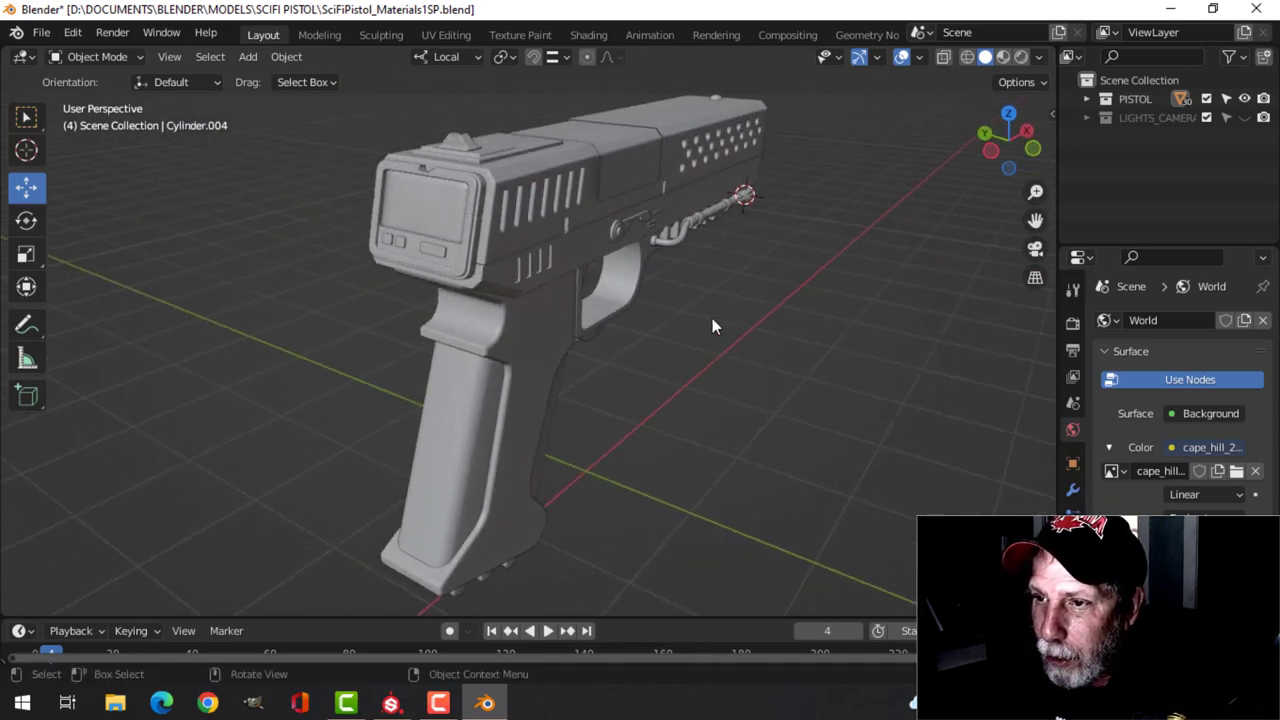
pyautogui.scroll(3, 443, 214)
pyautogui.scroll(-1, 414, 185)
pyautogui.click(394, 170)
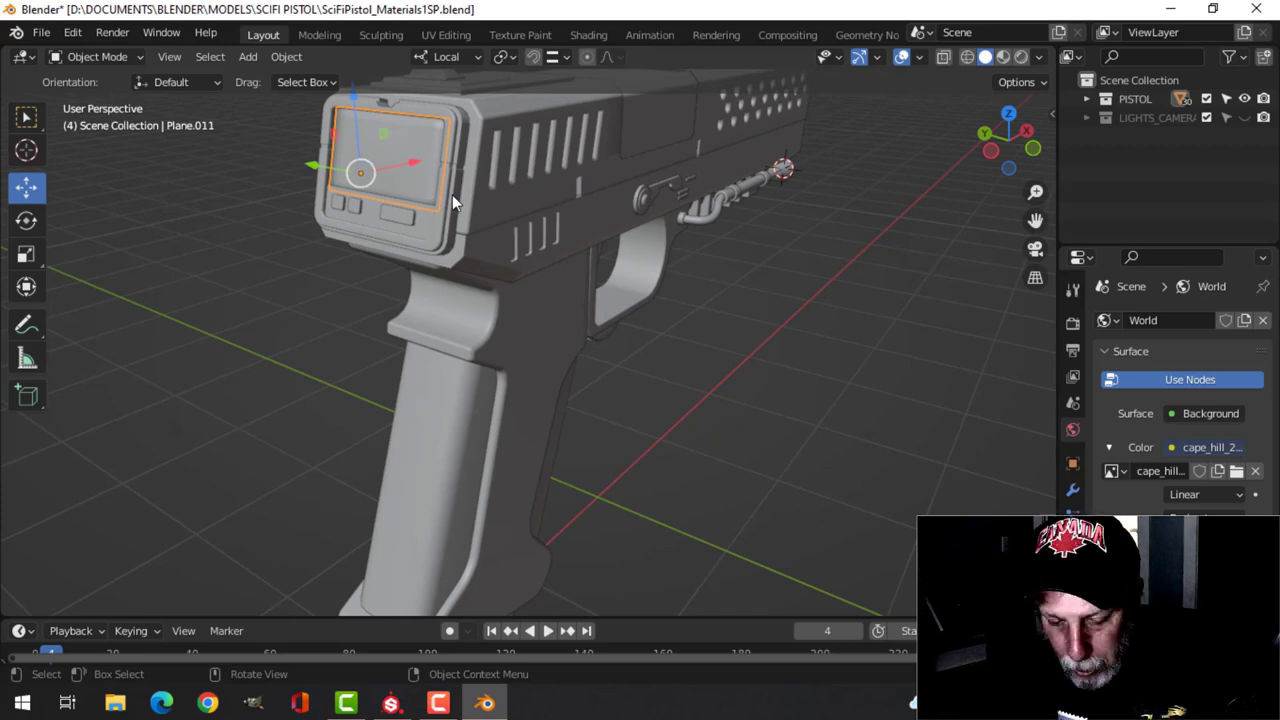
pyautogui.hotkey('alt', 'a')
pyautogui.click(405, 213)
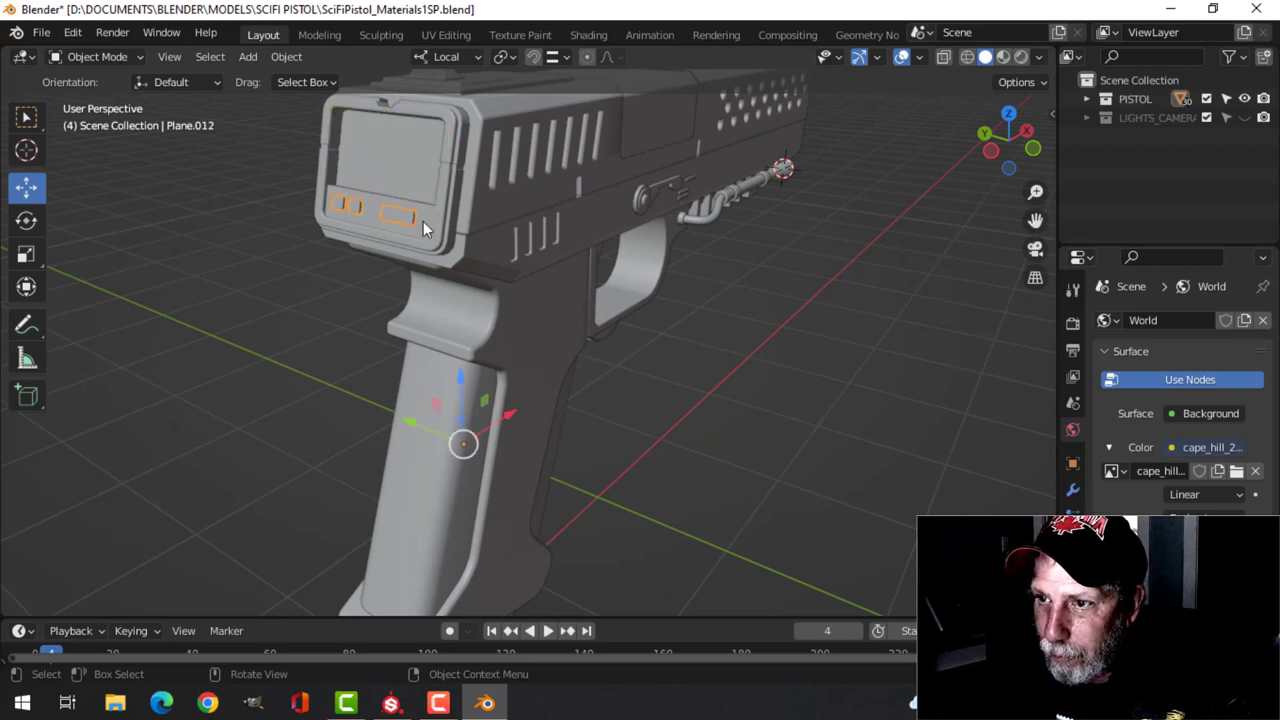
# Step: Check the mirrored under-barrel light by switching its Mirror modifier's viewport display off and back on
pyautogui.moveTo(689, 326); pyautogui.dragTo(499, 234, button='middle')
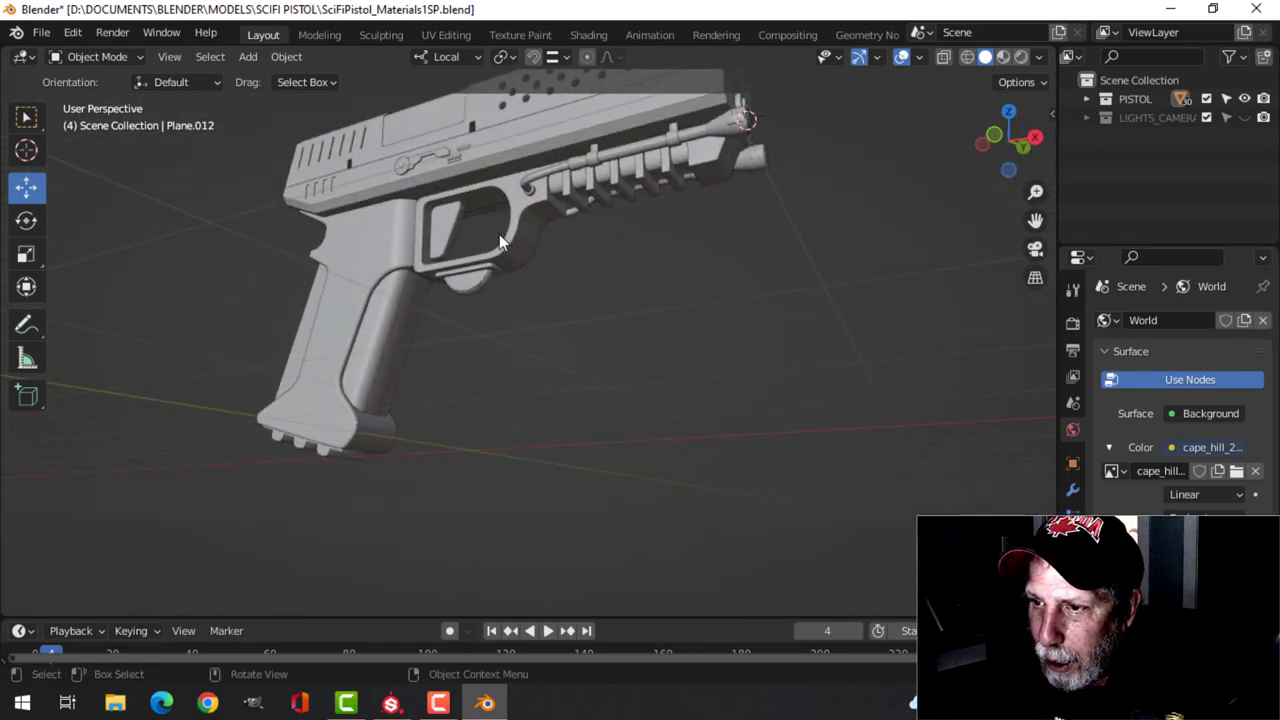
pyautogui.scroll(3, 540, 265)
pyautogui.scroll(-3, 554, 258)
pyautogui.moveTo(598, 257); pyautogui.dragTo(632, 289, button='middle')
pyautogui.click(632, 289)
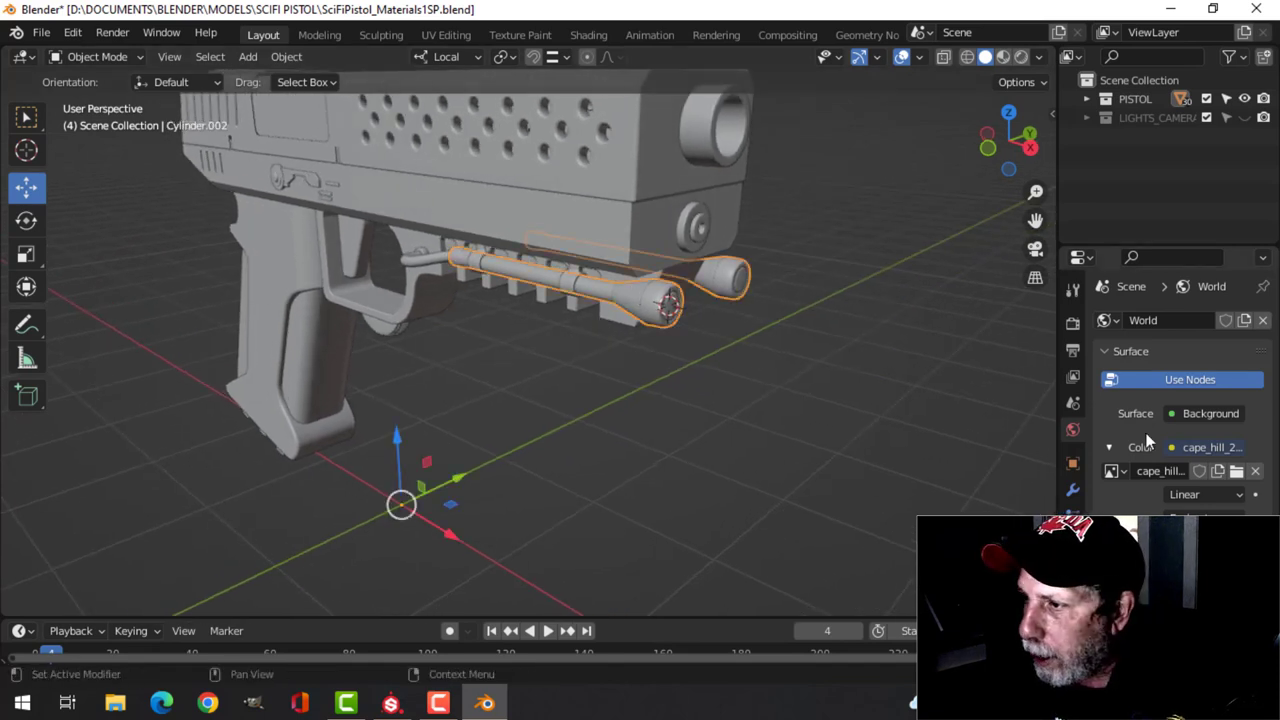
pyautogui.click(1072, 489)
pyautogui.click(1181, 376)
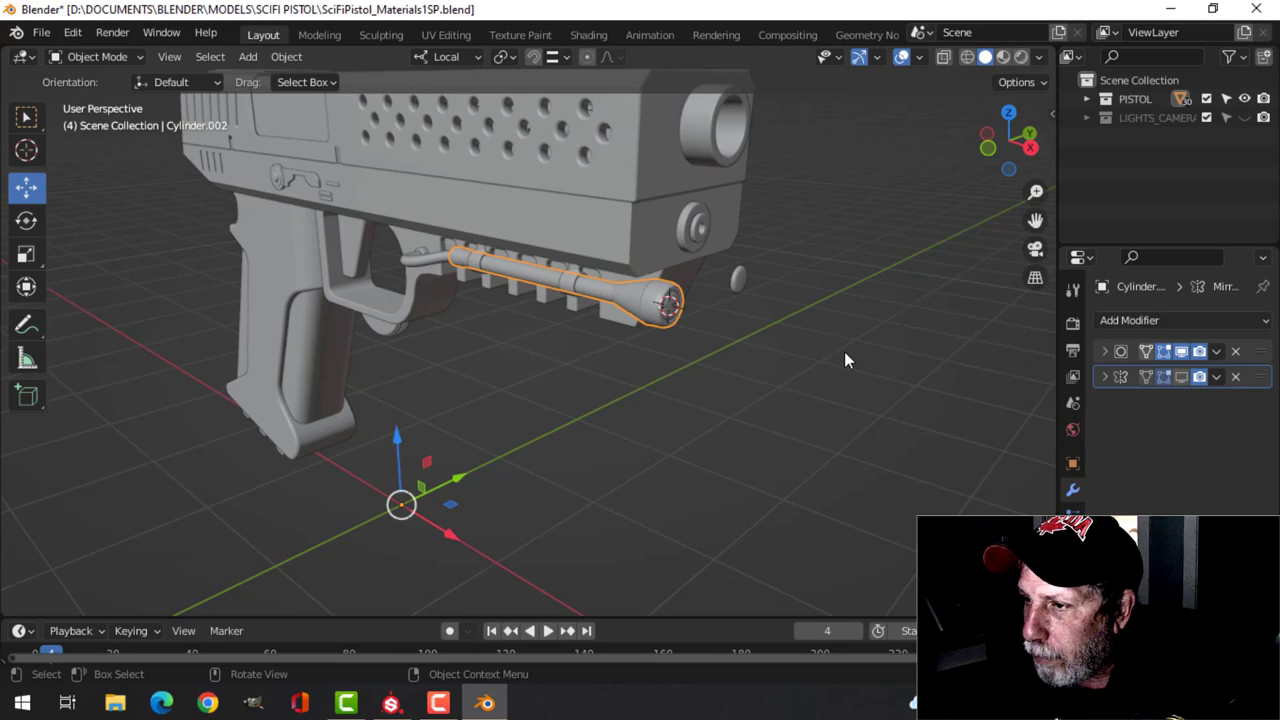
pyautogui.click(1181, 376)
pyautogui.moveTo(843, 371); pyautogui.dragTo(851, 366, button='middle')
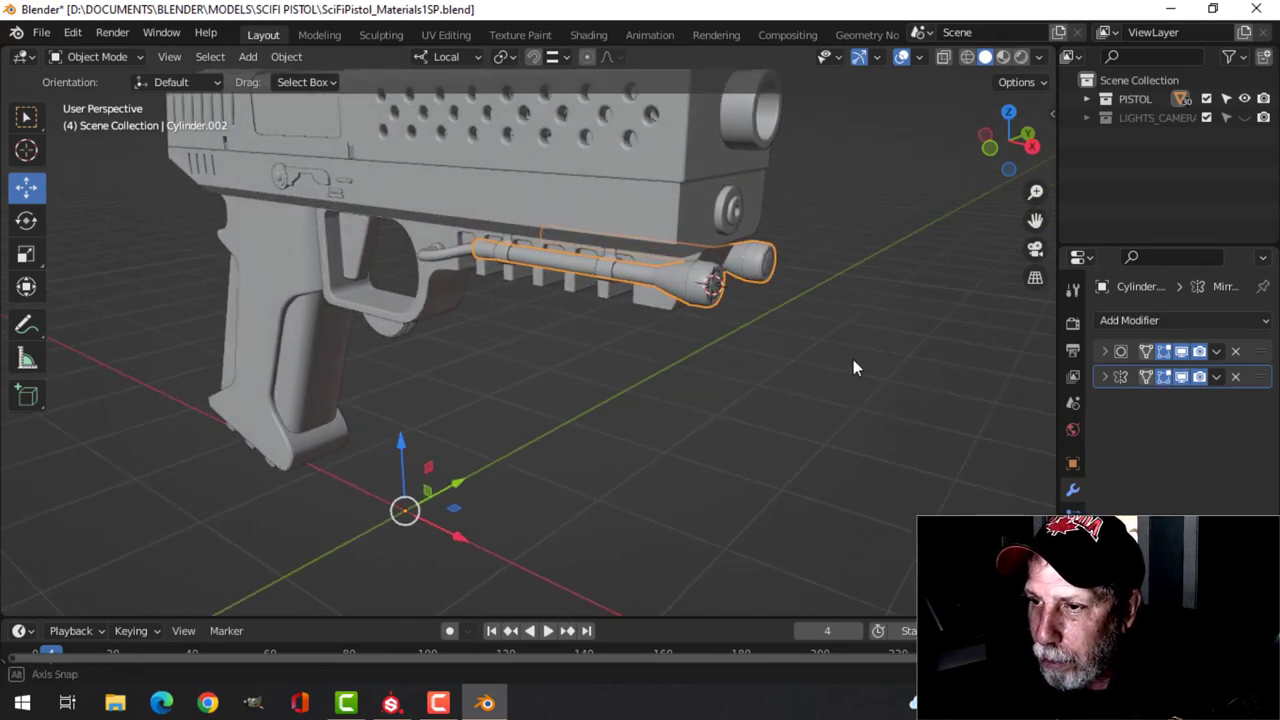
# Step: Inspect the mirrored lens discs at the front ends of the two under-barrel lights
pyautogui.moveTo(528, 263); pyautogui.dragTo(766, 369, button='middle')
pyautogui.click(604, 336)
pyautogui.scroll(2, 686, 290)
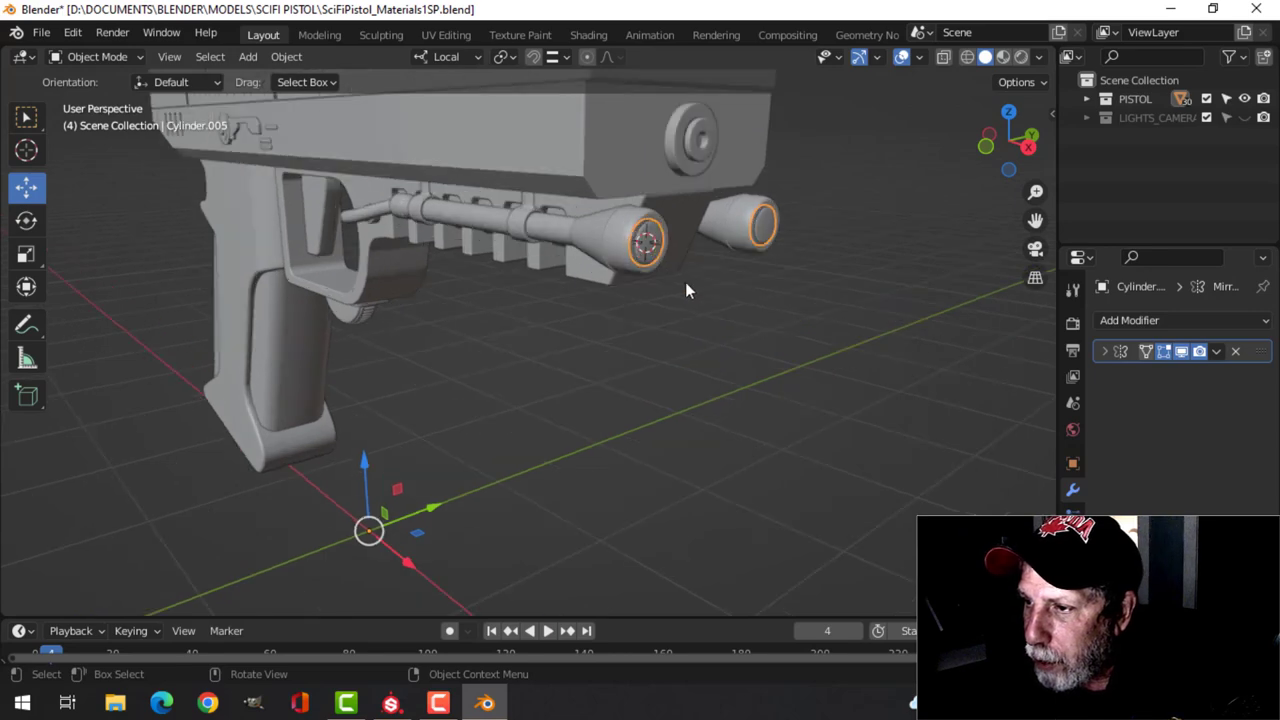
pyautogui.scroll(-3, 660, 254)
pyautogui.moveTo(674, 300); pyautogui.dragTo(669, 346, button='middle')
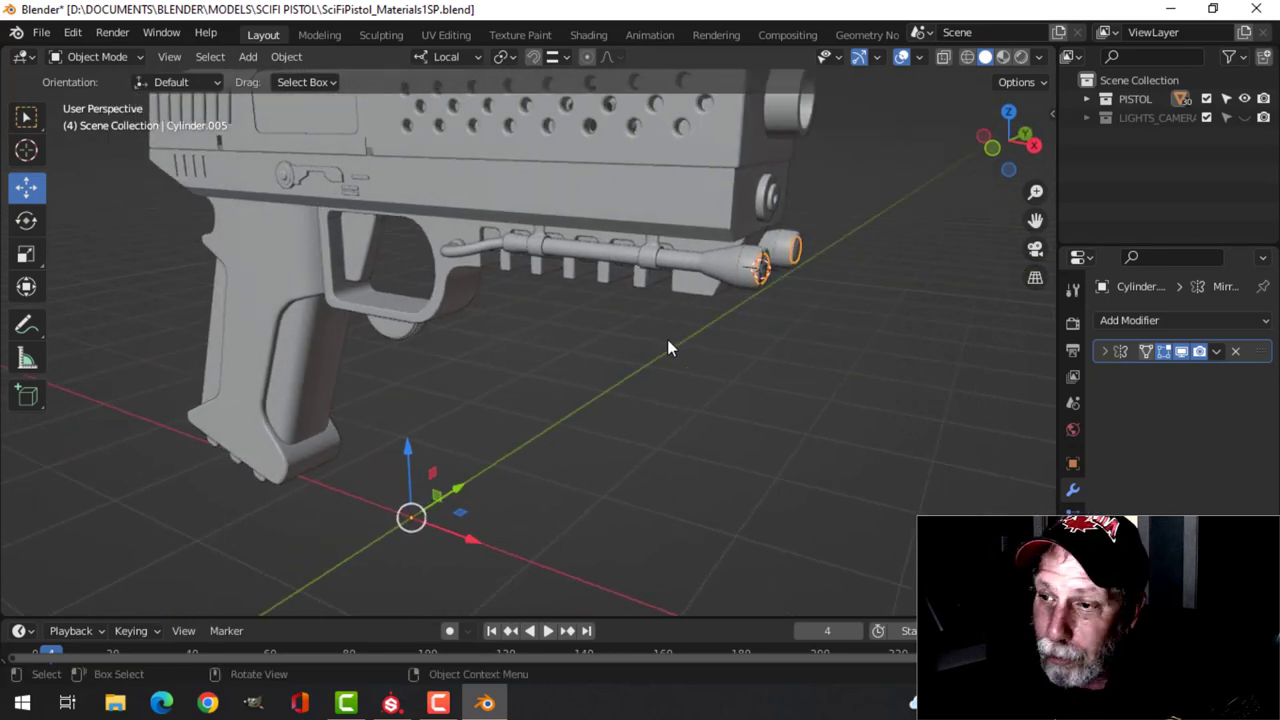
pyautogui.scroll(-1, 667, 349)
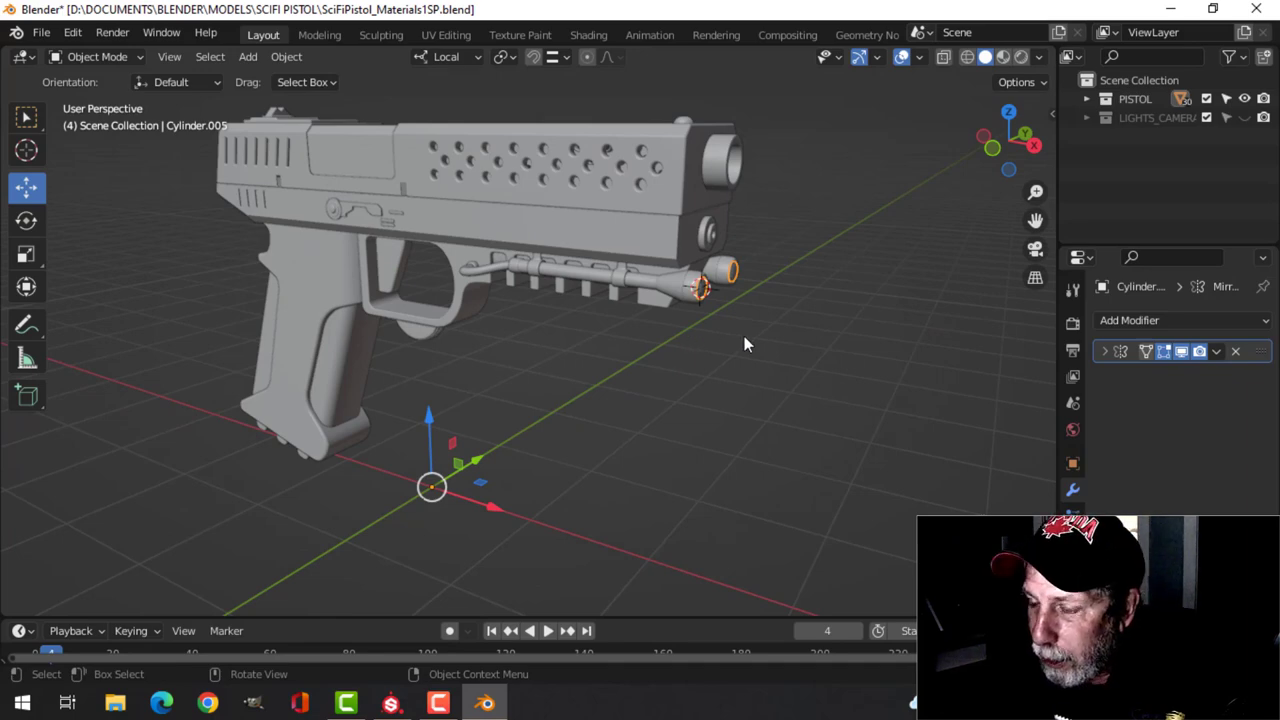
pyautogui.scroll(2, 743, 340)
pyautogui.moveTo(531, 334); pyautogui.dragTo(580, 299, button='middle')
pyautogui.moveTo(449, 341); pyautogui.dragTo(505, 325, button='middle')
pyautogui.moveTo(594, 331); pyautogui.dragTo(724, 367, button='middle')
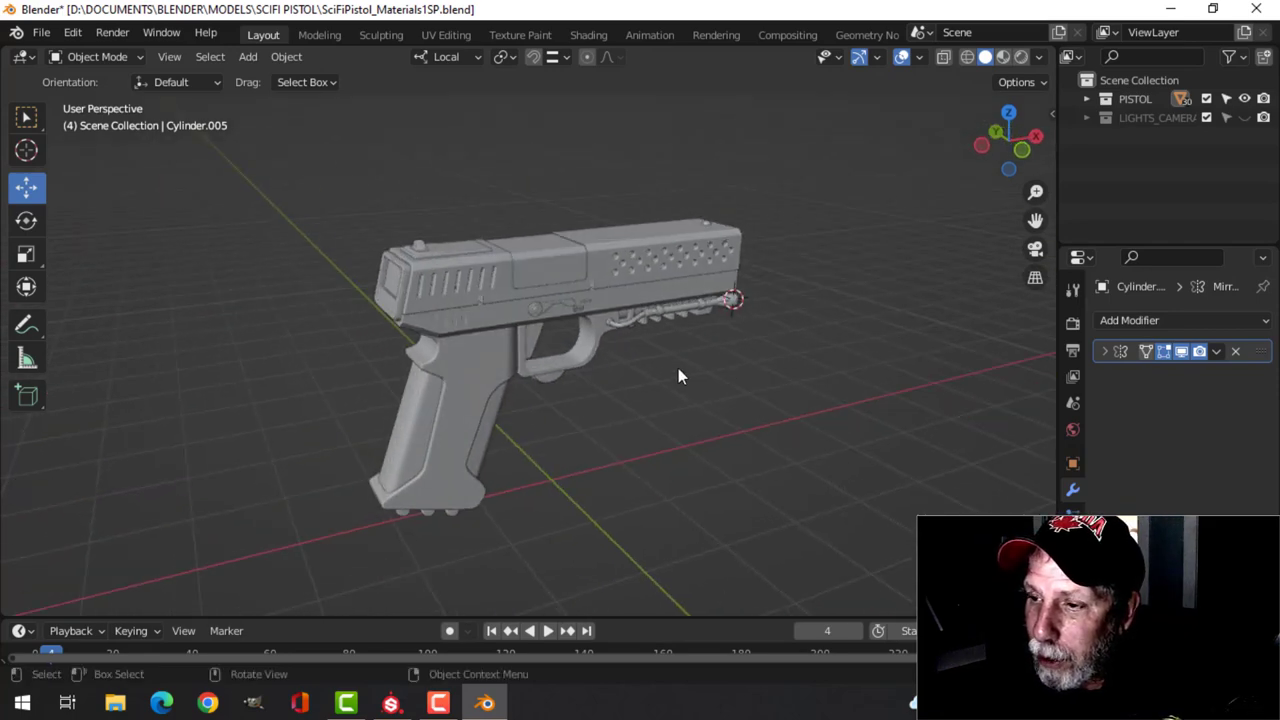
pyautogui.scroll(1, 678, 368)
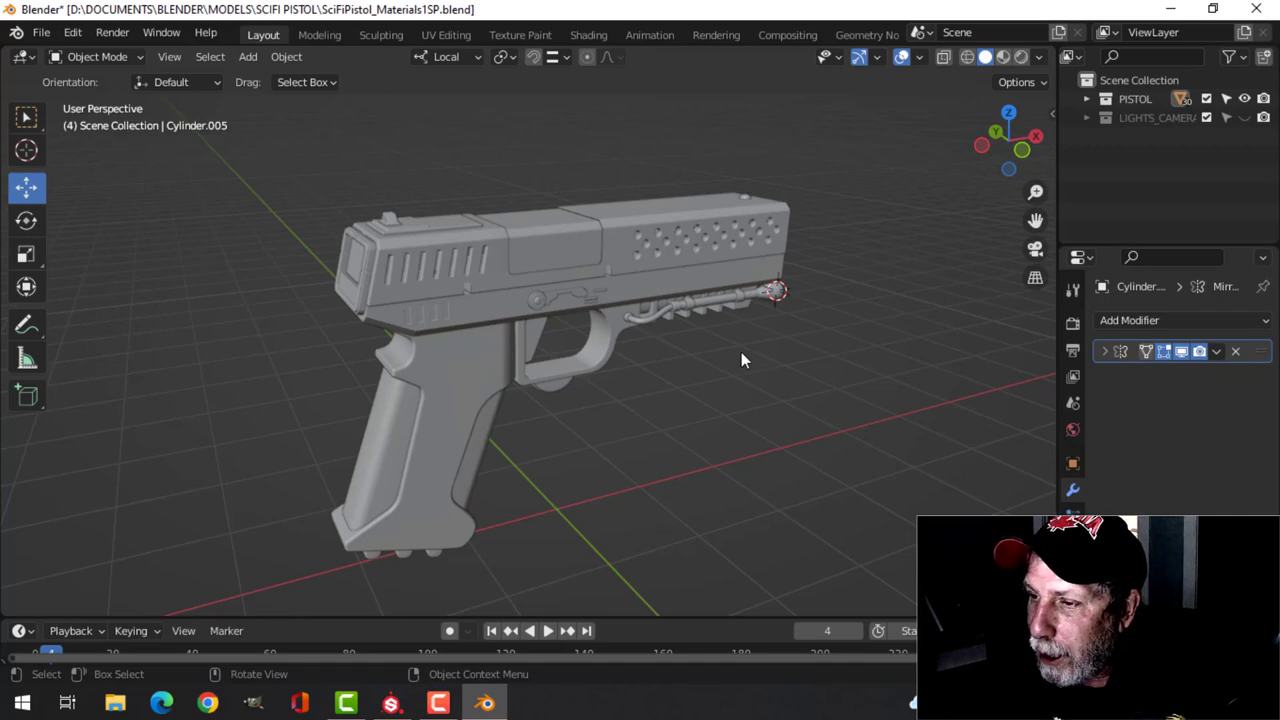
# Step: Check which materials are assigned to the upper slide, the lower body and the curved tube beneath the barrel
pyautogui.moveTo(741, 360)
pyautogui.mouseDown(button='middle')
pyautogui.moveTo(768, 352)
pyautogui.moveTo(726, 364)
pyautogui.mouseUp(button='middle')
pyautogui.scroll(2, 774, 339)
pyautogui.click(684, 259)
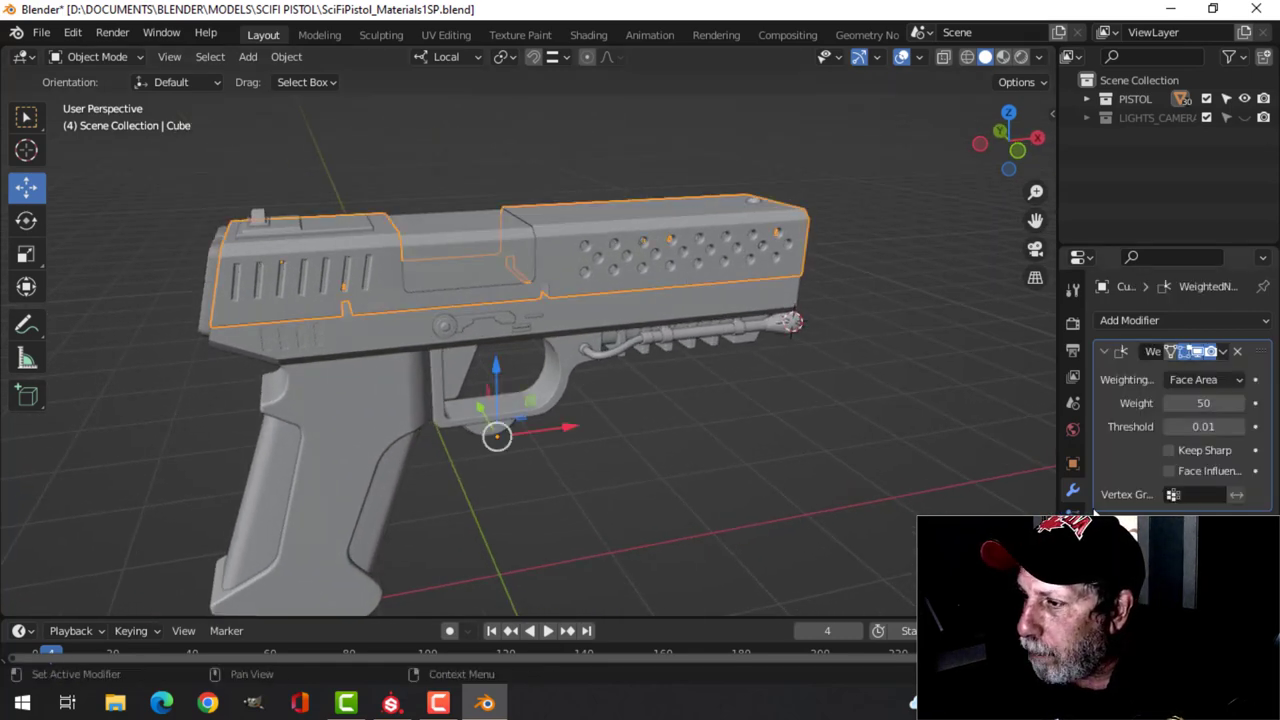
pyautogui.click(1073, 621)
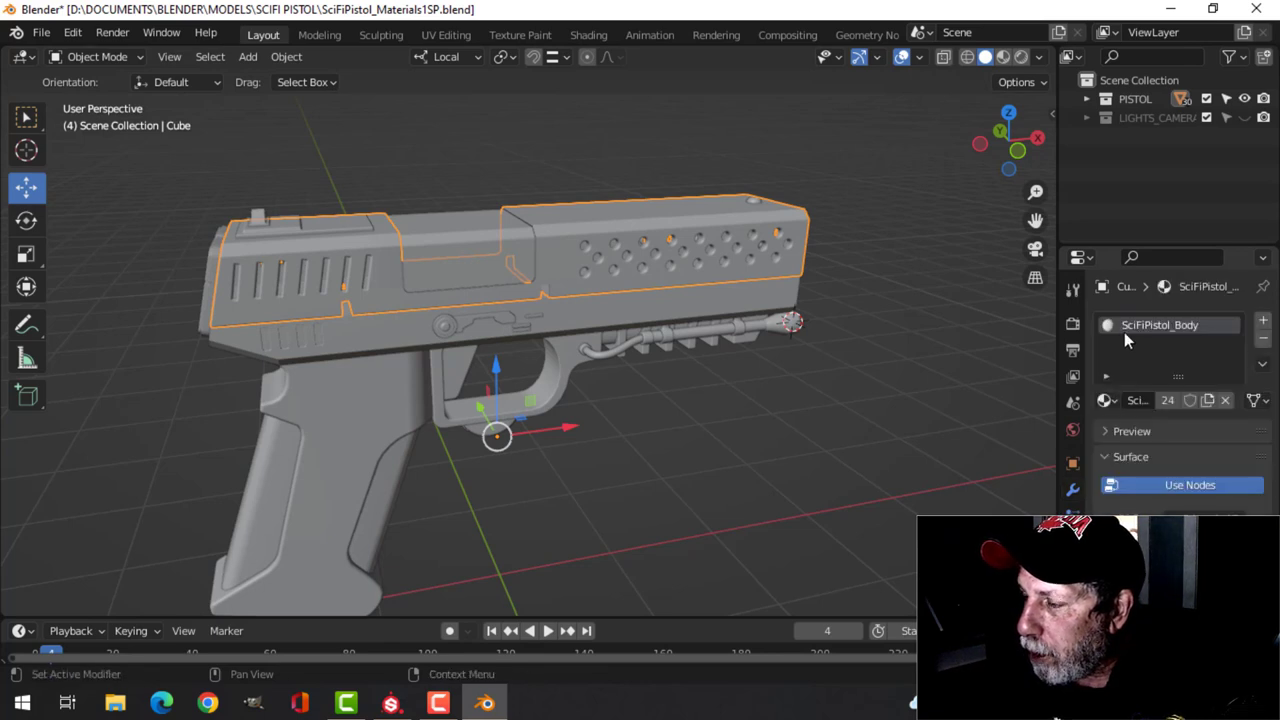
pyautogui.click(749, 297)
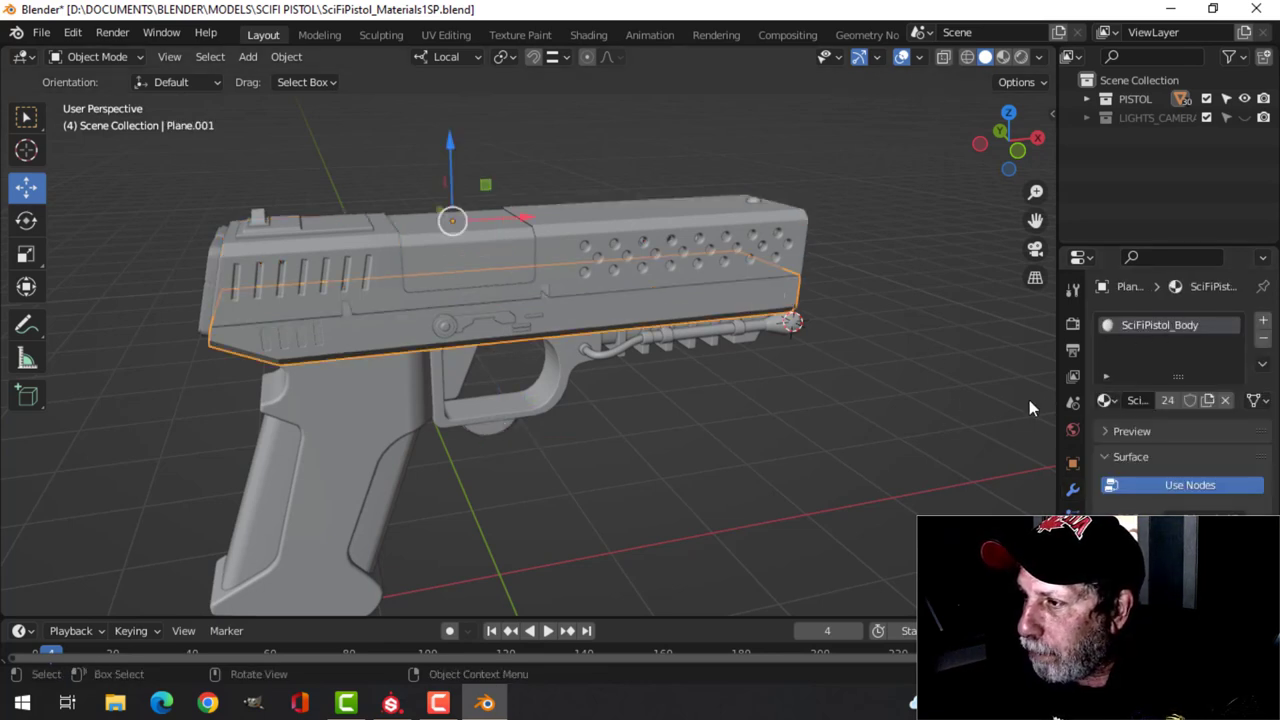
pyautogui.click(615, 353)
pyautogui.hotkey('alt', 'a')
pyautogui.scroll(3, 740, 432)
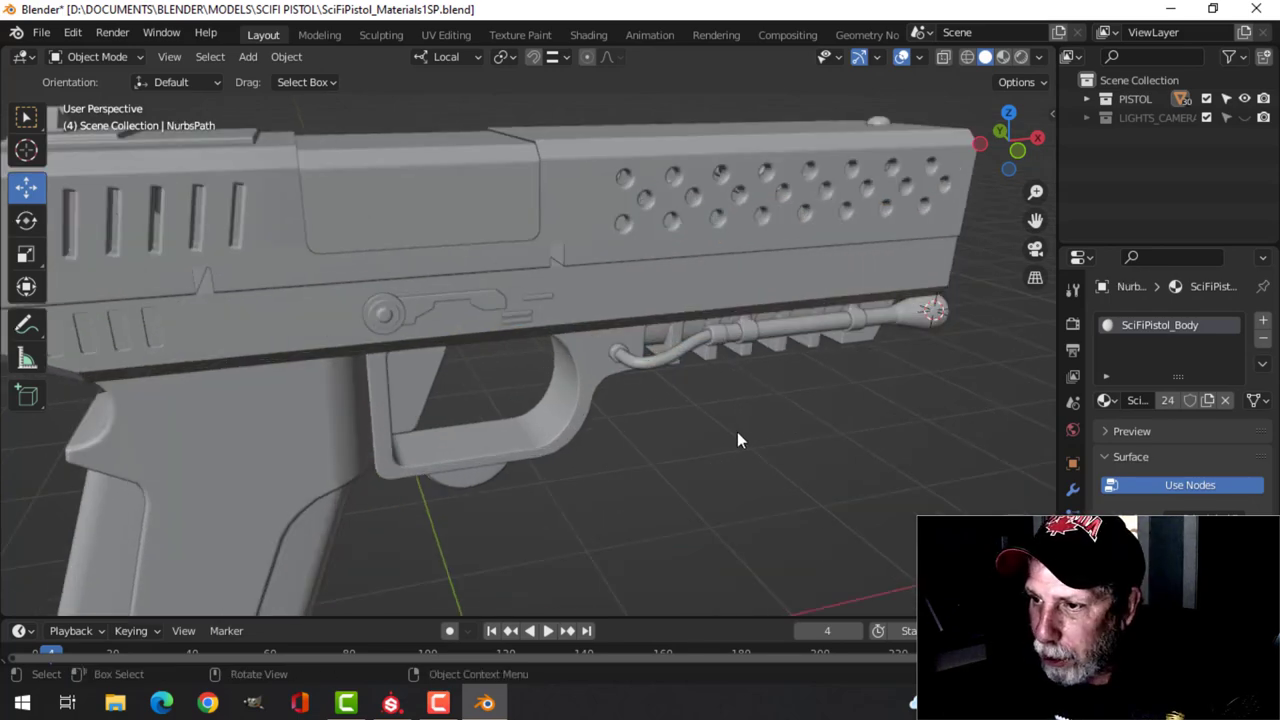
# Step: Check the material assigned to the grip and look through the list of available pistol materials
pyautogui.scroll(-6, 756, 420)
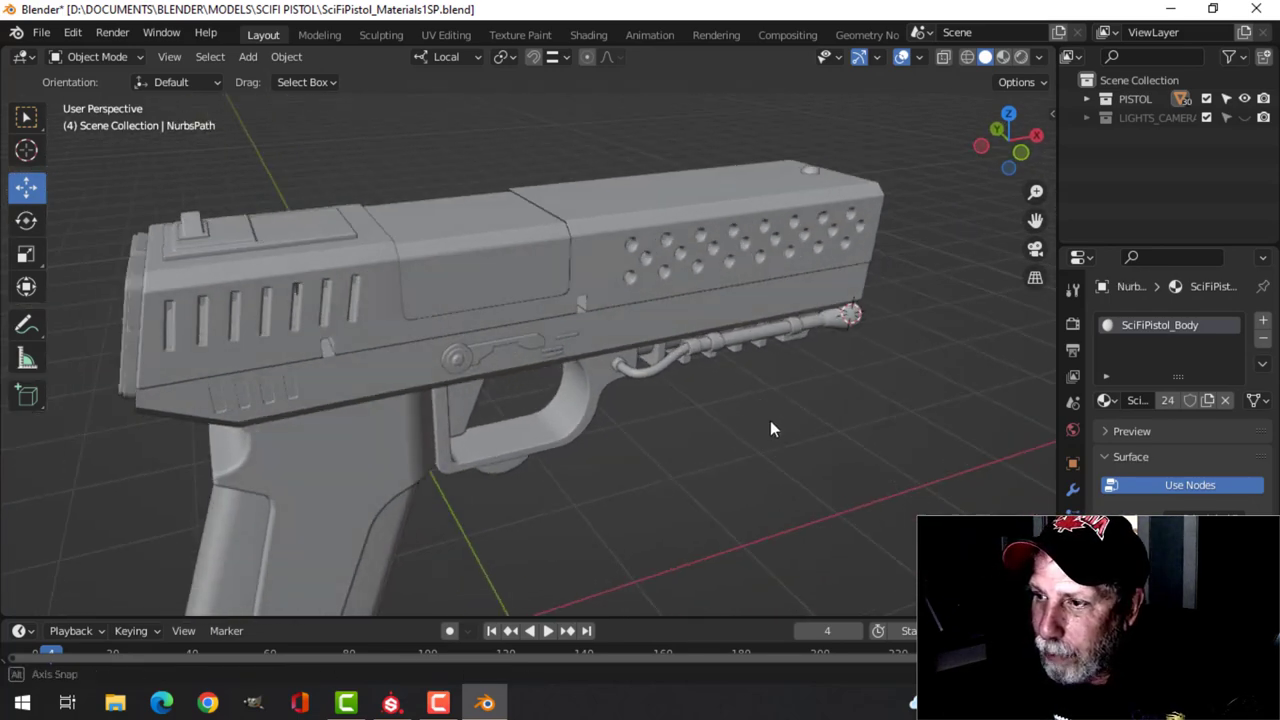
pyautogui.moveTo(770, 420); pyautogui.dragTo(650, 395, button='middle')
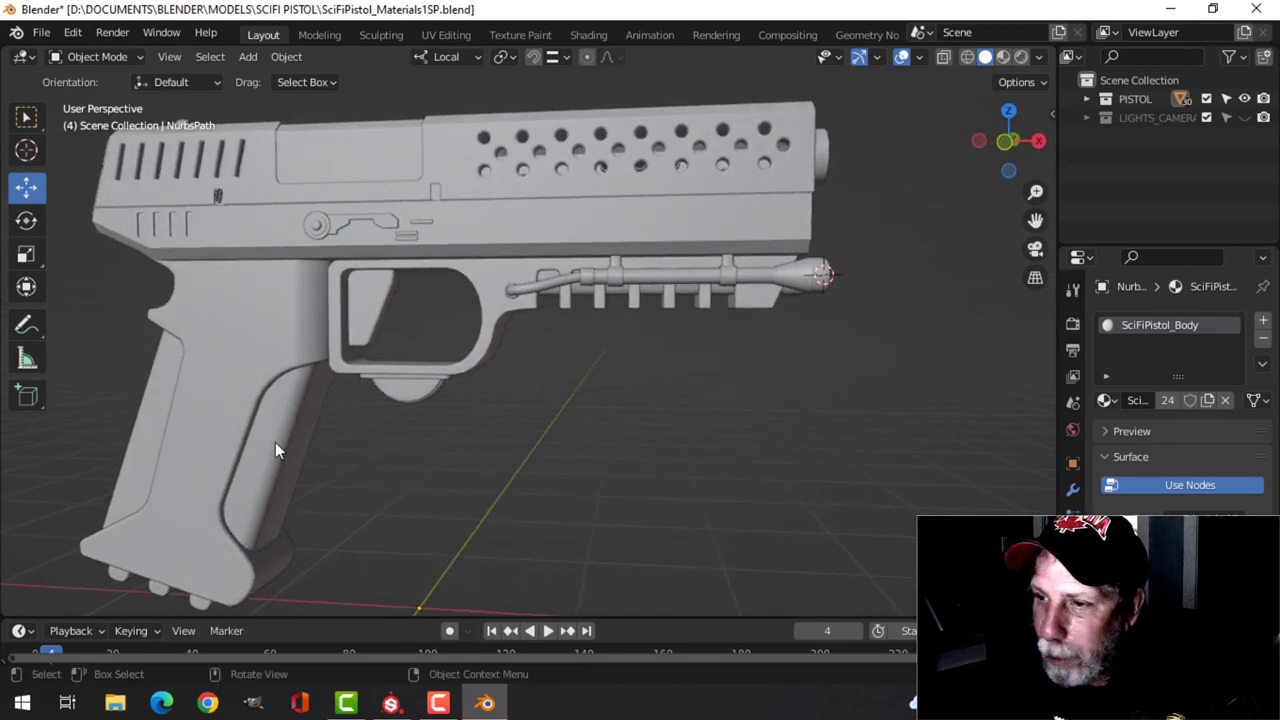
pyautogui.click(282, 442)
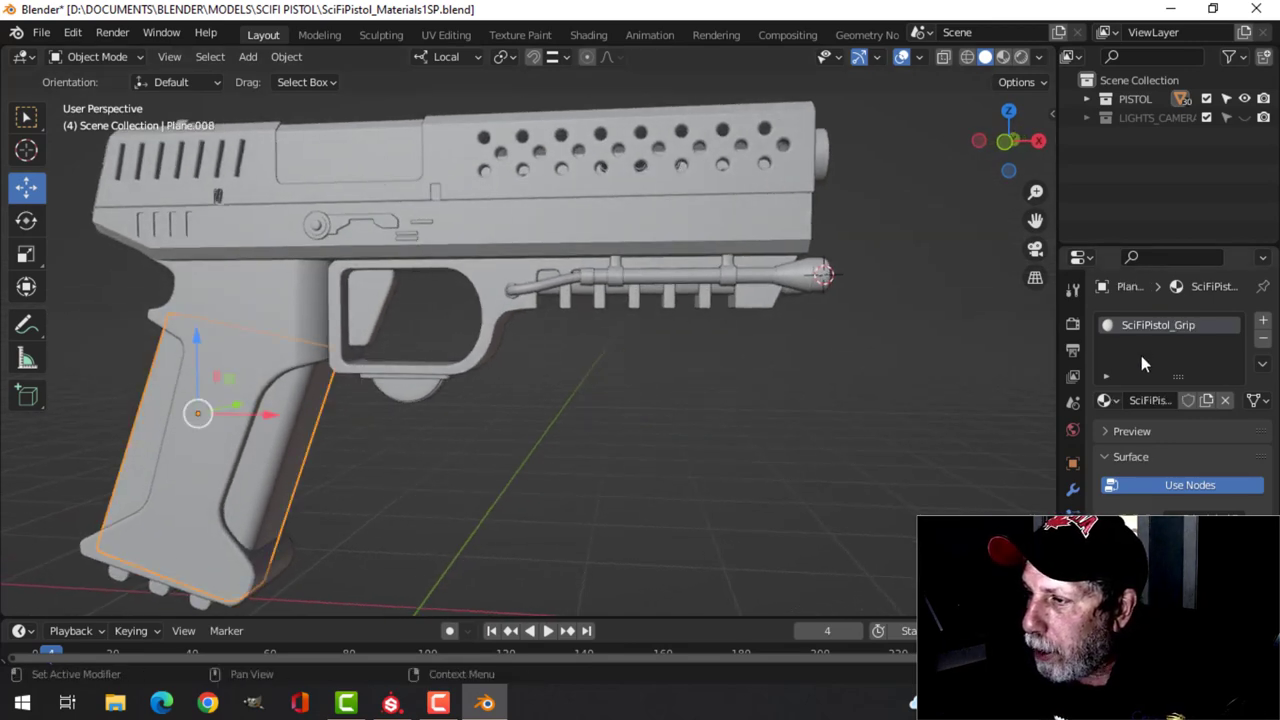
pyautogui.click(1106, 401)
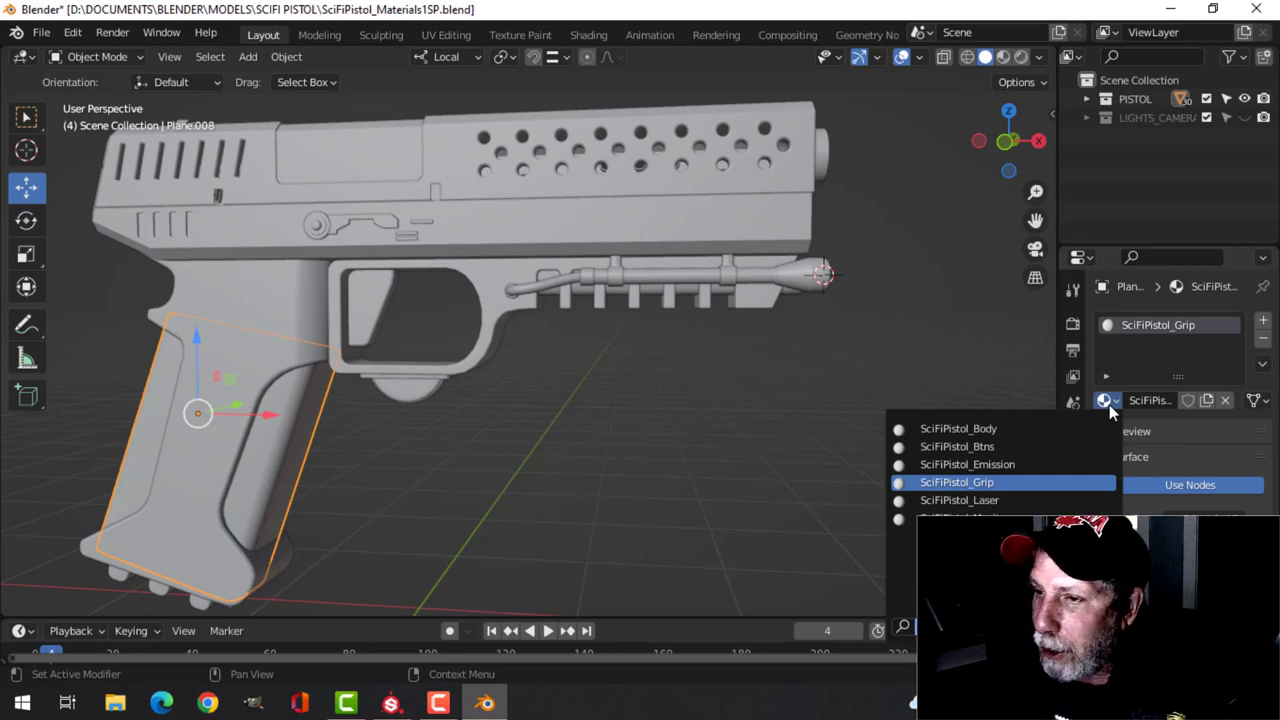
pyautogui.moveTo(408, 432); pyautogui.dragTo(573, 440, button='middle')
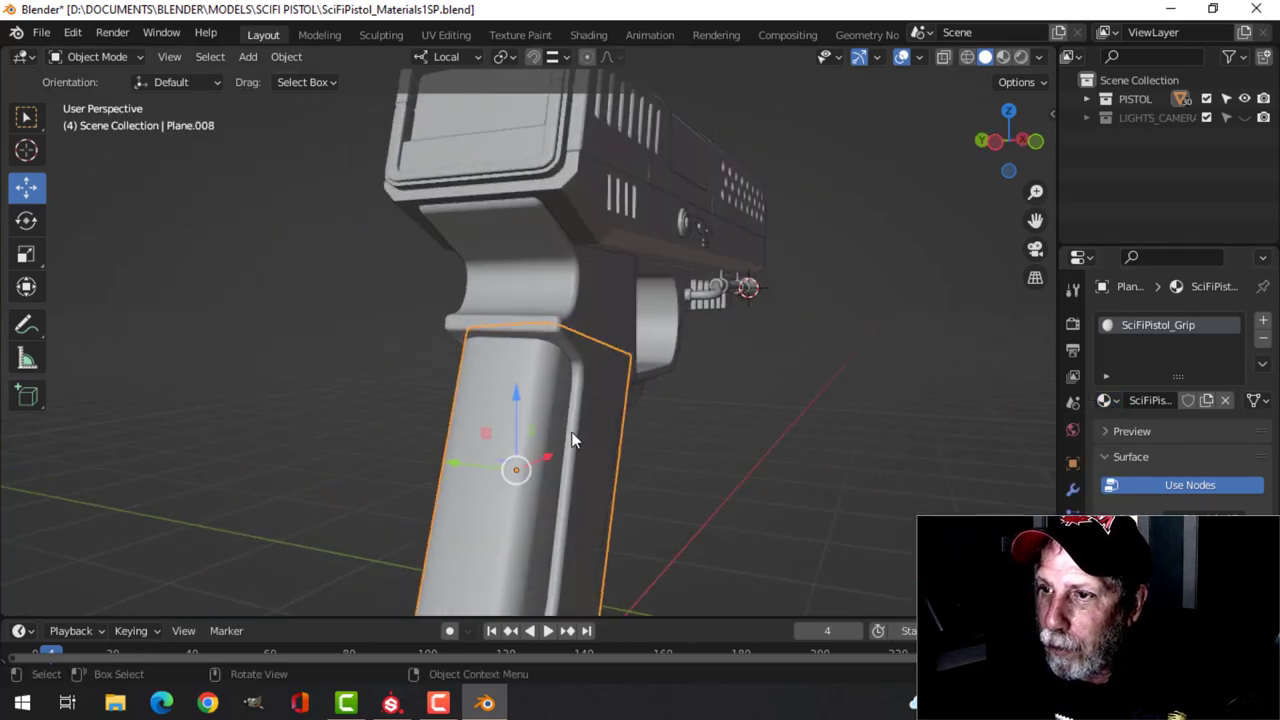
pyautogui.click(1105, 401)
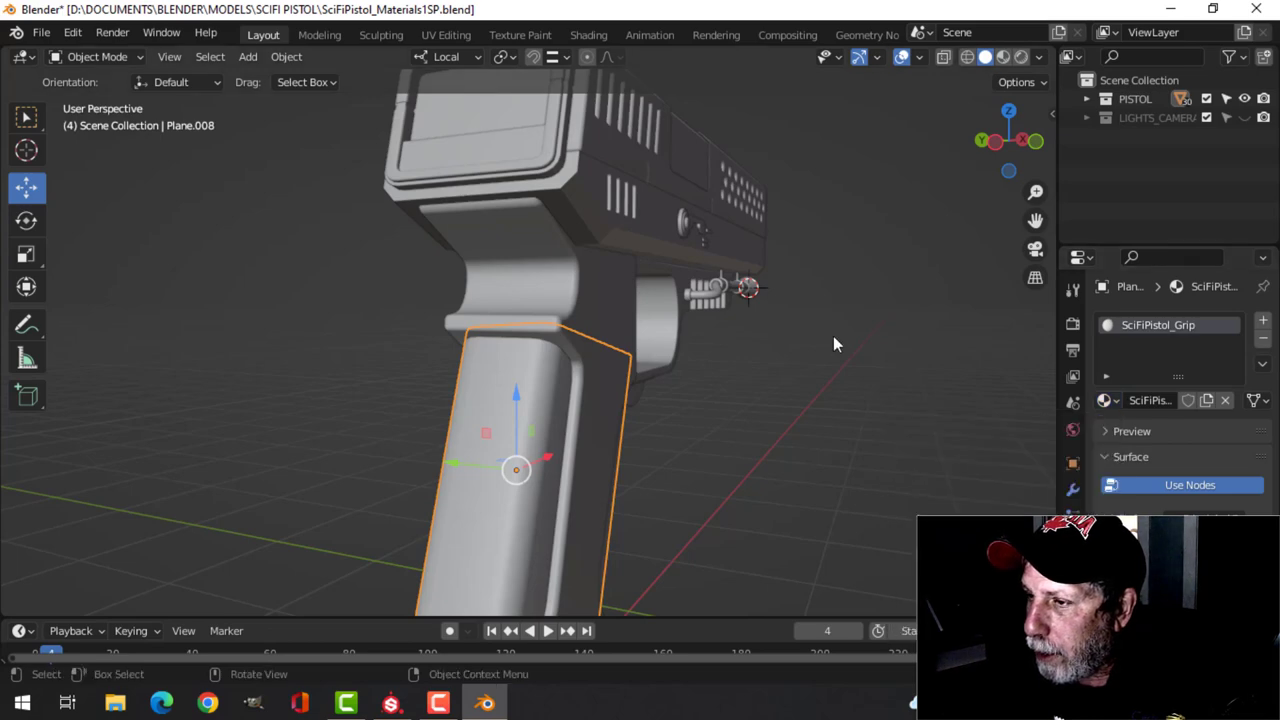
pyautogui.moveTo(833, 340); pyautogui.dragTo(629, 366, button='middle')
pyautogui.click(700, 364)
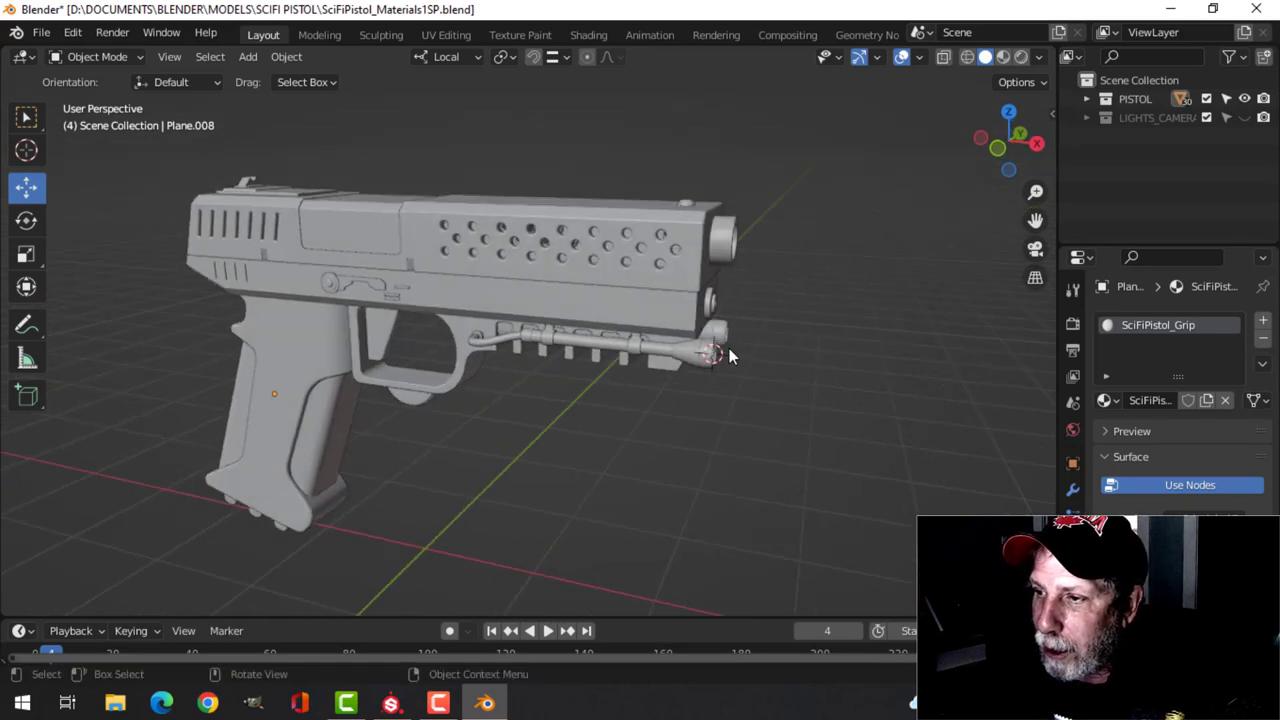
pyautogui.moveTo(729, 352); pyautogui.dragTo(688, 401, button='middle')
# Step: Switch to Substance Painter and create a new project from SciFiPistol.fbx with the PBR - Metallic Roughness template at 1024 resolution
pyautogui.click(393, 704)
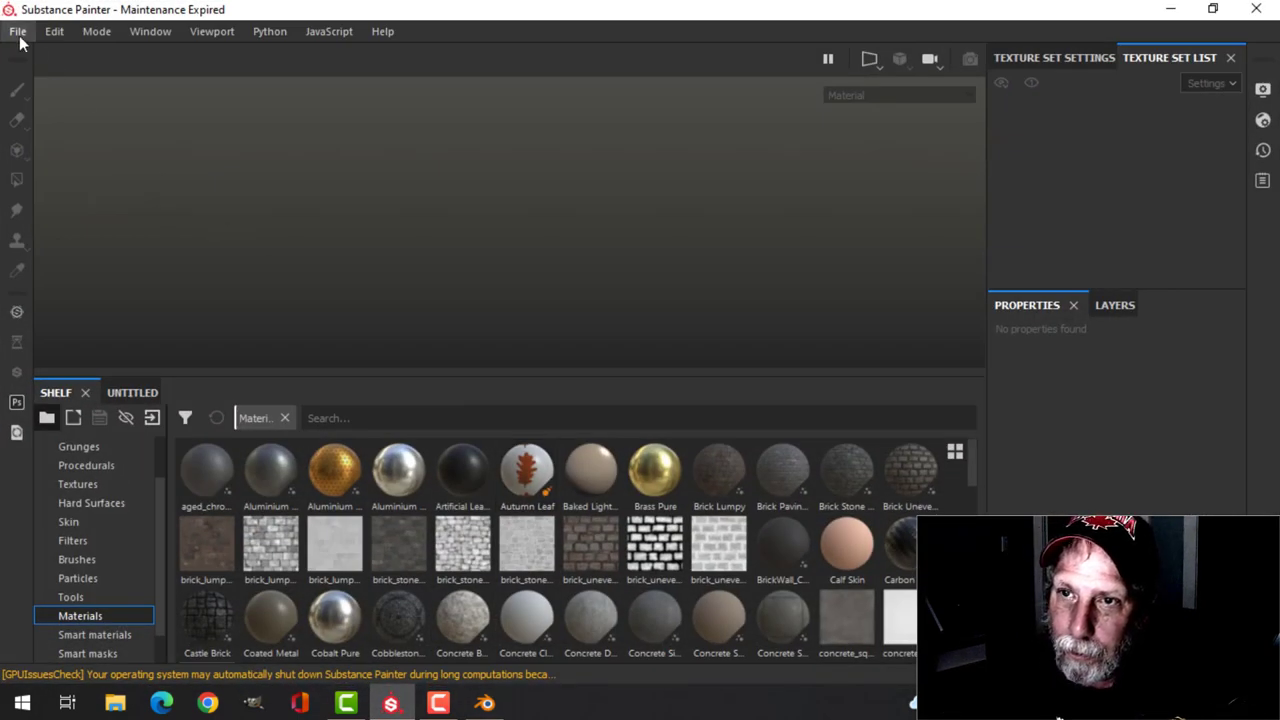
pyautogui.click(18, 31)
pyautogui.click(45, 53)
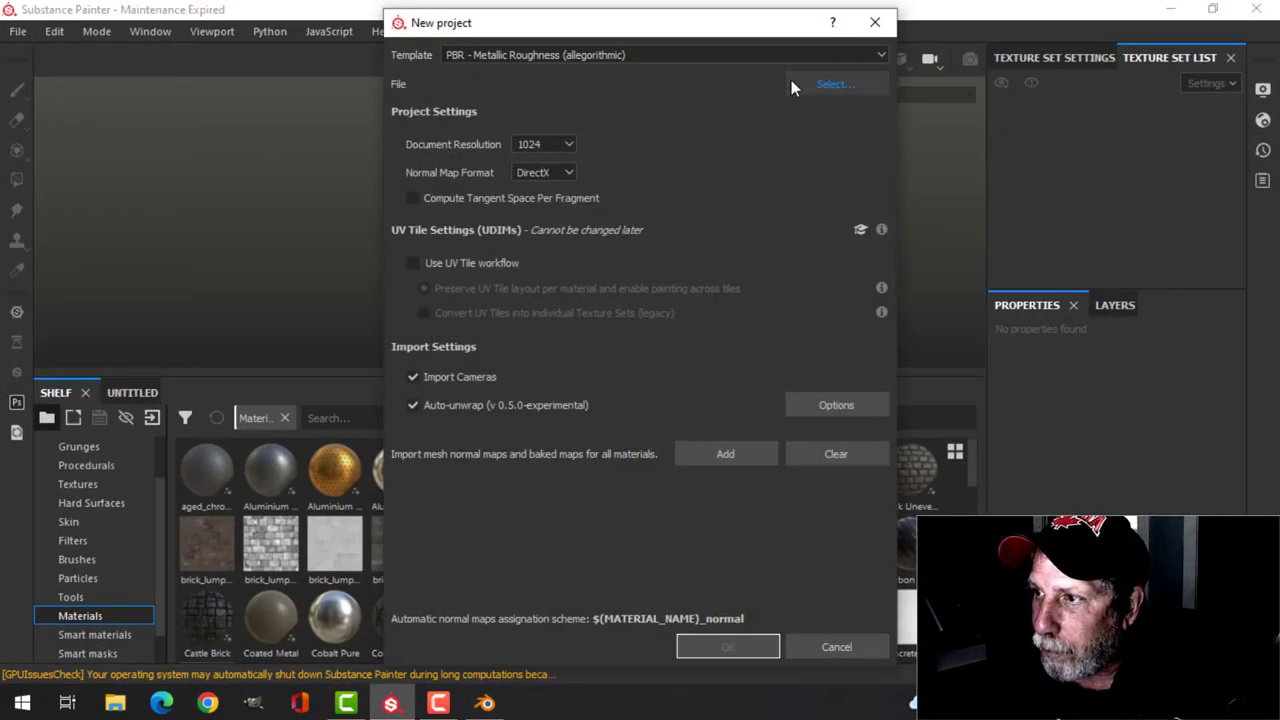
pyautogui.click(793, 84)
pyautogui.click(612, 176)
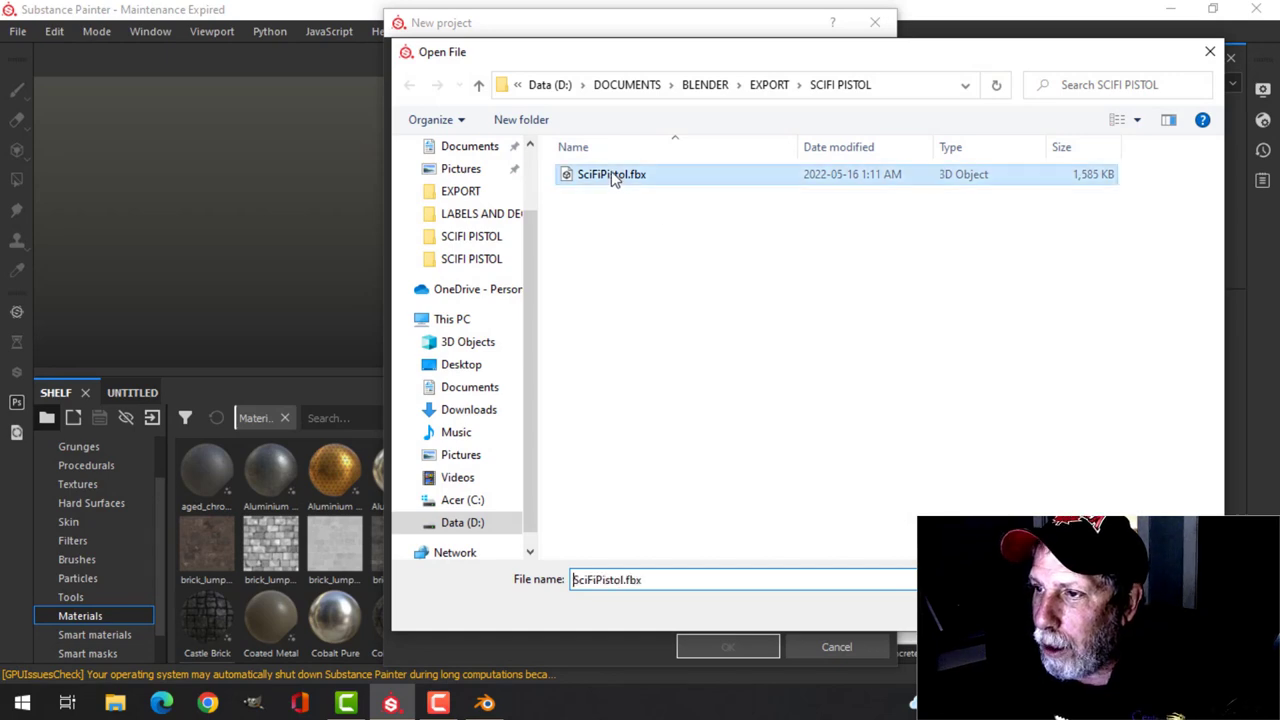
pyautogui.click(728, 646)
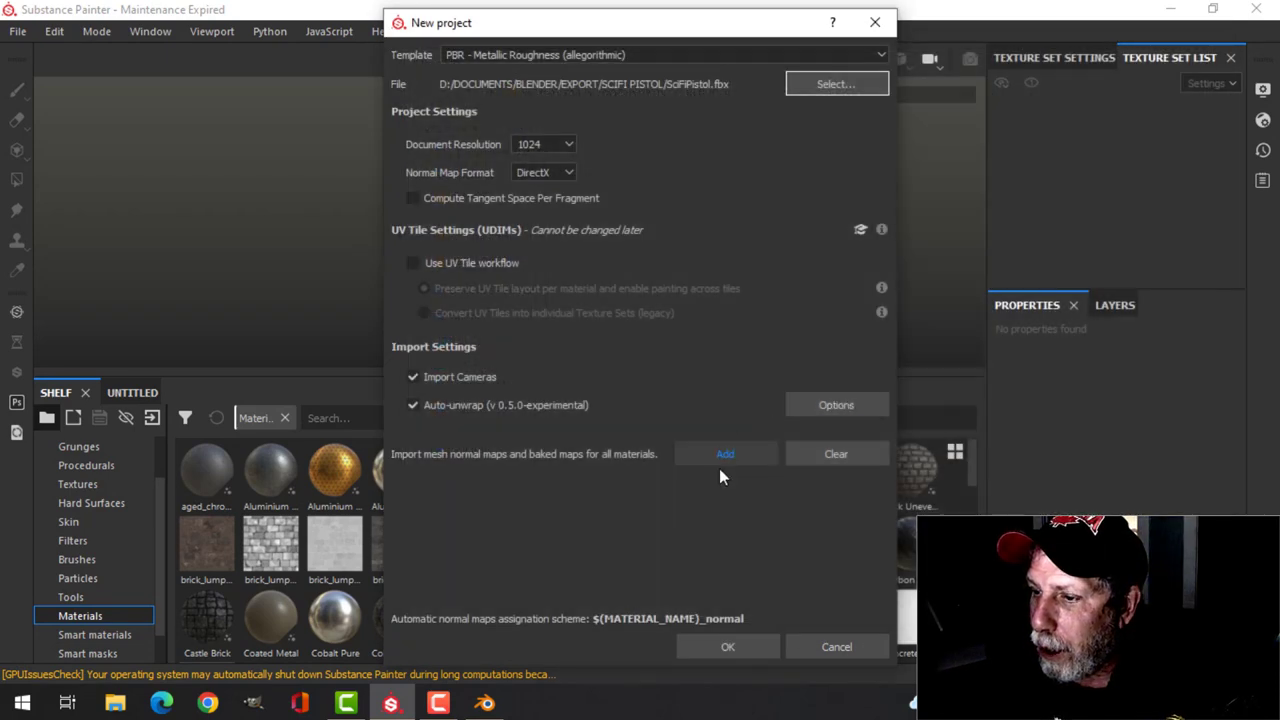
pyautogui.click(725, 647)
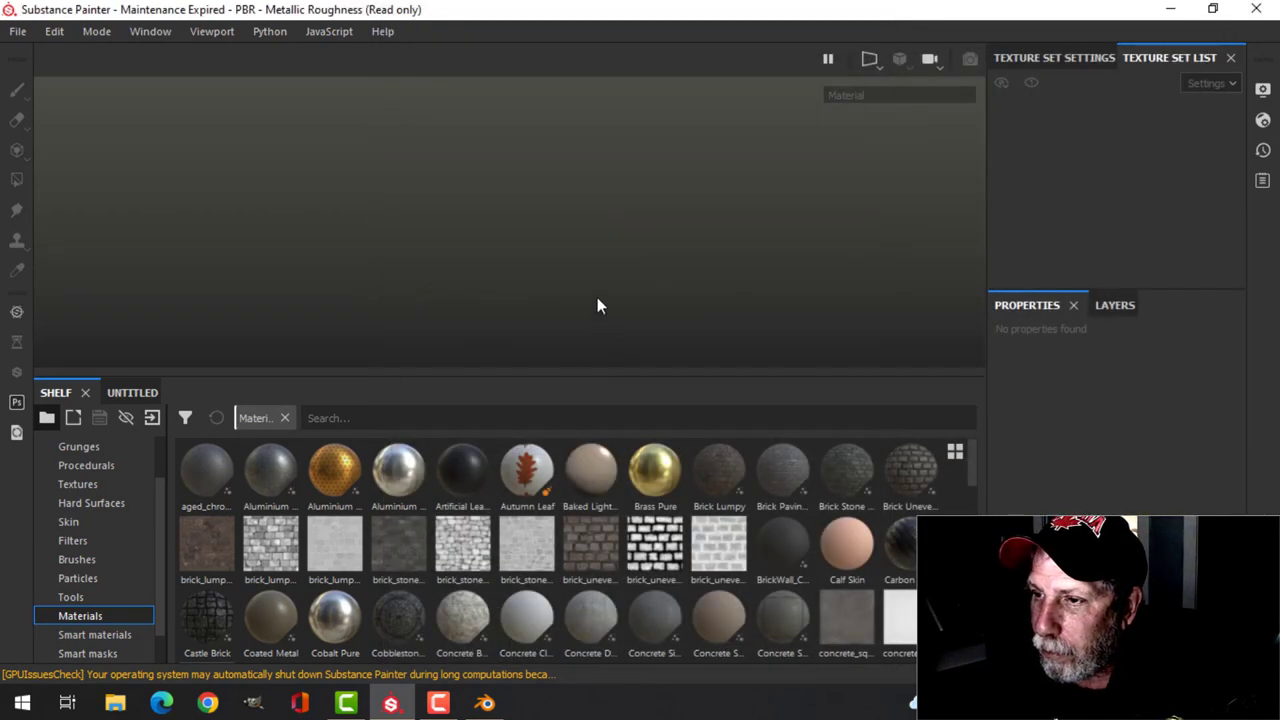
# Step: Examine the imported pistol mesh from both ends and up close in the 3D viewport
pyautogui.moveTo(471, 274)
pyautogui.keyDown('alt'); pyautogui.mouseDown()
pyautogui.moveTo(599, 234)
pyautogui.moveTo(415, 226)
pyautogui.moveTo(430, 280)
pyautogui.moveTo(426, 270)
pyautogui.moveTo(640, 274)
pyautogui.moveTo(637, 263)
pyautogui.moveTo(518, 256)
pyautogui.moveTo(580, 240)
pyautogui.moveTo(466, 202)
pyautogui.mouseUp(); pyautogui.keyUp('alt')
pyautogui.scroll(4, 585, 264)
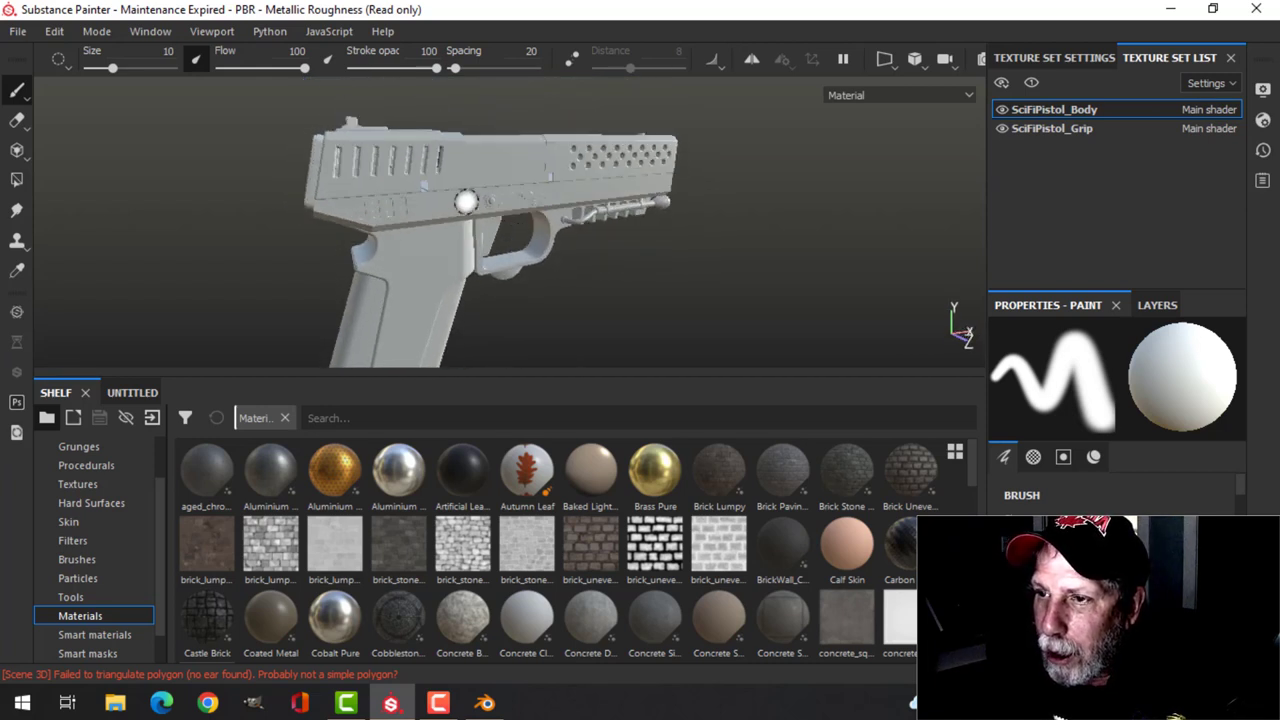
pyautogui.scroll(3, 466, 202)
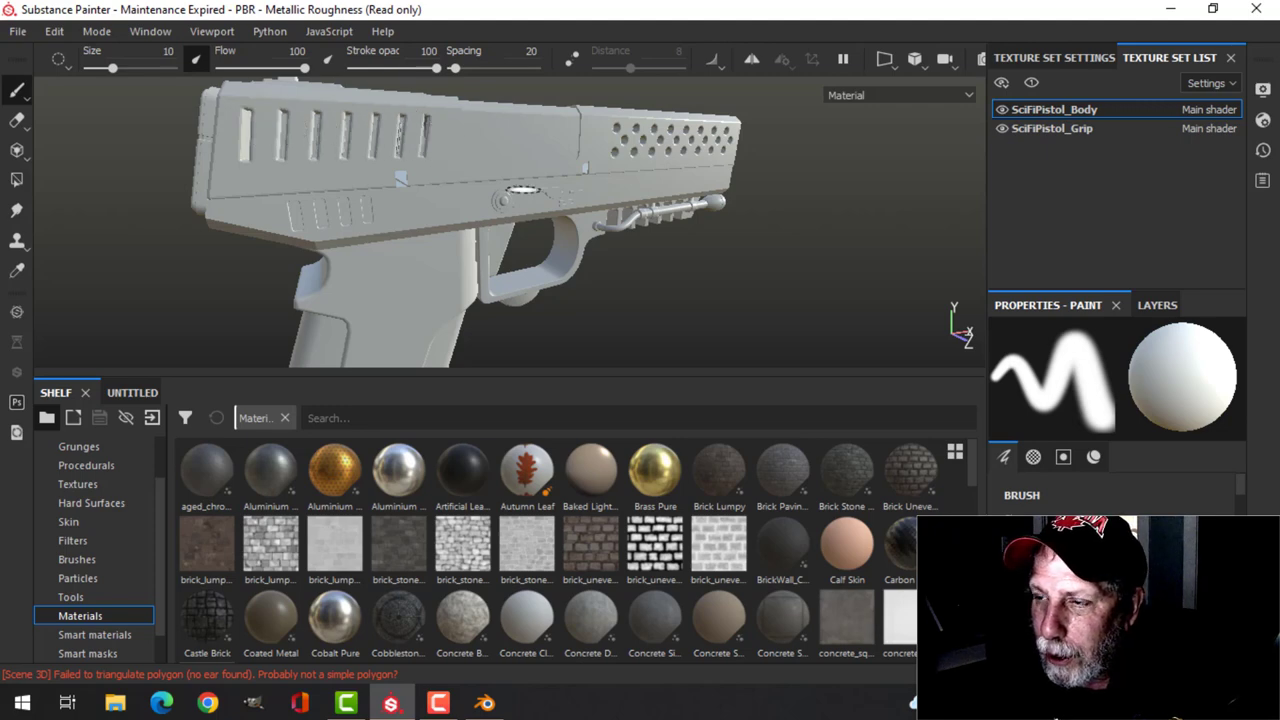
pyautogui.keyDown('alt'); pyautogui.moveTo(522, 190); pyautogui.dragTo(571, 194, button='middle'); pyautogui.keyUp('alt')
pyautogui.keyDown('alt'); pyautogui.moveTo(571, 194); pyautogui.dragTo(540, 212); pyautogui.keyUp('alt')
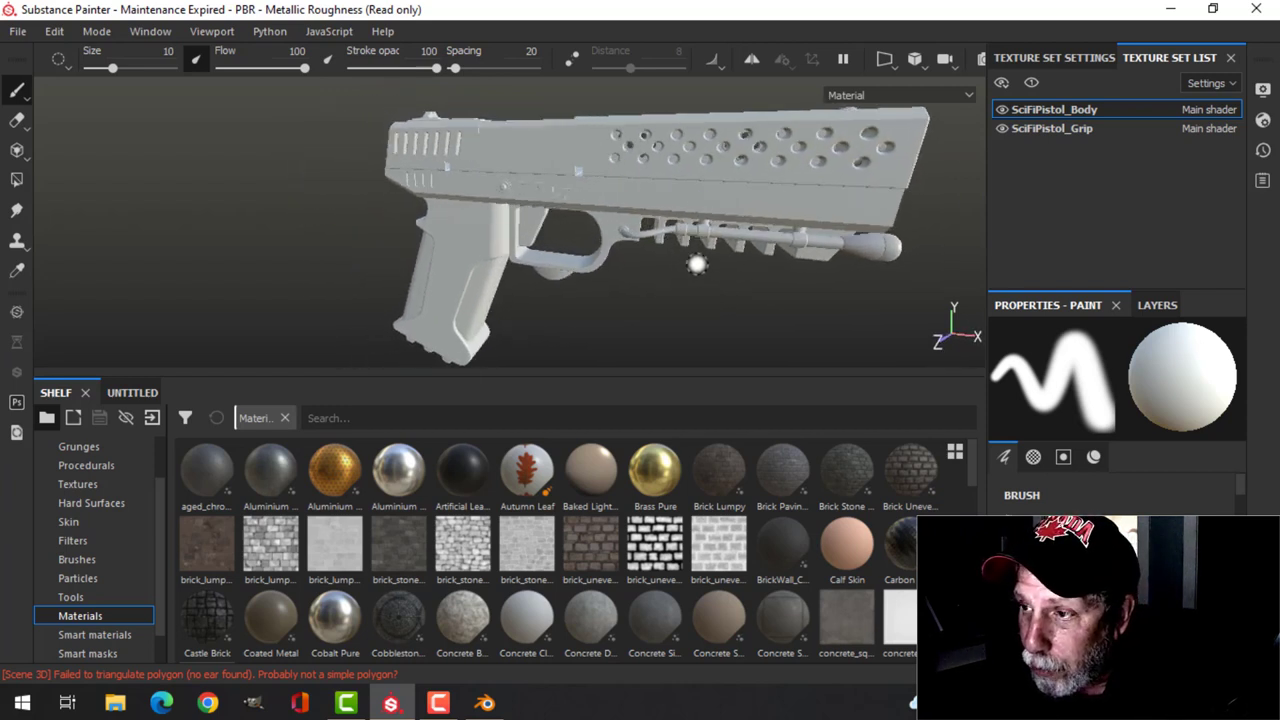
pyautogui.keyDown('alt'); pyautogui.moveTo(697, 264); pyautogui.dragTo(517, 261); pyautogui.keyUp('alt')
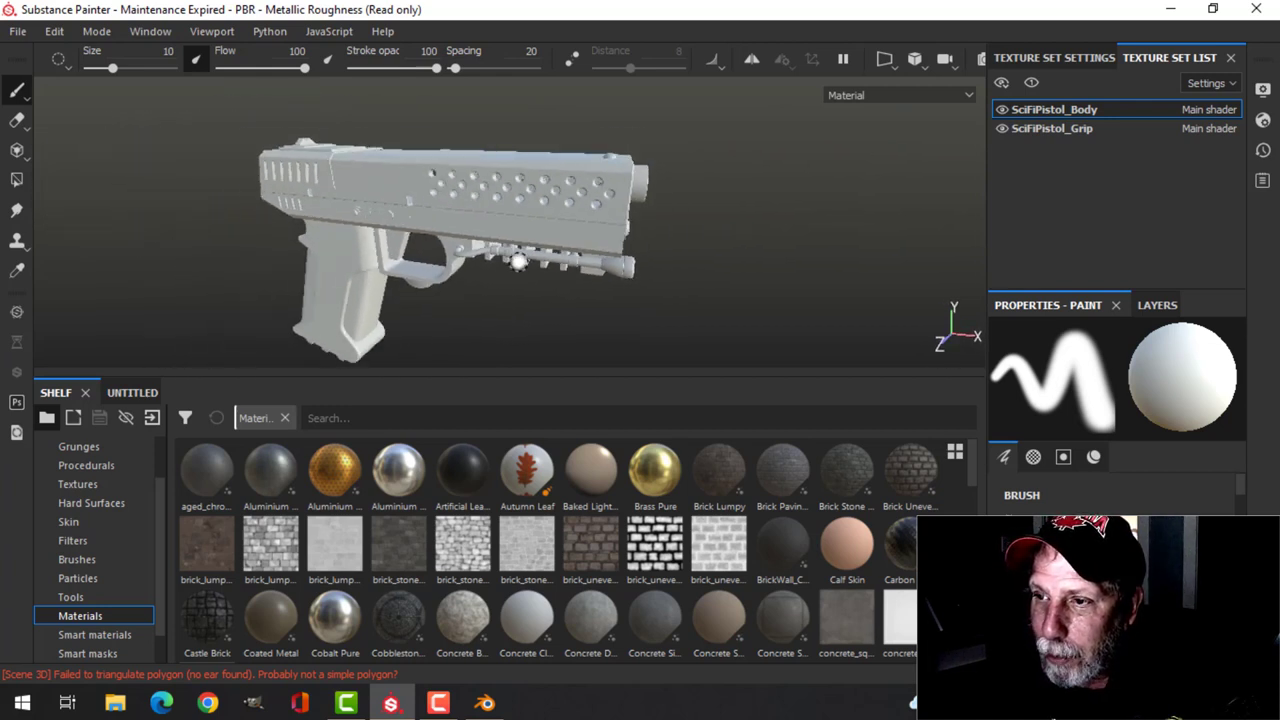
pyautogui.keyDown('alt'); pyautogui.moveTo(506, 270); pyautogui.dragTo(583, 249, button='middle'); pyautogui.keyUp('alt')
pyautogui.moveTo(547, 254)
pyautogui.keyDown('alt'); pyautogui.mouseDown()
pyautogui.moveTo(569, 220)
pyautogui.moveTo(737, 250)
pyautogui.moveTo(534, 246)
pyautogui.moveTo(582, 234)
pyautogui.moveTo(571, 251)
pyautogui.mouseUp(); pyautogui.keyUp('alt')
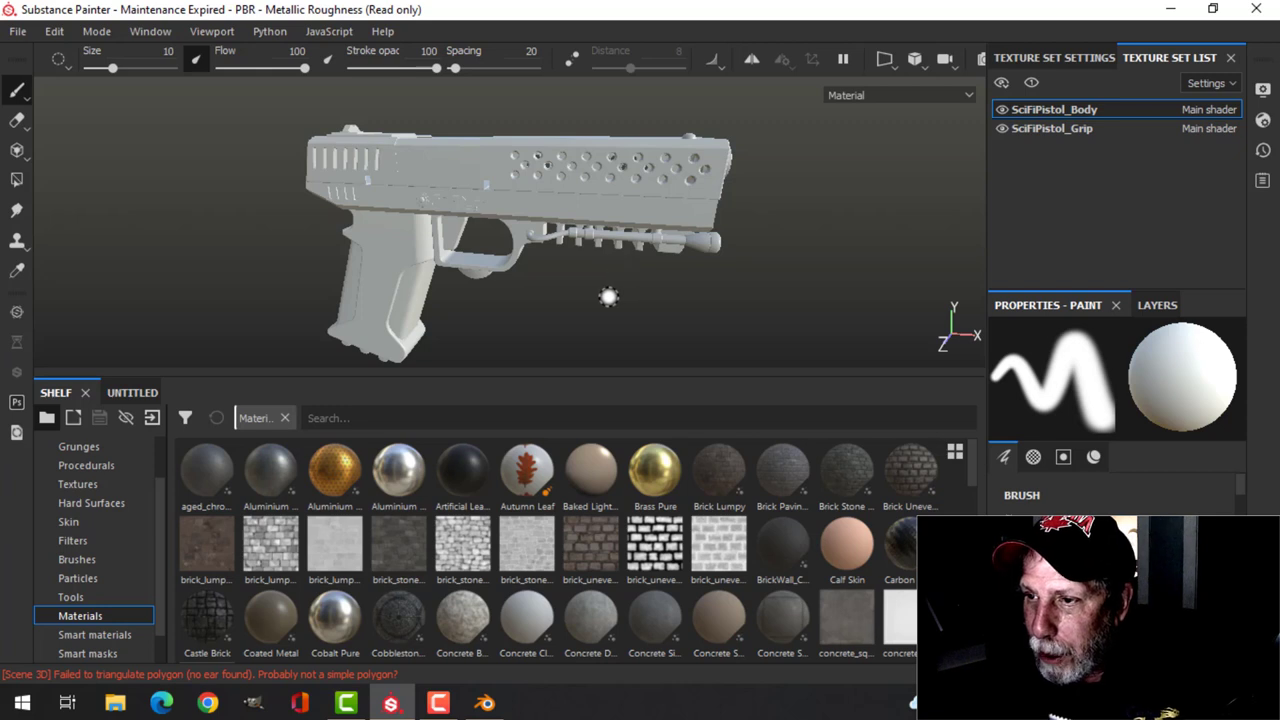
# Step: Toggle the visibility of the SciFiPistol_Body texture set to check which parts of the pistol it covers
pyautogui.moveTo(590, 238)
pyautogui.keyDown('alt'); pyautogui.mouseDown()
pyautogui.moveTo(557, 263)
pyautogui.moveTo(620, 249)
pyautogui.moveTo(606, 233)
pyautogui.mouseUp(); pyautogui.keyUp('alt')
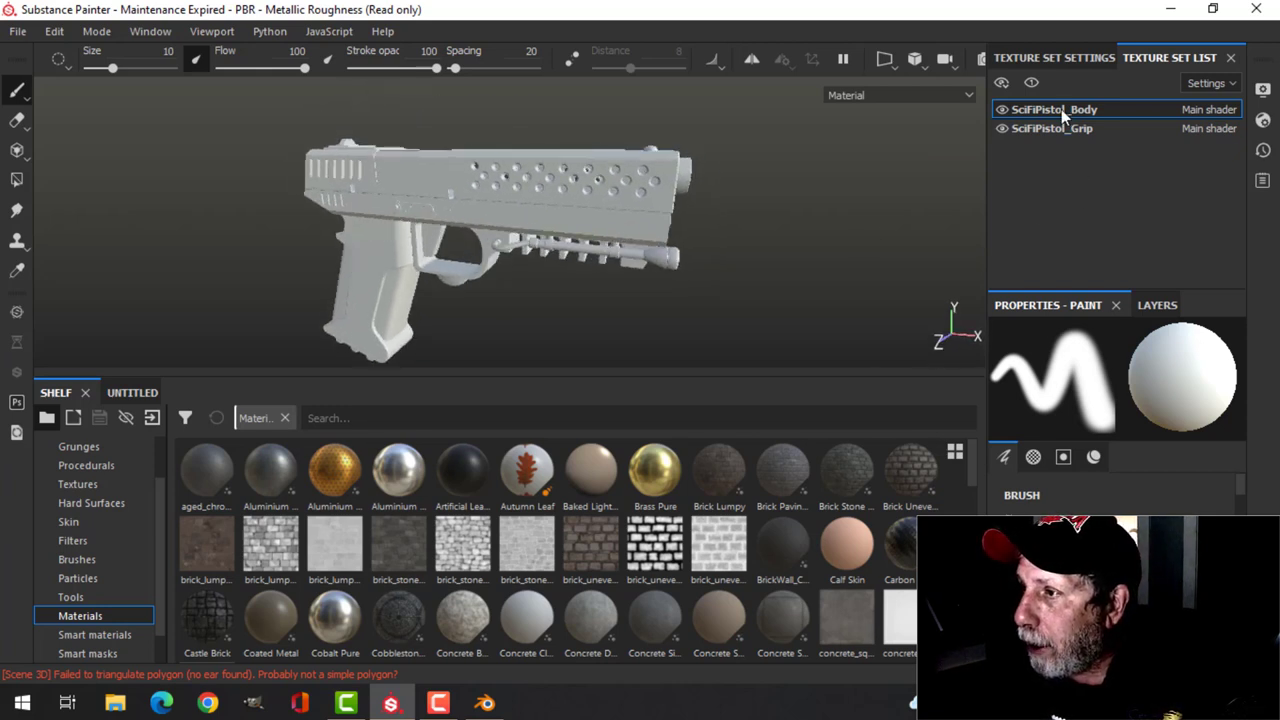
pyautogui.click(1002, 110)
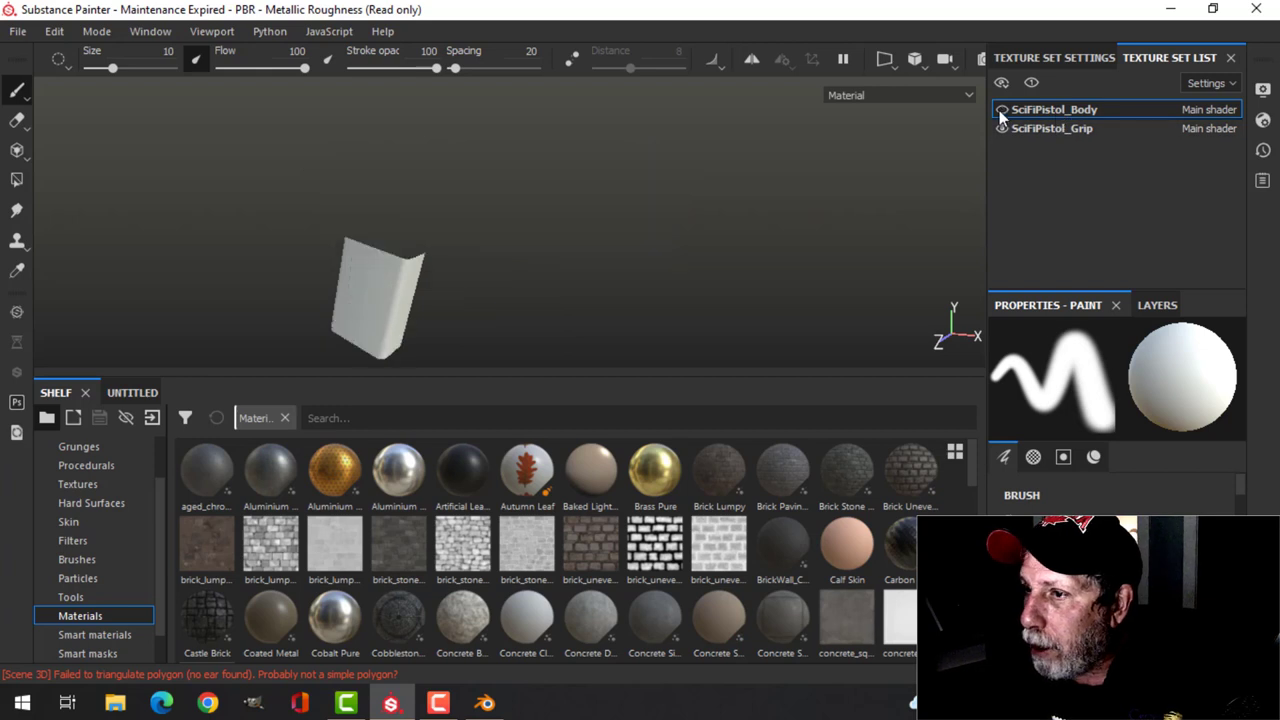
pyautogui.click(1002, 110)
# Step: Bake the mesh maps at 2048 output size, using the low poly mesh as high poly and leaving out the ID map
pyautogui.click(1068, 58)
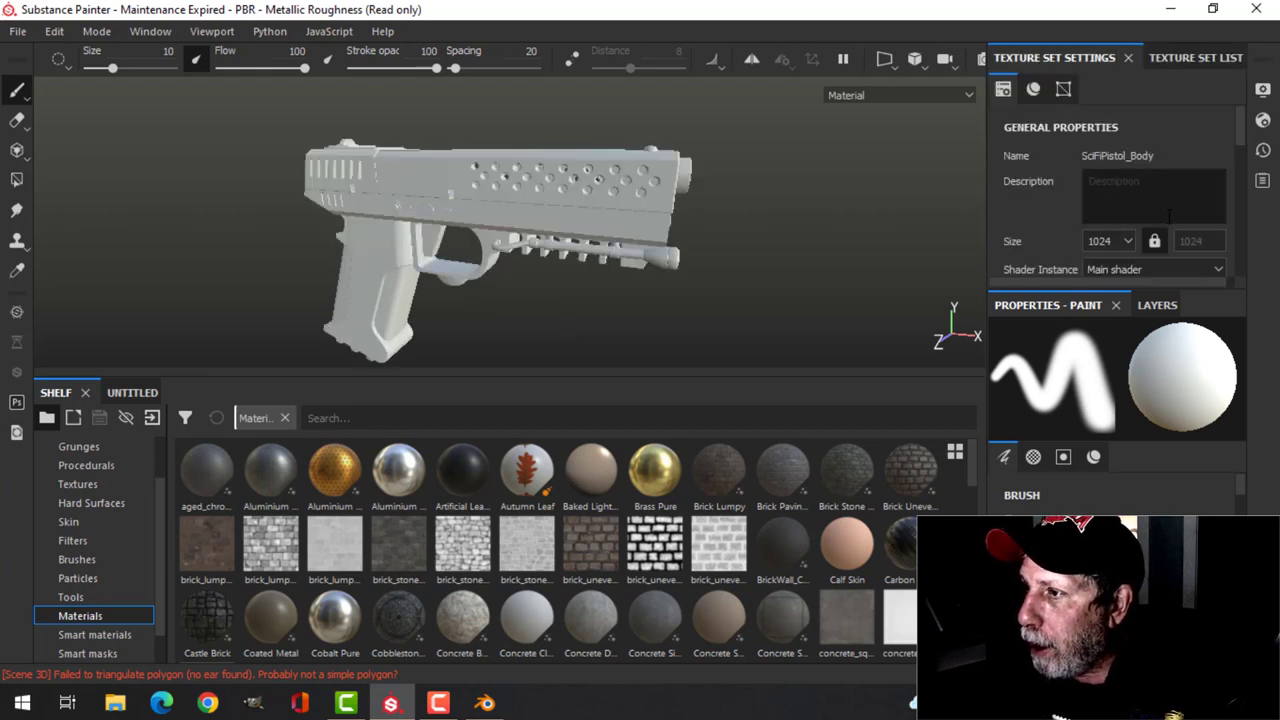
pyautogui.moveTo(1236, 122); pyautogui.dragTo(1237, 226)
pyautogui.click(1168, 193)
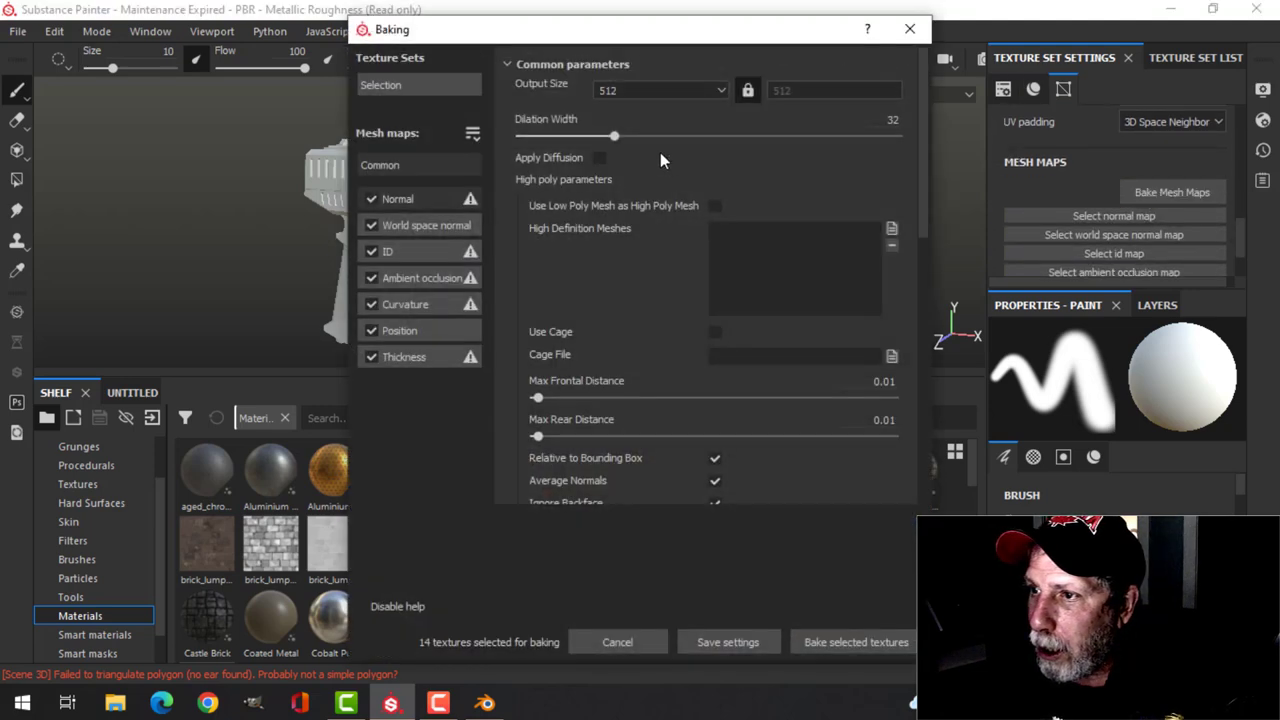
pyautogui.click(655, 90)
pyautogui.click(603, 165)
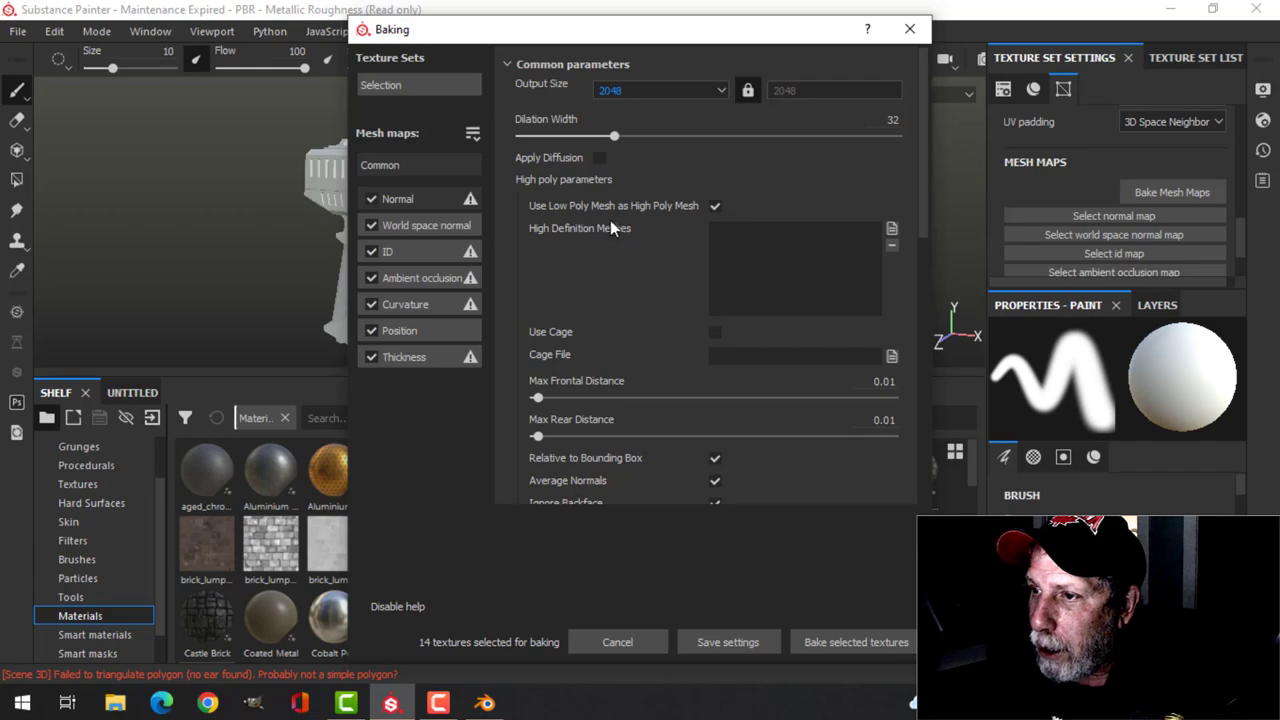
pyautogui.click(372, 252)
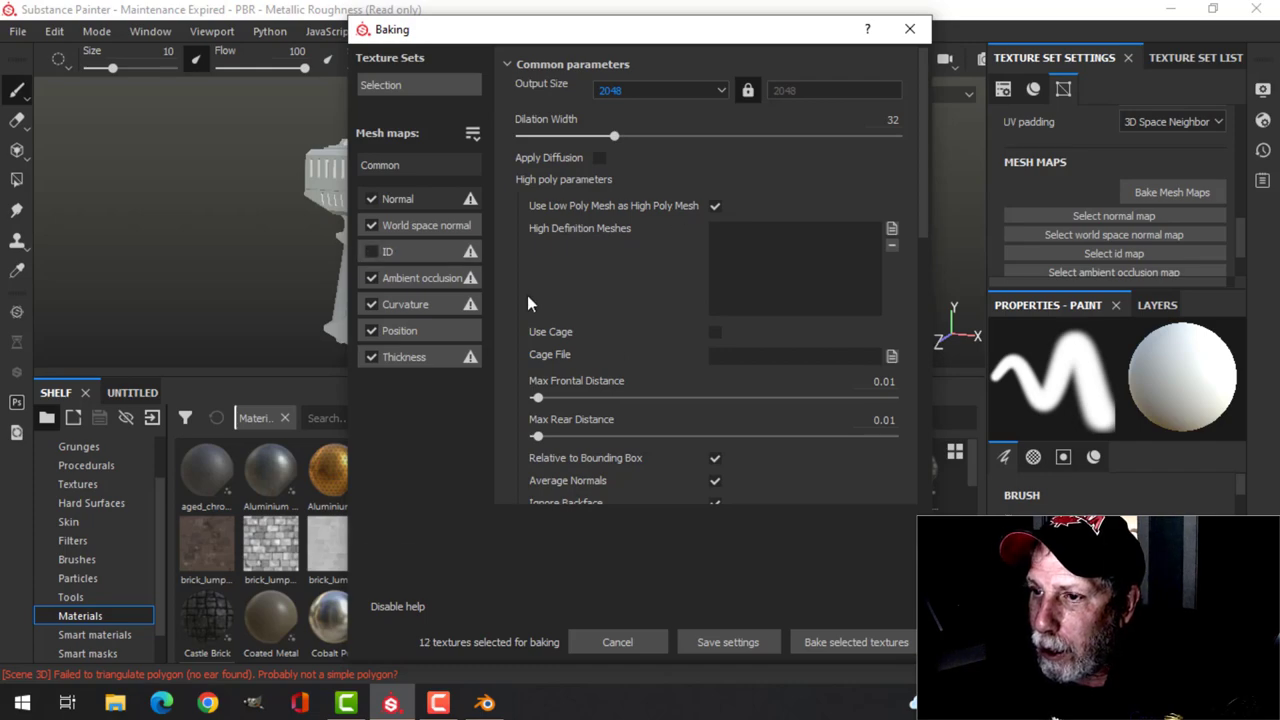
pyautogui.click(830, 644)
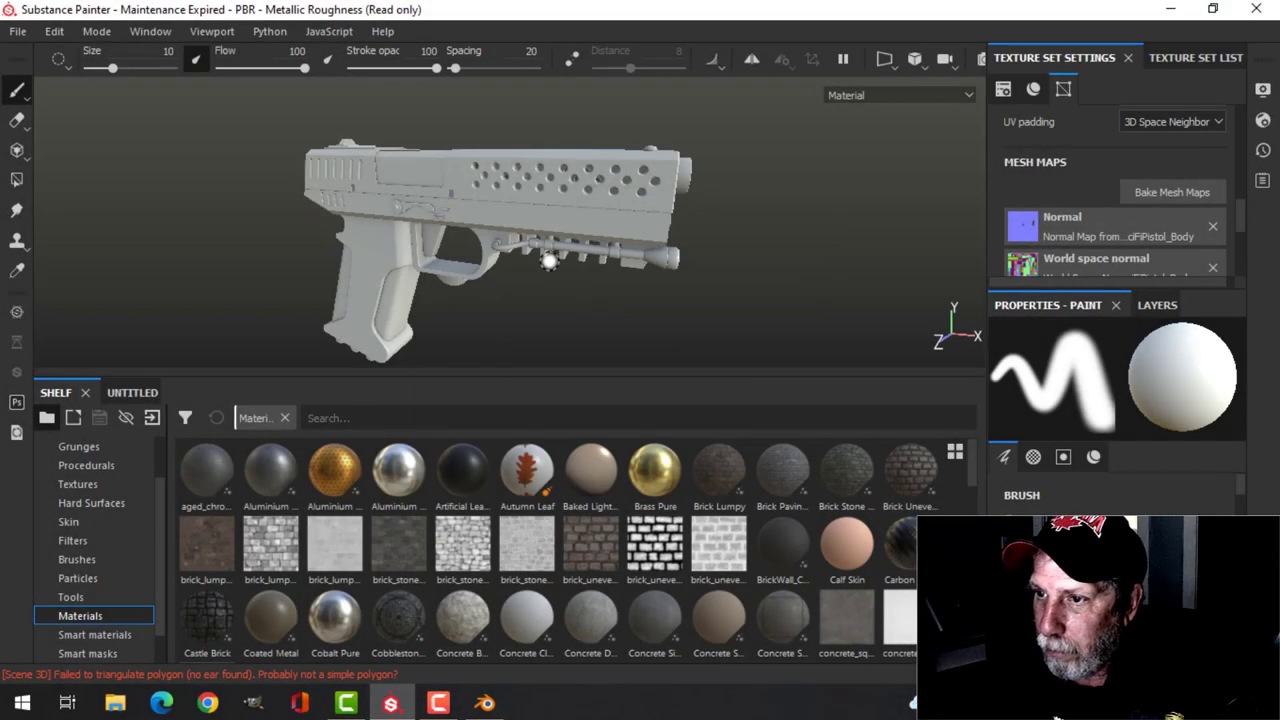
# Step: Examine the baked shading on the pistol from the side, the rear and close to the grip
pyautogui.keyDown('alt'); pyautogui.moveTo(549, 260); pyautogui.dragTo(627, 232); pyautogui.keyUp('alt')
pyautogui.keyDown('shift'); pyautogui.moveTo(627, 232); pyautogui.dragTo(574, 241, button='right'); pyautogui.keyUp('shift')
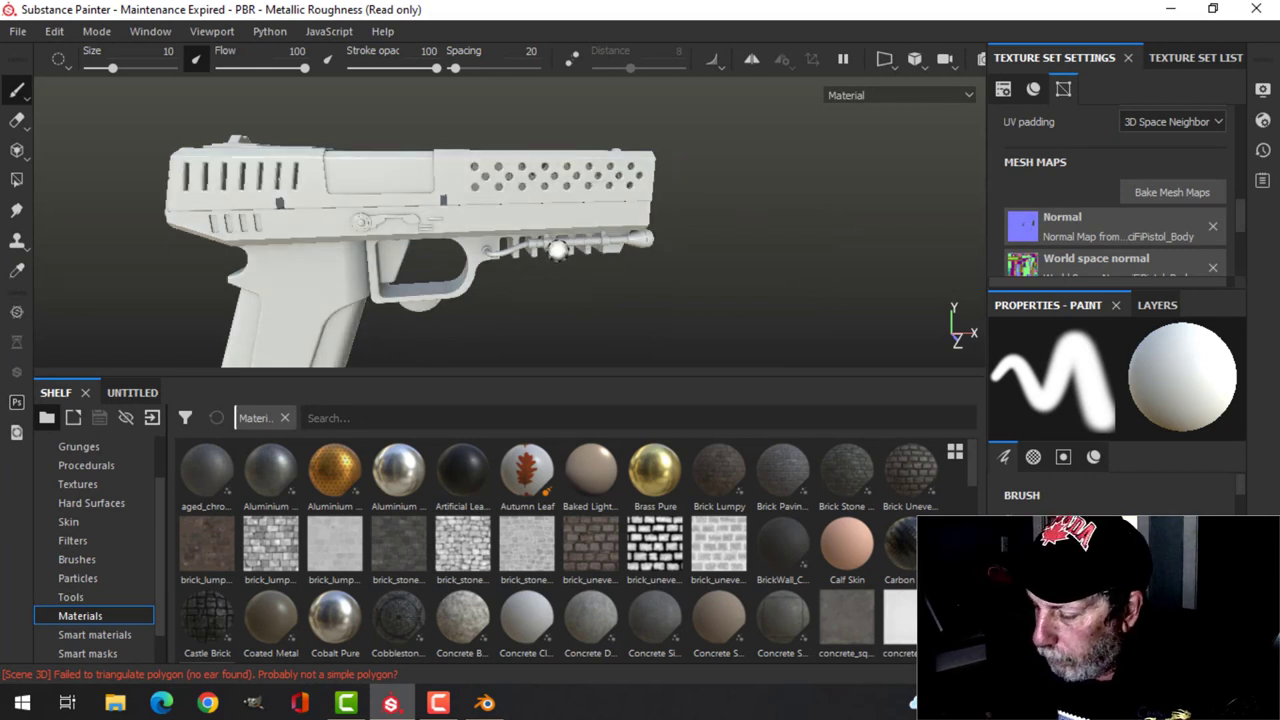
pyautogui.keyDown('alt'); pyautogui.moveTo(636, 262); pyautogui.dragTo(497, 222); pyautogui.keyUp('alt')
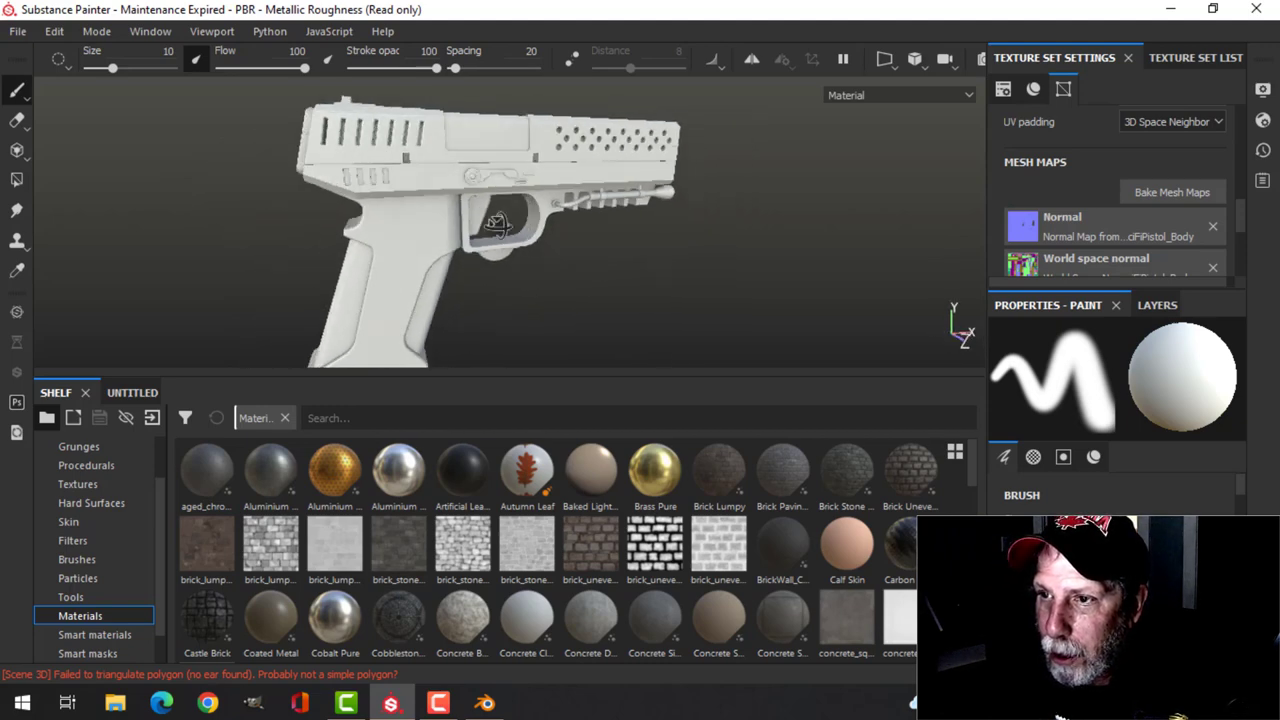
pyautogui.moveTo(619, 241)
pyautogui.keyDown('alt'); pyautogui.mouseDown()
pyautogui.moveTo(643, 262)
pyautogui.moveTo(640, 241)
pyautogui.mouseUp(); pyautogui.keyUp('alt')
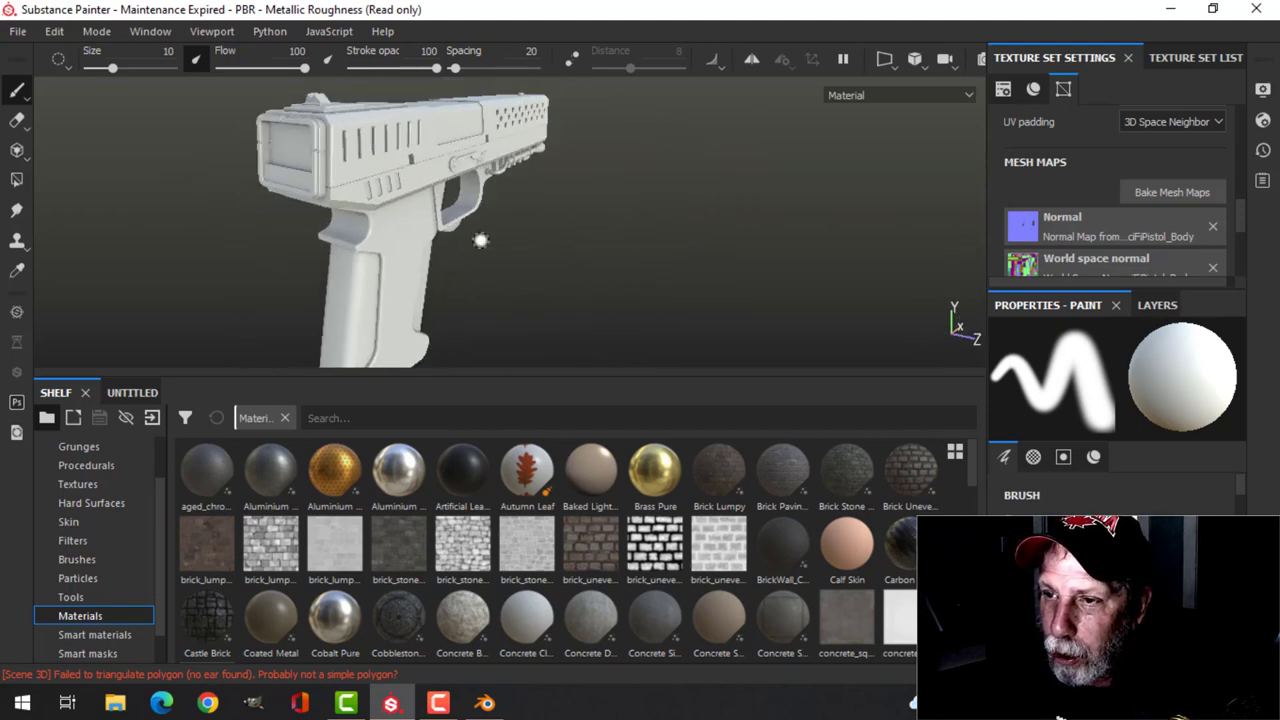
pyautogui.scroll(3, 466, 243)
pyautogui.scroll(-1, 466, 243)
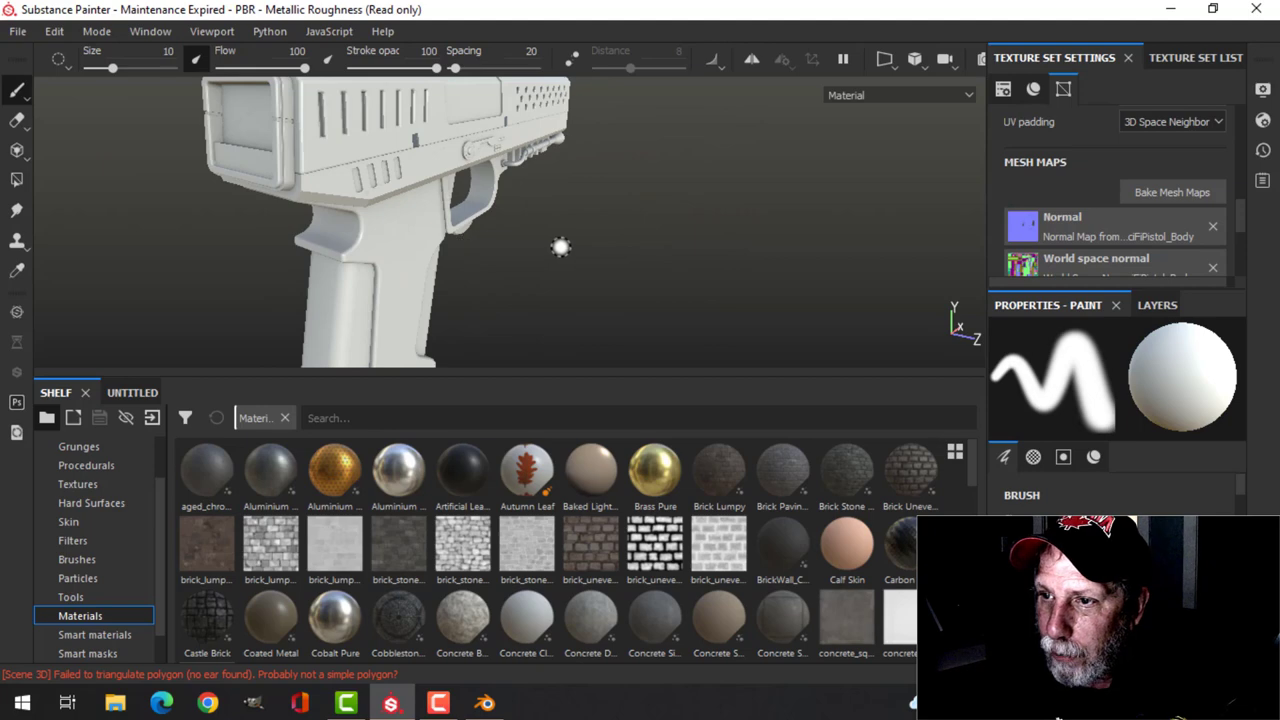
pyautogui.keyDown('alt'); pyautogui.moveTo(560, 247); pyautogui.dragTo(400, 243); pyautogui.keyUp('alt')
pyautogui.keyDown('alt'); pyautogui.moveTo(621, 243); pyautogui.dragTo(506, 276, button='middle'); pyautogui.keyUp('alt')
pyautogui.scroll(3, 500, 249)
pyautogui.keyDown('alt'); pyautogui.moveTo(500, 249); pyautogui.dragTo(515, 218); pyautogui.keyUp('alt')
# Step: Delete the default layer of SciFiPistol_Body and apply the Hard Grainy Plastic smart material to it
pyautogui.click(1190, 58)
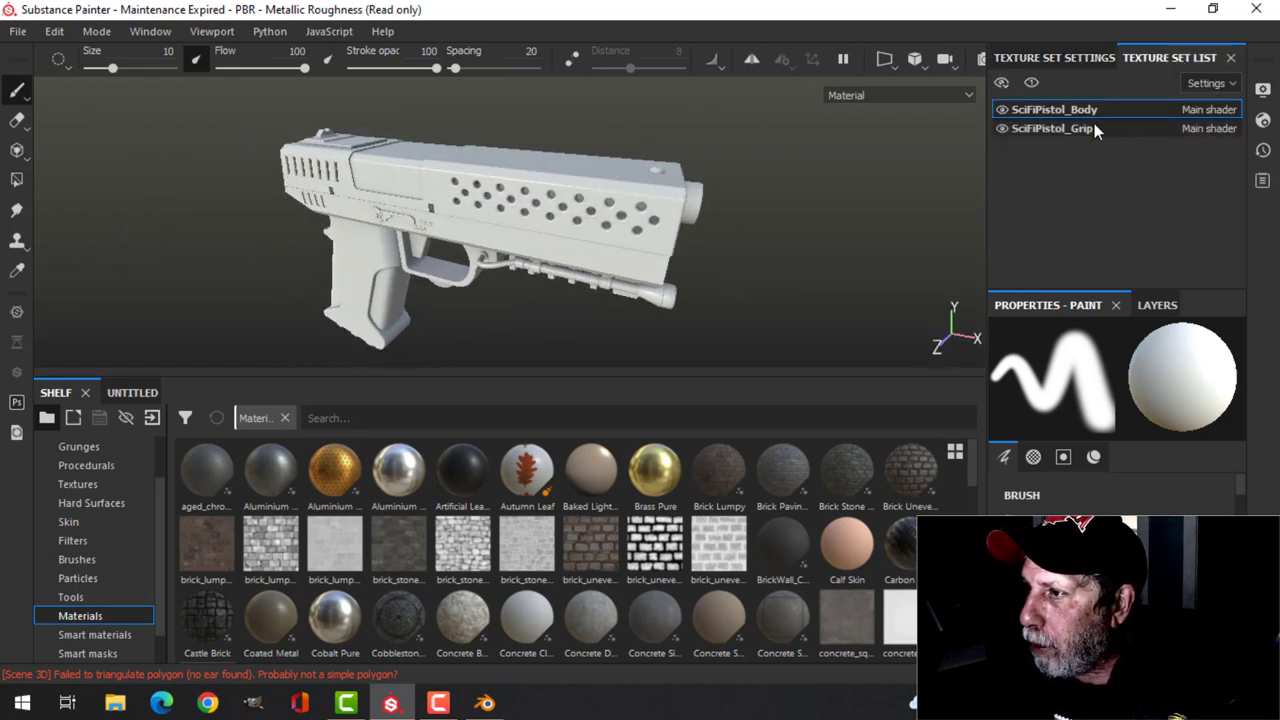
pyautogui.click(1157, 305)
pyautogui.click(1228, 334)
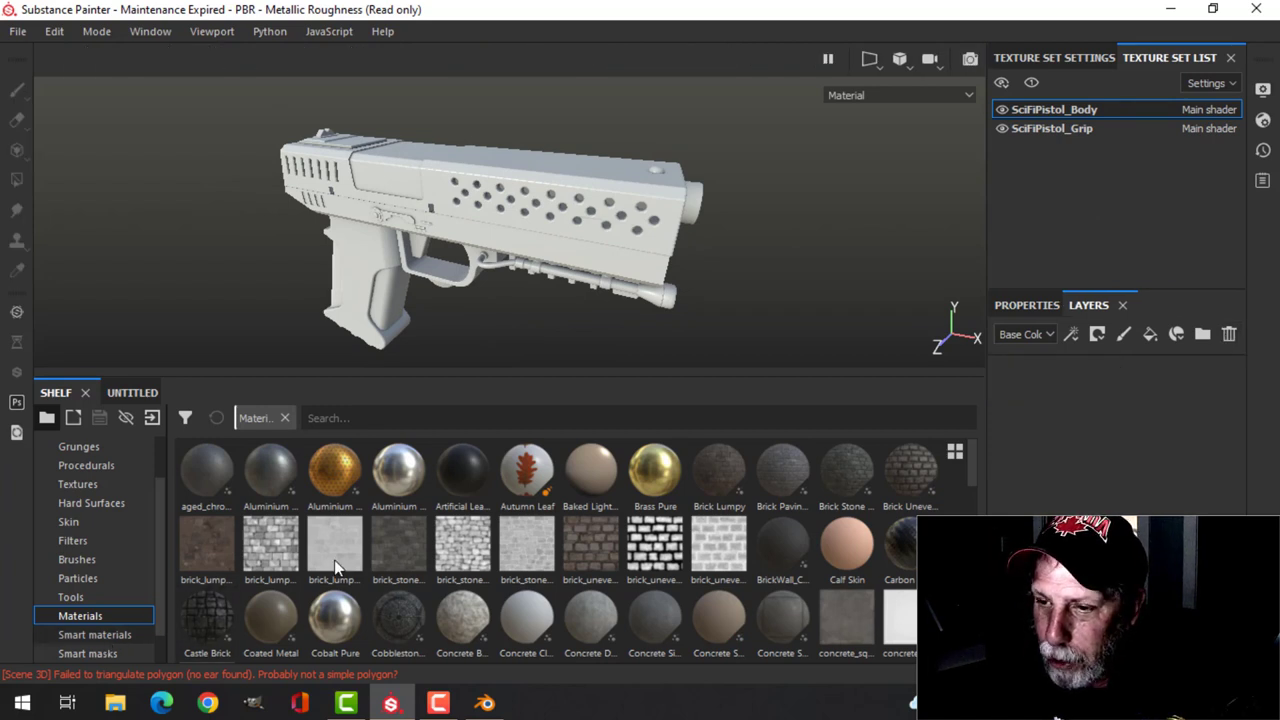
pyautogui.click(94, 634)
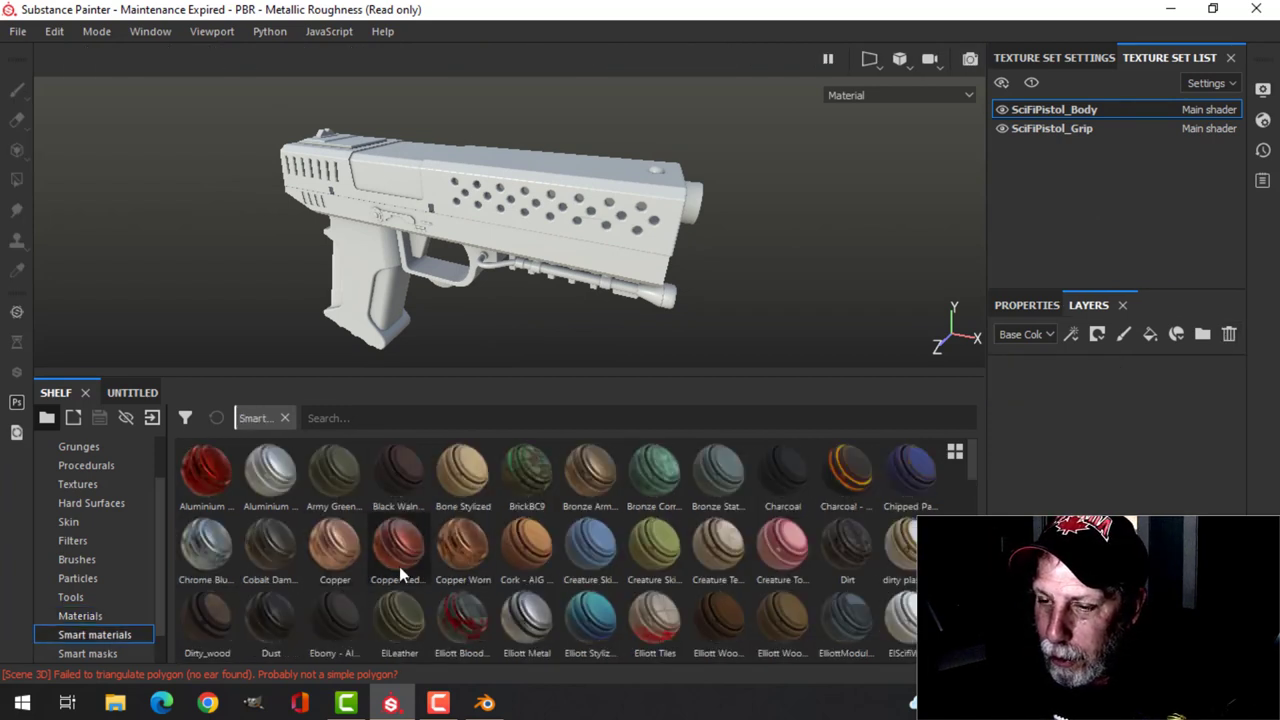
pyautogui.click(392, 418)
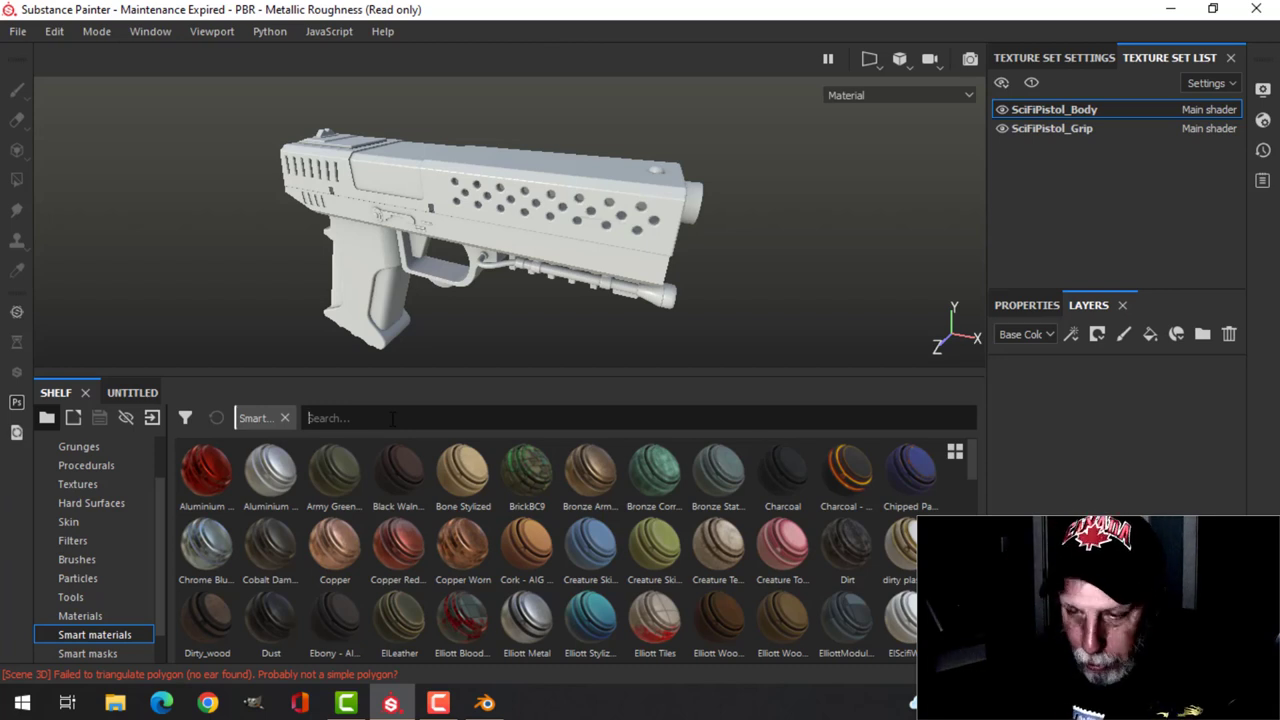
pyautogui.write('HA')
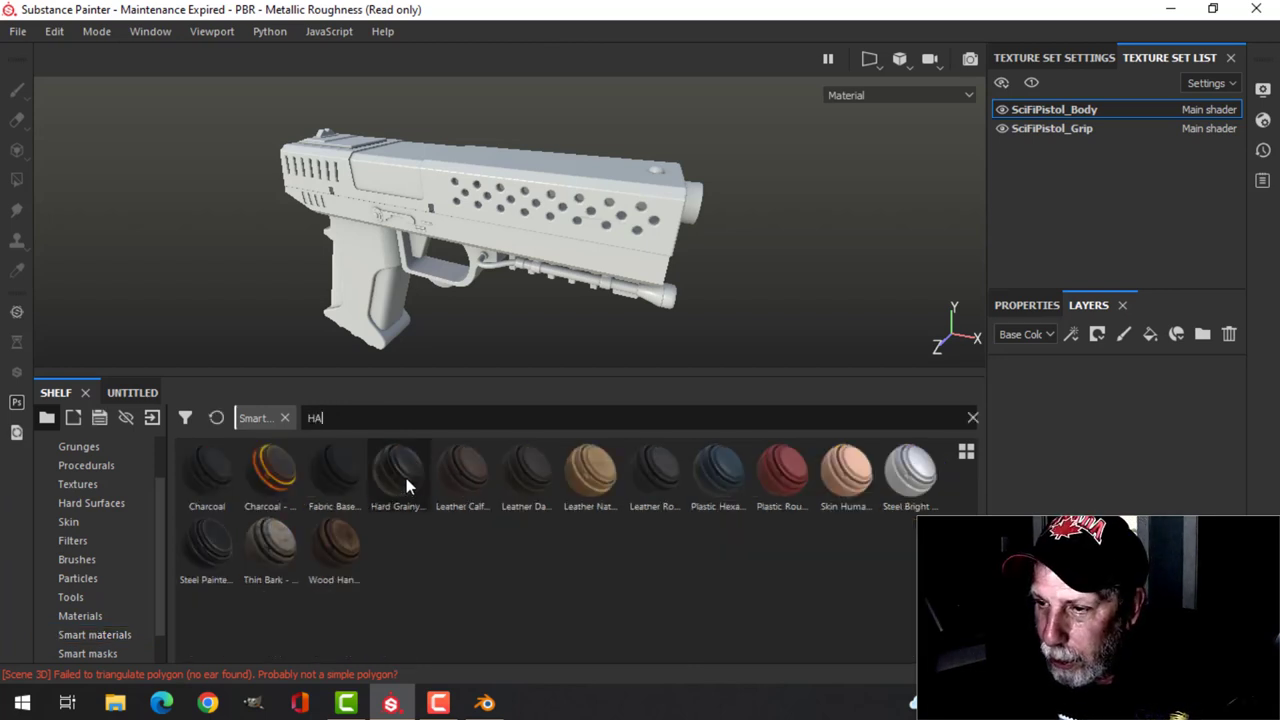
pyautogui.moveTo(406, 482); pyautogui.dragTo(1091, 436)
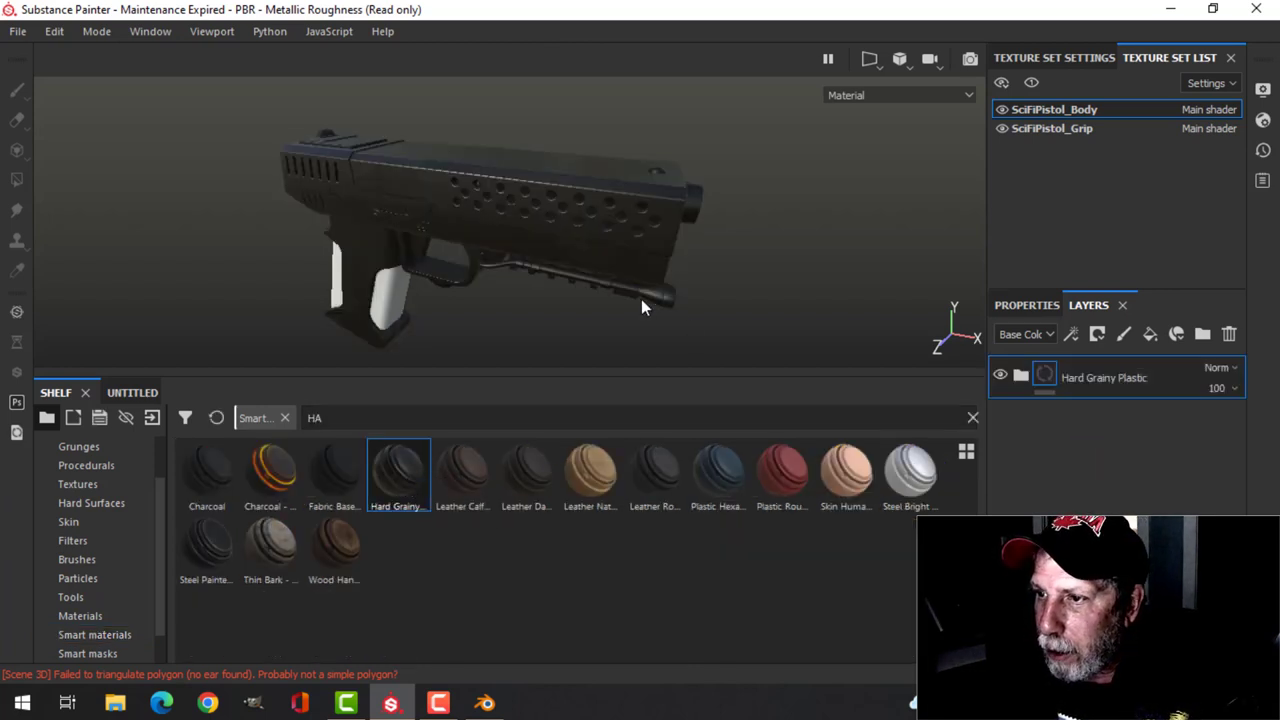
# Step: Inspect the plastic surface on the pistol body from above and along the side
pyautogui.keyDown('alt'); pyautogui.moveTo(606, 277); pyautogui.dragTo(477, 258); pyautogui.keyUp('alt')
pyautogui.keyDown('shift'); pyautogui.moveTo(494, 254); pyautogui.dragTo(436, 246, button='right'); pyautogui.keyUp('shift')
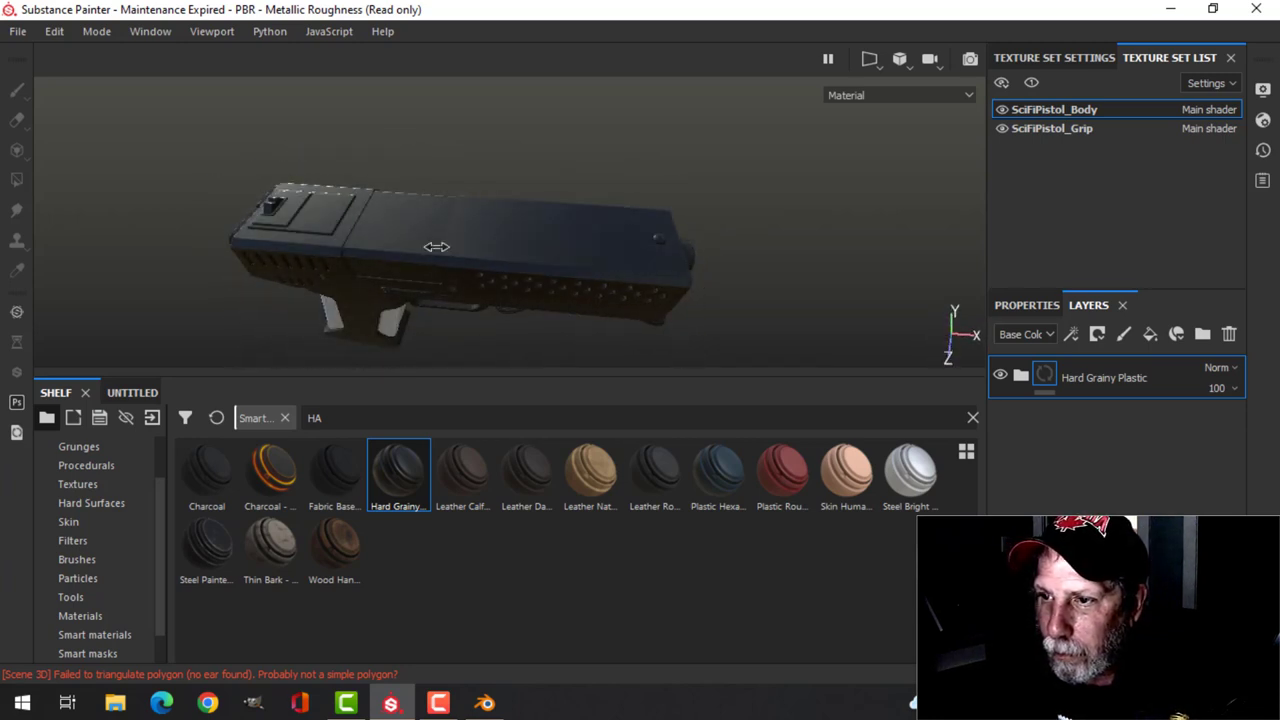
pyautogui.keyDown('alt'); pyautogui.moveTo(521, 276); pyautogui.dragTo(688, 286); pyautogui.keyUp('alt')
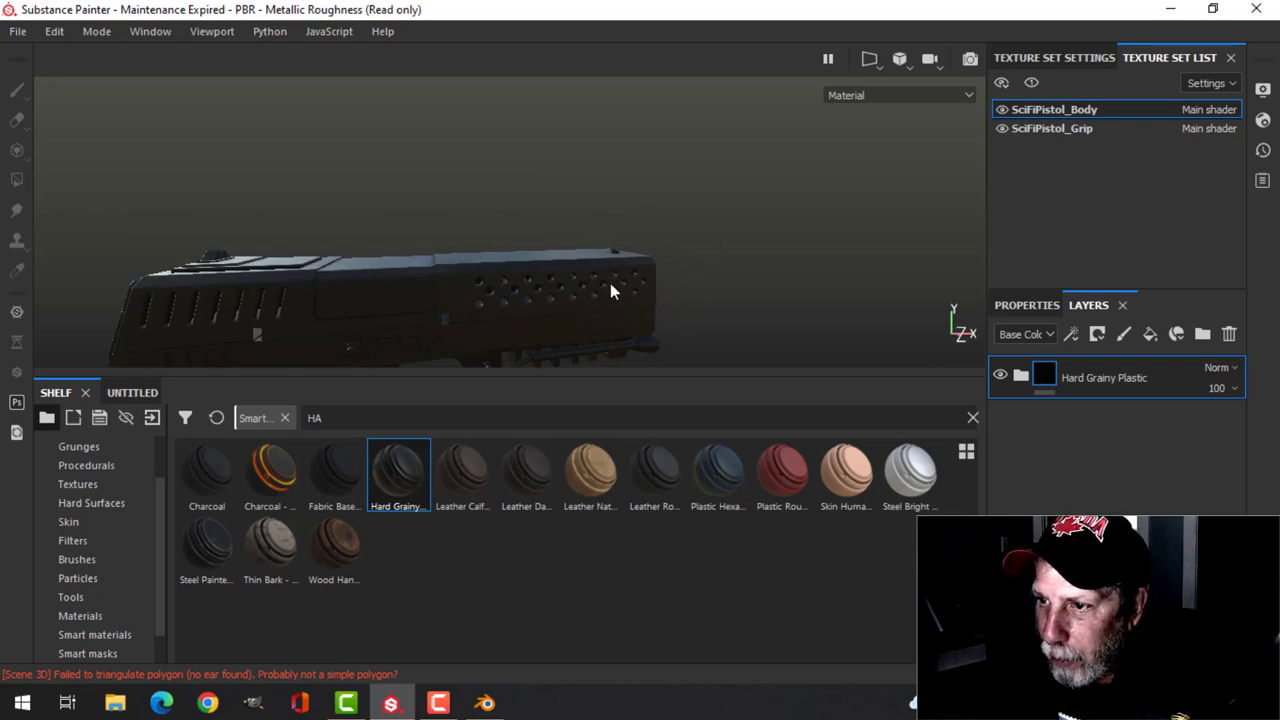
pyautogui.keyDown('alt'); pyautogui.moveTo(611, 284); pyautogui.dragTo(631, 119, button='middle'); pyautogui.keyUp('alt')
pyautogui.keyDown('shift'); pyautogui.moveTo(661, 214); pyautogui.dragTo(520, 226, button='right'); pyautogui.keyUp('shift')
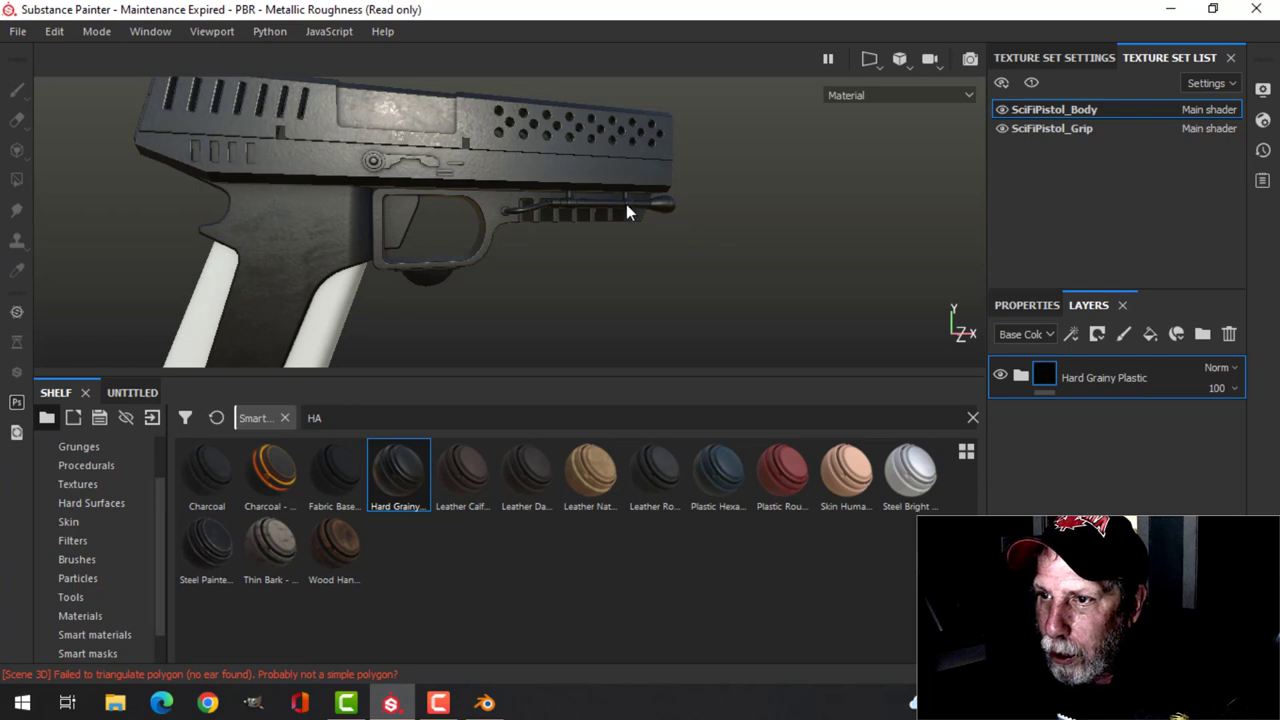
pyautogui.scroll(-3, 626, 205)
pyautogui.keyDown('alt'); pyautogui.moveTo(610, 210); pyautogui.dragTo(520, 216); pyautogui.keyUp('alt')
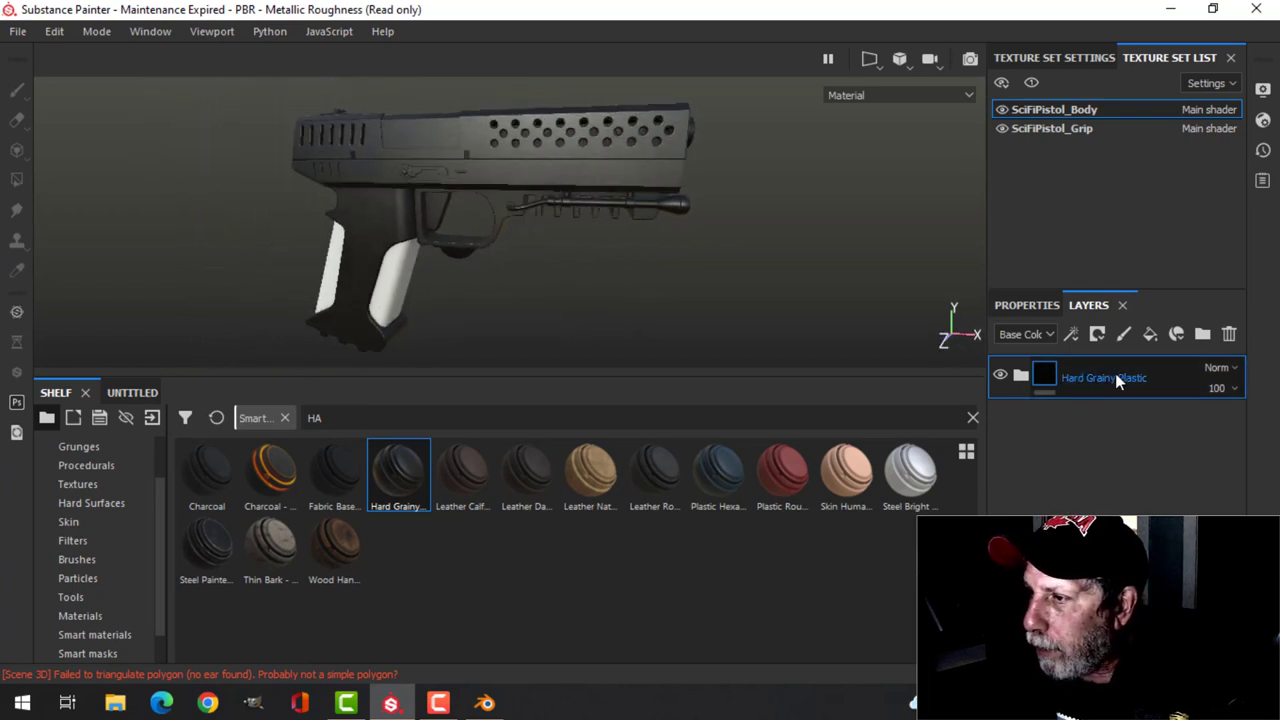
# Step: Try the ElLeather smart material on the body above the Hard Grainy Plastic layer, then delete it
pyautogui.click(332, 418)
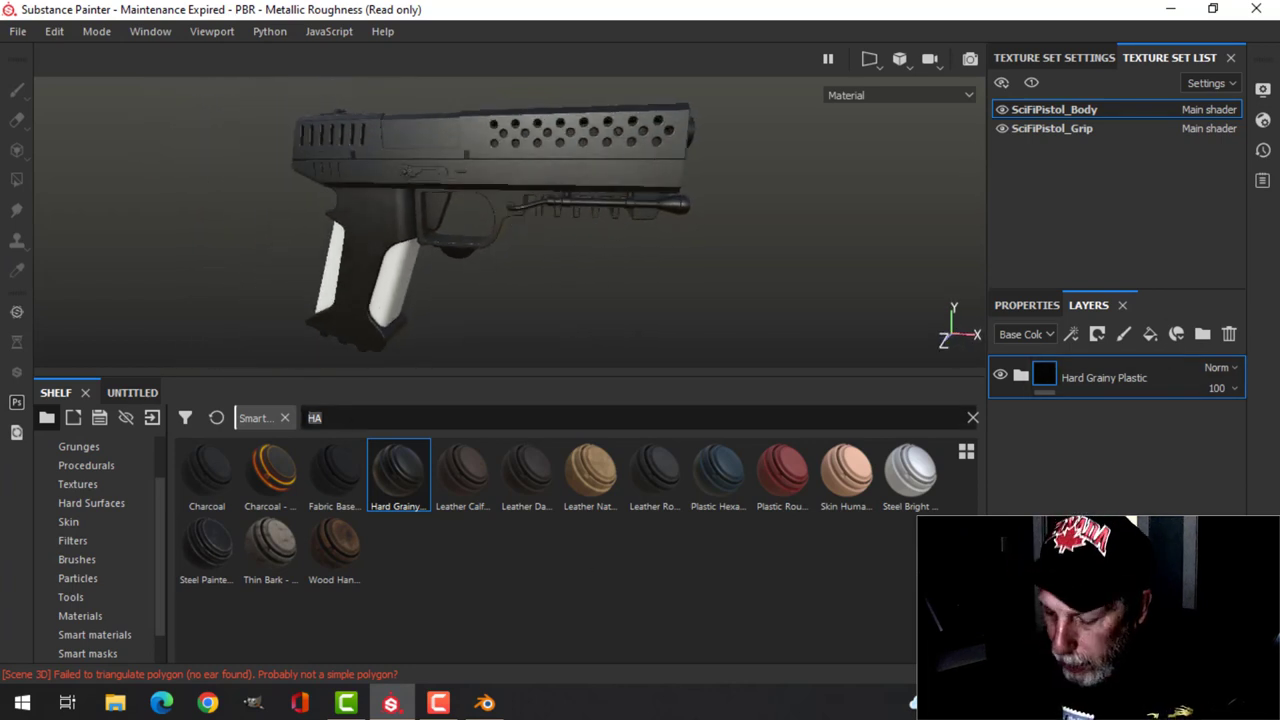
pyautogui.press('BackSpace')
pyautogui.press('BackSpace')
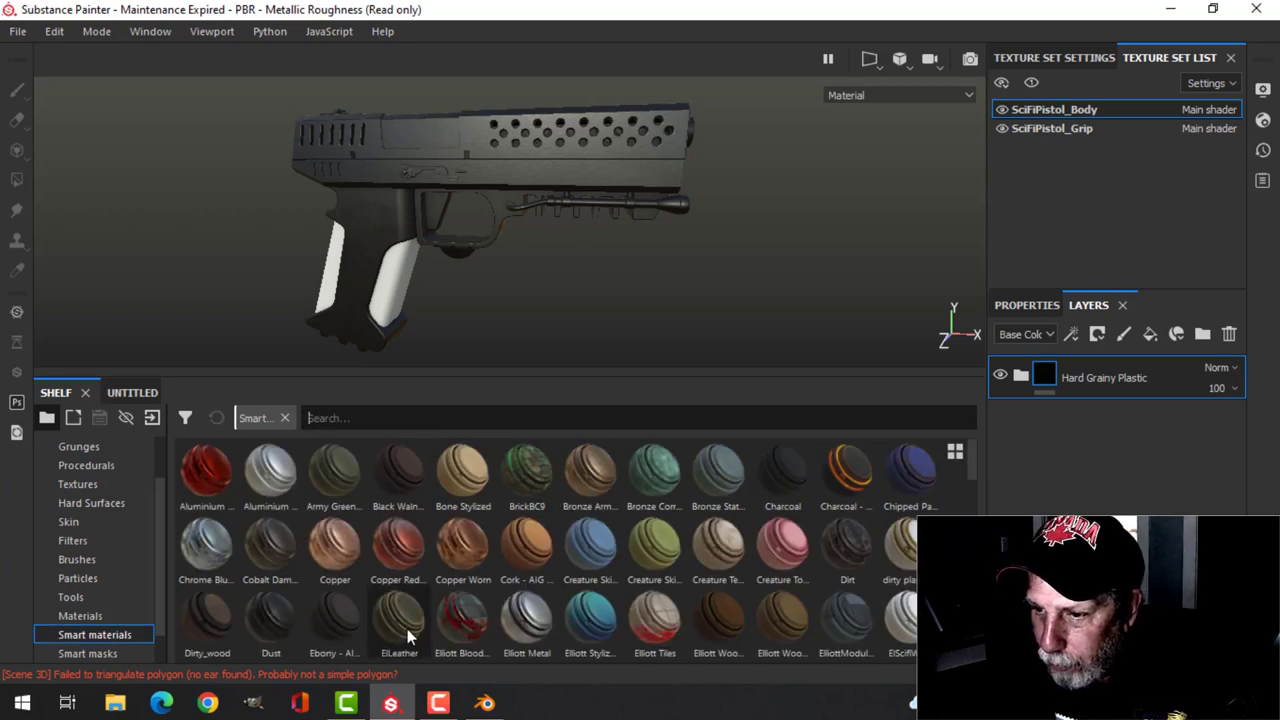
pyautogui.moveTo(405, 625); pyautogui.dragTo(1026, 365)
pyautogui.keyDown('alt'); pyautogui.moveTo(644, 198); pyautogui.dragTo(582, 229); pyautogui.keyUp('alt')
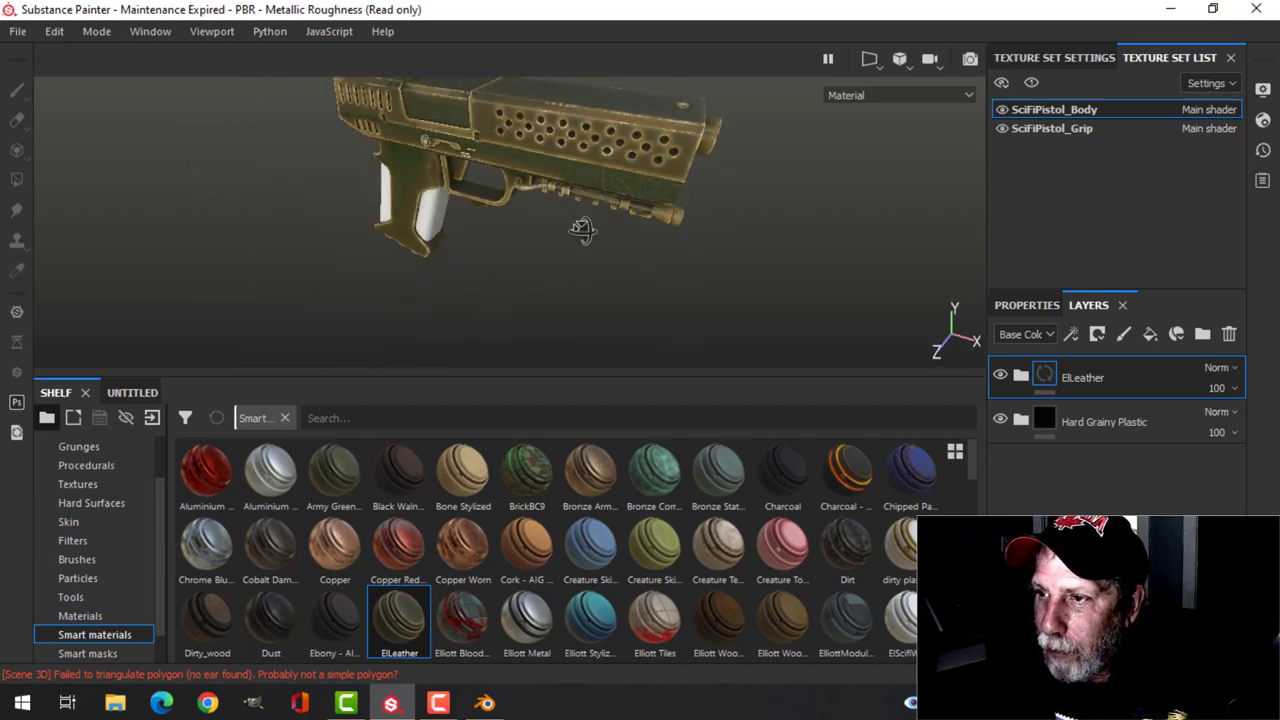
pyautogui.scroll(3, 586, 215)
pyautogui.scroll(-2, 581, 212)
pyautogui.keyDown('alt'); pyautogui.moveTo(527, 259); pyautogui.dragTo(562, 318, button='middle'); pyautogui.keyUp('alt')
pyautogui.click(1227, 336)
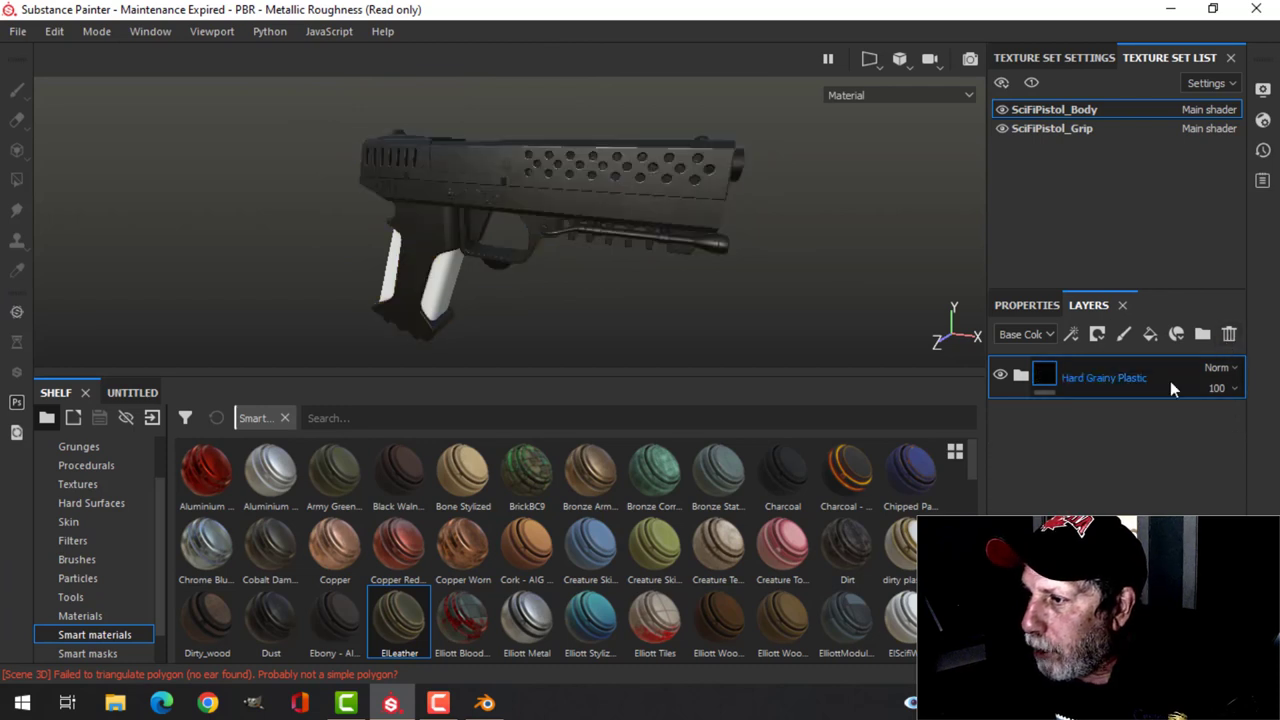
# Step: Delete the default layer of SciFiPistol_Grip and apply the red Plastic Grid Small material to the grip
pyautogui.keyDown('alt'); pyautogui.moveTo(760, 263); pyautogui.dragTo(818, 234); pyautogui.keyUp('alt')
pyautogui.keyDown('alt'); pyautogui.moveTo(653, 266); pyautogui.dragTo(722, 232, button='middle'); pyautogui.keyUp('alt')
pyautogui.keyDown('alt'); pyautogui.moveTo(590, 235); pyautogui.dragTo(646, 271); pyautogui.keyUp('alt')
pyautogui.keyDown('alt'); pyautogui.moveTo(627, 190); pyautogui.dragTo(638, 237, button='middle'); pyautogui.keyUp('alt')
pyautogui.moveTo(634, 229)
pyautogui.keyDown('alt'); pyautogui.mouseDown()
pyautogui.moveTo(634, 151)
pyautogui.moveTo(609, 214)
pyautogui.moveTo(626, 190)
pyautogui.moveTo(614, 251)
pyautogui.moveTo(560, 209)
pyautogui.mouseUp(); pyautogui.keyUp('alt')
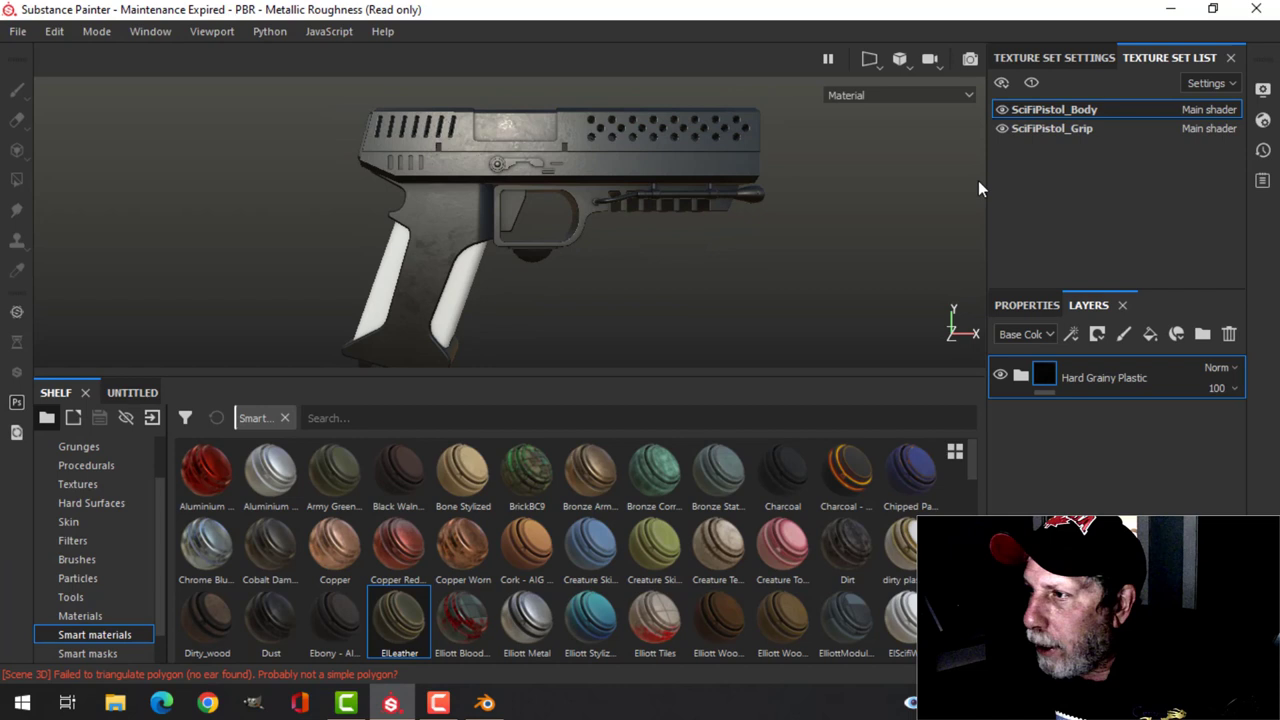
pyautogui.click(1081, 128)
pyautogui.click(1230, 335)
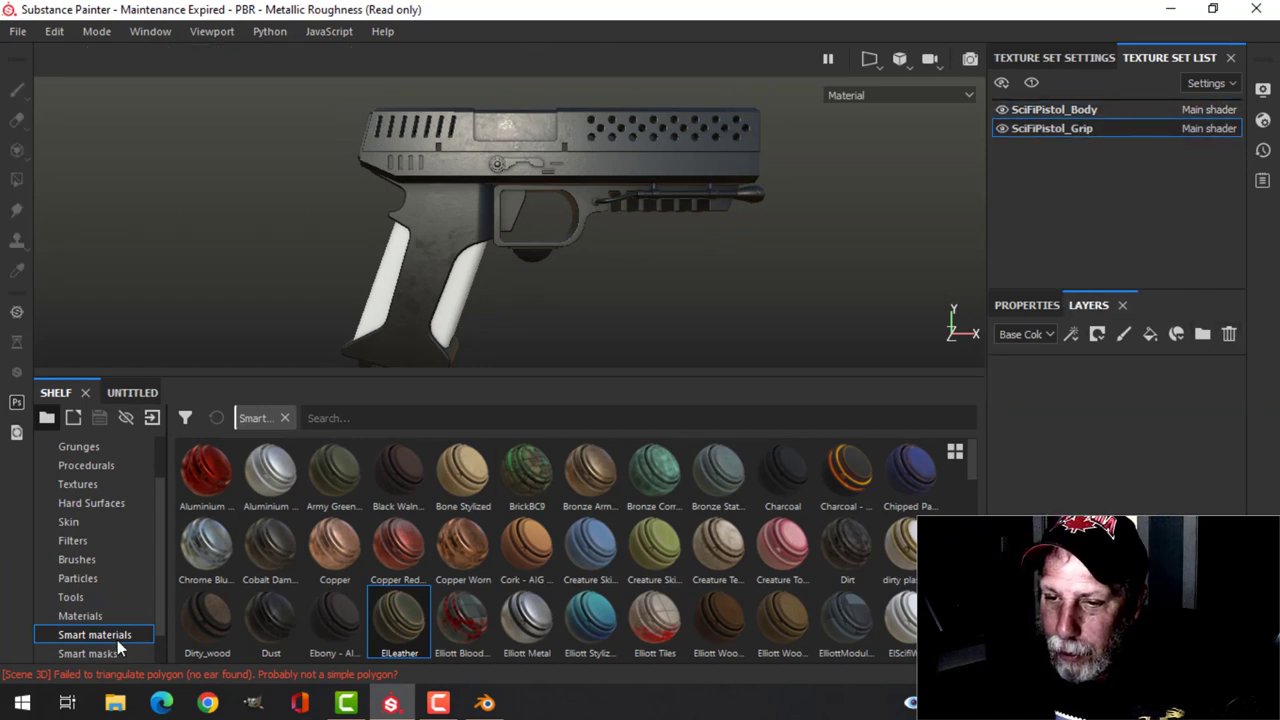
pyautogui.click(82, 617)
pyautogui.click(463, 420)
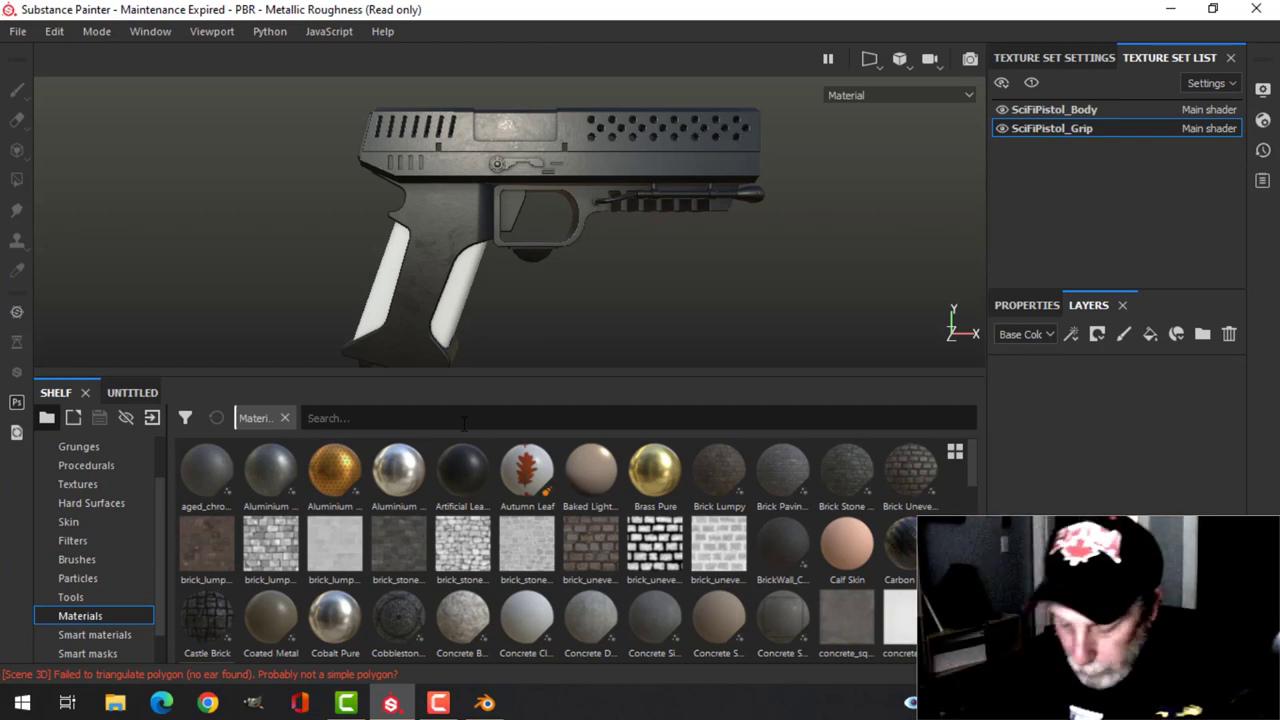
pyautogui.write('pl')
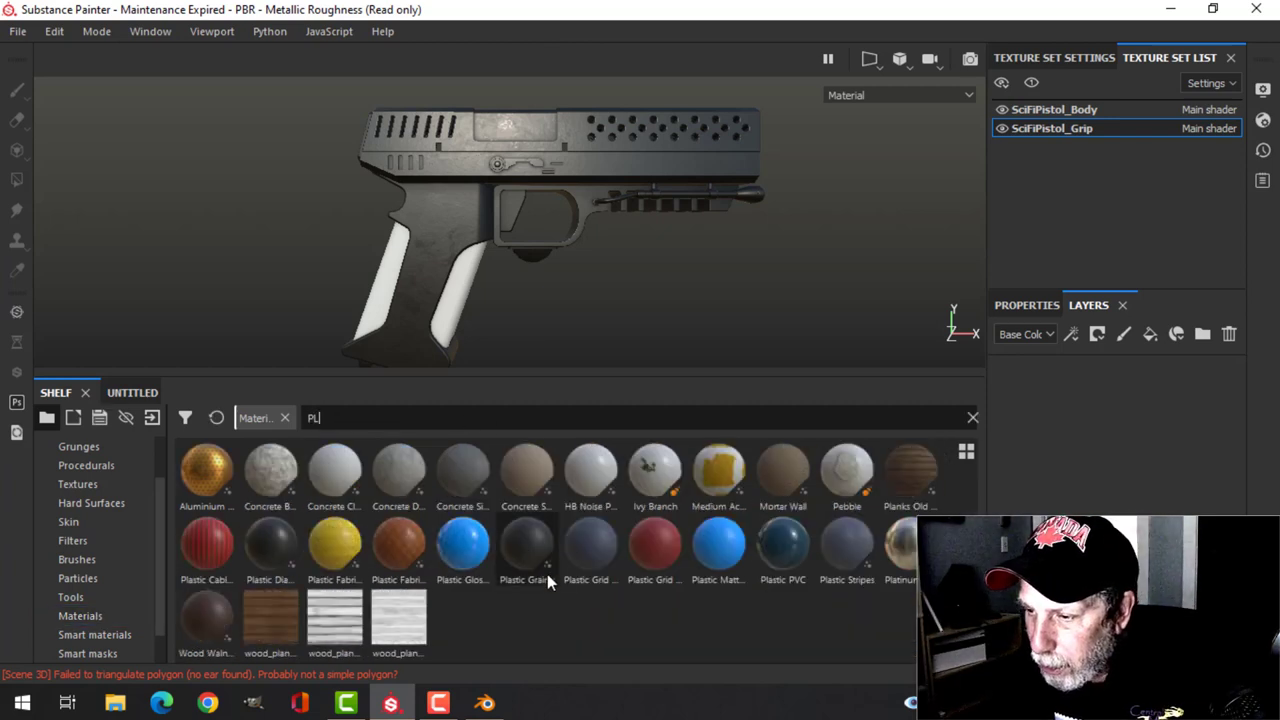
pyautogui.moveTo(656, 558); pyautogui.dragTo(645, 333)
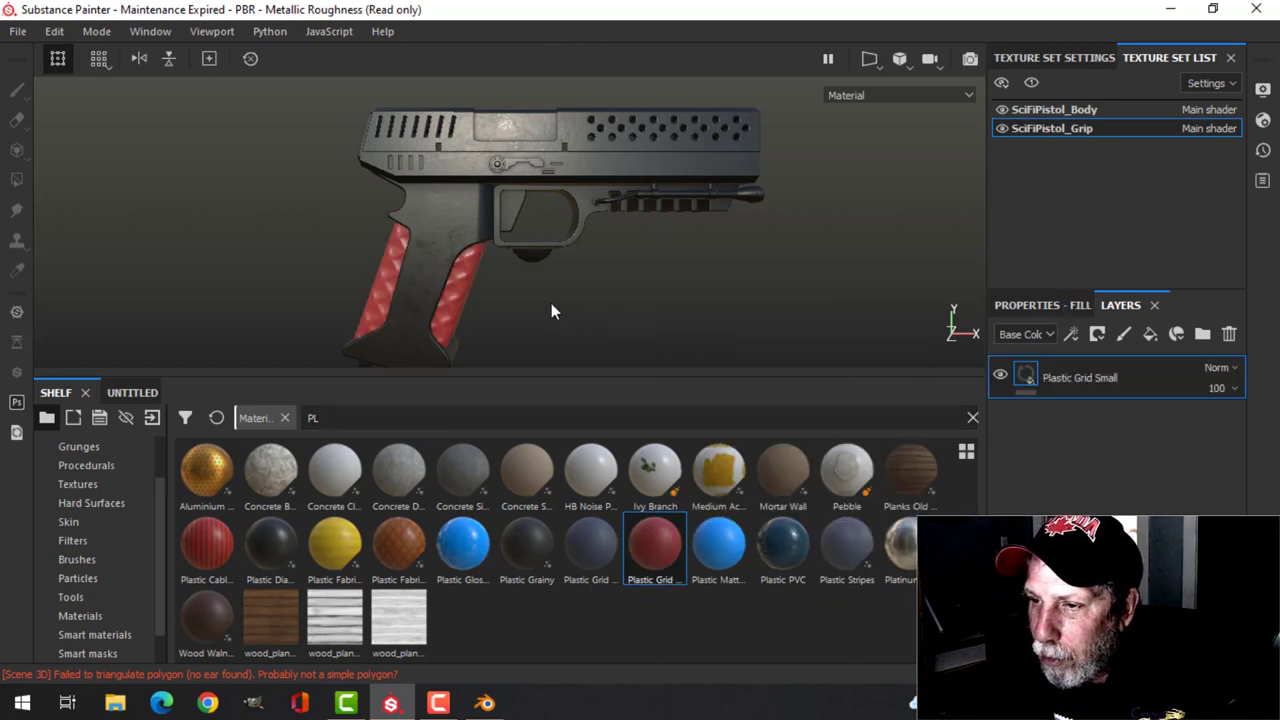
# Step: Set the UV scale of the grip's Plastic Grid Small fill layer to 4
pyautogui.scroll(-2, 551, 302)
pyautogui.scroll(4, 551, 302)
pyautogui.click(1045, 306)
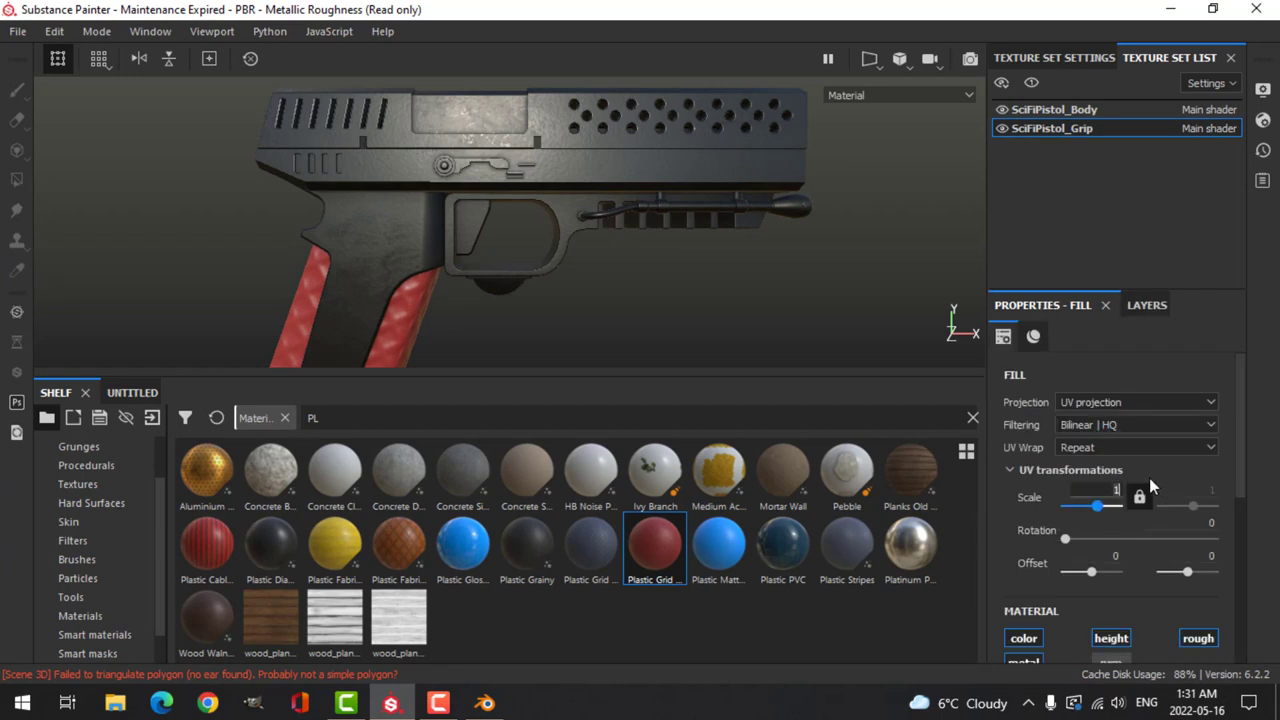
pyautogui.write('4')
pyautogui.press('Return')
# Step: Shift the hue of the grip material's color parameter to a golden yellow
pyautogui.keyDown('alt'); pyautogui.moveTo(560, 288); pyautogui.dragTo(574, 216, button='middle'); pyautogui.keyUp('alt')
pyautogui.scroll(-3, 1102, 569)
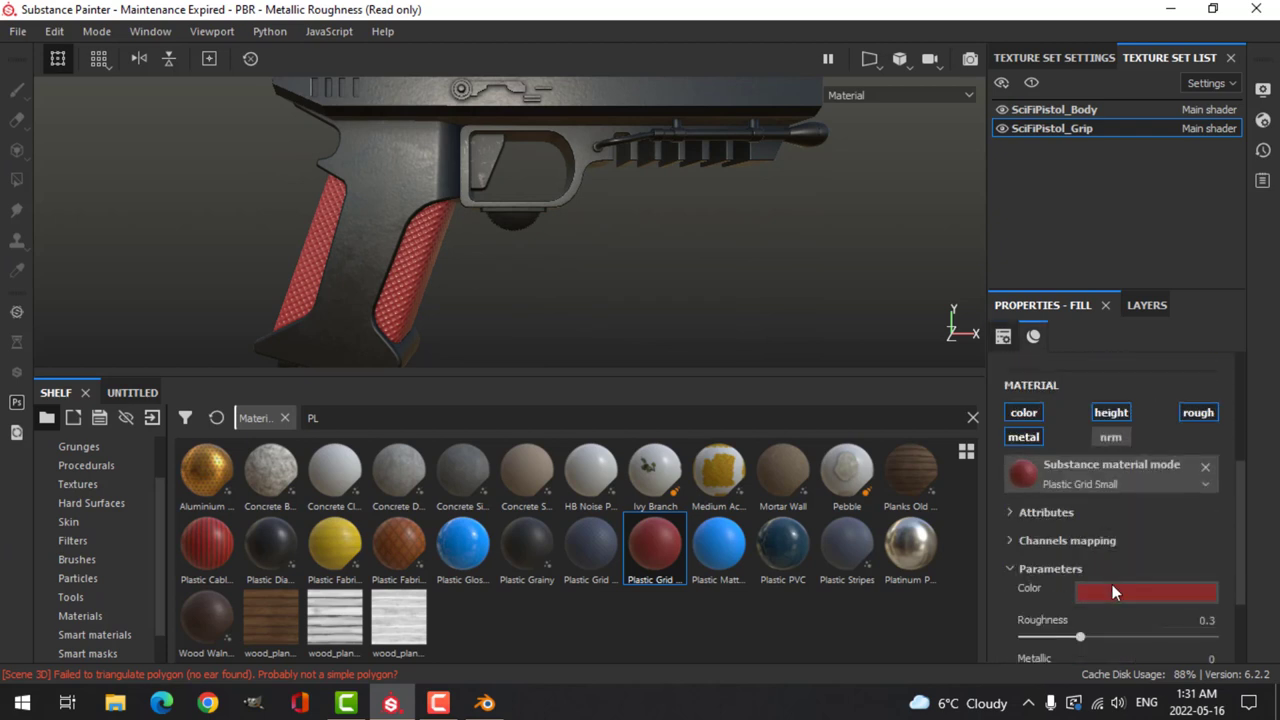
pyautogui.click(1112, 590)
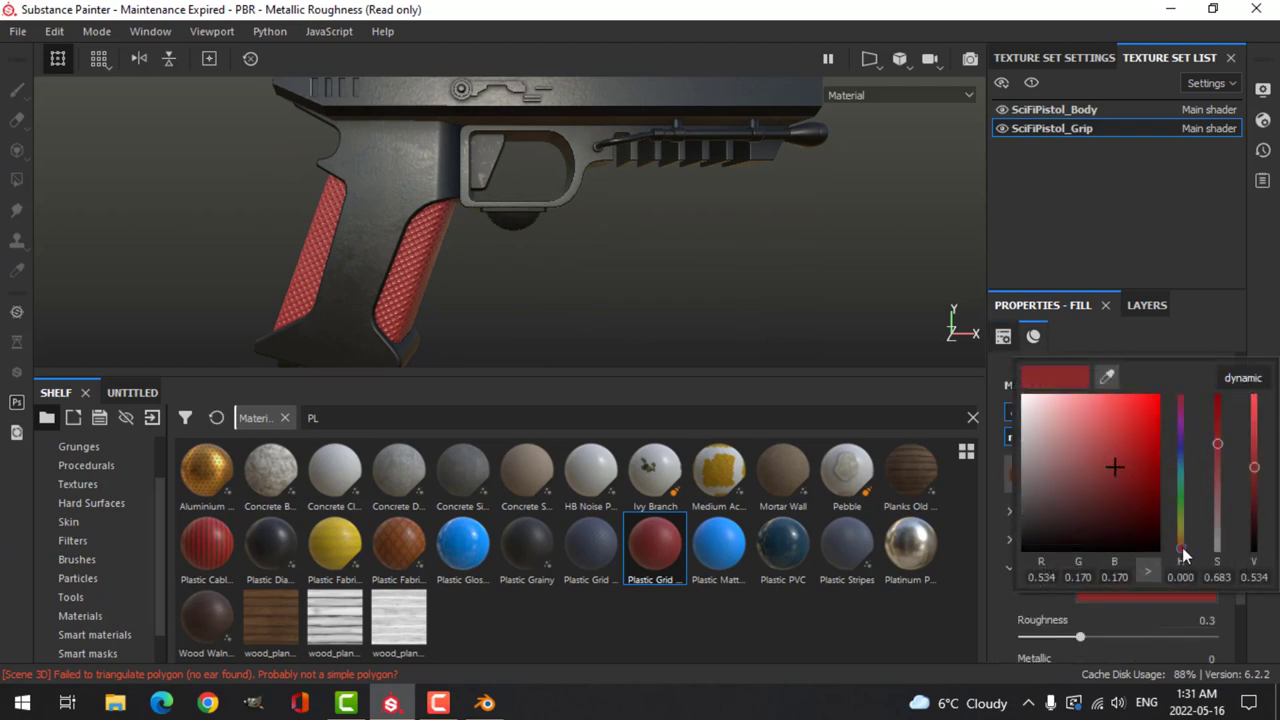
pyautogui.moveTo(1183, 555); pyautogui.dragTo(1182, 531)
# Step: View the textured pistol from the side and switch the viewport to orthographic view
pyautogui.keyDown('alt'); pyautogui.moveTo(690, 298); pyautogui.dragTo(607, 257); pyautogui.keyUp('alt')
pyautogui.scroll(-3, 598, 280)
pyautogui.click(900, 60)
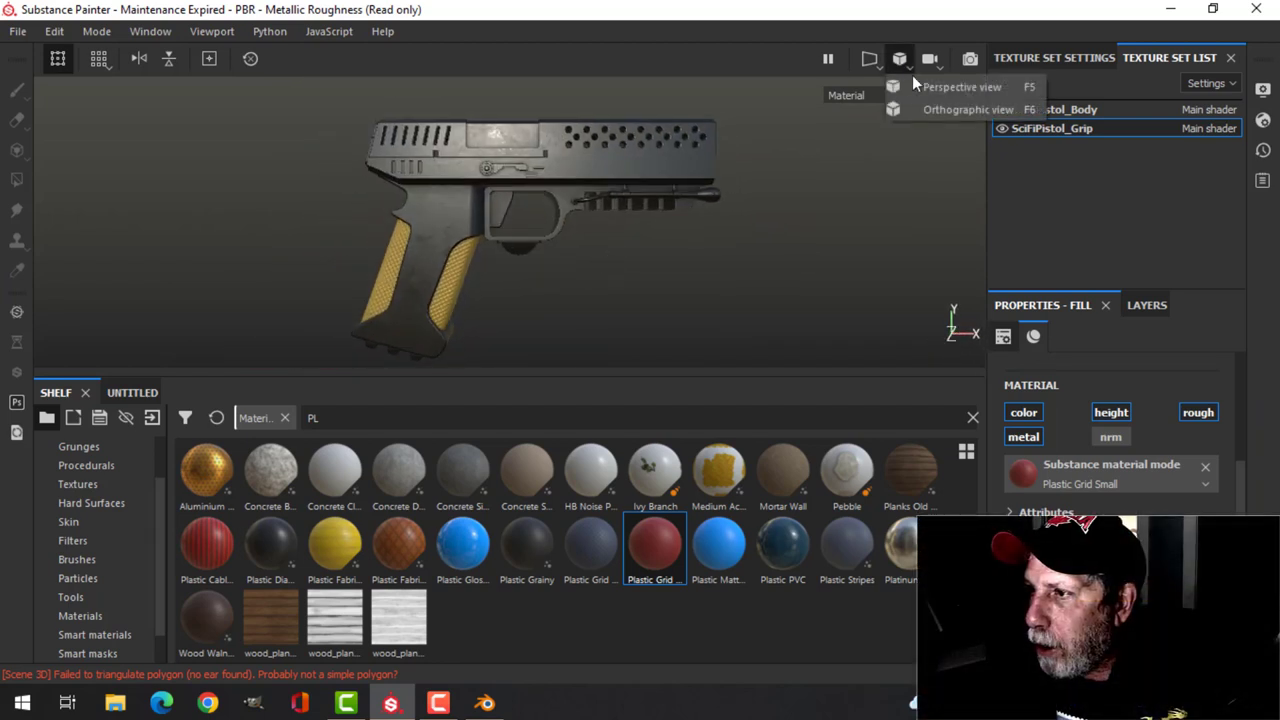
pyautogui.click(967, 110)
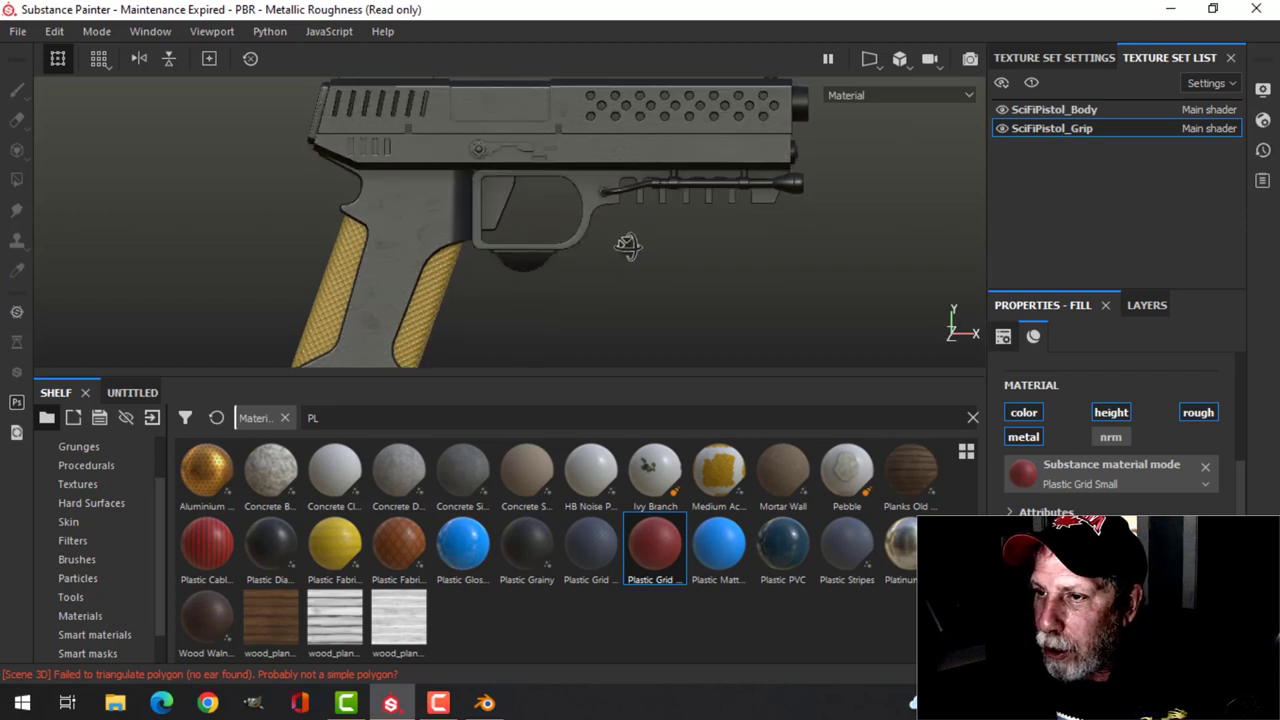
# Step: Add a paint layer above the collapsed Hard Grainy Plastic folder in the SciFiPistol_Body texture set
pyautogui.moveTo(644, 251); pyautogui.dragTo(624, 246, button='middle')
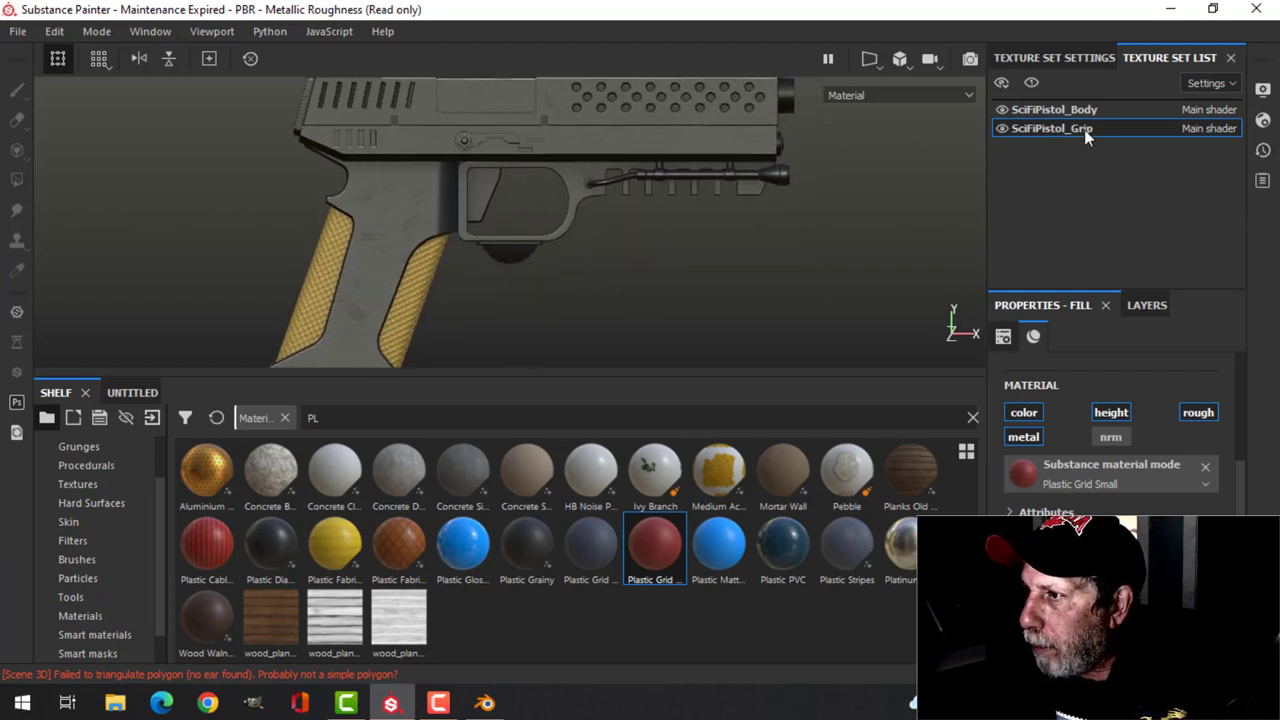
pyautogui.click(1055, 109)
pyautogui.click(1147, 305)
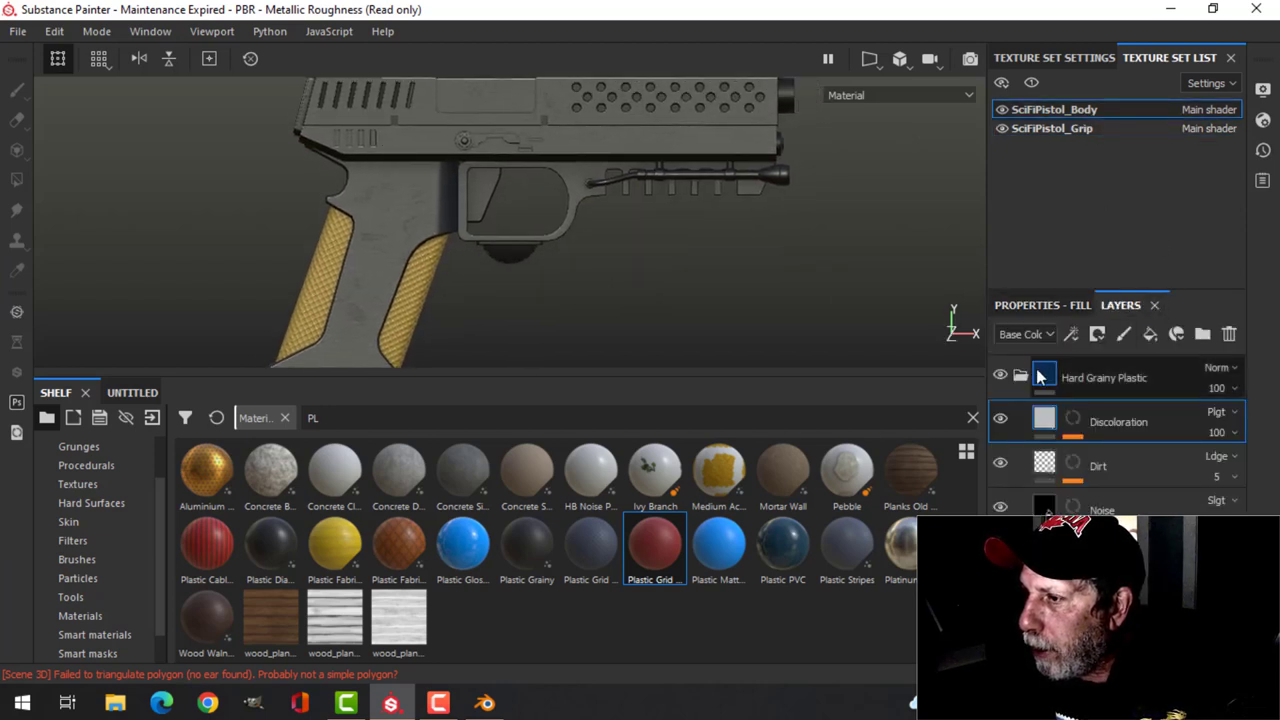
pyautogui.click(1040, 376)
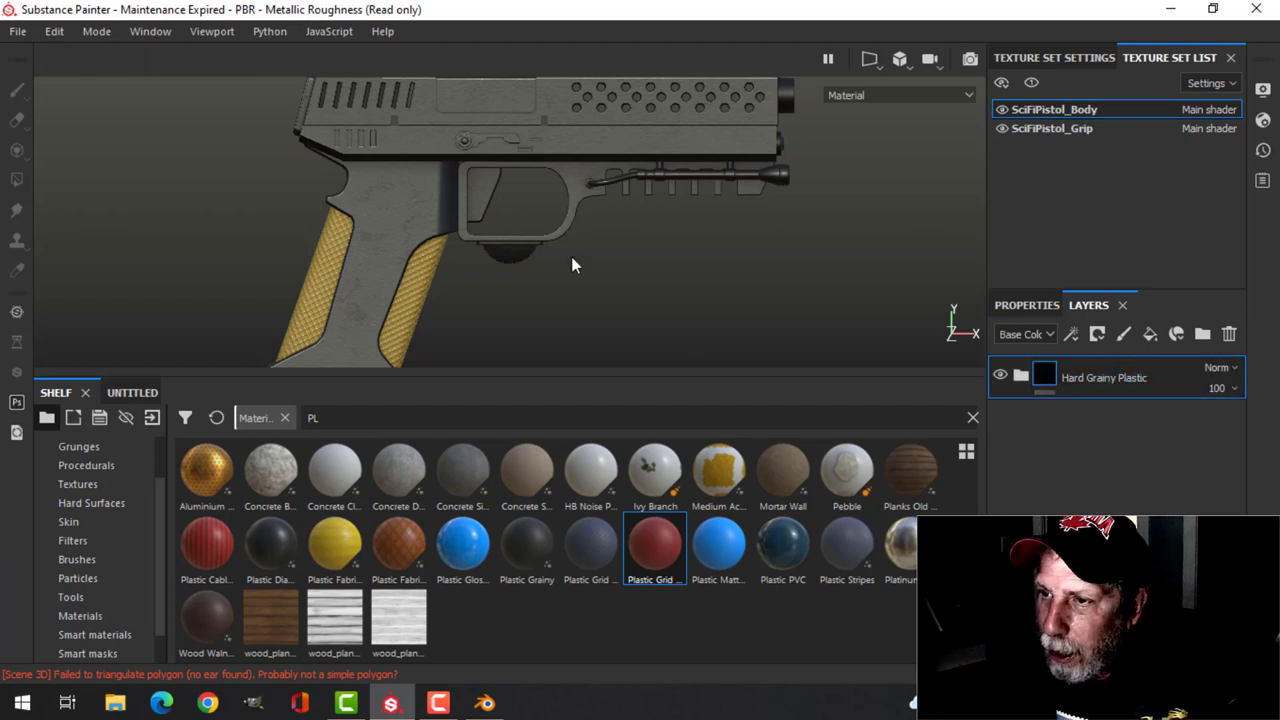
pyautogui.moveTo(580, 263); pyautogui.dragTo(665, 246, button='middle')
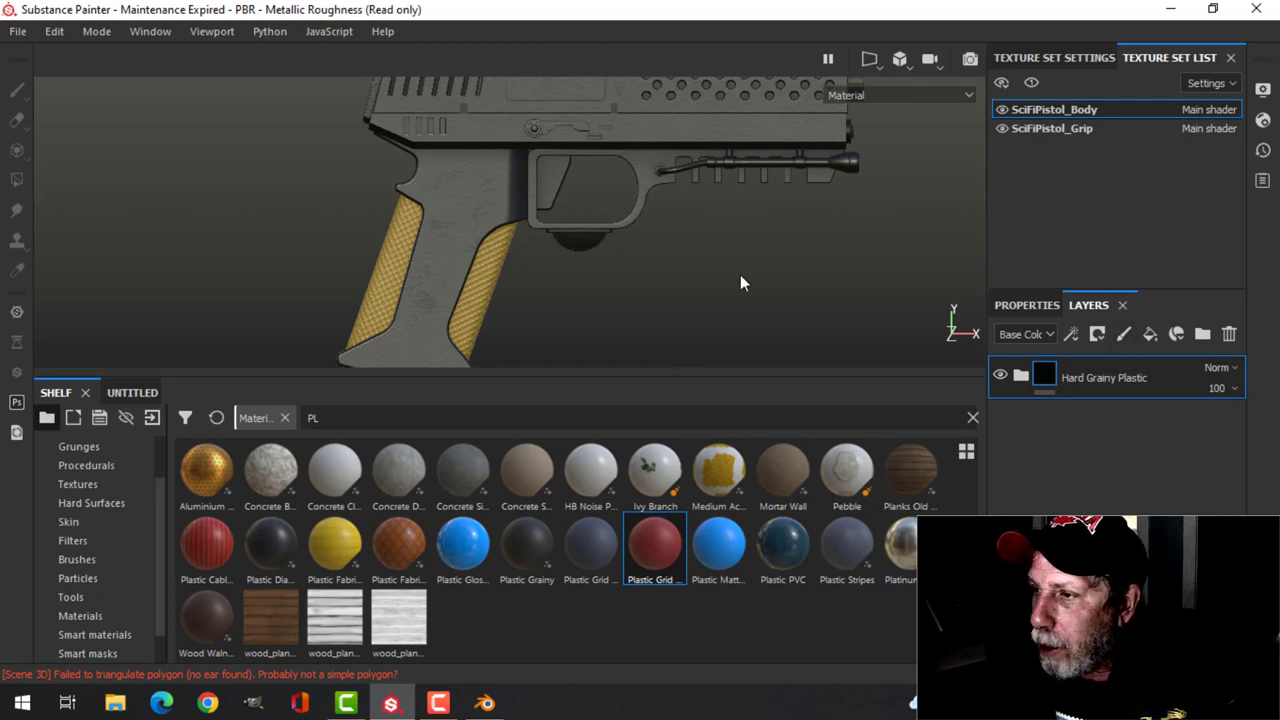
pyautogui.click(1123, 334)
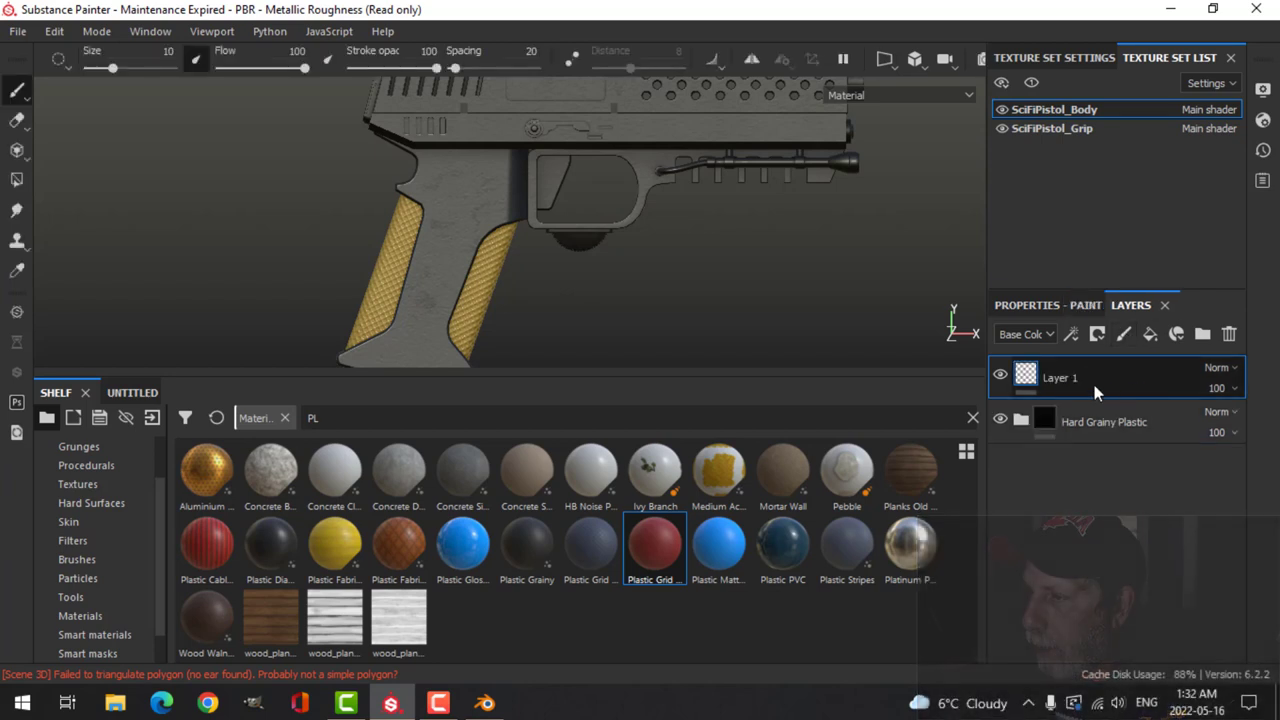
# Step: Restrict the paint layer's brush to the height channel and set its height to -0.1787
pyautogui.click(1048, 305)
pyautogui.scroll(-10, 1115, 528)
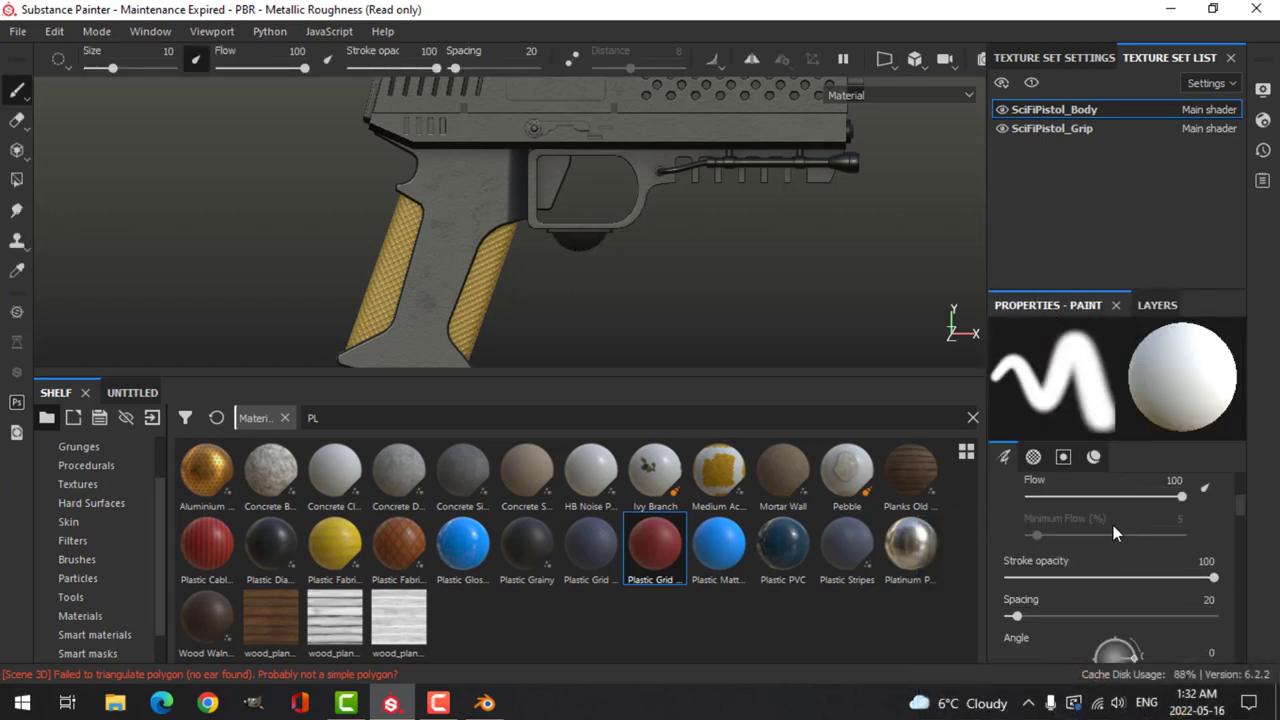
pyautogui.scroll(-4, 1108, 520)
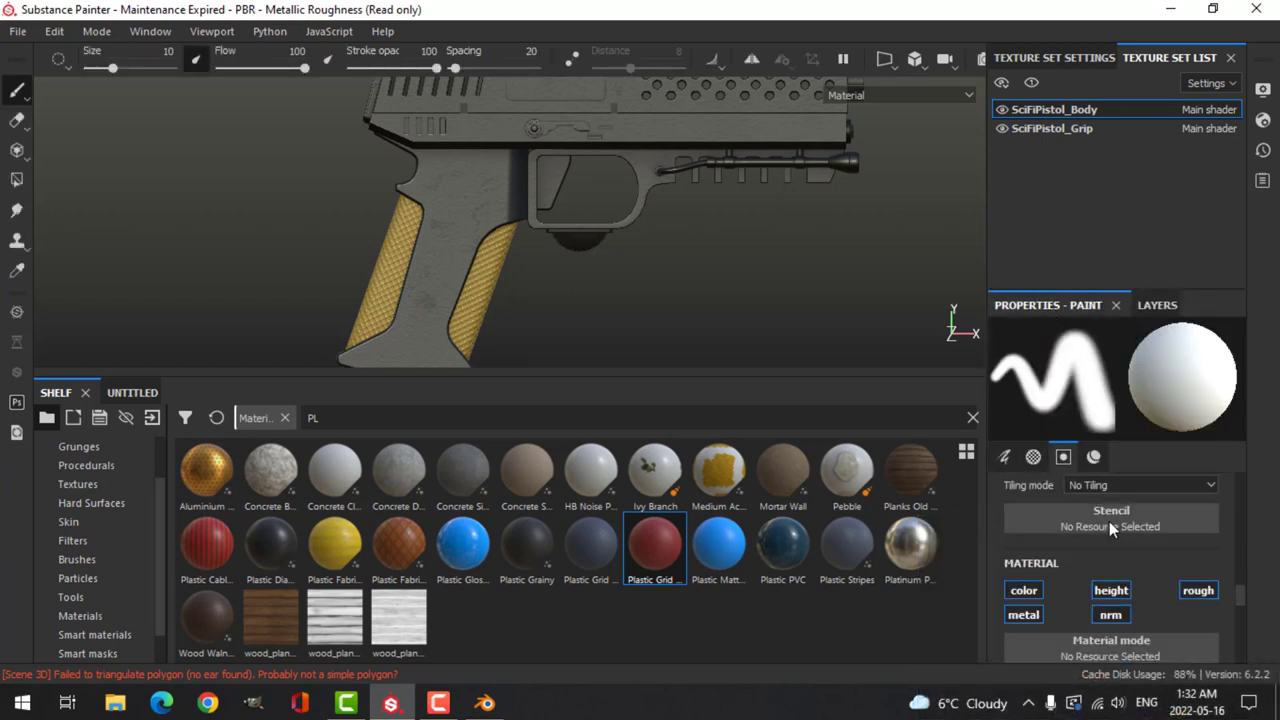
pyautogui.click(1108, 591)
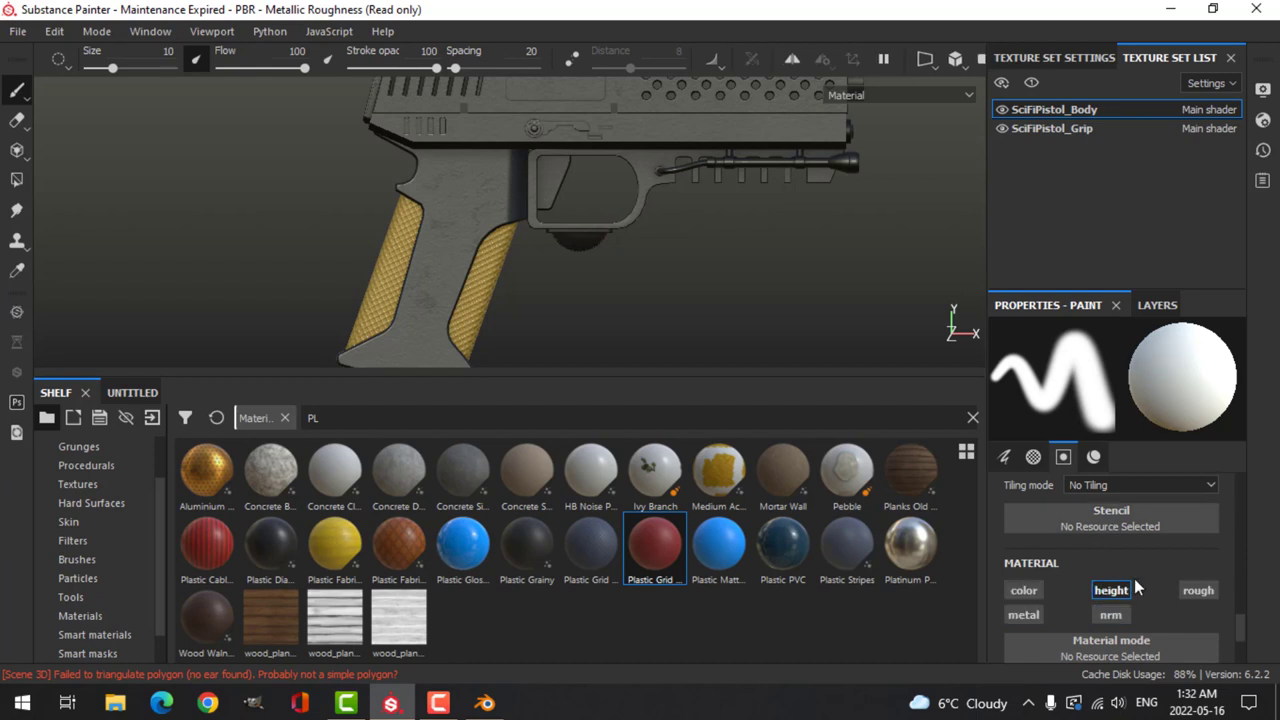
pyautogui.scroll(-3, 1132, 580)
pyautogui.moveTo(1103, 634); pyautogui.dragTo(1085, 635)
pyautogui.scroll(3, 120, 540)
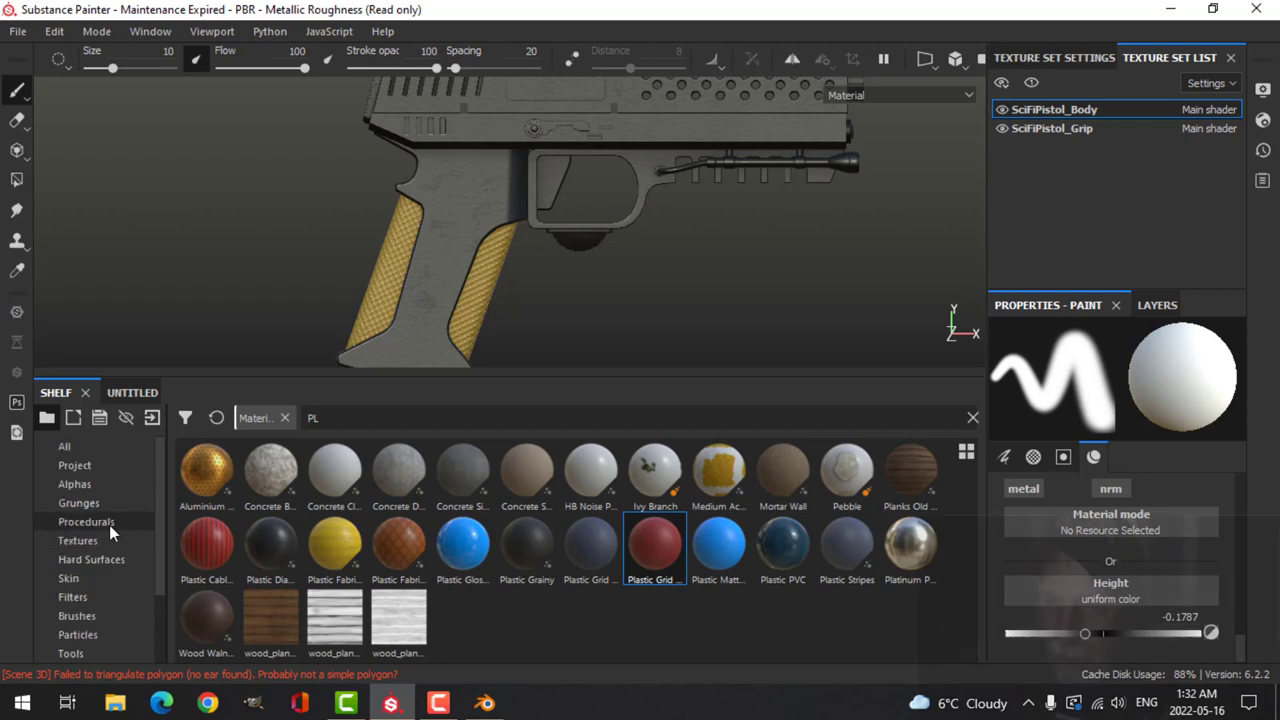
# Step: Search the alphas for "CIR", load the ring-shaped Shape Border alpha into the brush and reduce the brush size to 7.3
pyautogui.click(80, 484)
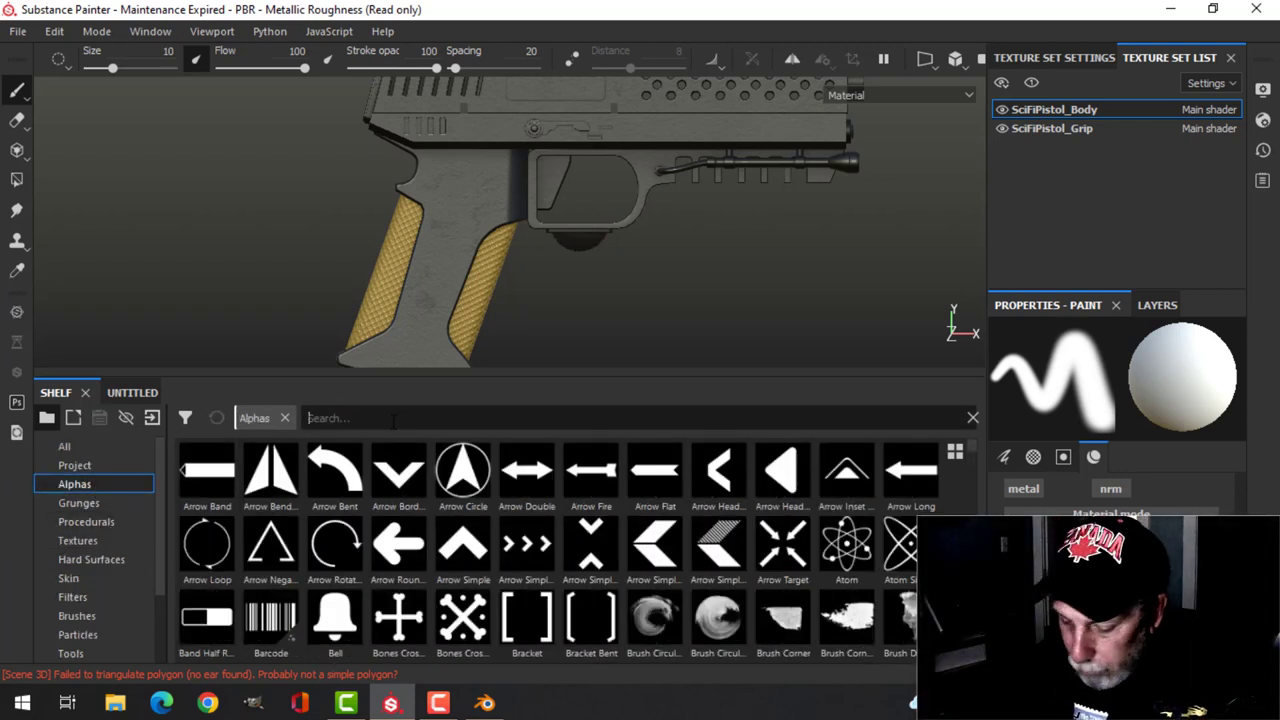
pyautogui.click(393, 420)
pyautogui.write('CIR')
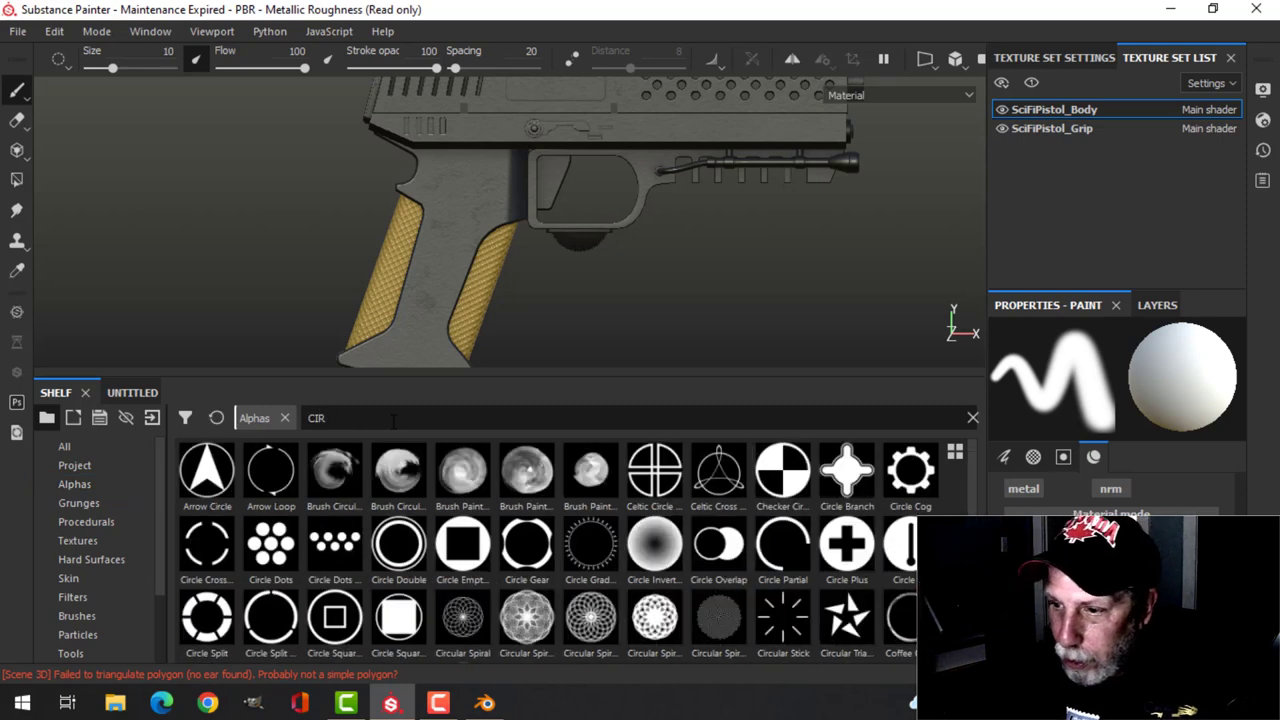
pyautogui.scroll(-2, 371, 570)
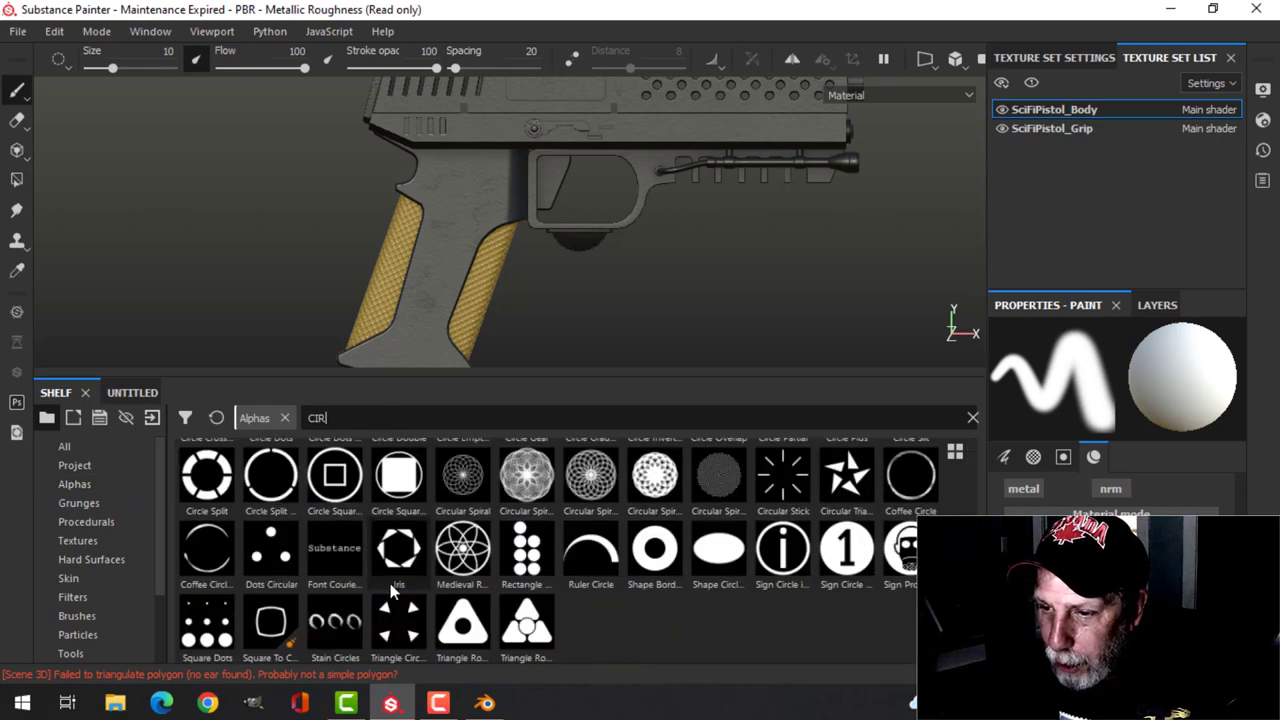
pyautogui.click(664, 548)
pyautogui.press('[')
pyautogui.press('[')
pyautogui.press('[')
pyautogui.press('[')
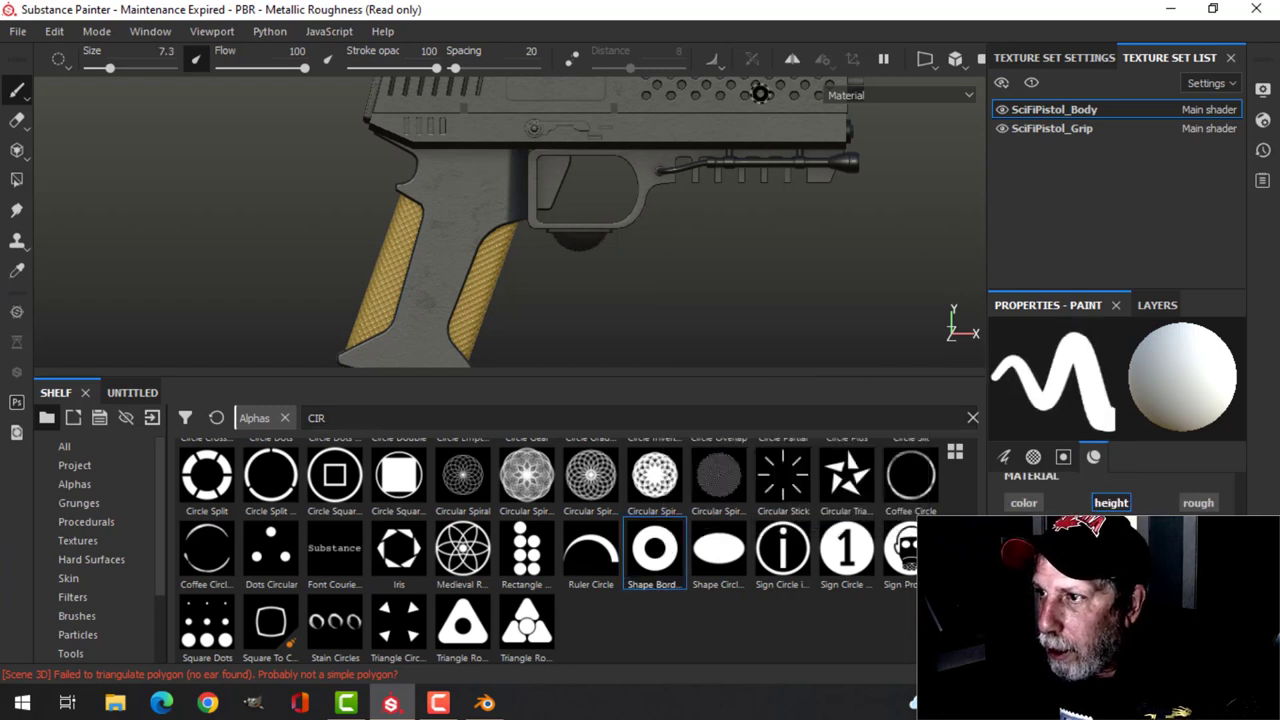
# Step: Turn on mirror symmetry for painting and set it to Mirror Z
pyautogui.click(828, 62)
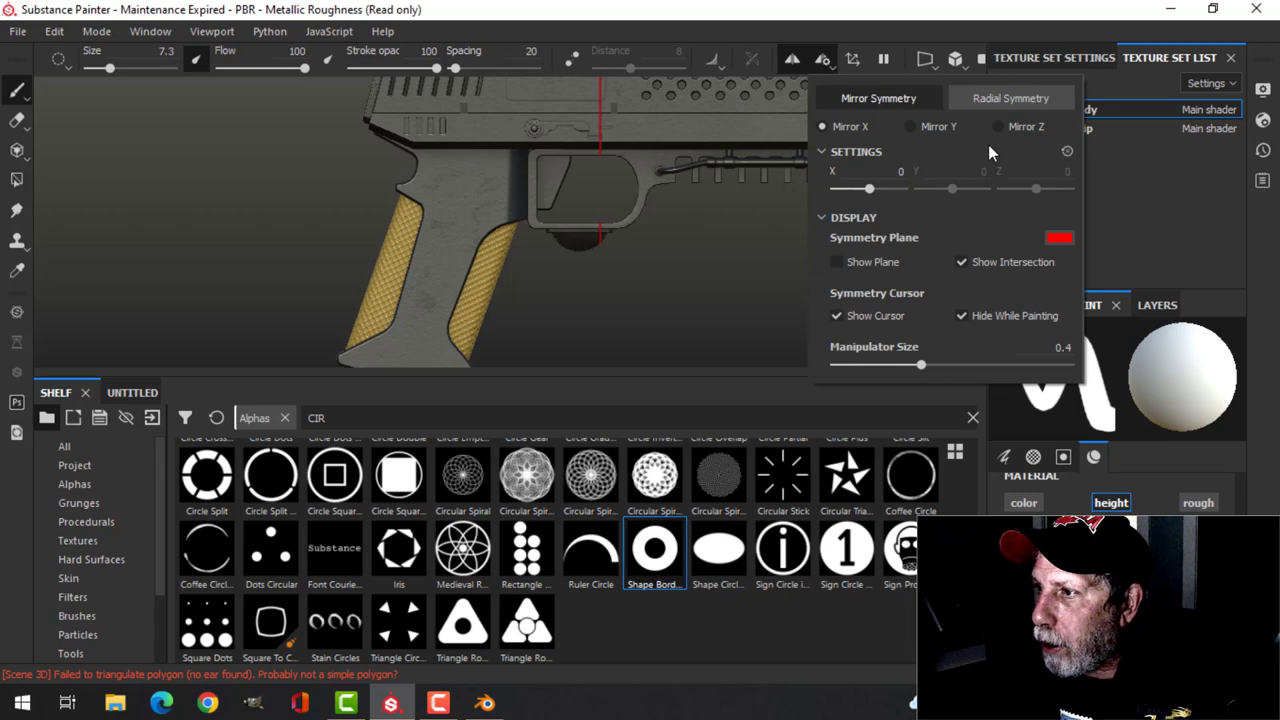
pyautogui.click(917, 38)
pyautogui.keyDown('alt'); pyautogui.moveTo(811, 210); pyautogui.dragTo(719, 246, button='middle'); pyautogui.keyUp('alt')
pyautogui.moveTo(746, 226)
pyautogui.keyDown('alt'); pyautogui.mouseDown()
pyautogui.moveTo(457, 200)
pyautogui.moveTo(664, 236)
pyautogui.mouseUp(); pyautogui.keyUp('alt')
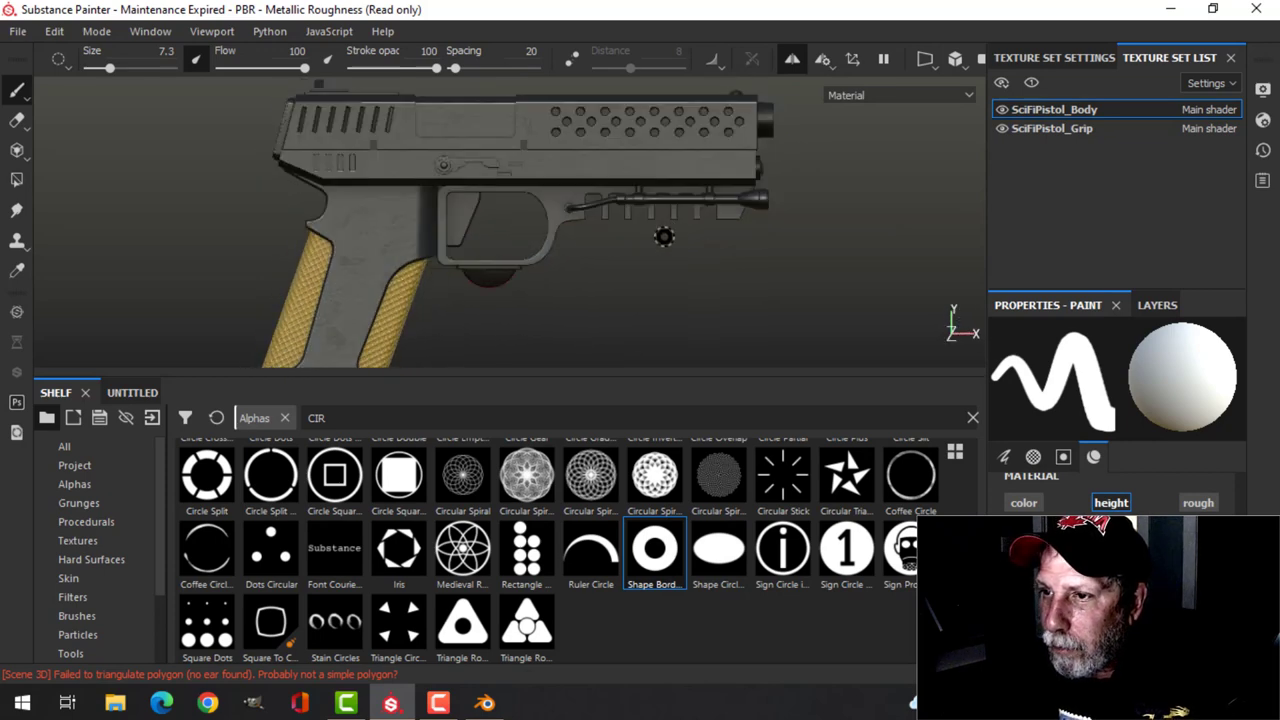
# Step: Stamp ring-shaped screws at brush size 5.67 on the two upper and two lower corners of the handle frame
pyautogui.scroll(3, 664, 236)
pyautogui.scroll(3, 540, 206)
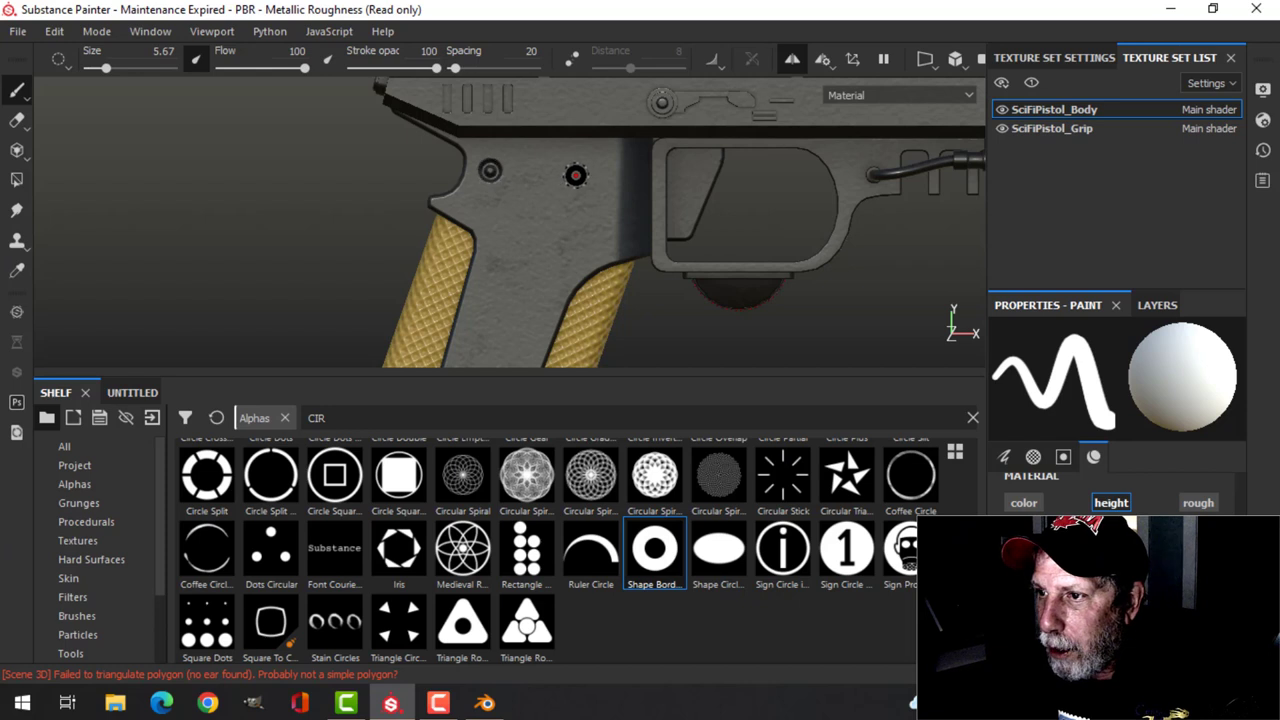
pyautogui.scroll(-4, 708, 243)
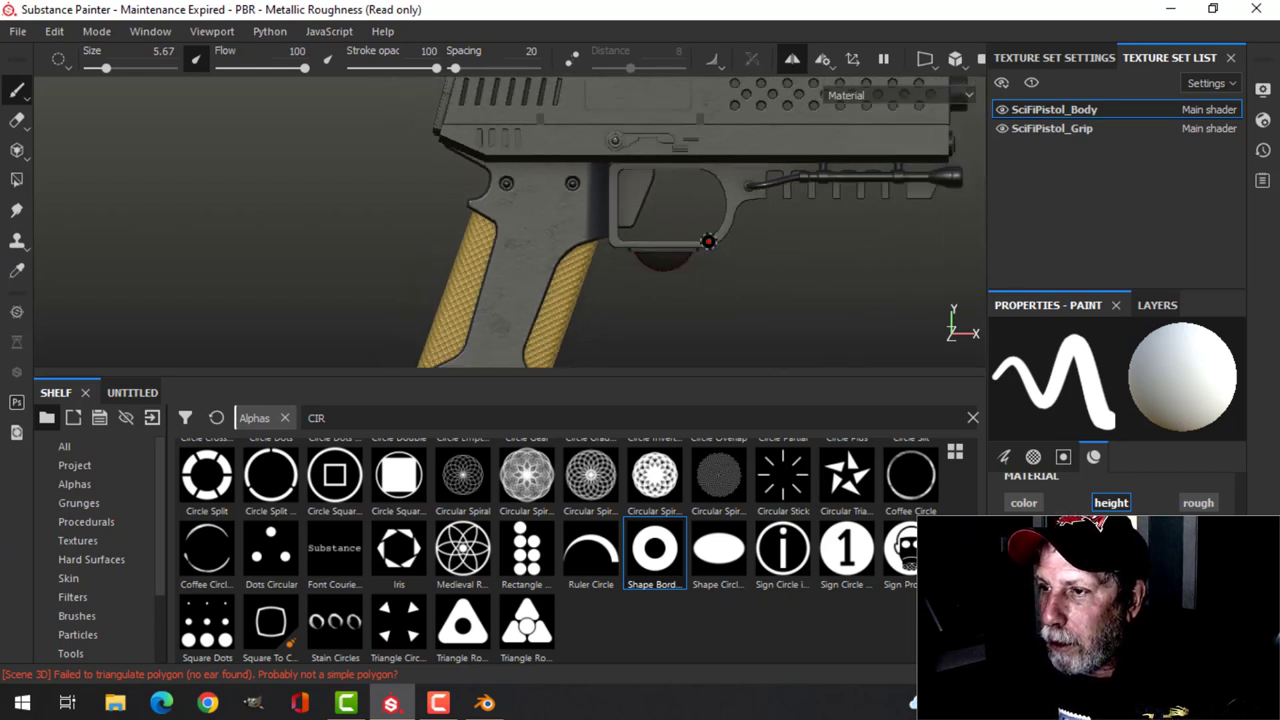
pyautogui.keyDown('alt'); pyautogui.moveTo(798, 241); pyautogui.dragTo(560, 230); pyautogui.keyUp('alt')
pyautogui.keyDown('alt'); pyautogui.moveTo(746, 216); pyautogui.dragTo(666, 236); pyautogui.keyUp('alt')
pyautogui.scroll(5, 666, 236)
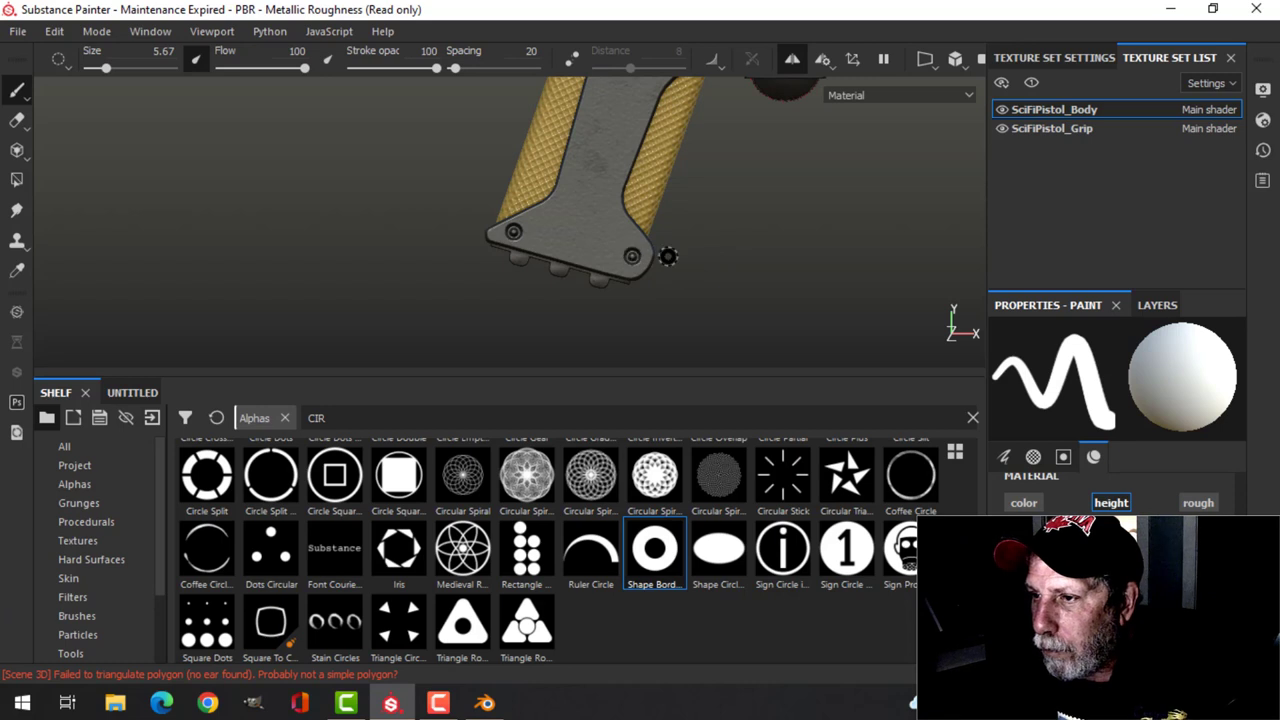
pyautogui.scroll(-5, 730, 262)
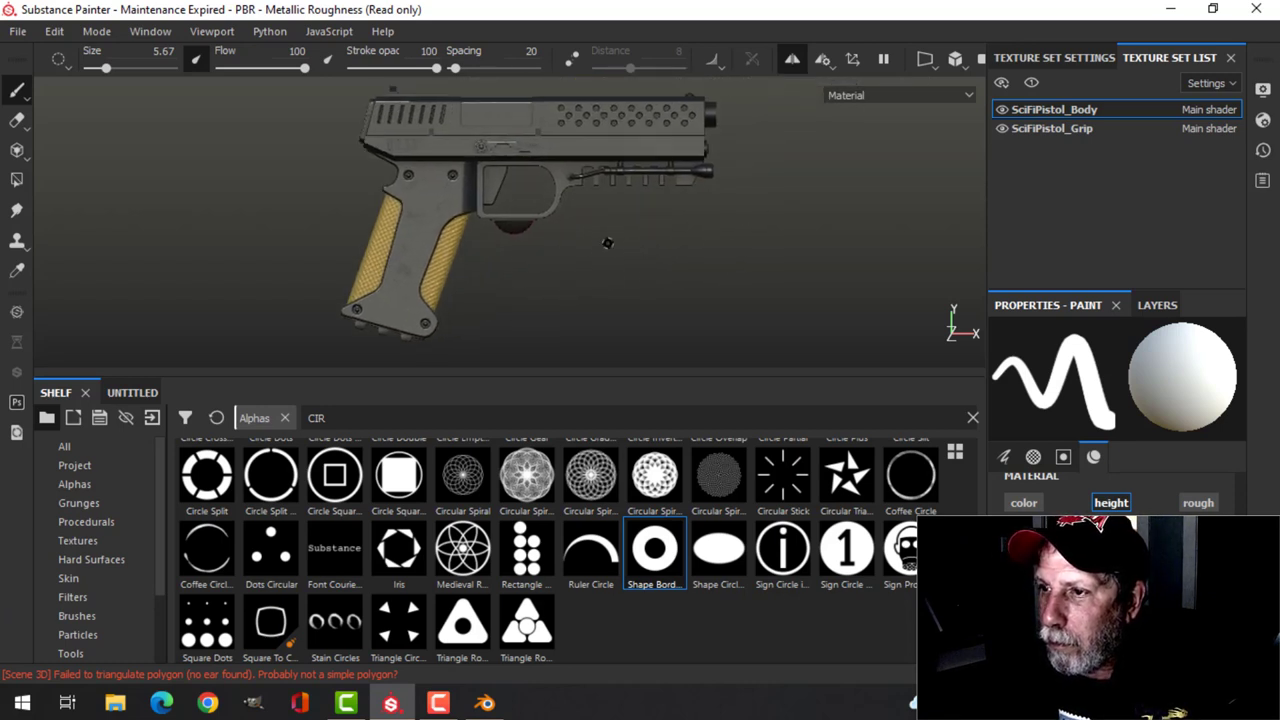
# Step: Stamp ring screws on the trigger guard and the slide's front end, plus a smaller one at brush size 3.53 on the slide's rear
pyautogui.scroll(5, 644, 254)
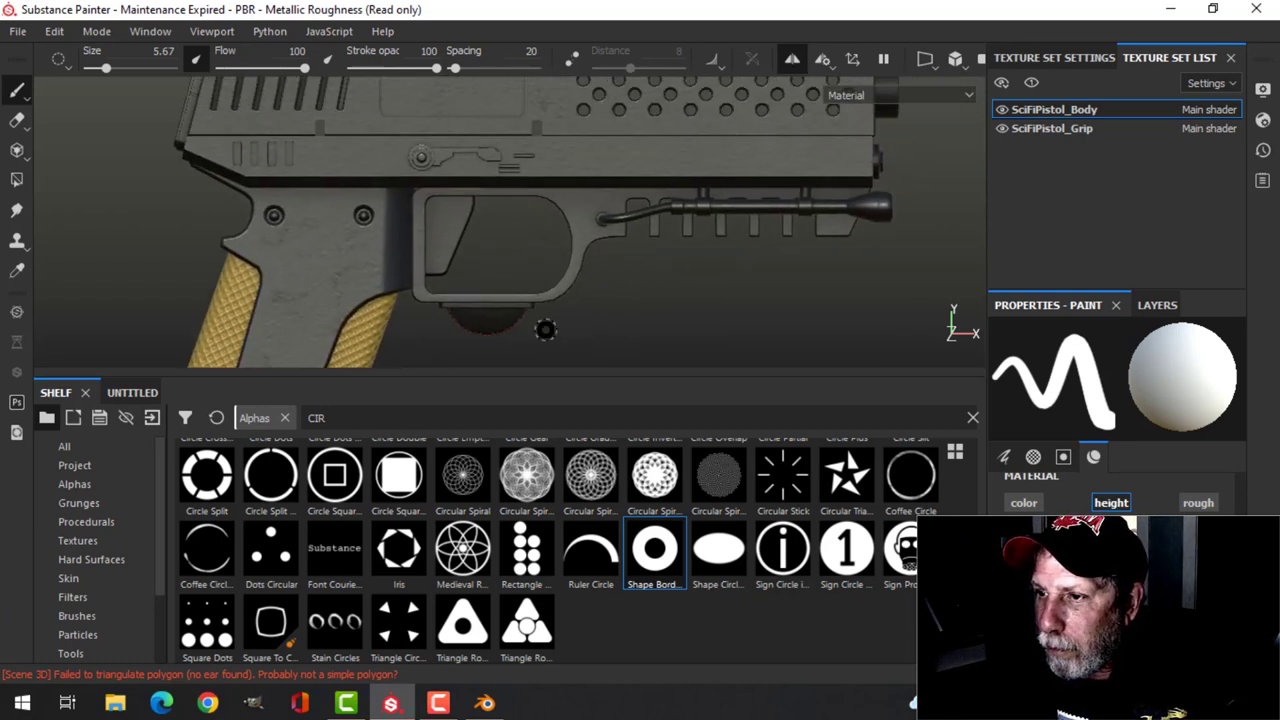
pyautogui.keyDown('alt'); pyautogui.moveTo(793, 250); pyautogui.dragTo(565, 321, button='middle'); pyautogui.keyUp('alt')
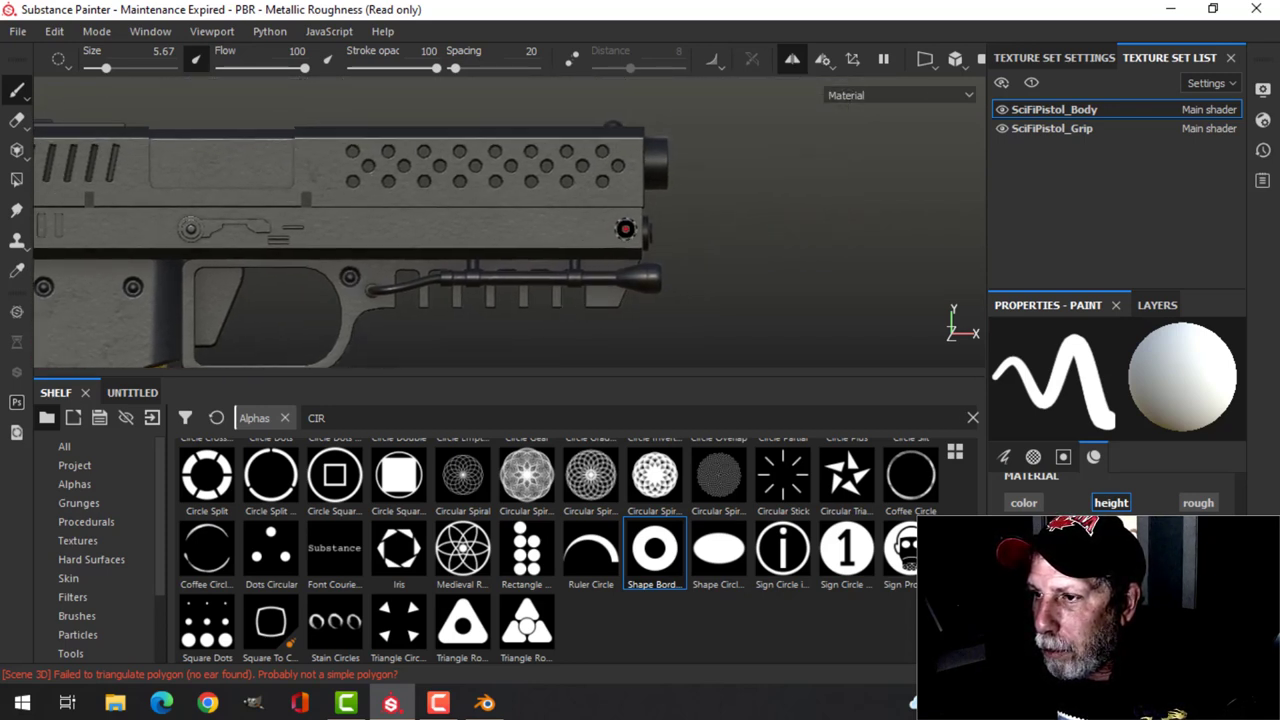
pyautogui.moveTo(498, 277); pyautogui.dragTo(737, 262, button='middle')
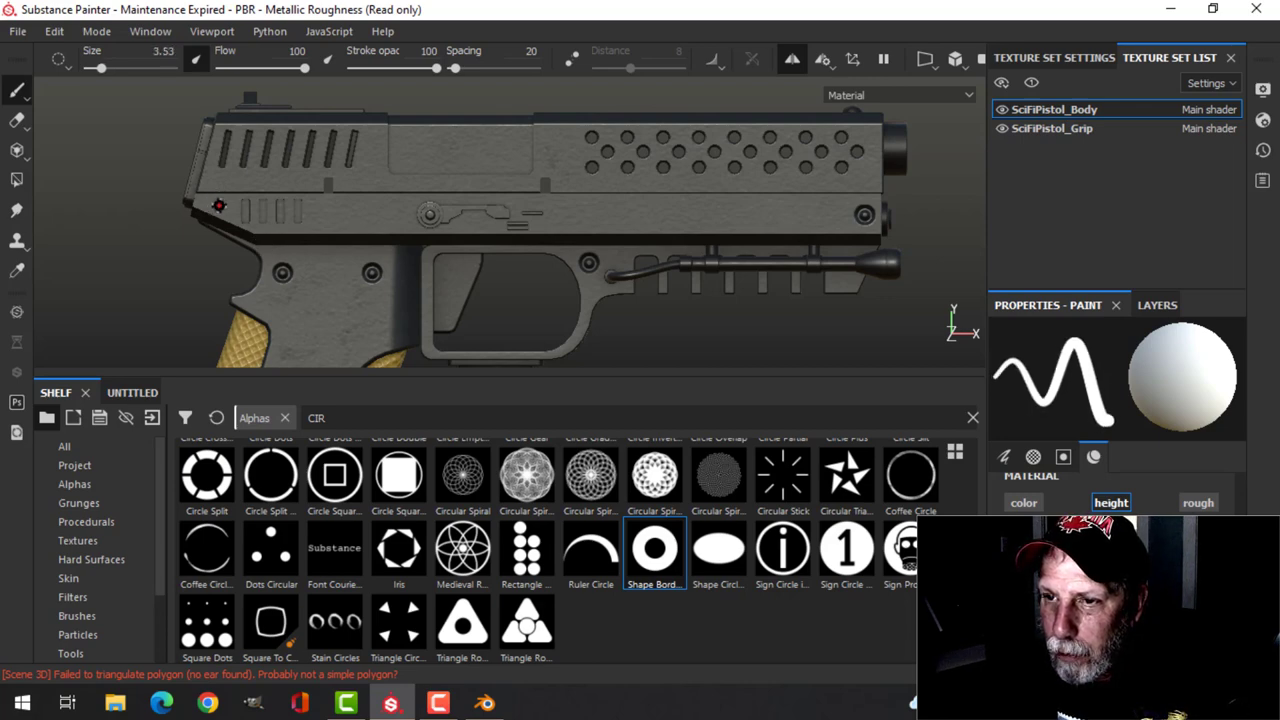
pyautogui.moveTo(772, 270); pyautogui.dragTo(694, 253, button='middle')
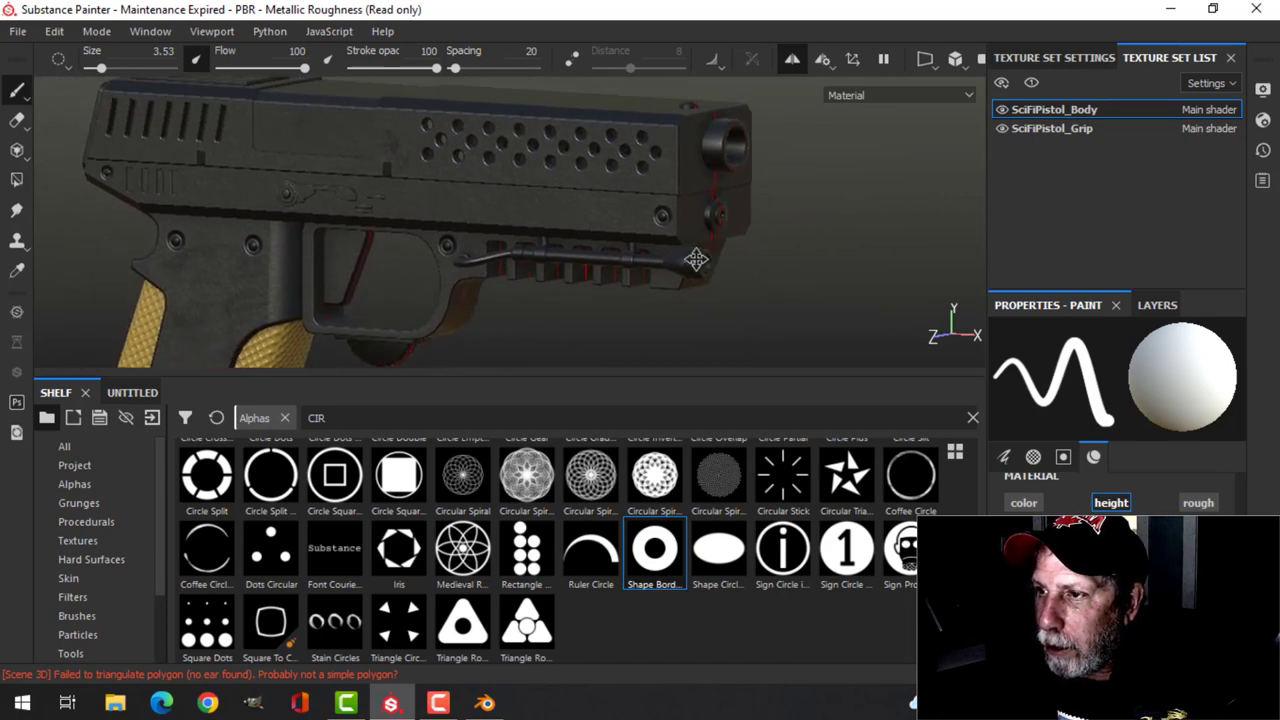
pyautogui.keyDown('alt'); pyautogui.moveTo(694, 253); pyautogui.dragTo(703, 277); pyautogui.keyUp('alt')
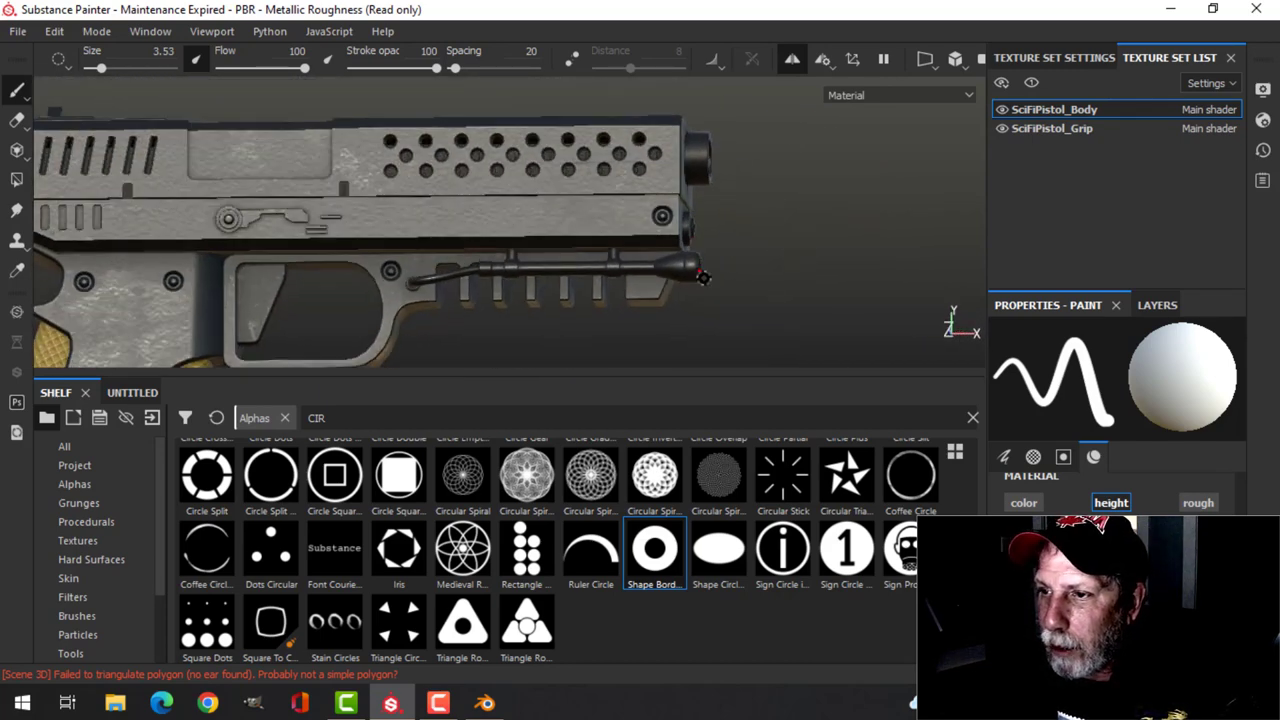
pyautogui.moveTo(521, 280)
pyautogui.keyDown('alt'); pyautogui.mouseDown()
pyautogui.moveTo(600, 258)
pyautogui.moveTo(600, 276)
pyautogui.moveTo(540, 287)
pyautogui.mouseUp(); pyautogui.keyUp('alt')
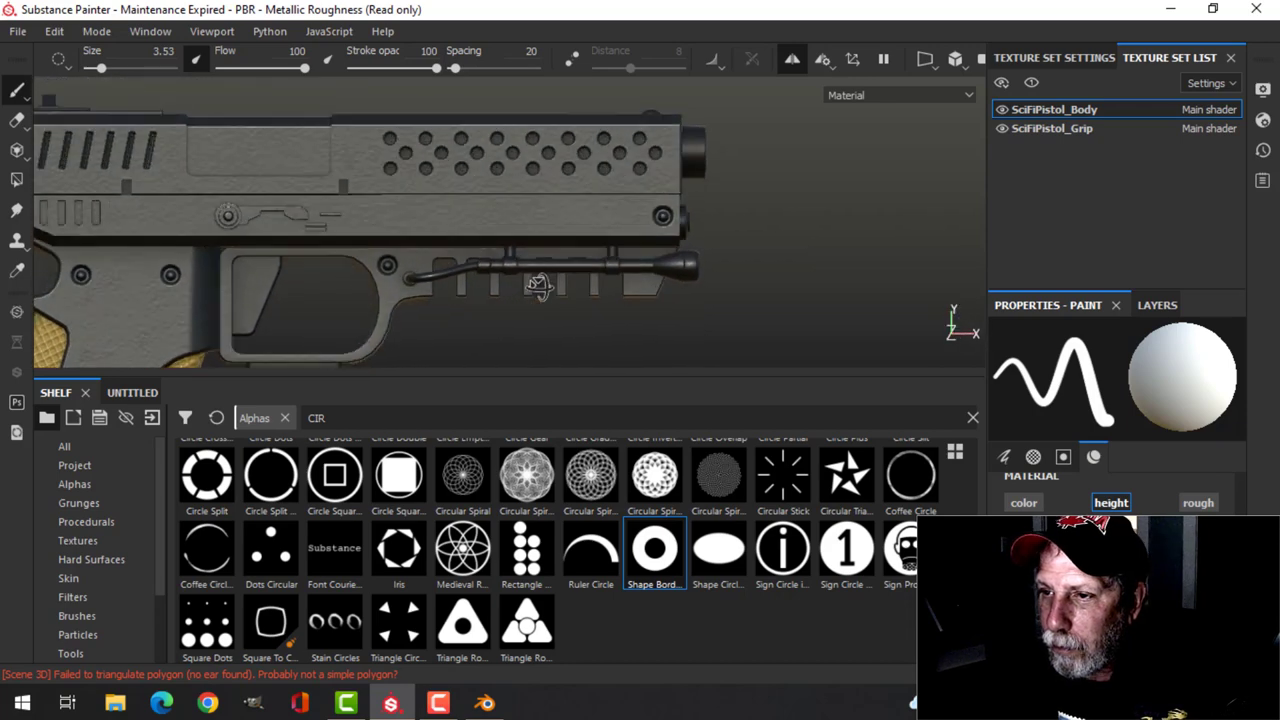
# Step: Search the alphas for "SYM" and load the round Sign Radiation alpha into the brush
pyautogui.keyDown('alt'); pyautogui.moveTo(511, 283); pyautogui.dragTo(685, 207, button='middle'); pyautogui.keyUp('alt')
pyautogui.keyDown('shift'); pyautogui.moveTo(686, 234); pyautogui.dragTo(681, 230, button='right'); pyautogui.keyUp('shift')
pyautogui.keyDown('alt'); pyautogui.moveTo(561, 267); pyautogui.dragTo(772, 222, button='middle'); pyautogui.keyUp('alt')
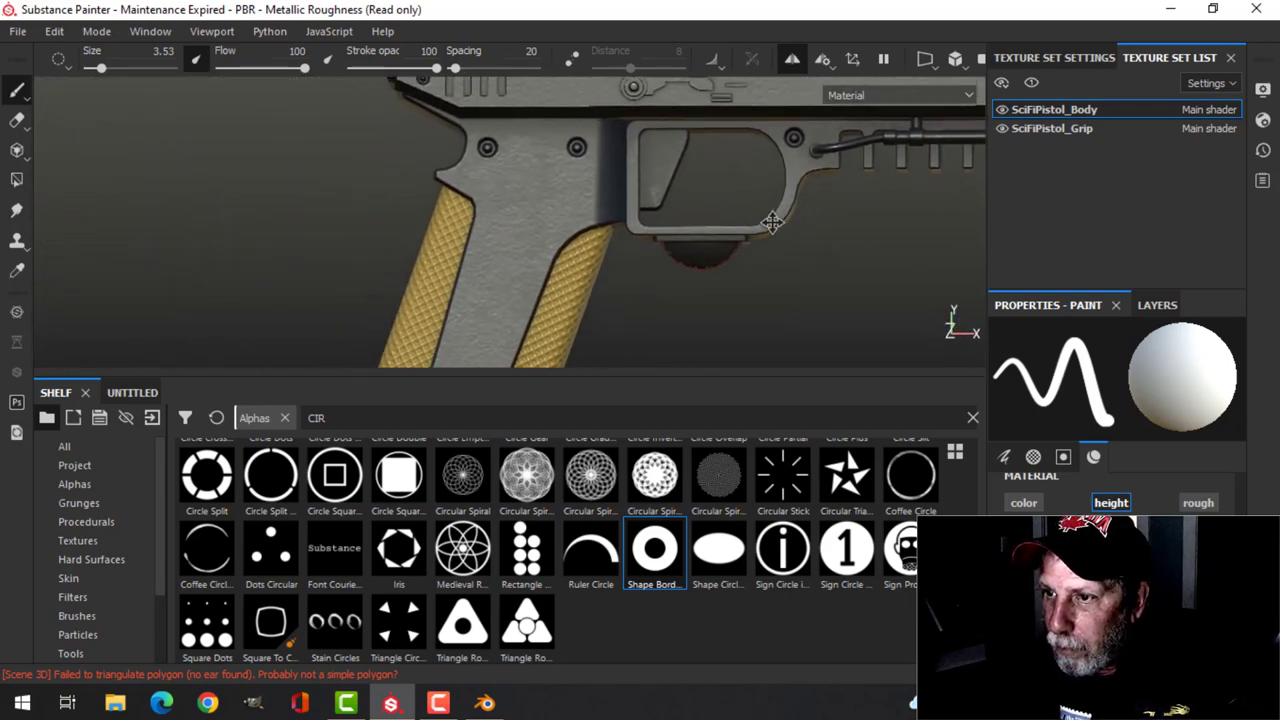
pyautogui.keyDown('alt'); pyautogui.moveTo(693, 290); pyautogui.dragTo(701, 242, button='middle'); pyautogui.keyUp('alt')
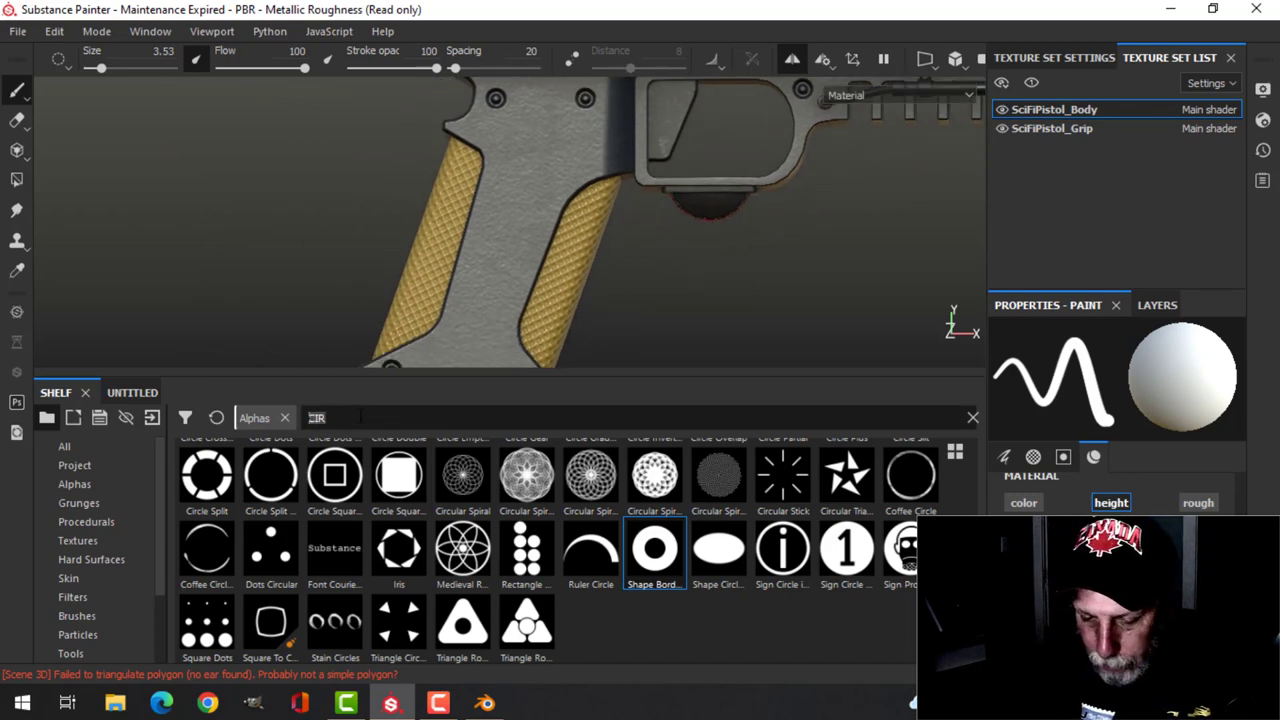
pyautogui.write('SYM')
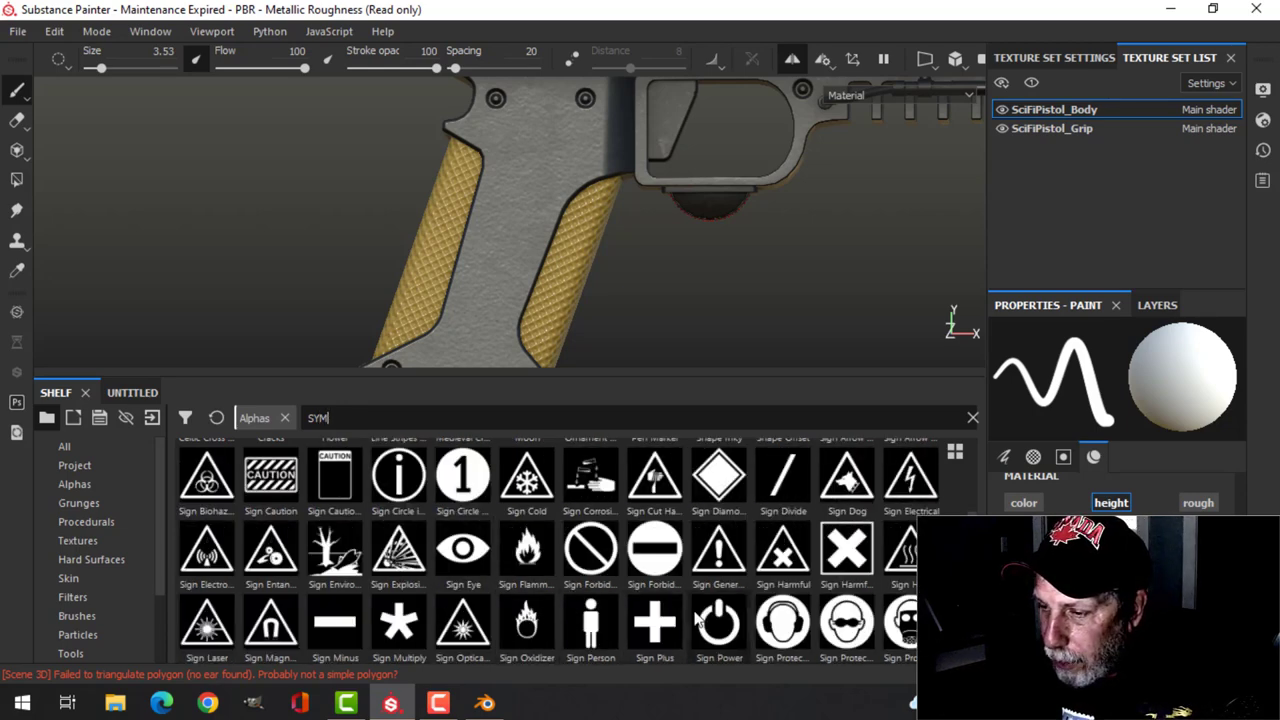
pyautogui.scroll(-1, 580, 615)
pyautogui.click(284, 628)
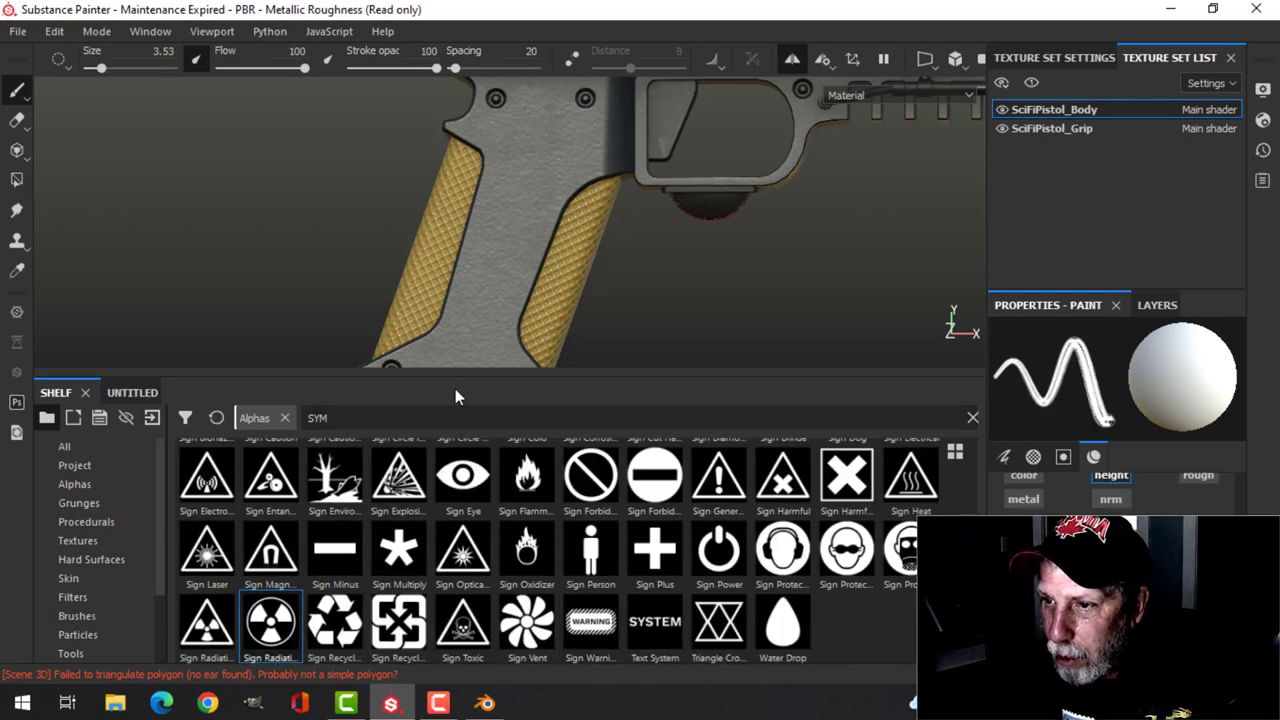
# Step: Try stamping the radiation sign at brush size 11.25 on the lower part of the handle frame
pyautogui.keyDown('ctrl'); pyautogui.moveTo(486, 321); pyautogui.dragTo(556, 321, button='right'); pyautogui.keyUp('ctrl')
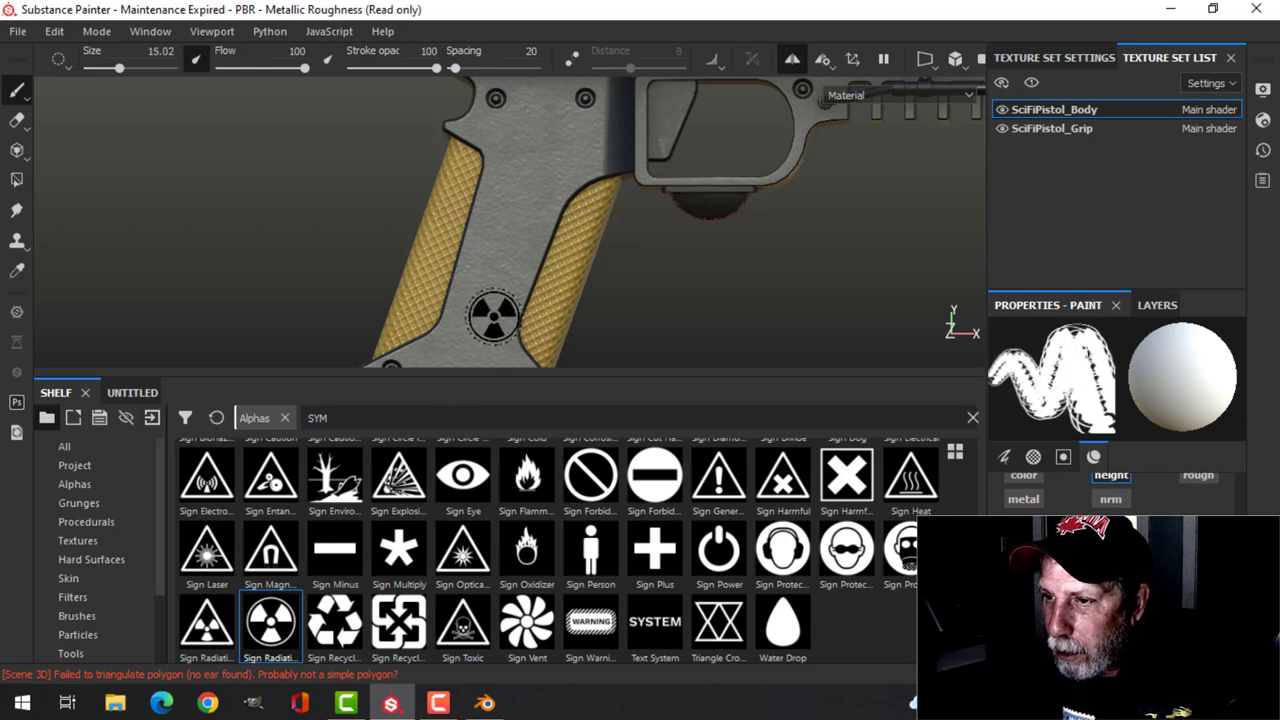
pyautogui.keyDown('alt'); pyautogui.moveTo(628, 324); pyautogui.dragTo(649, 226, button='middle'); pyautogui.keyUp('alt')
pyautogui.keyDown('ctrl'); pyautogui.moveTo(513, 241); pyautogui.dragTo(503, 239, button='right'); pyautogui.keyUp('ctrl')
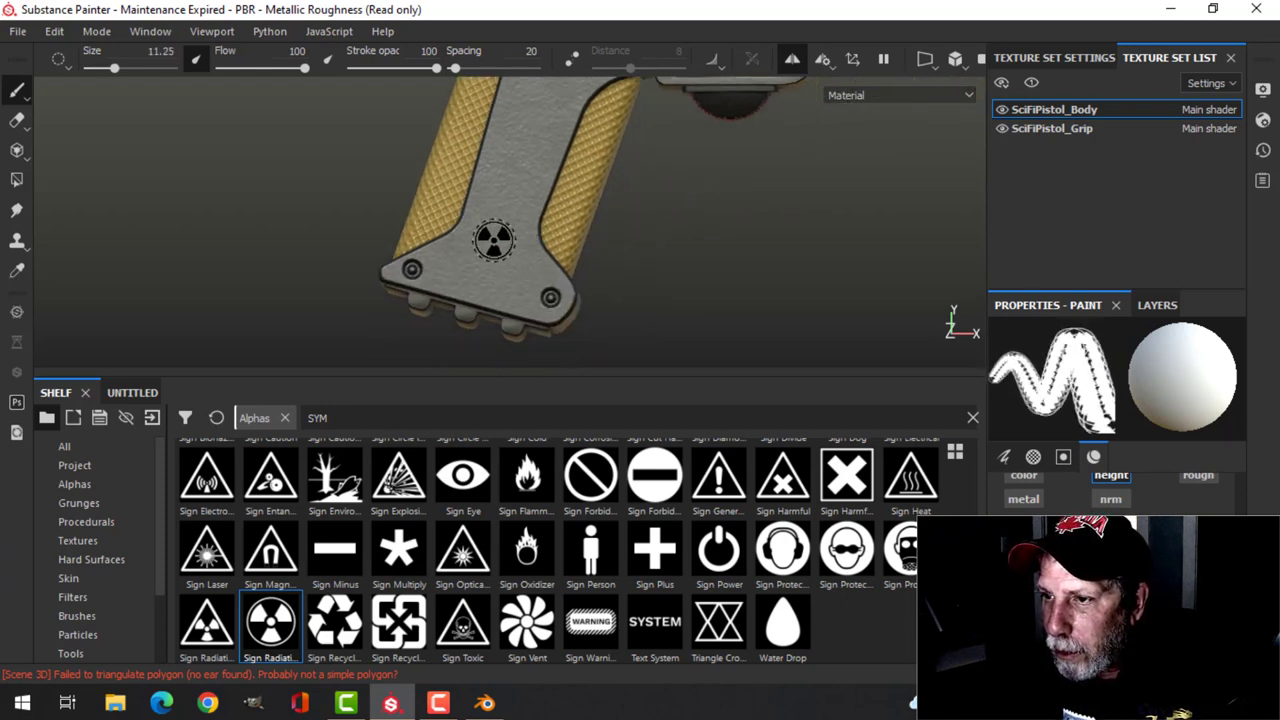
pyautogui.click(493, 240)
# Step: Stamp the radiation sign at brush size 13.78 on the upper handle frame, just below the two screws
pyautogui.moveTo(669, 271)
pyautogui.keyDown('alt'); pyautogui.mouseDown()
pyautogui.moveTo(692, 238)
pyautogui.moveTo(705, 261)
pyautogui.moveTo(674, 249)
pyautogui.moveTo(609, 285)
pyautogui.moveTo(518, 278)
pyautogui.moveTo(606, 290)
pyautogui.moveTo(500, 277)
pyautogui.mouseUp(); pyautogui.keyUp('alt')
pyautogui.press(']')
pyautogui.press(']')
pyautogui.press(']')
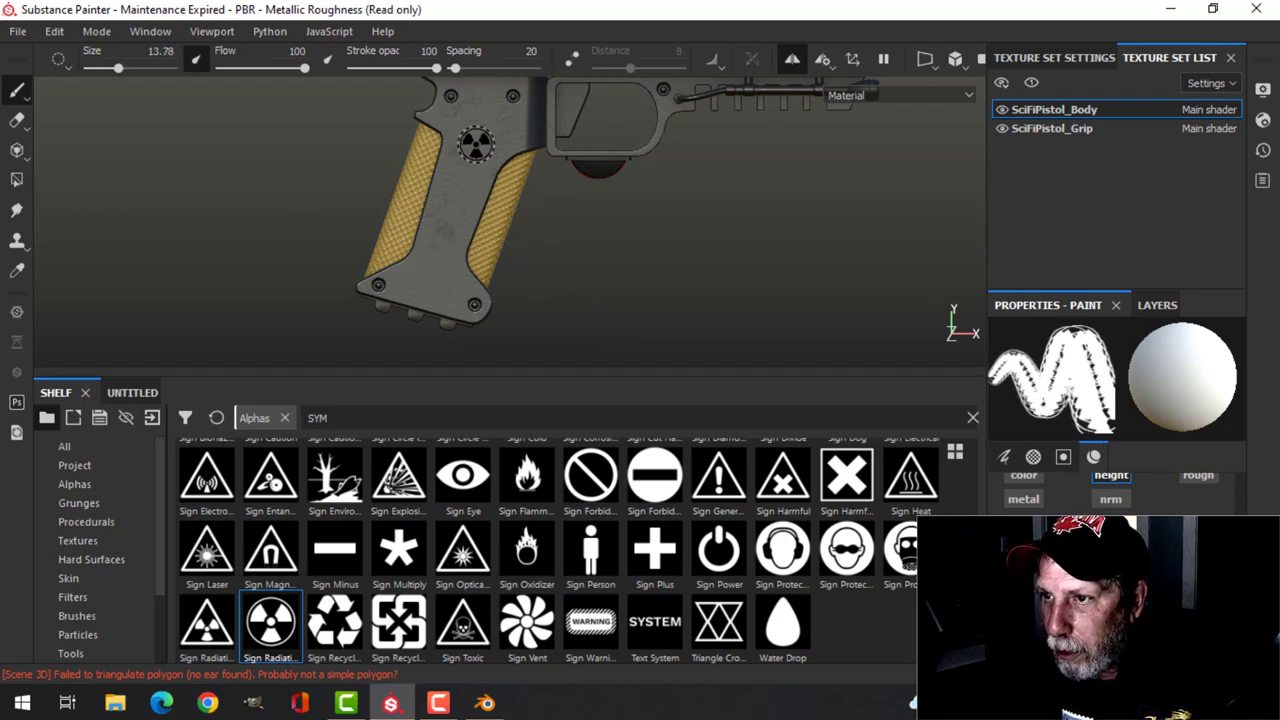
pyautogui.keyDown('alt'); pyautogui.moveTo(658, 205); pyautogui.dragTo(575, 237); pyautogui.keyUp('alt')
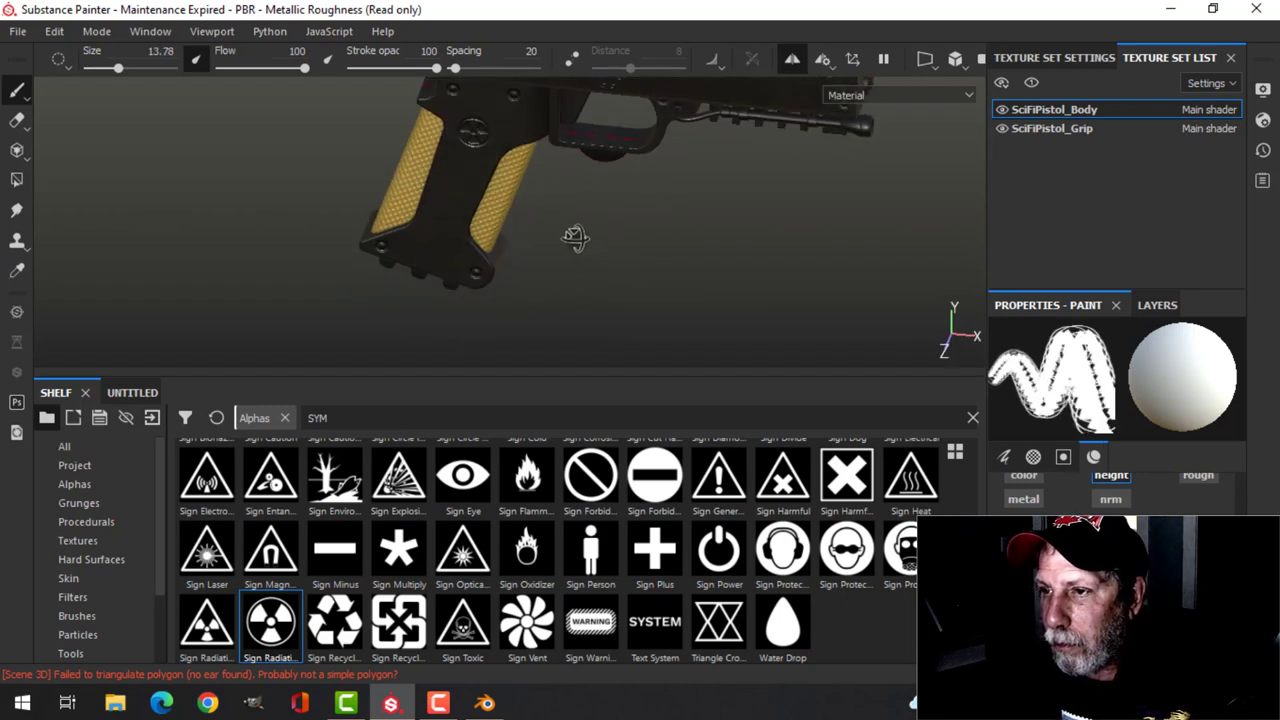
pyautogui.keyDown('alt'); pyautogui.moveTo(675, 195); pyautogui.dragTo(563, 263); pyautogui.keyUp('alt')
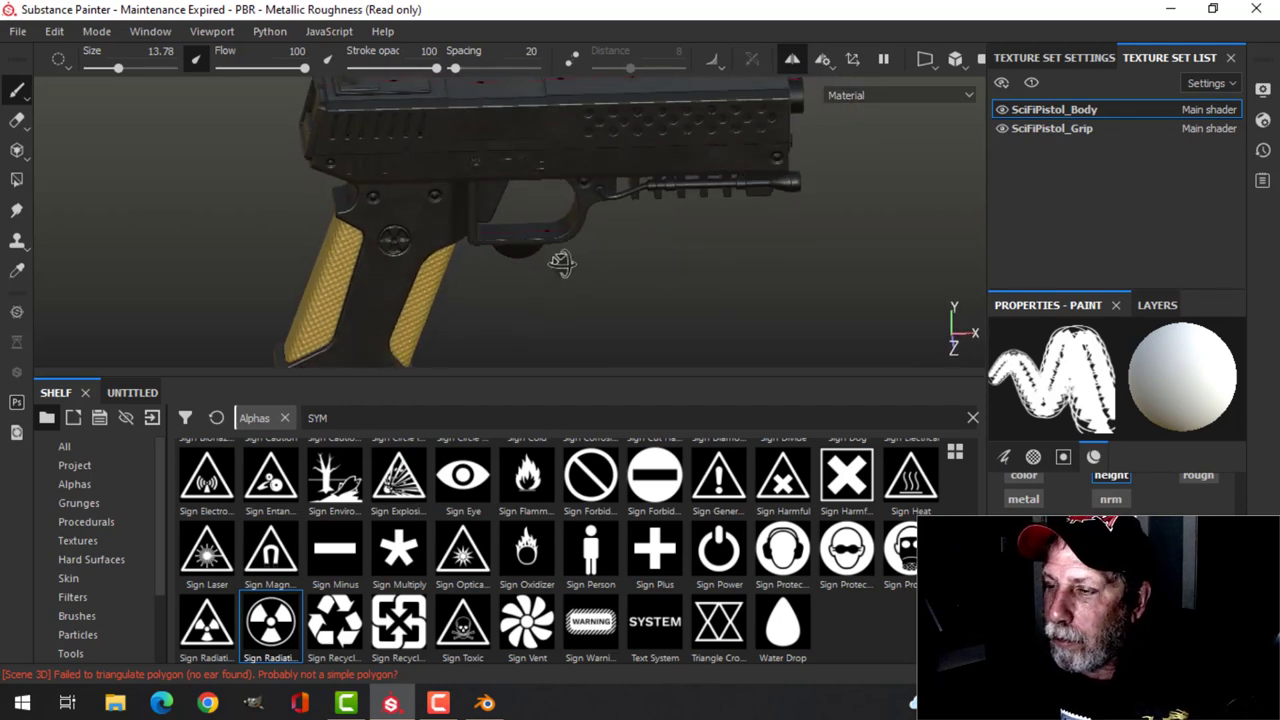
pyautogui.moveTo(683, 283)
pyautogui.keyDown('alt'); pyautogui.mouseDown()
pyautogui.moveTo(557, 214)
pyautogui.moveTo(598, 222)
pyautogui.moveTo(617, 257)
pyautogui.moveTo(651, 266)
pyautogui.moveTo(617, 233)
pyautogui.moveTo(600, 243)
pyautogui.moveTo(620, 206)
pyautogui.moveTo(649, 232)
pyautogui.moveTo(620, 226)
pyautogui.mouseUp(); pyautogui.keyUp('alt')
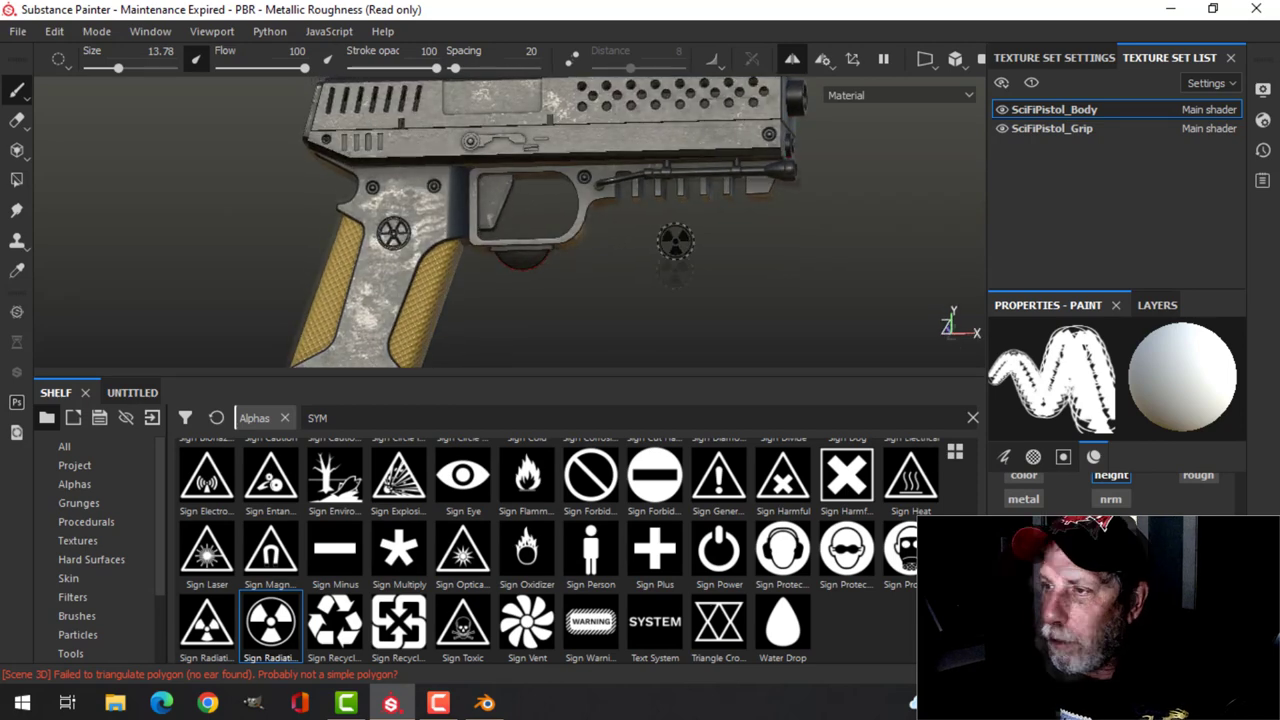
# Step: Export the body and grip texture sets as 8-bit PNG files to the MATERIALS folder with the PBR Metallic Roughness template
pyautogui.keyDown('shift'); pyautogui.moveTo(683, 280); pyautogui.dragTo(717, 278, button='right'); pyautogui.keyUp('shift')
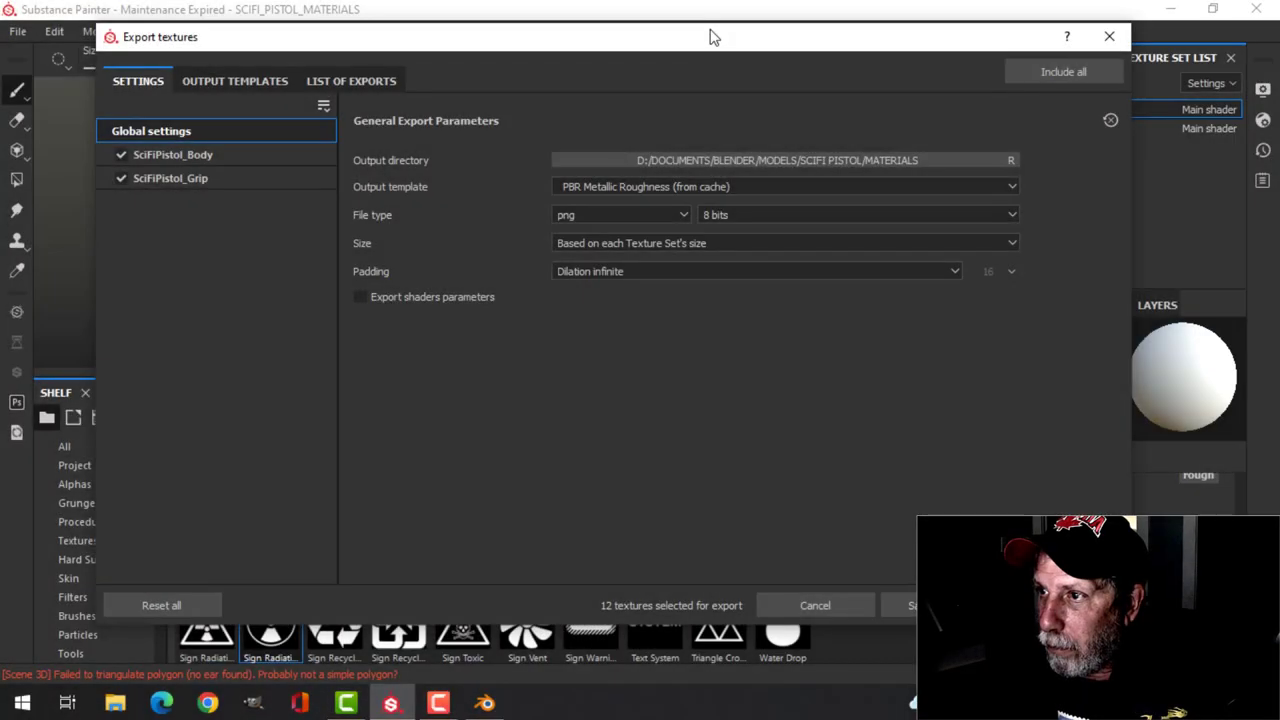
pyautogui.moveTo(709, 10); pyautogui.dragTo(697, 42)
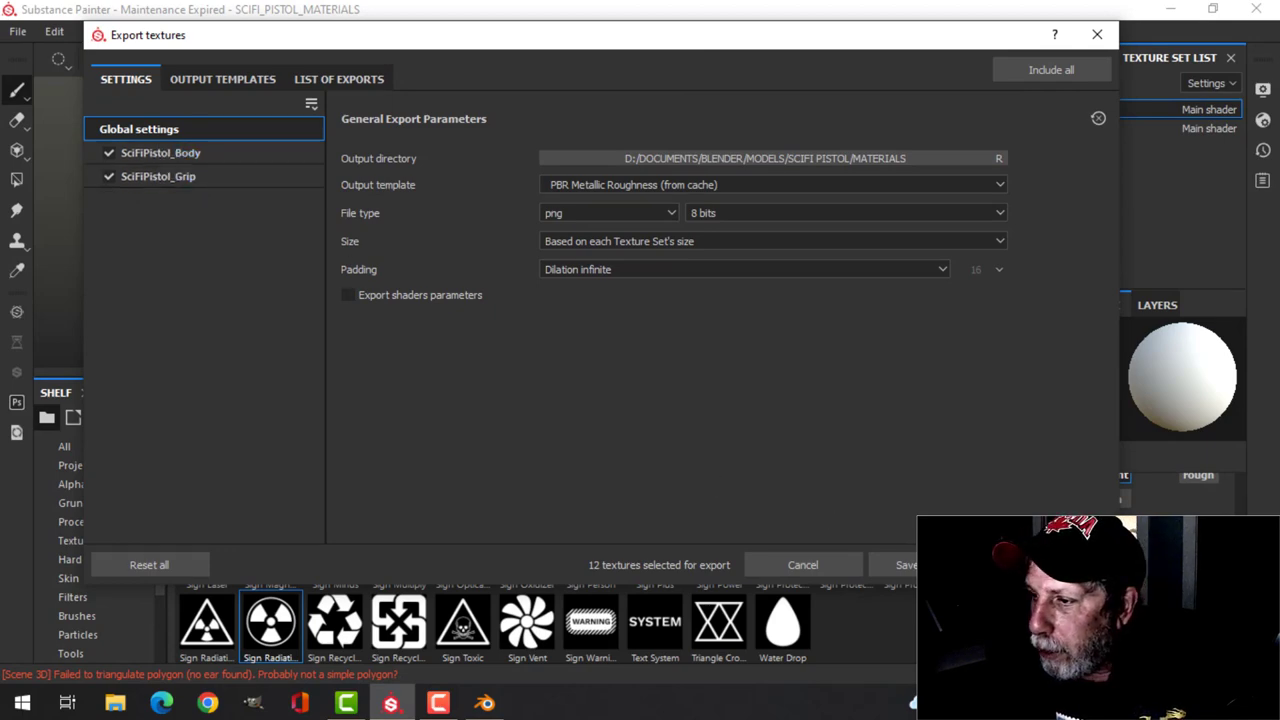
pyautogui.click(1048, 564)
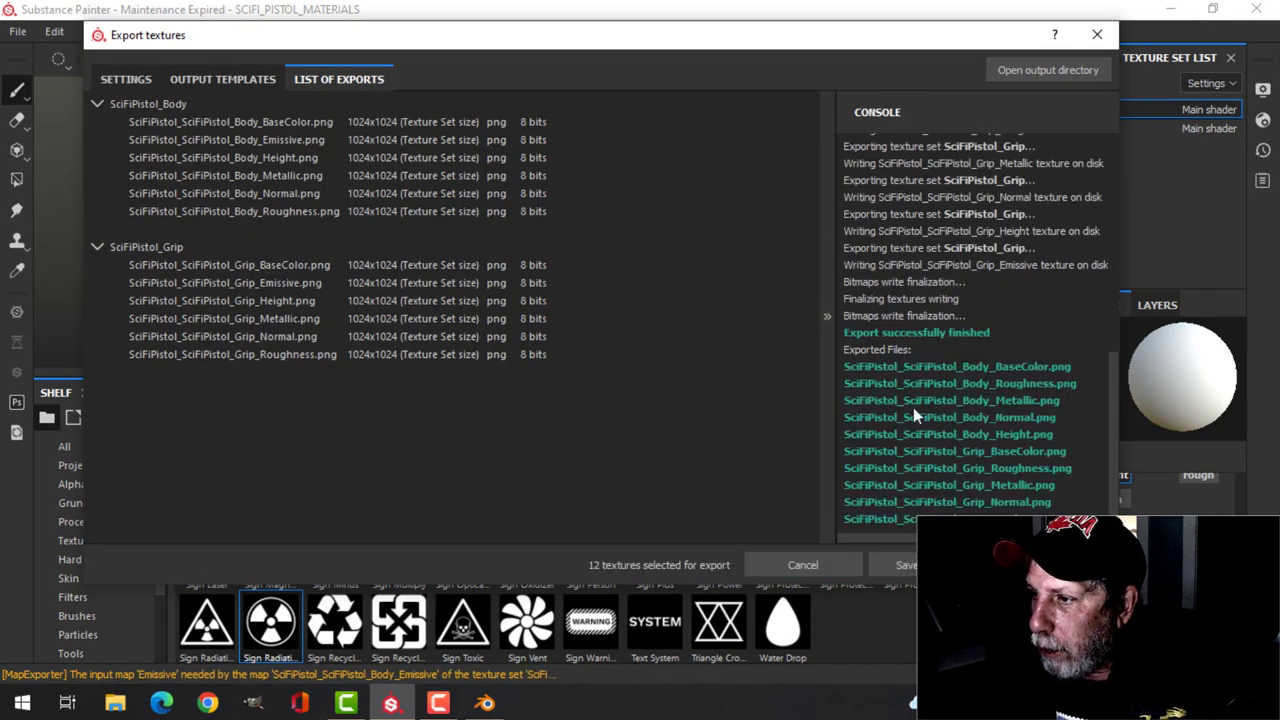
pyautogui.click(1097, 37)
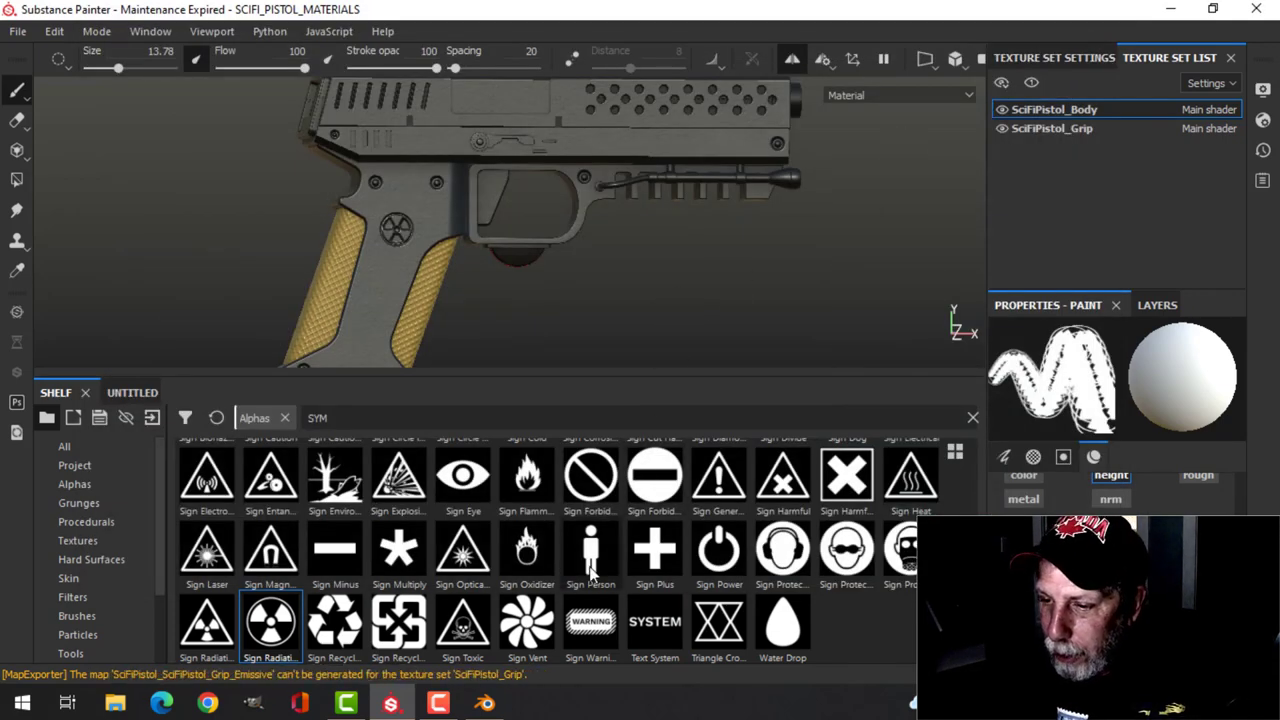
# Step: Switch to Blender and inspect the untextured pistol from several sides, toggling the lights and camera collection on and off
pyautogui.click(484, 703)
pyautogui.moveTo(598, 510); pyautogui.dragTo(844, 333, button='middle')
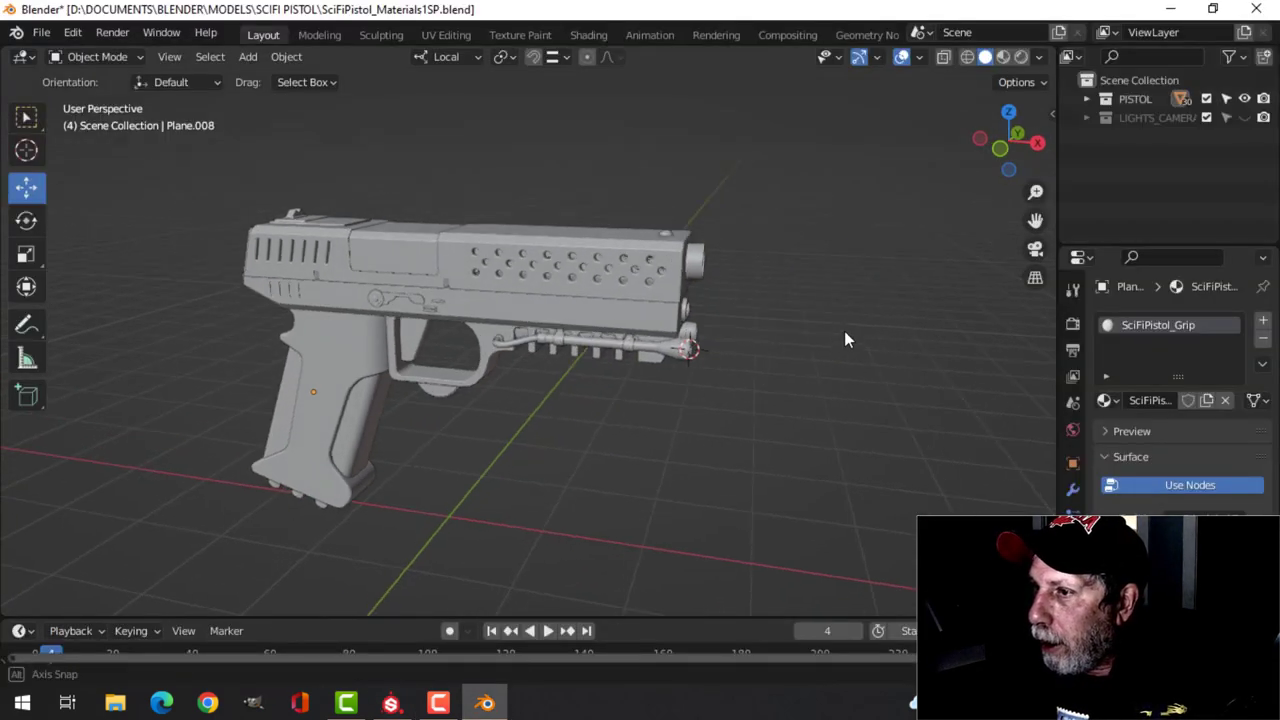
pyautogui.click(1244, 118)
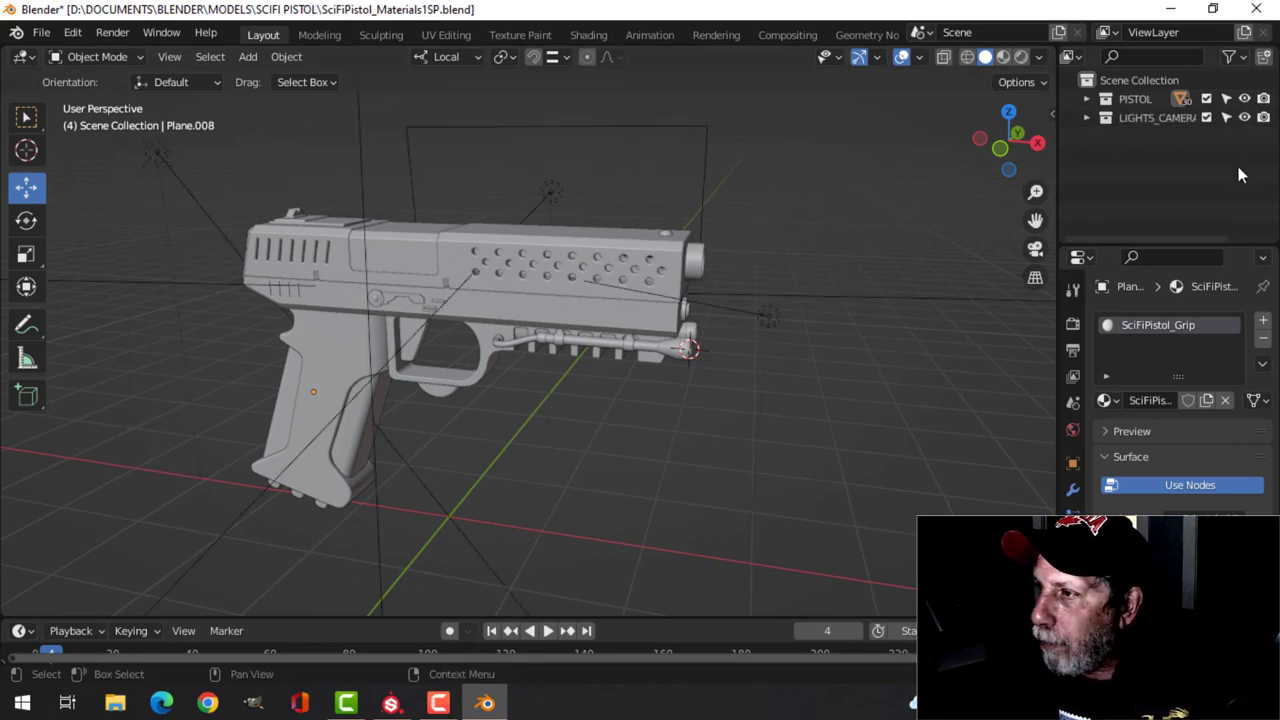
pyautogui.click(1244, 118)
pyautogui.scroll(-1, 730, 318)
pyautogui.moveTo(730, 318); pyautogui.dragTo(753, 306, button='middle')
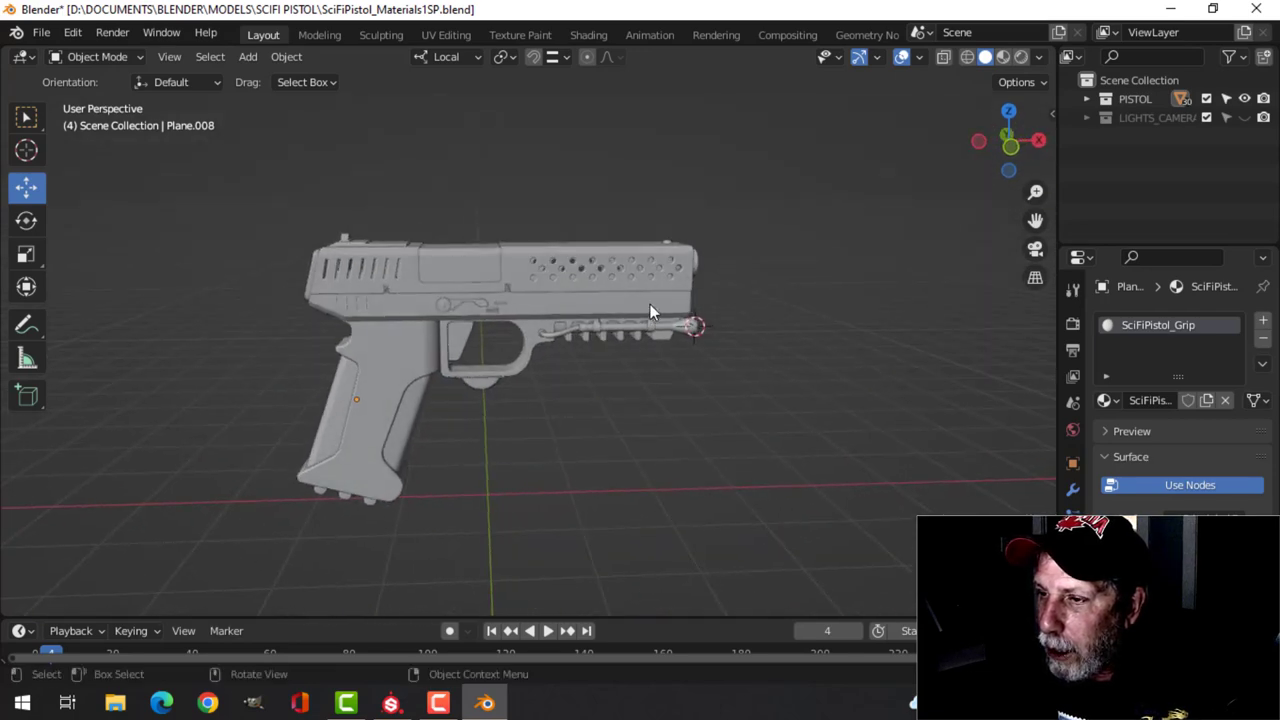
pyautogui.moveTo(829, 334); pyautogui.dragTo(715, 331, button='middle')
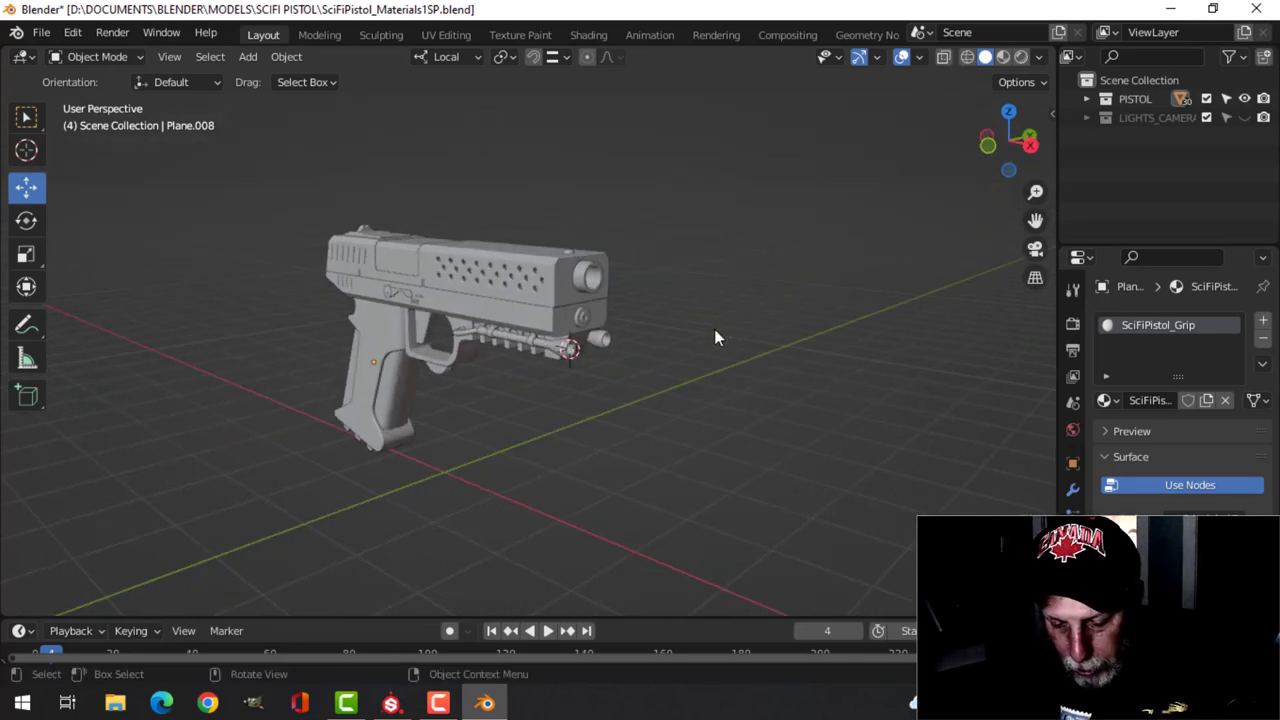
# Step: Reveal all hidden objects and open the upper slide's SciFiPistol_Body material in the Shading workspace
pyautogui.hotkey('alt', 'h')
pyautogui.hotkey('alt', 'a')
pyautogui.moveTo(556, 374); pyautogui.dragTo(597, 322, button='middle')
pyautogui.scroll(1, 600, 350)
pyautogui.click(587, 272)
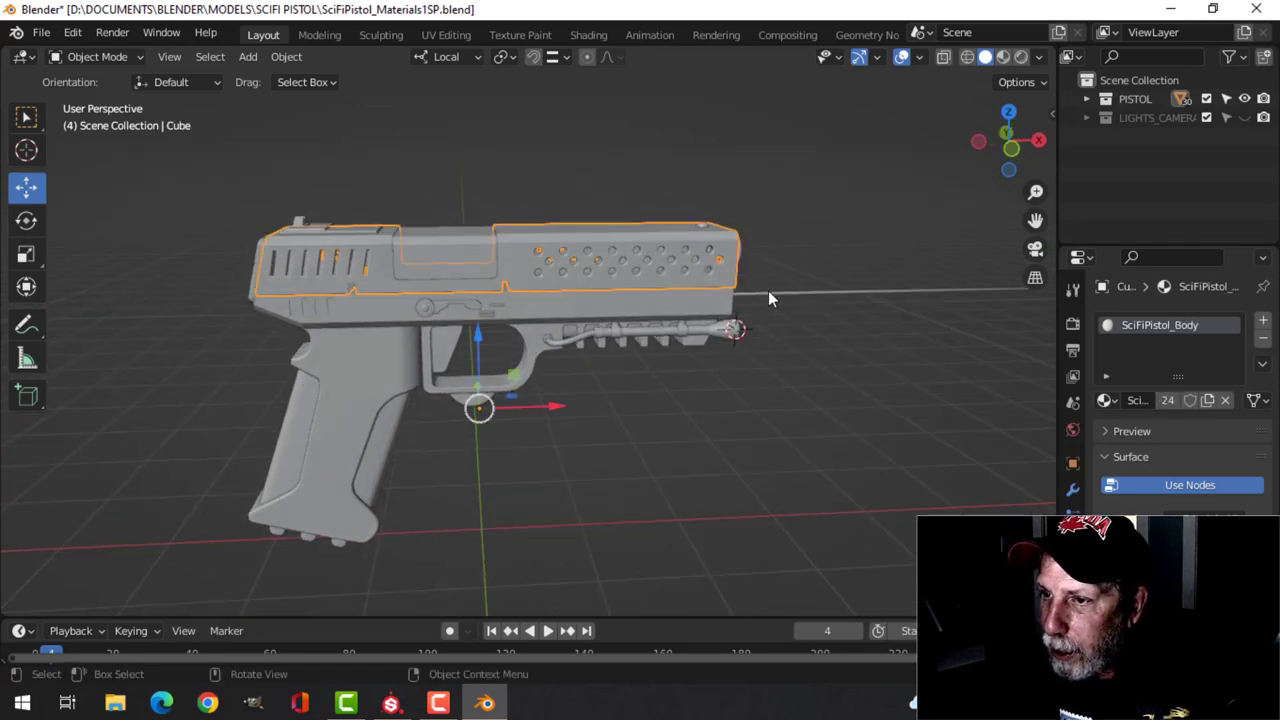
pyautogui.moveTo(766, 292); pyautogui.dragTo(702, 281, button='middle')
pyautogui.click(598, 35)
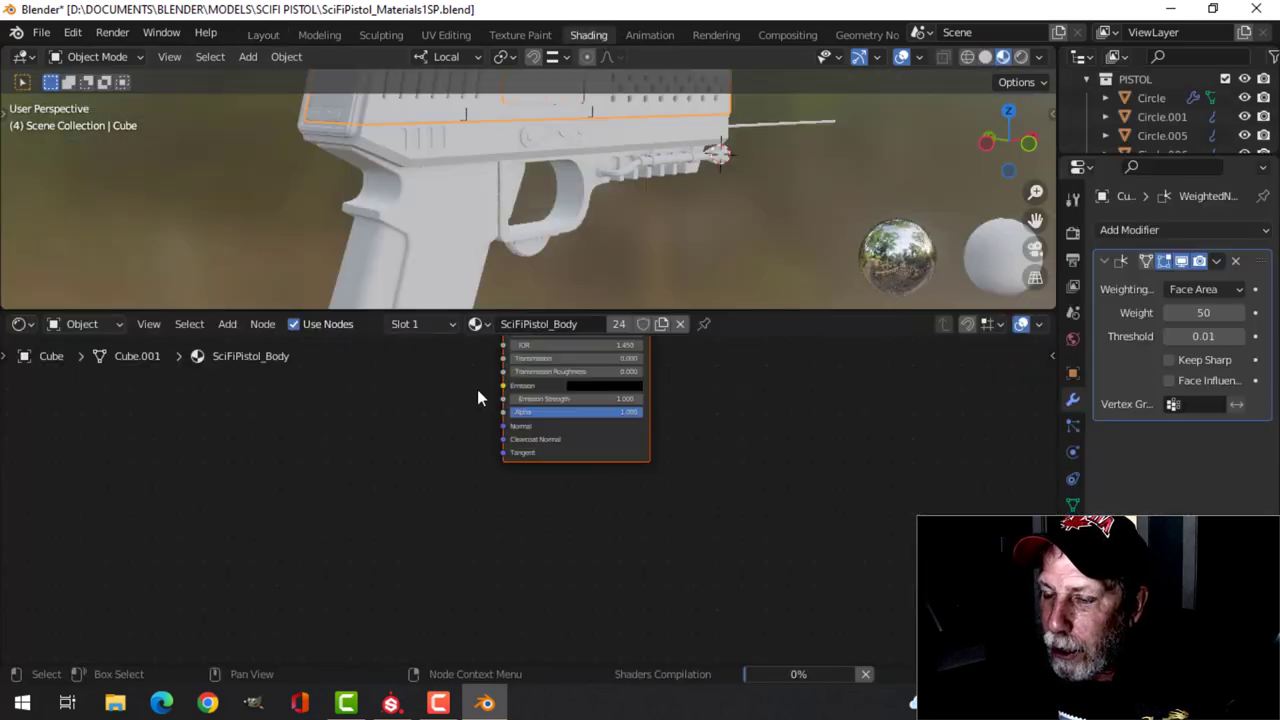
# Step: Load the BaseColor, Height, Metallic, Normal and Roughness body images from the MATERIALS folder onto the Principled BSDF with Principled Texture Setup
pyautogui.scroll(-4, 688, 452)
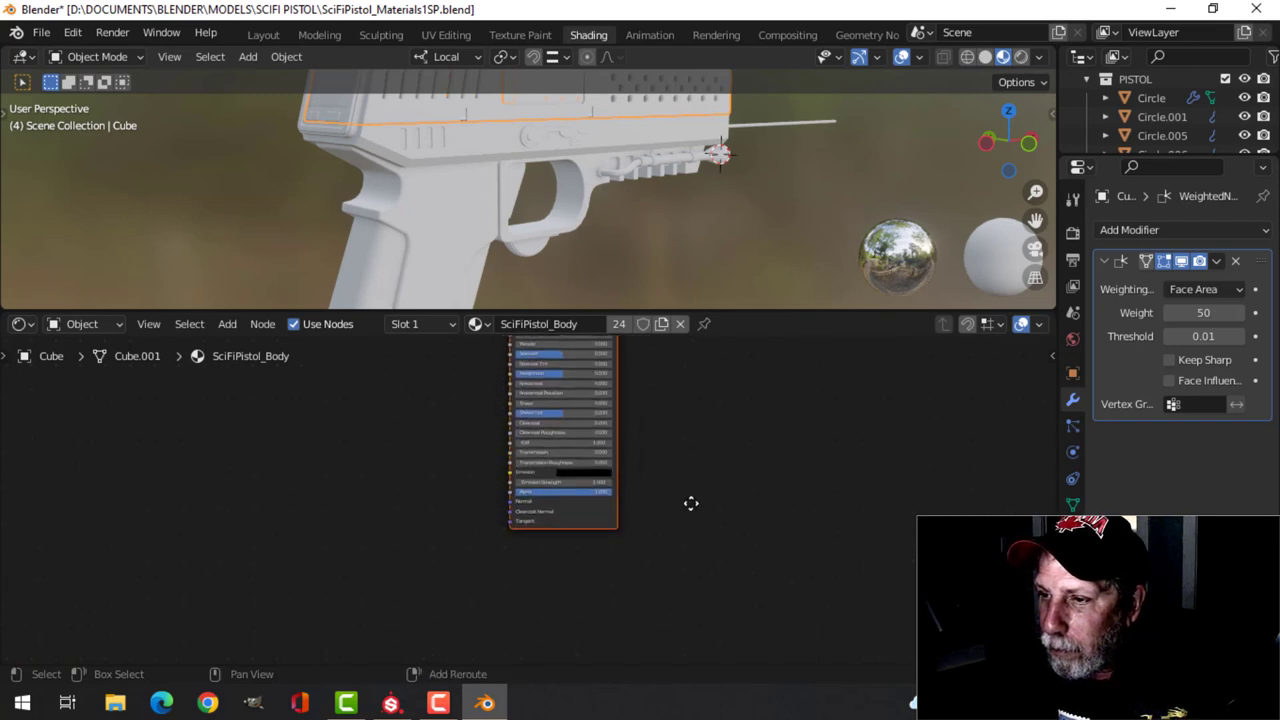
pyautogui.moveTo(685, 443); pyautogui.dragTo(688, 545, button='middle')
pyautogui.scroll(2, 705, 535)
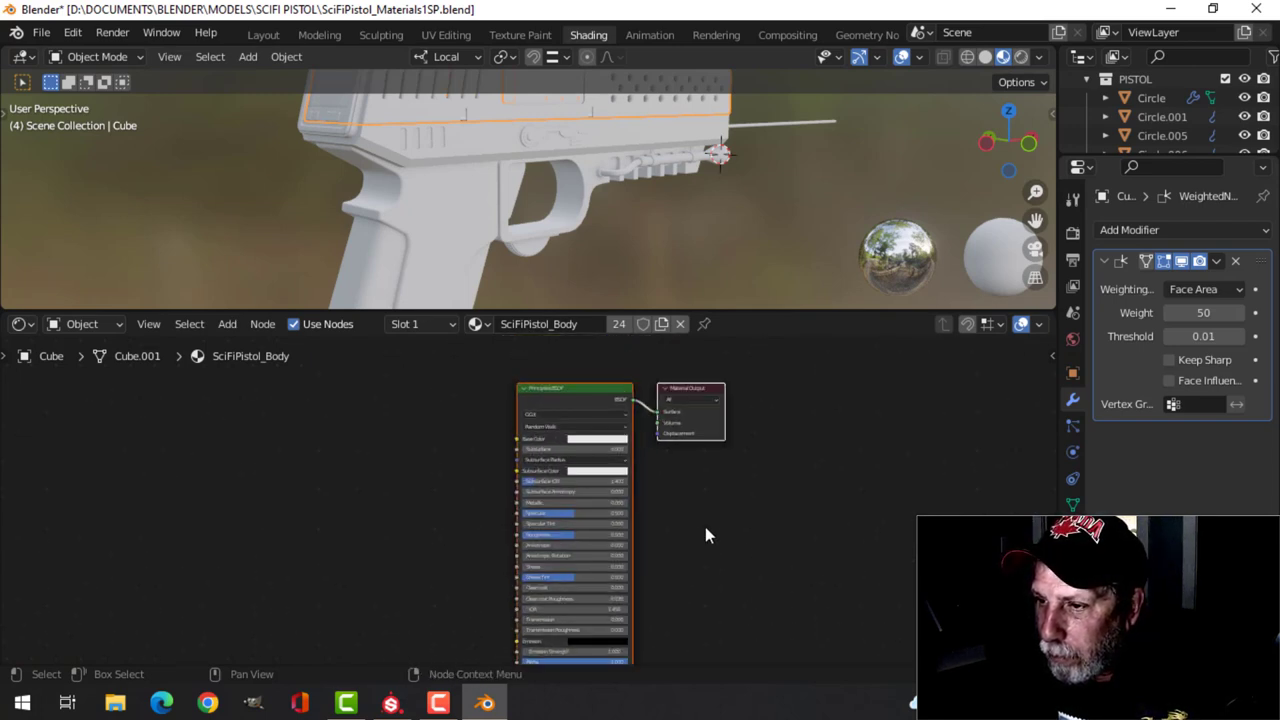
pyautogui.scroll(1, 544, 420)
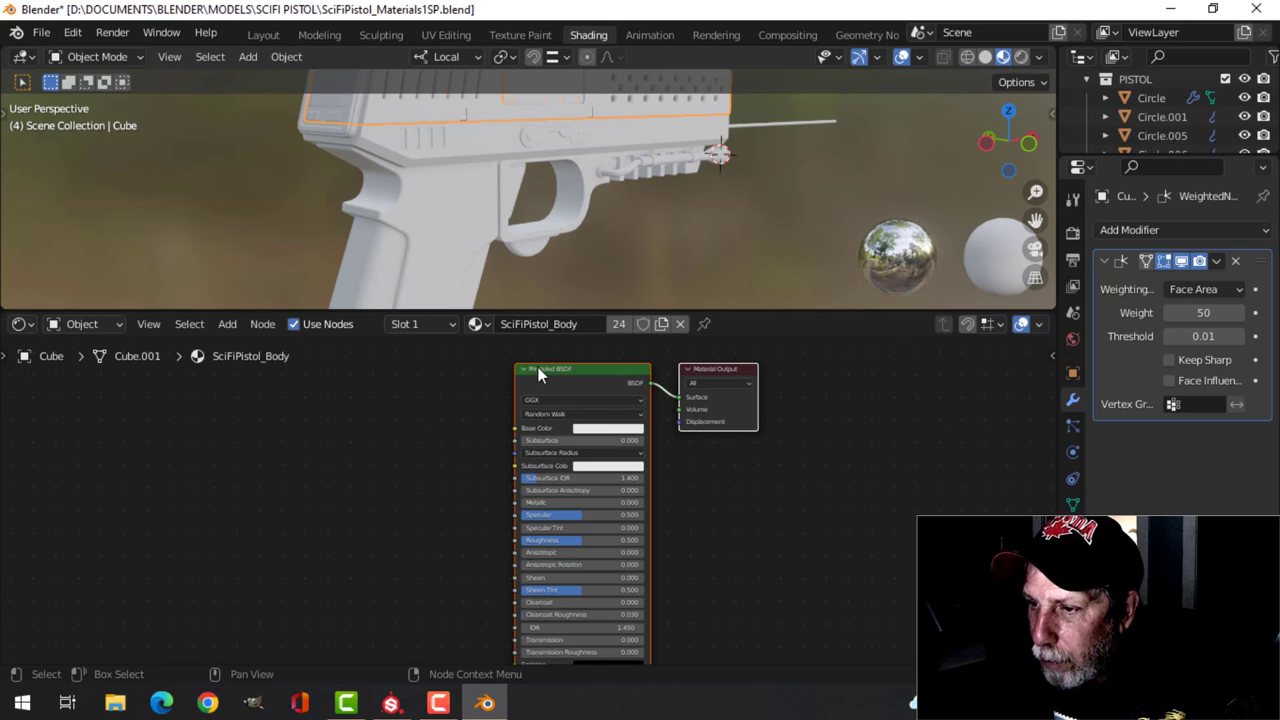
pyautogui.scroll(-1, 705, 560)
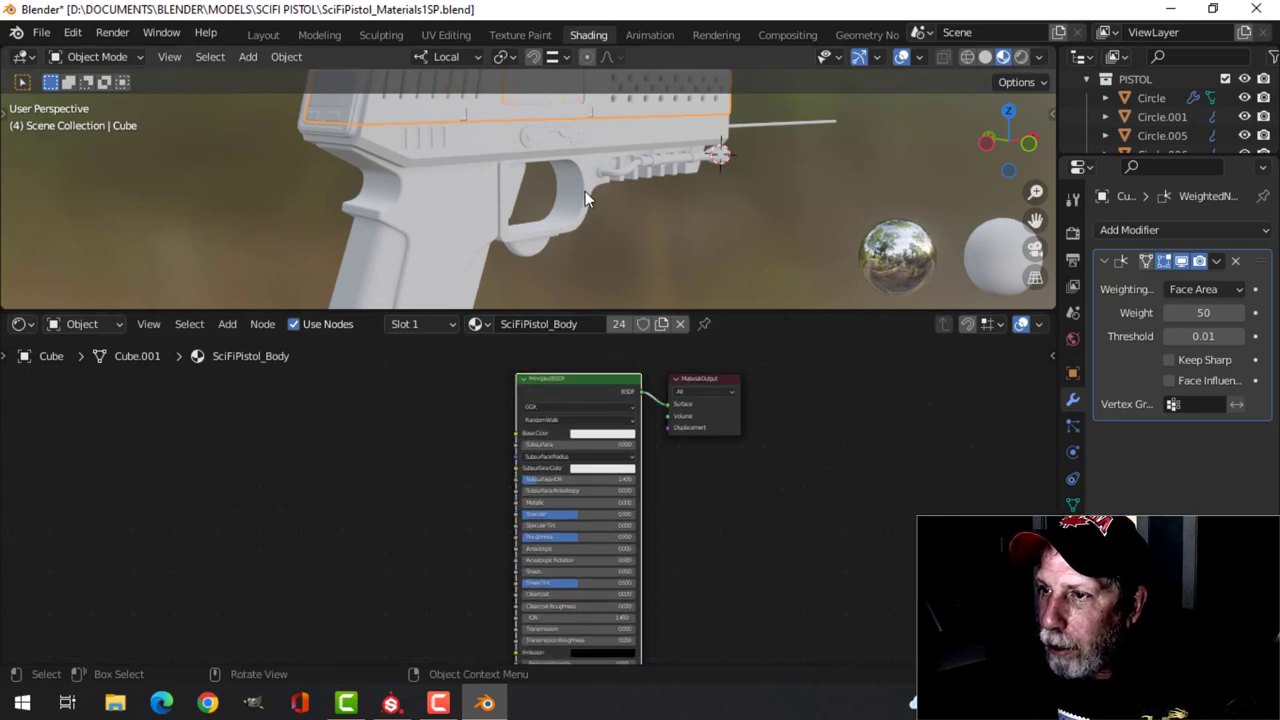
pyautogui.keyDown('shift'); pyautogui.moveTo(585, 191); pyautogui.dragTo(587, 294, button='middle'); pyautogui.keyUp('shift')
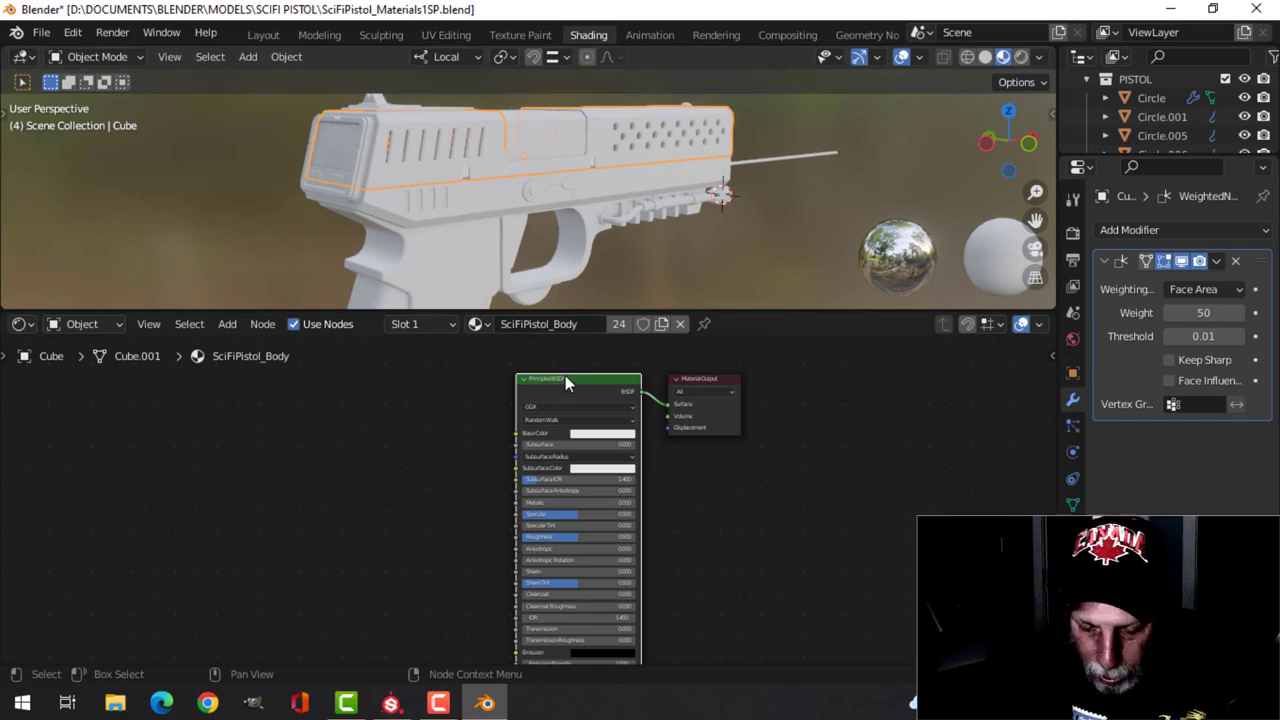
pyautogui.hotkey('ctrl', 'shift', 't')
pyautogui.click(457, 218)
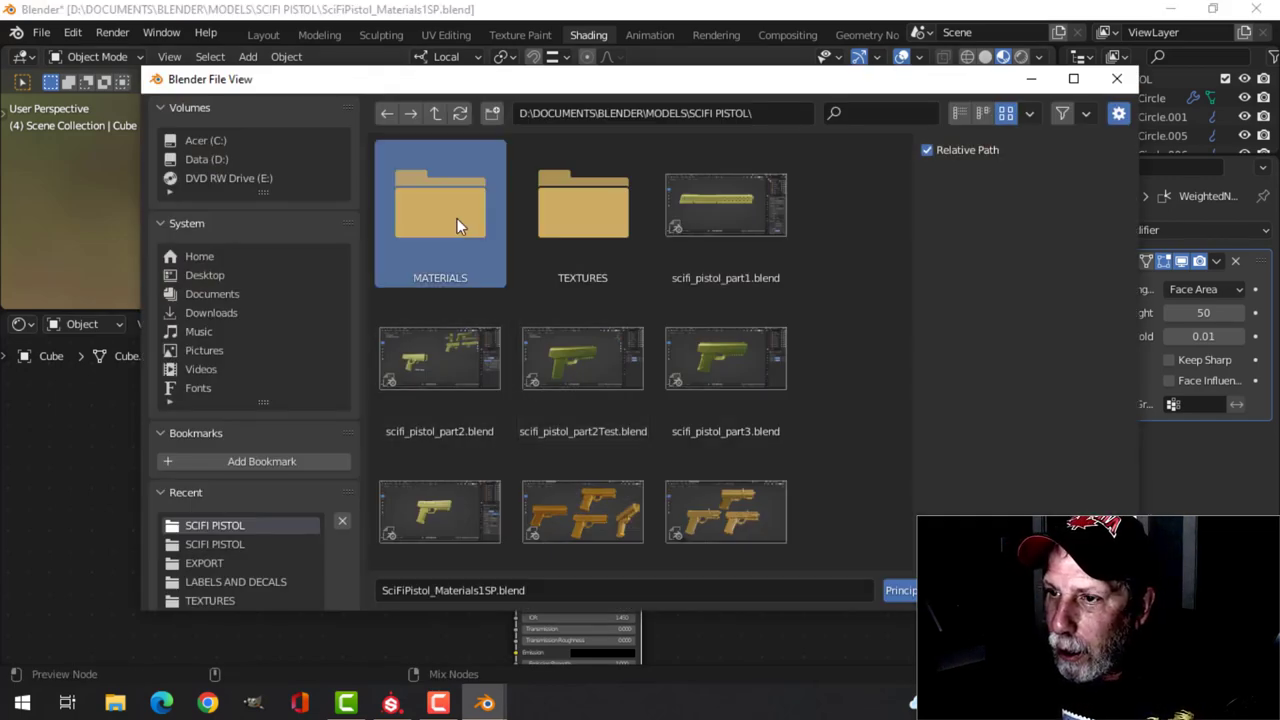
pyautogui.doubleClick(457, 218)
pyautogui.click(958, 113)
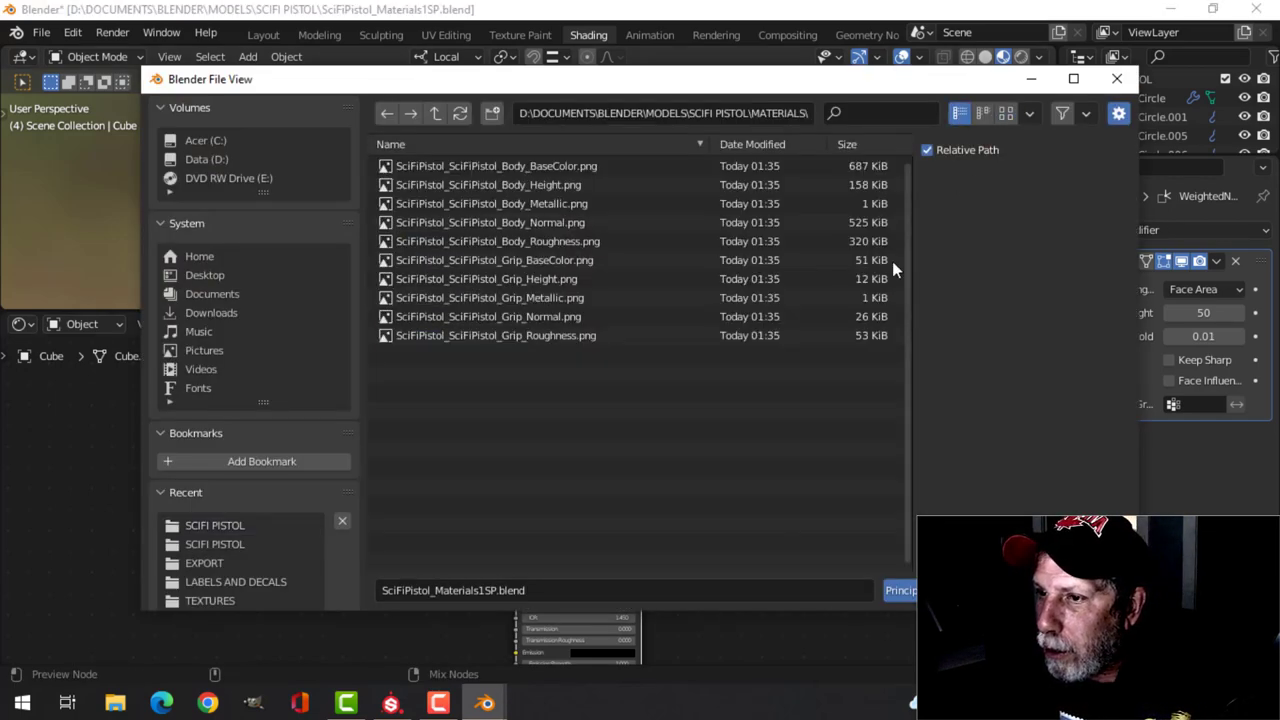
pyautogui.click(515, 167)
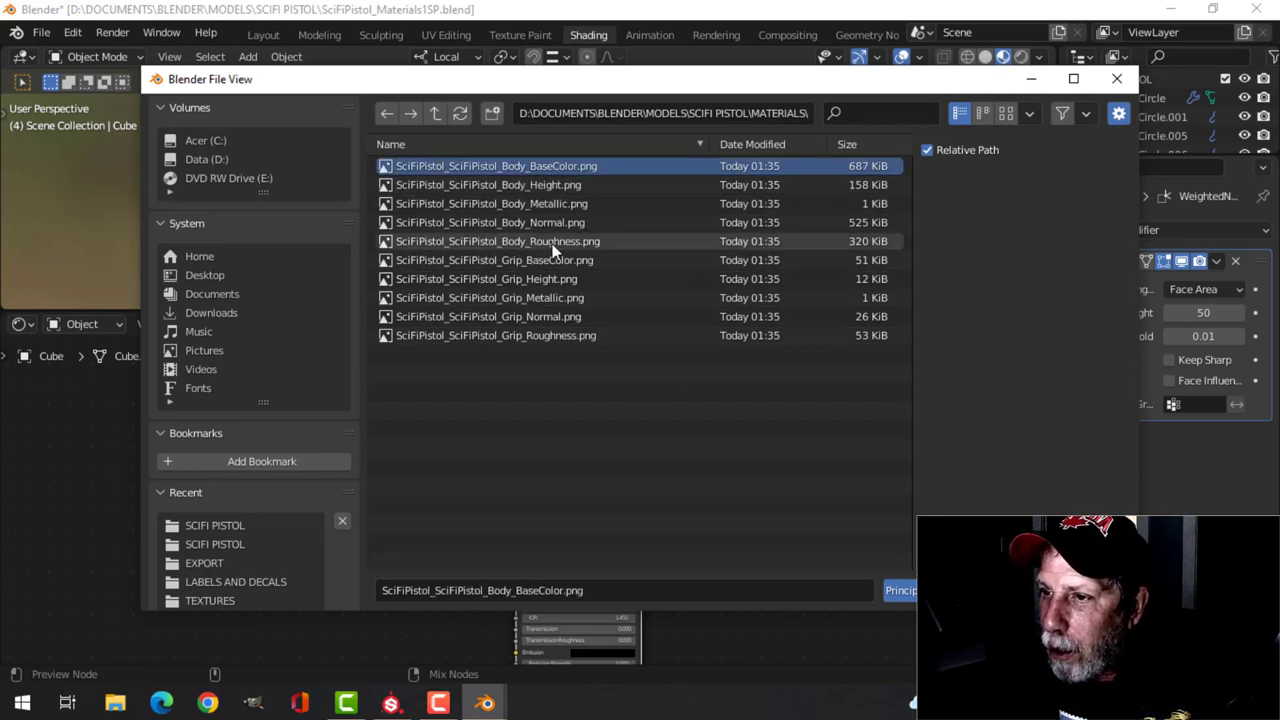
pyautogui.keyDown('shift'); pyautogui.click(552, 250); pyautogui.keyUp('shift')
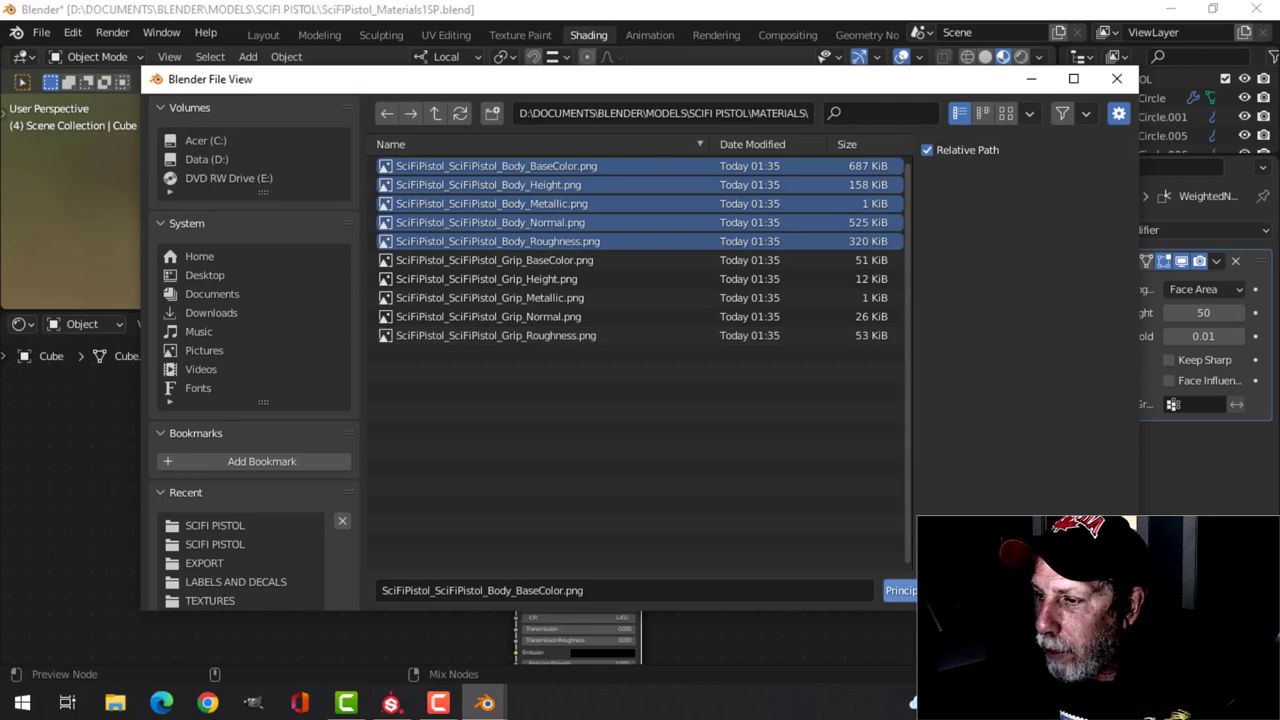
pyautogui.click(899, 590)
# Step: Select the grip and load its five SciFiPistol_Grip images from the MATERIALS folder onto its Principled BSDF with Principled Texture Setup
pyautogui.moveTo(698, 213); pyautogui.dragTo(566, 214, button='middle')
pyautogui.scroll(2, 470, 235)
pyautogui.moveTo(457, 228); pyautogui.dragTo(537, 192, button='middle')
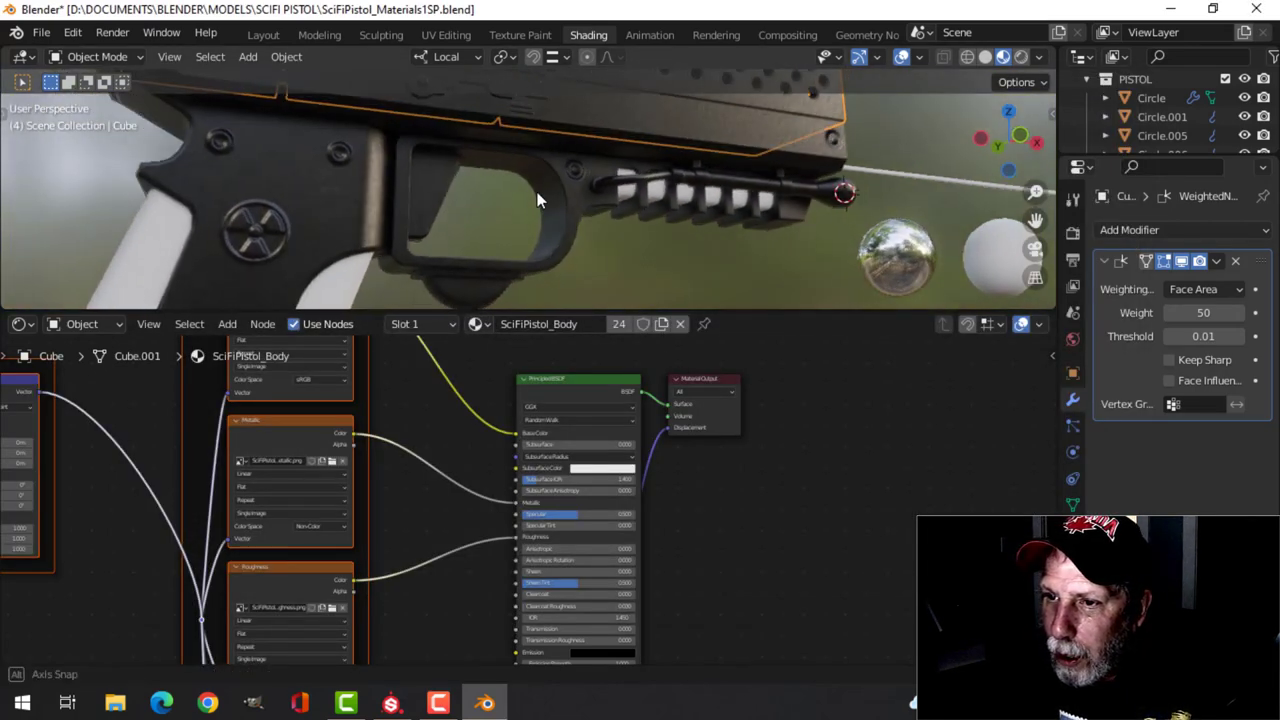
pyautogui.moveTo(383, 213)
pyautogui.mouseDown(button='middle')
pyautogui.moveTo(403, 210)
pyautogui.moveTo(370, 212)
pyautogui.mouseUp(button='middle')
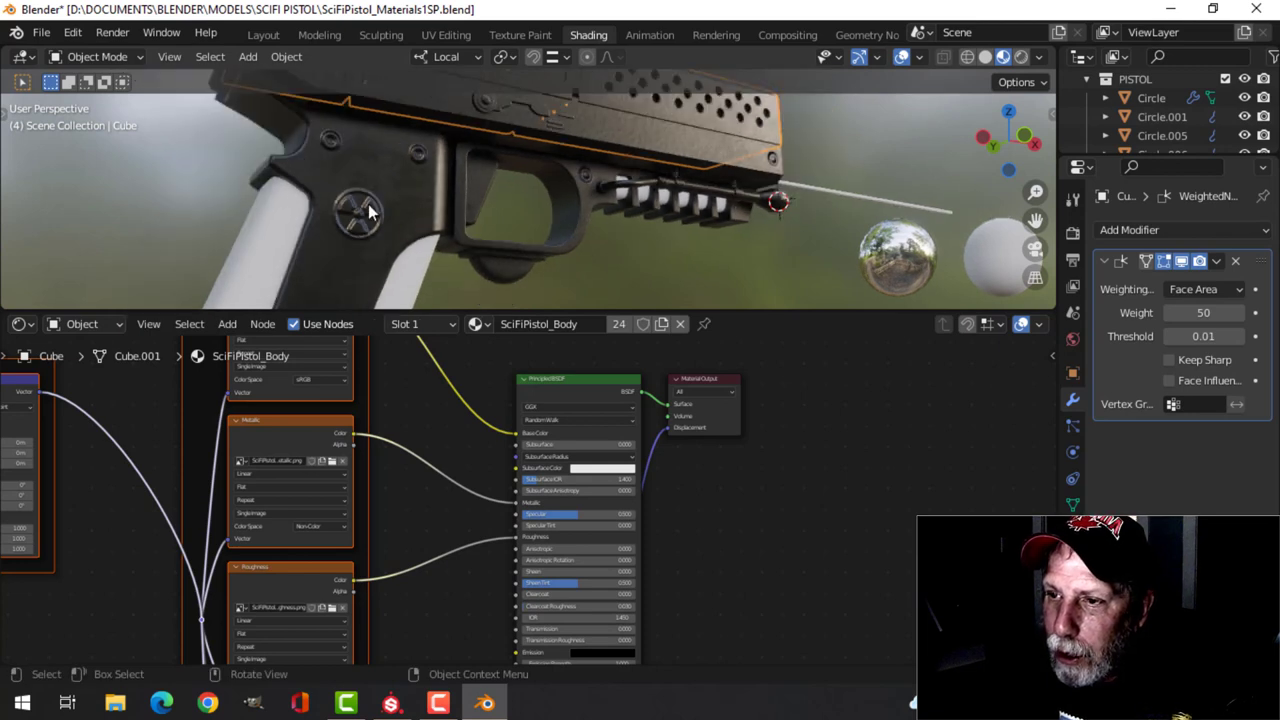
pyautogui.moveTo(447, 228); pyautogui.dragTo(483, 251, button='middle')
pyautogui.click(501, 232)
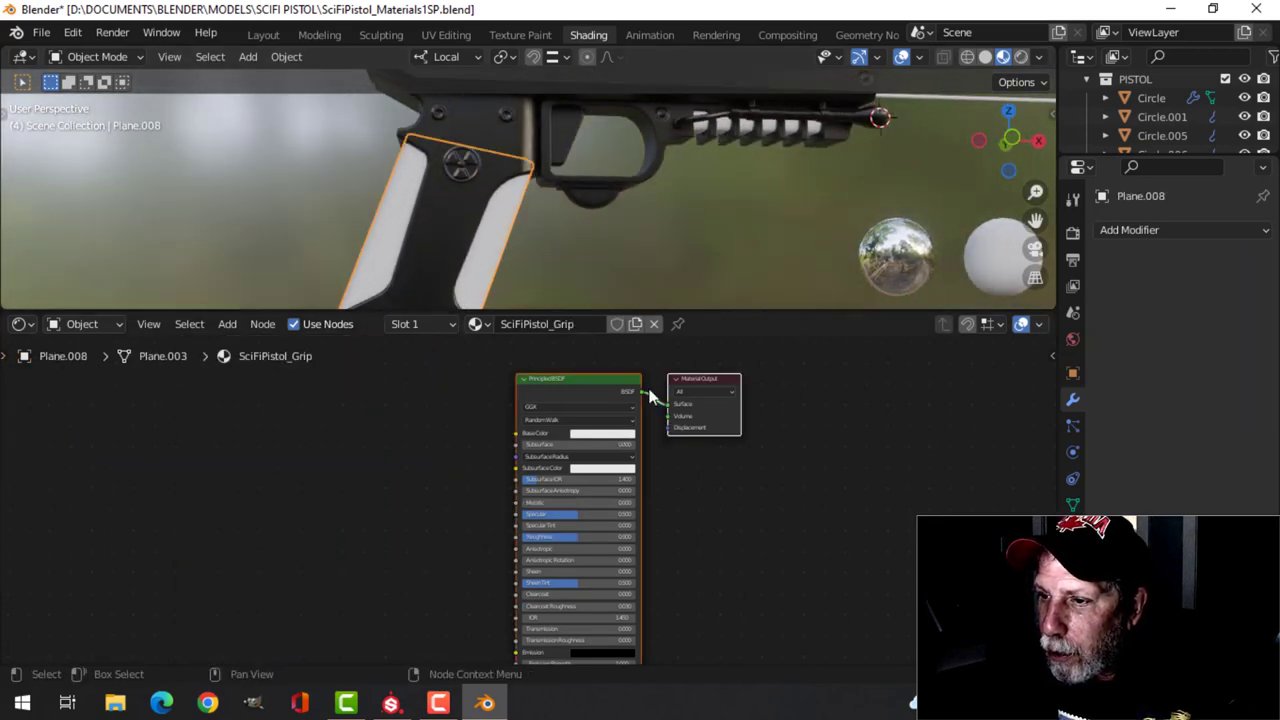
pyautogui.click(567, 381)
pyautogui.hotkey('ctrl', 'shift', 't')
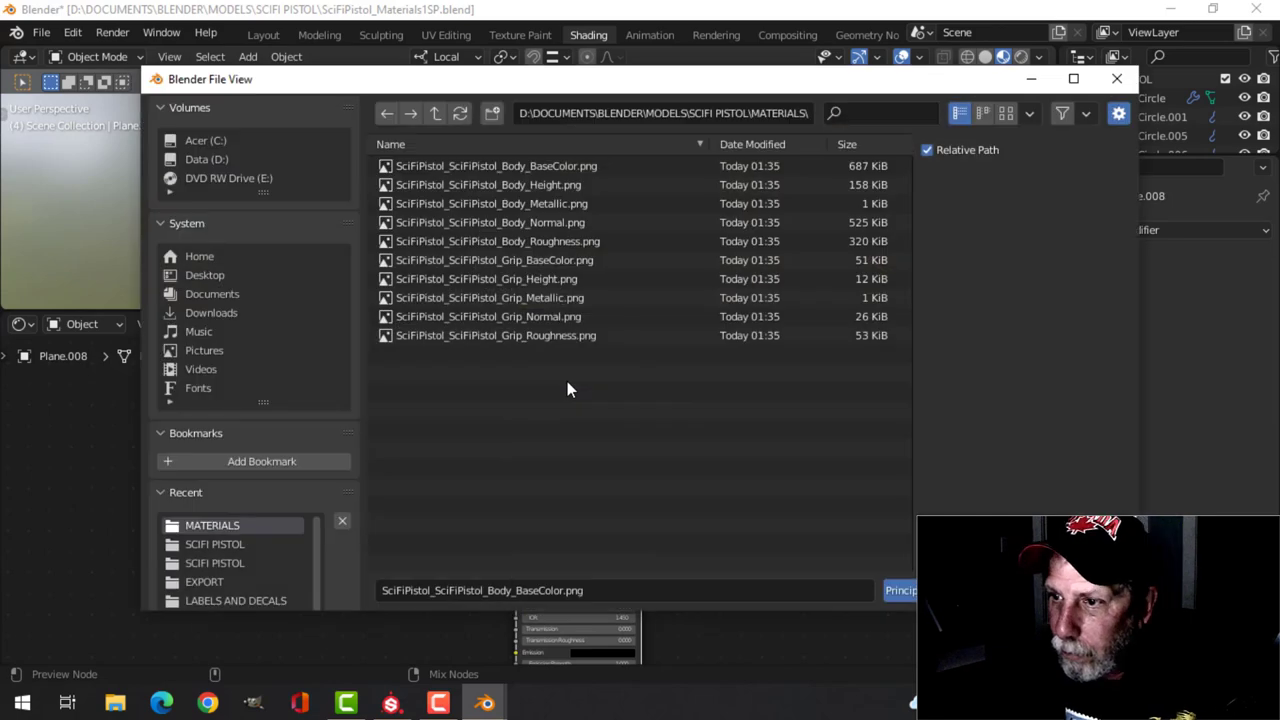
pyautogui.click(535, 262)
pyautogui.keyDown('shift'); pyautogui.click(546, 335); pyautogui.keyUp('shift')
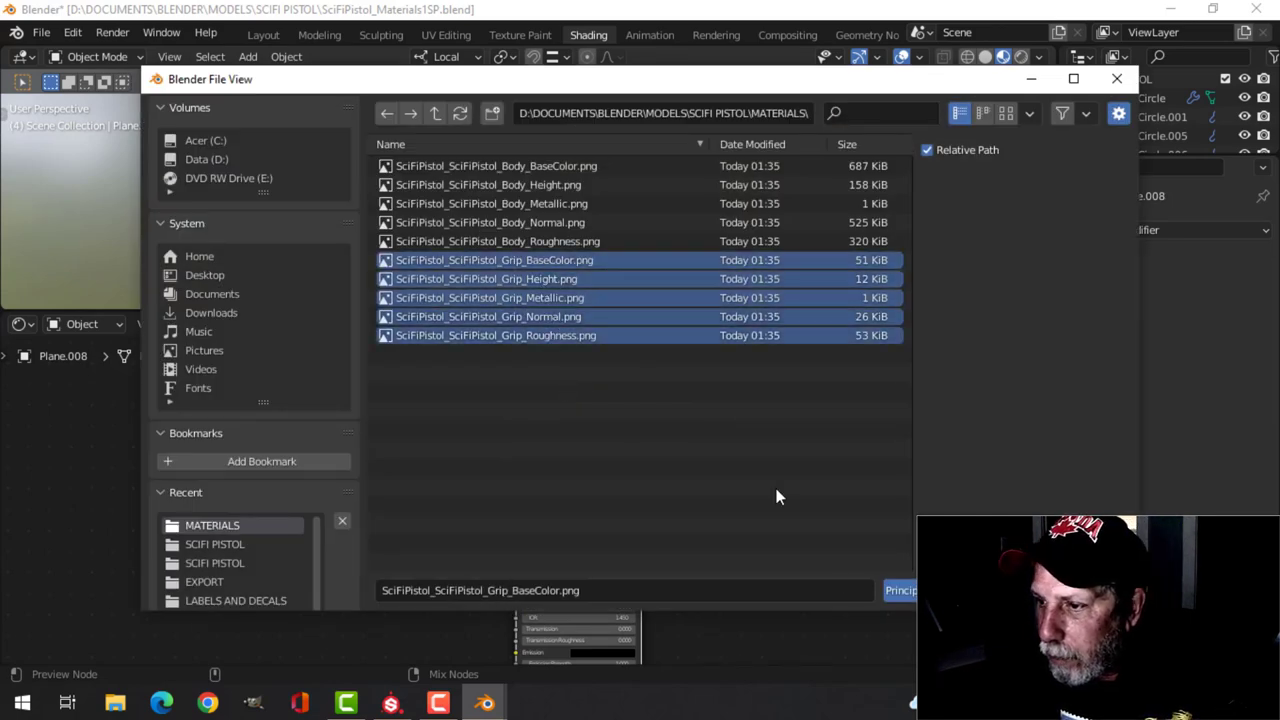
pyautogui.click(900, 590)
# Step: Select the frame below the slide and move the Displacement node of its SciFiPistol_Body material clear of the Principled BSDF
pyautogui.moveTo(590, 238); pyautogui.dragTo(663, 227, button='middle')
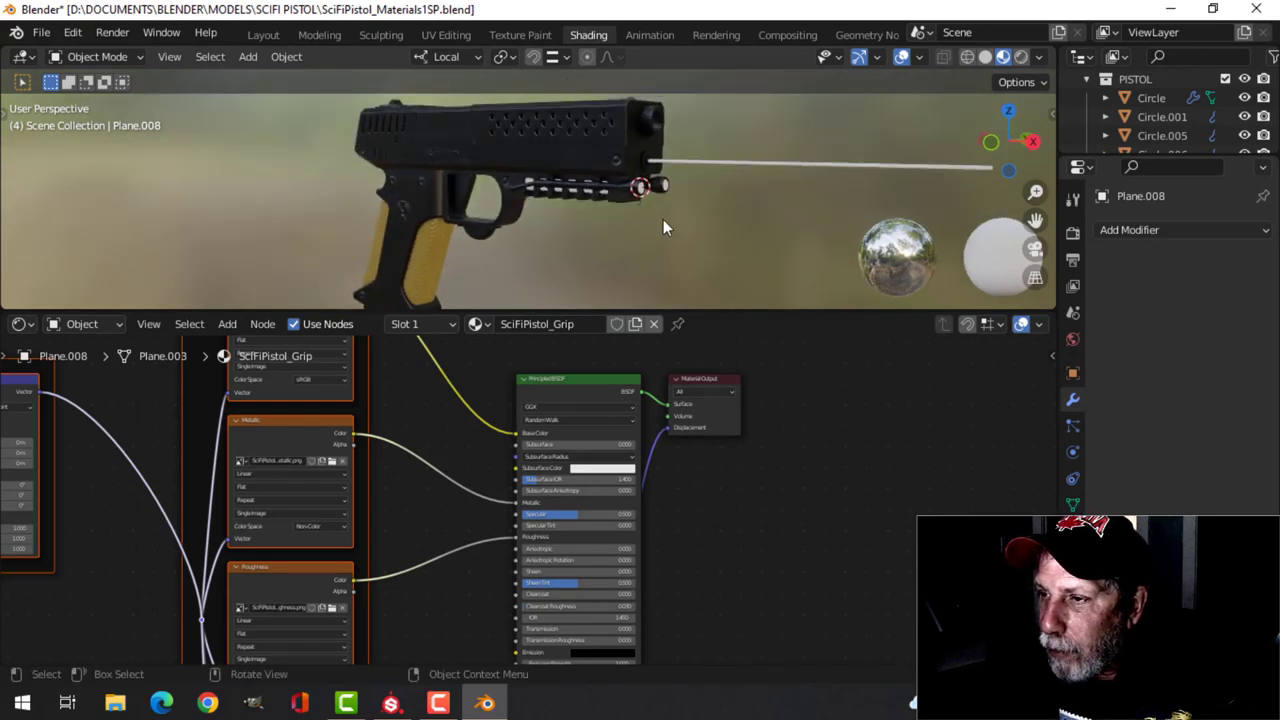
pyautogui.moveTo(598, 186); pyautogui.dragTo(516, 237, button='middle')
pyautogui.click(528, 178)
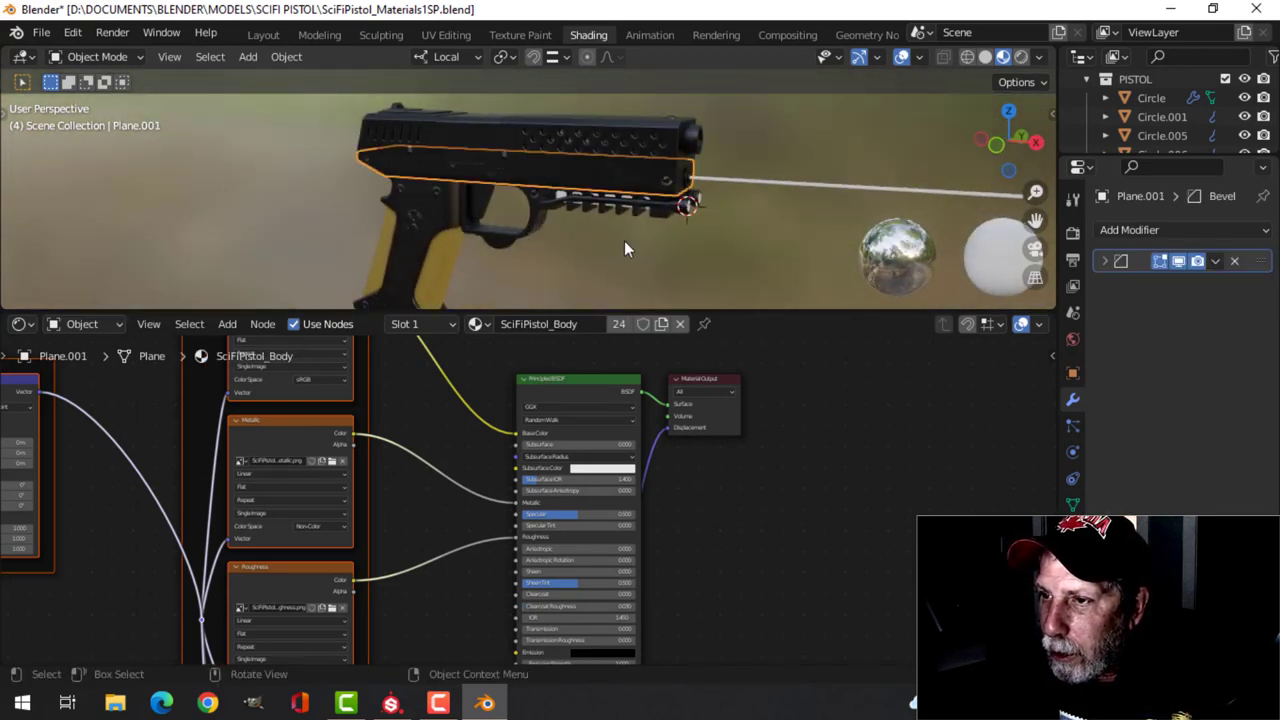
pyautogui.scroll(-1, 654, 490)
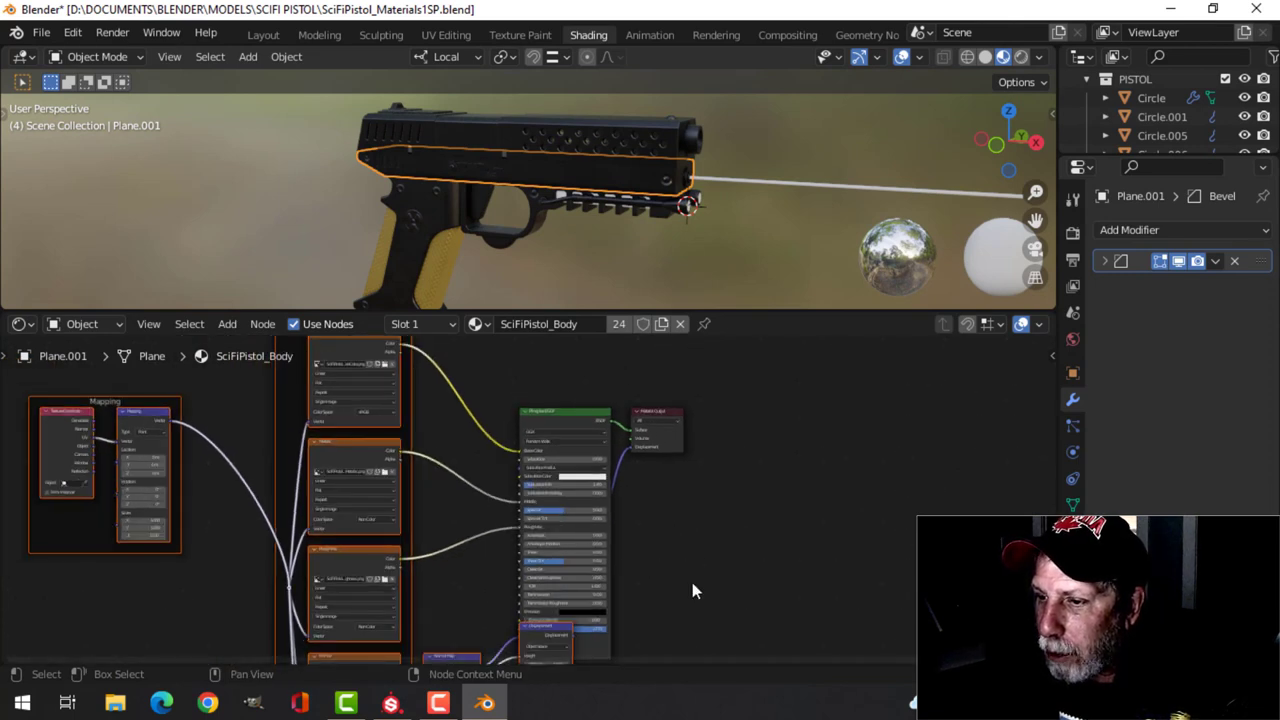
pyautogui.keyDown('shift'); pyautogui.moveTo(692, 593); pyautogui.dragTo(688, 424, button='middle'); pyautogui.keyUp('shift')
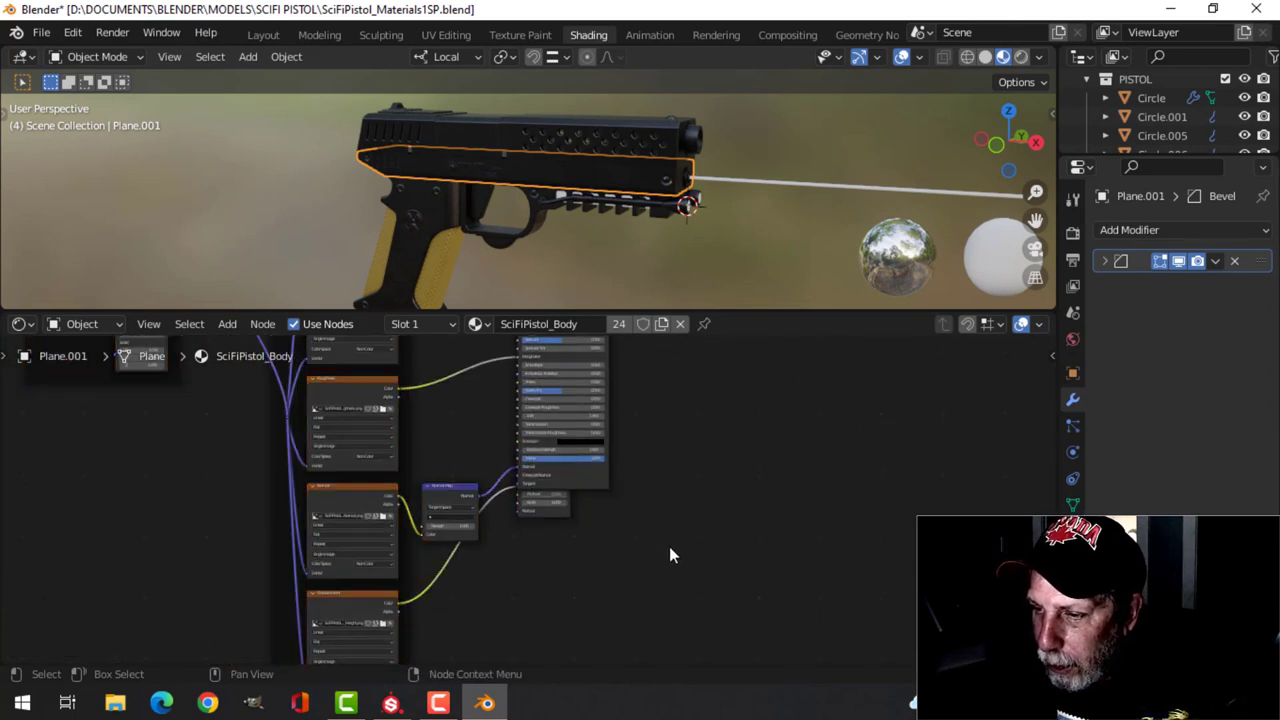
pyautogui.scroll(3, 669, 546)
pyautogui.click(539, 445)
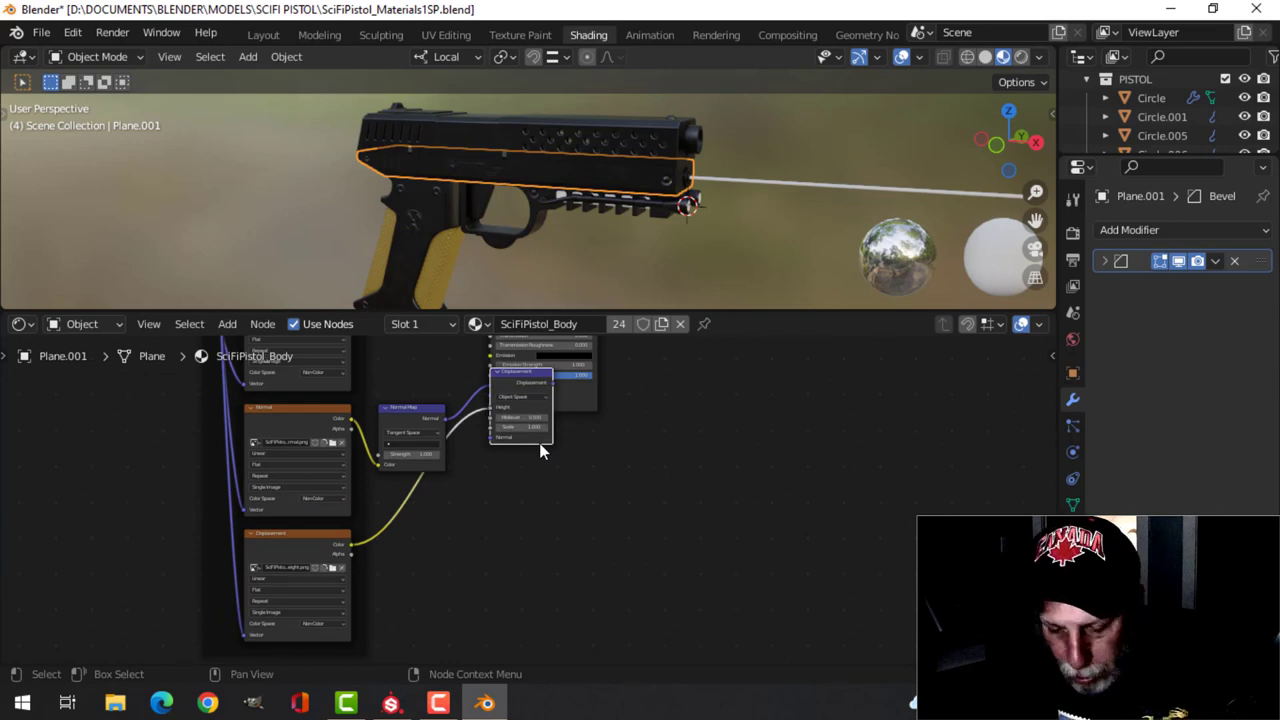
pyautogui.moveTo(541, 445); pyautogui.dragTo(749, 523)
pyautogui.scroll(-4, 540, 495)
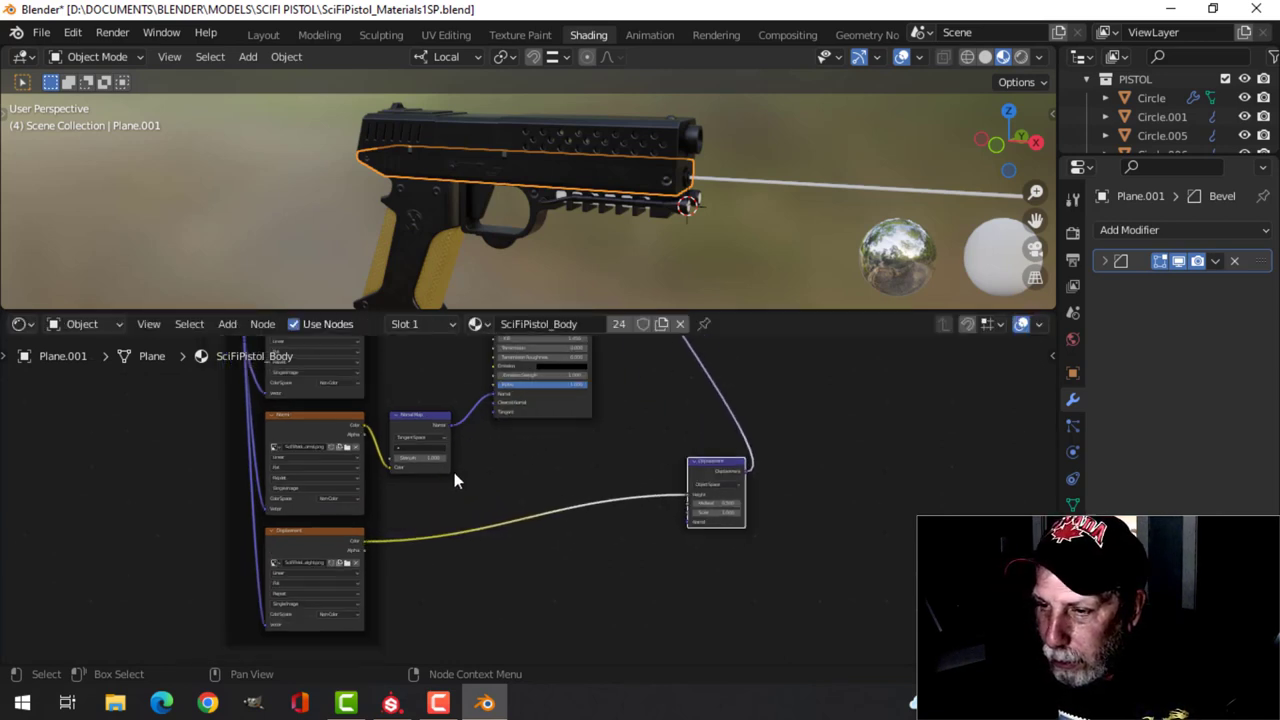
# Step: Move the Principled BSDF and Material Output nodes farther from the texture nodes and place the Displacement node below them
pyautogui.moveTo(542, 494); pyautogui.dragTo(525, 632, button='middle')
pyautogui.moveTo(494, 404); pyautogui.dragTo(620, 466)
pyautogui.press('g')
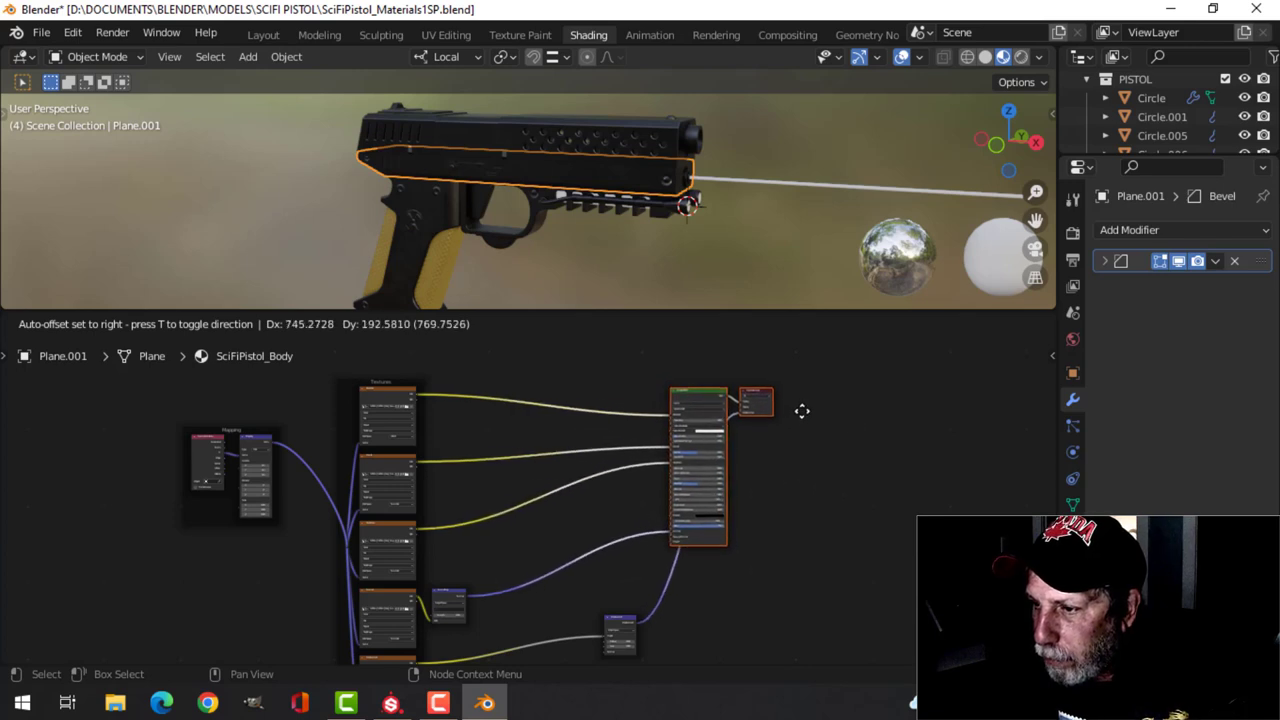
pyautogui.click(828, 408)
pyautogui.moveTo(622, 628); pyautogui.dragTo(812, 610)
# Step: Move the Normal Map node next to the Principled BSDF's Normal input and examine the textured handle up close
pyautogui.scroll(5, 566, 517)
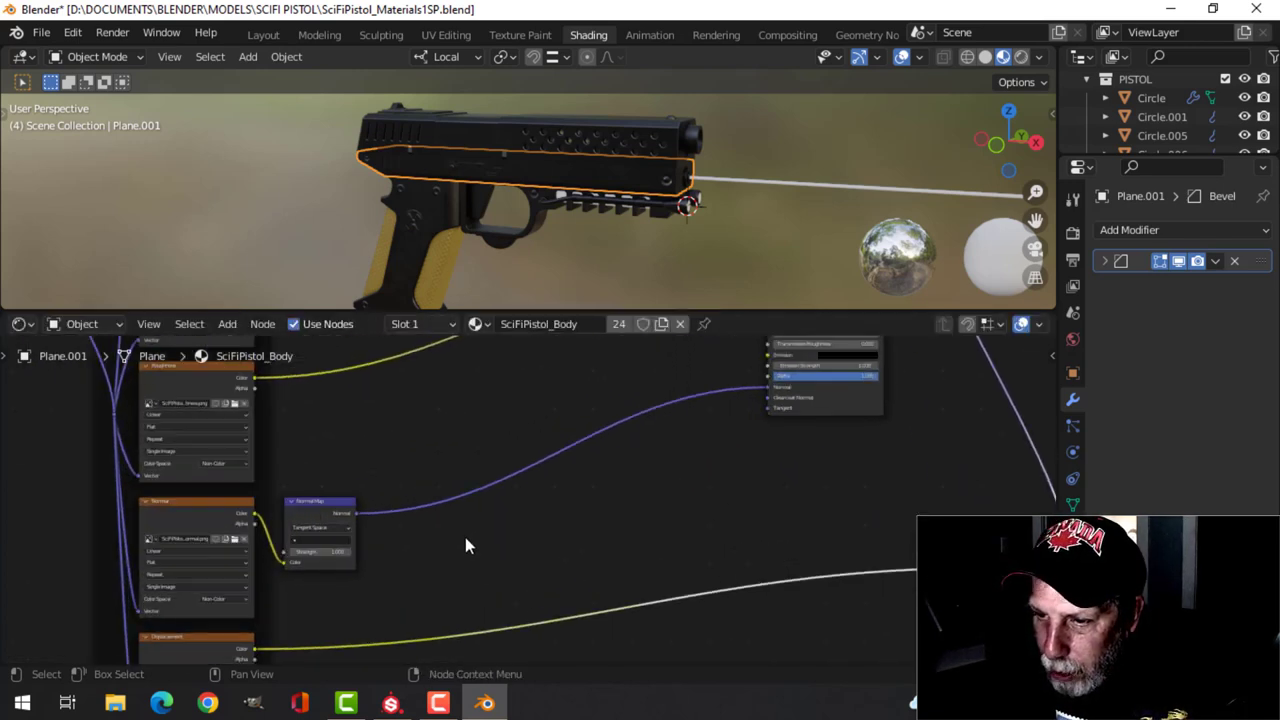
pyautogui.moveTo(430, 498); pyautogui.dragTo(788, 392)
pyautogui.scroll(3, 619, 521)
pyautogui.scroll(-2, 595, 526)
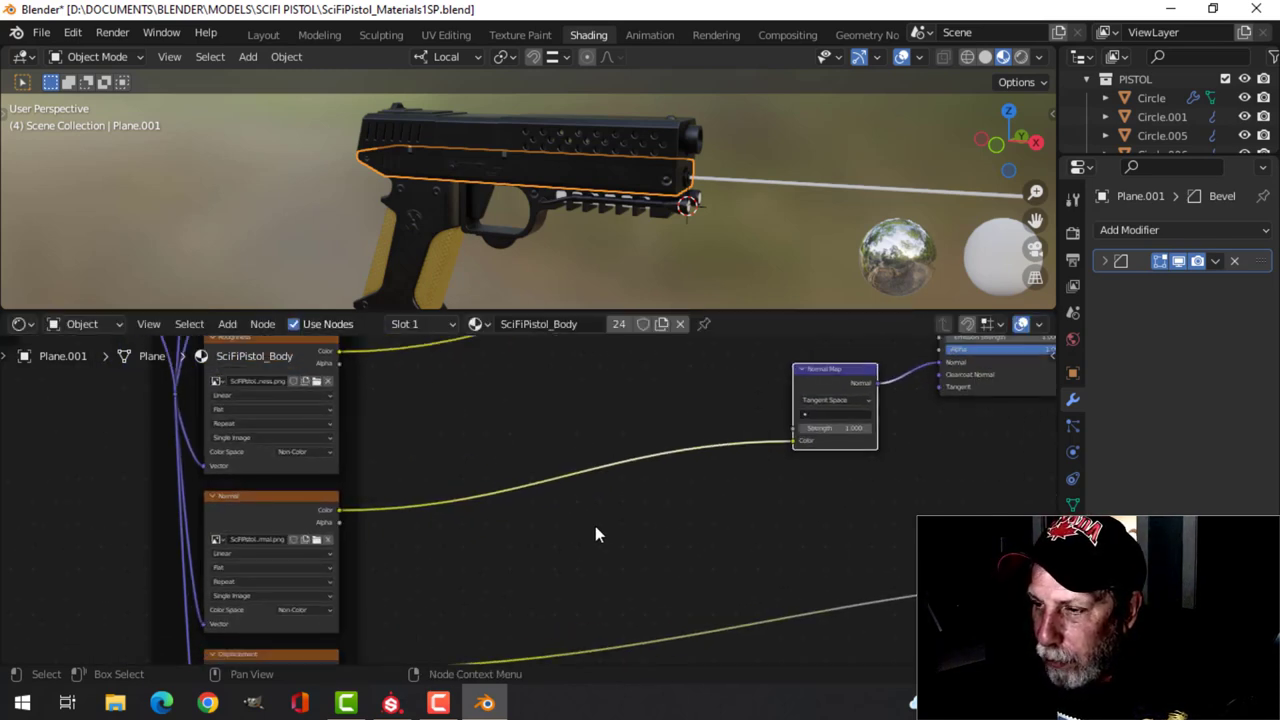
pyautogui.keyDown('shift'); pyautogui.moveTo(580, 521); pyautogui.dragTo(578, 508, button='middle'); pyautogui.keyUp('shift')
pyautogui.scroll(3, 471, 244)
pyautogui.moveTo(508, 230); pyautogui.dragTo(599, 217, button='middle')
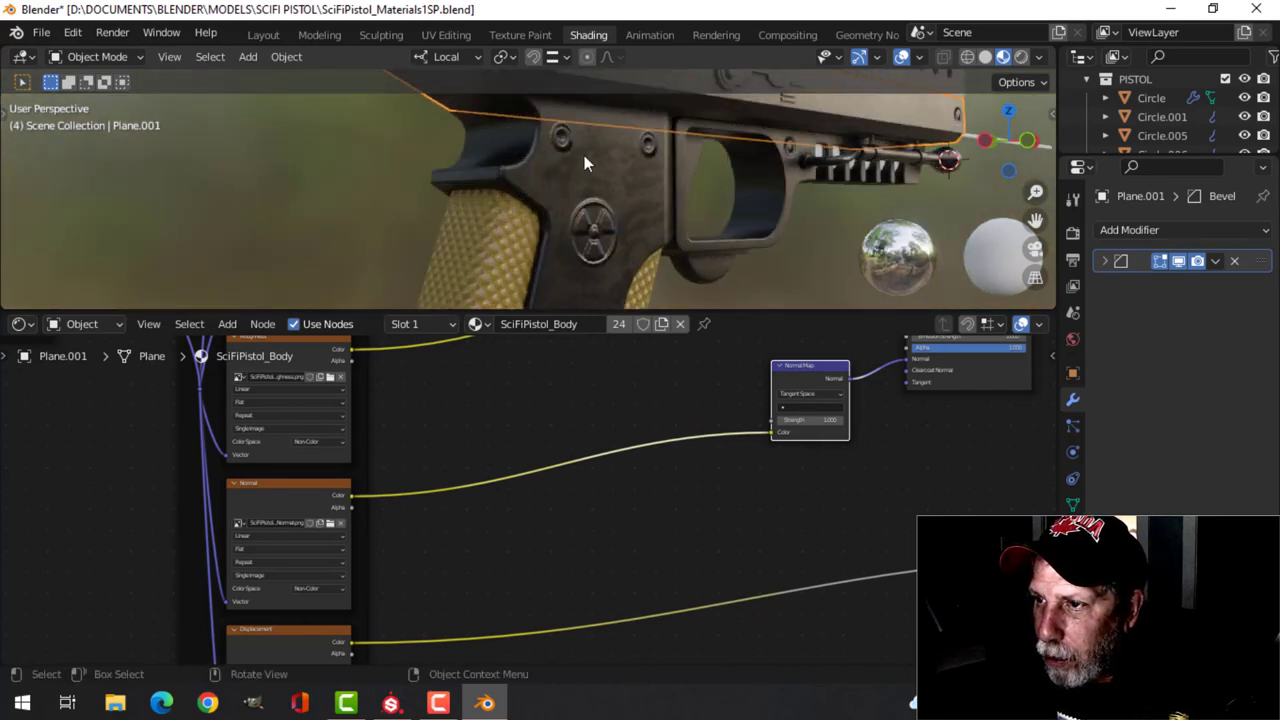
pyautogui.moveTo(603, 467); pyautogui.dragTo(570, 480, button='middle')
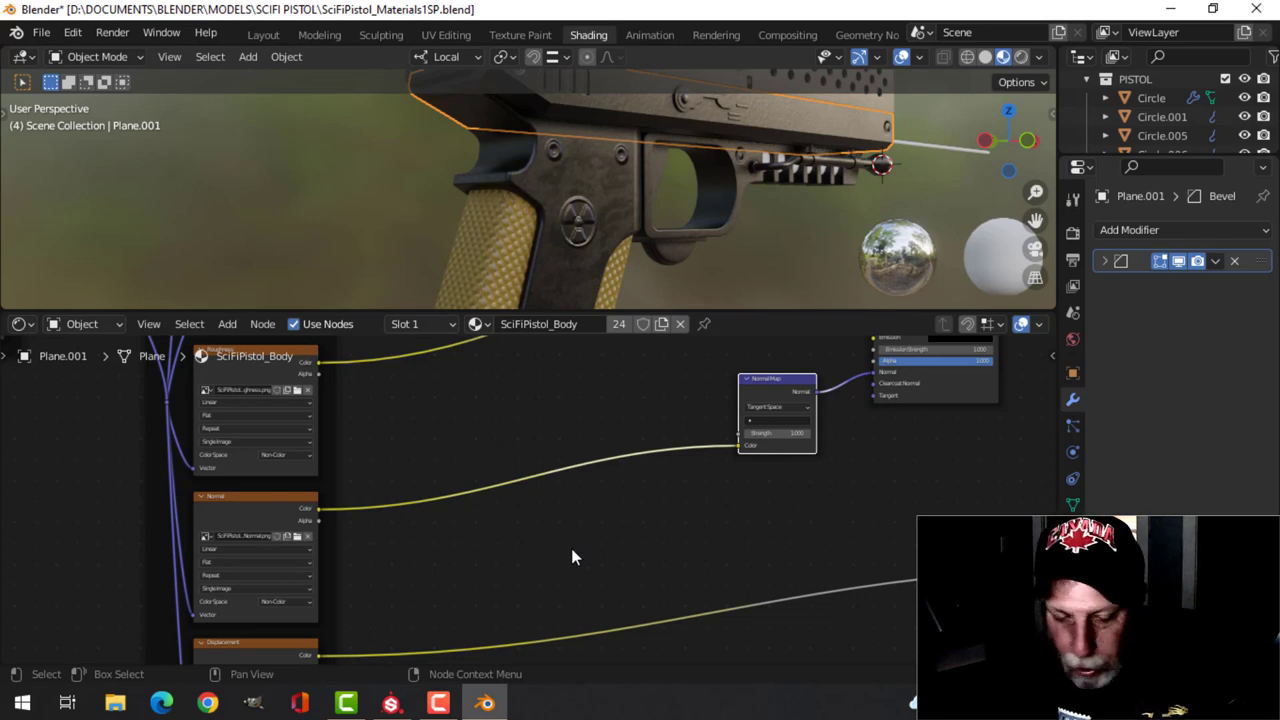
pyautogui.hotkey('shift', 'a')
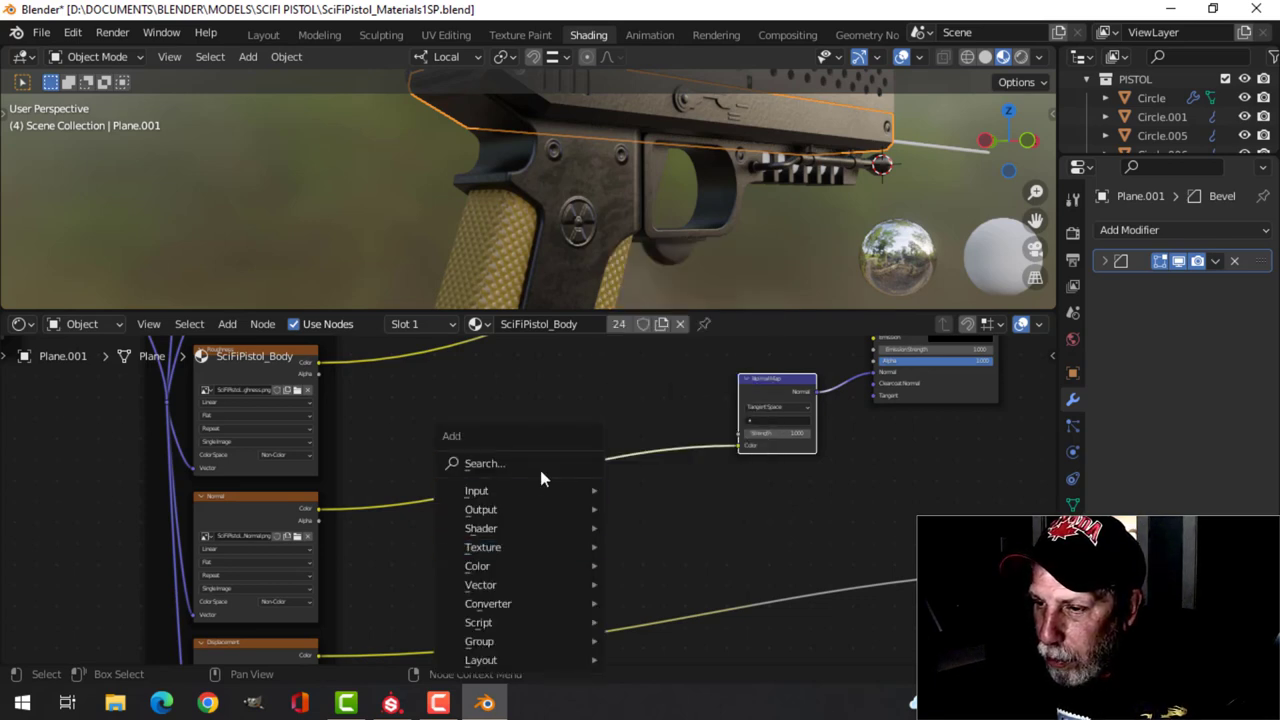
pyautogui.click(540, 476)
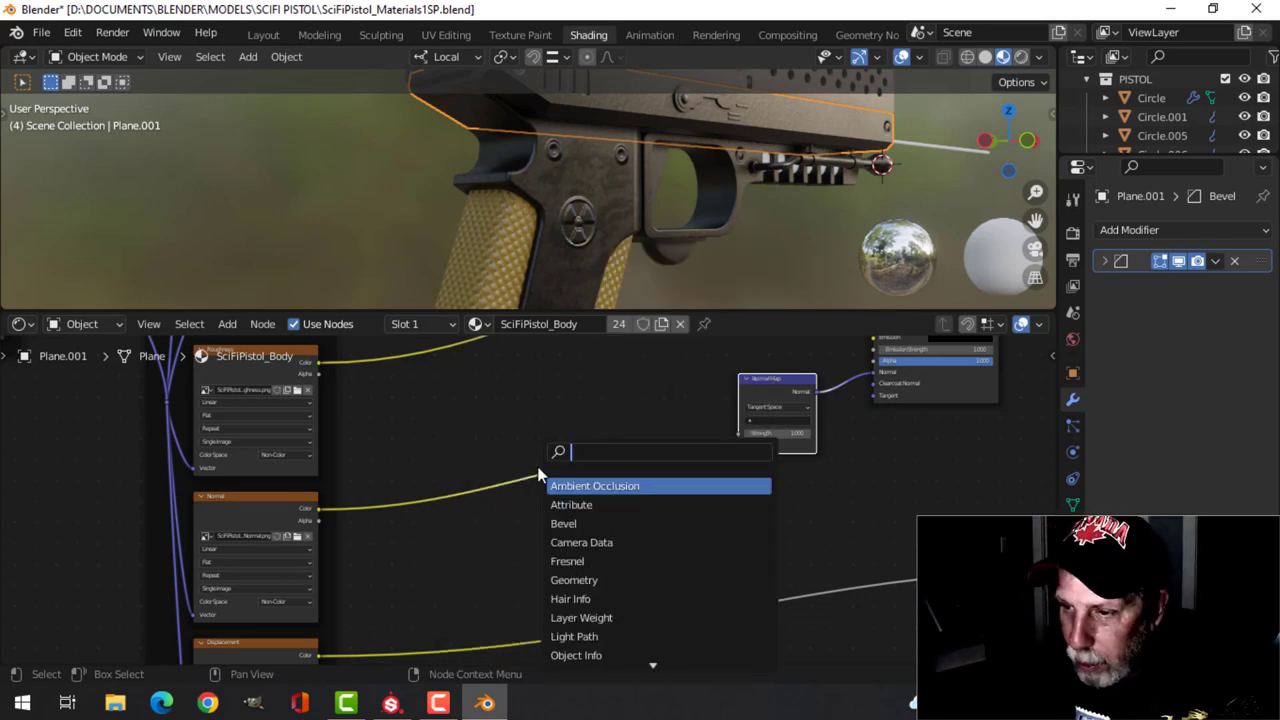
pyautogui.click(524, 495)
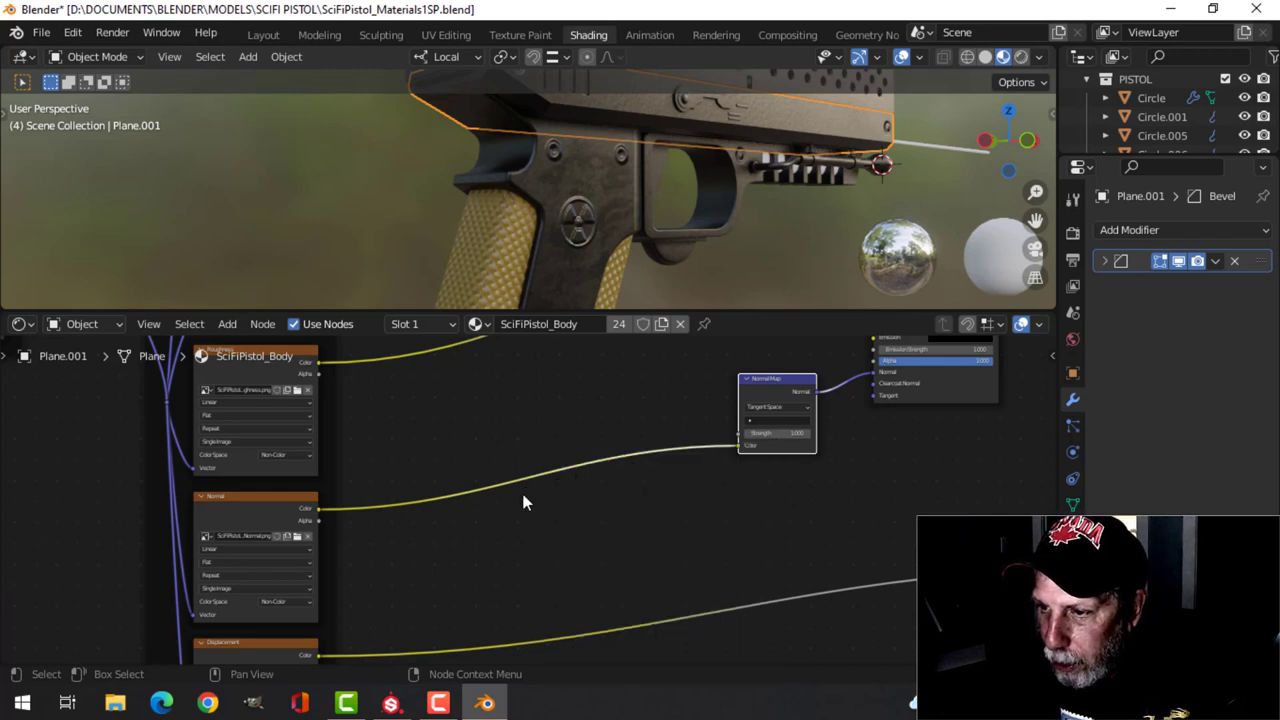
# Step: Add a Separate RGB node and a Combine RGB node in the gap between the Normal texture and Normal Map nodes
pyautogui.hotkey('shift', 'a')
pyautogui.moveTo(466, 607)
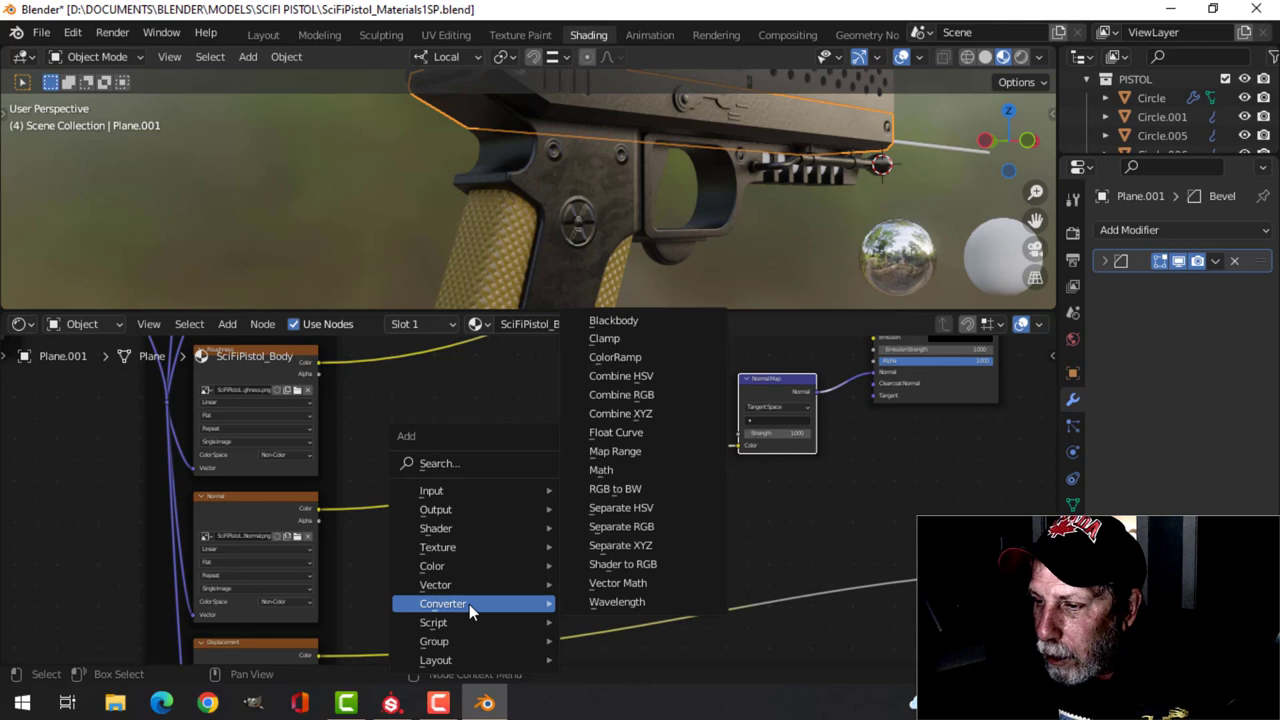
pyautogui.click(625, 527)
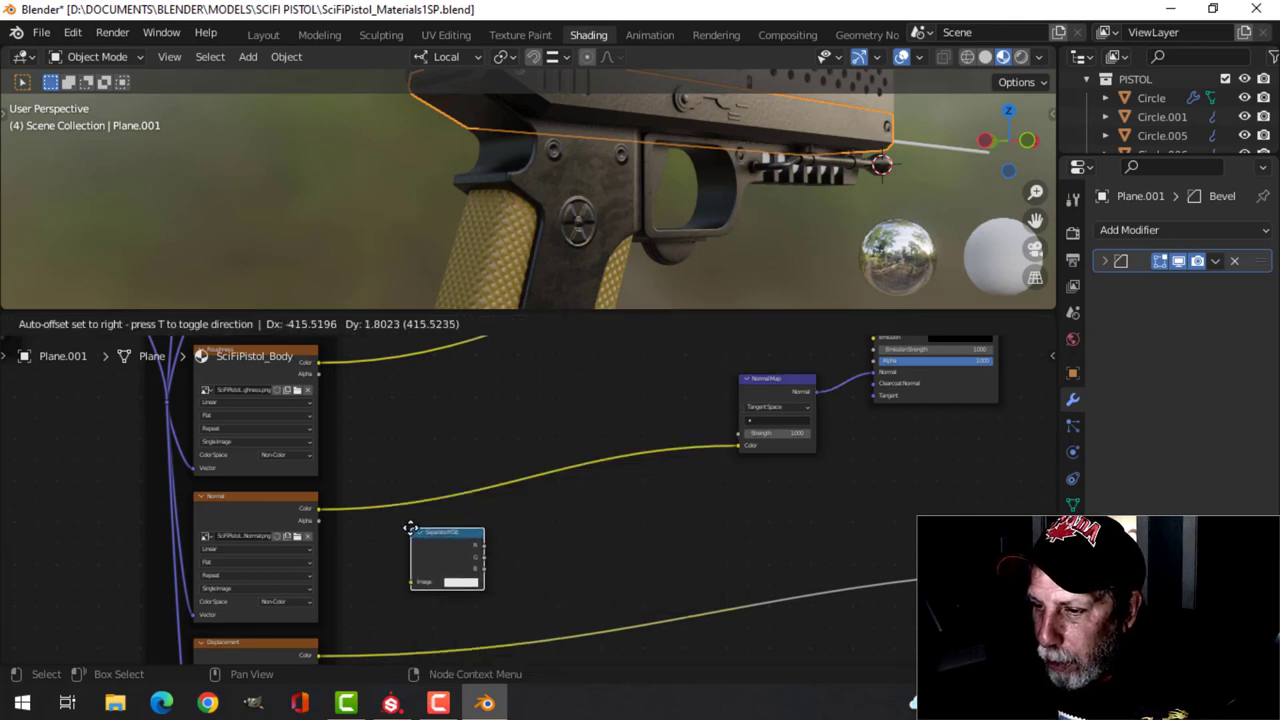
pyautogui.click(400, 530)
pyautogui.scroll(2, 553, 540)
pyautogui.hotkey('shift', 'a')
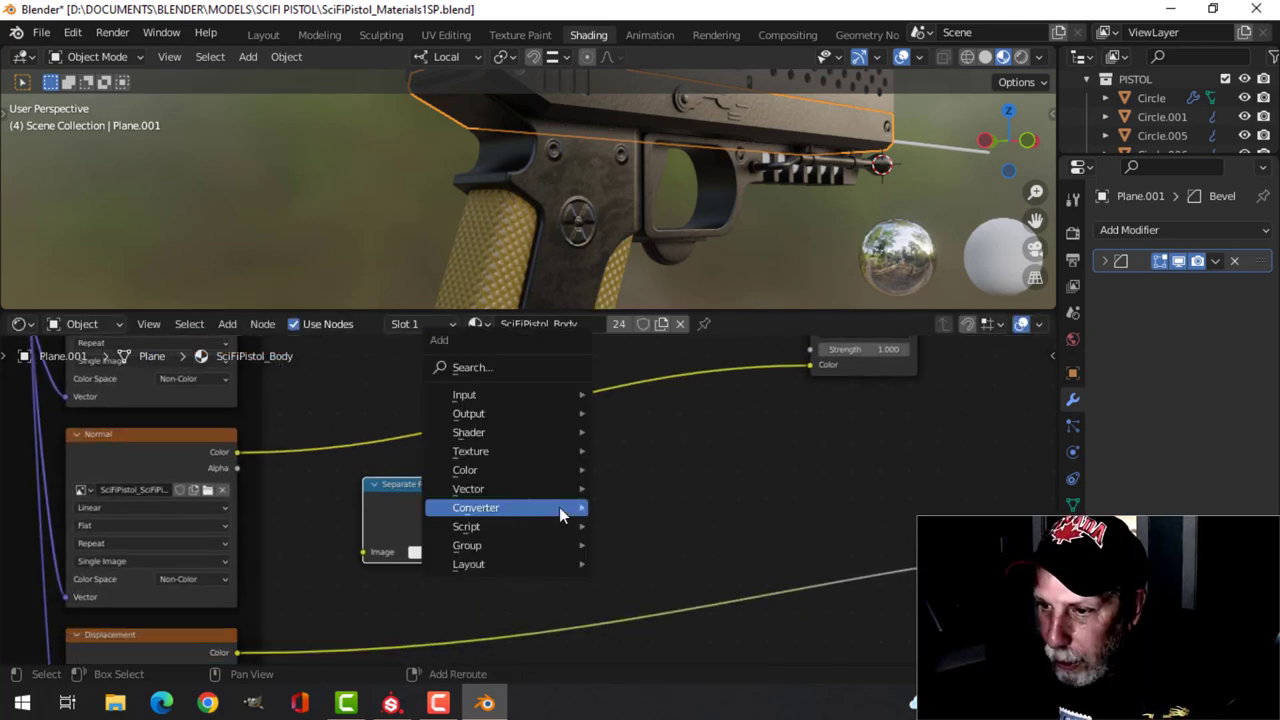
pyautogui.moveTo(559, 507)
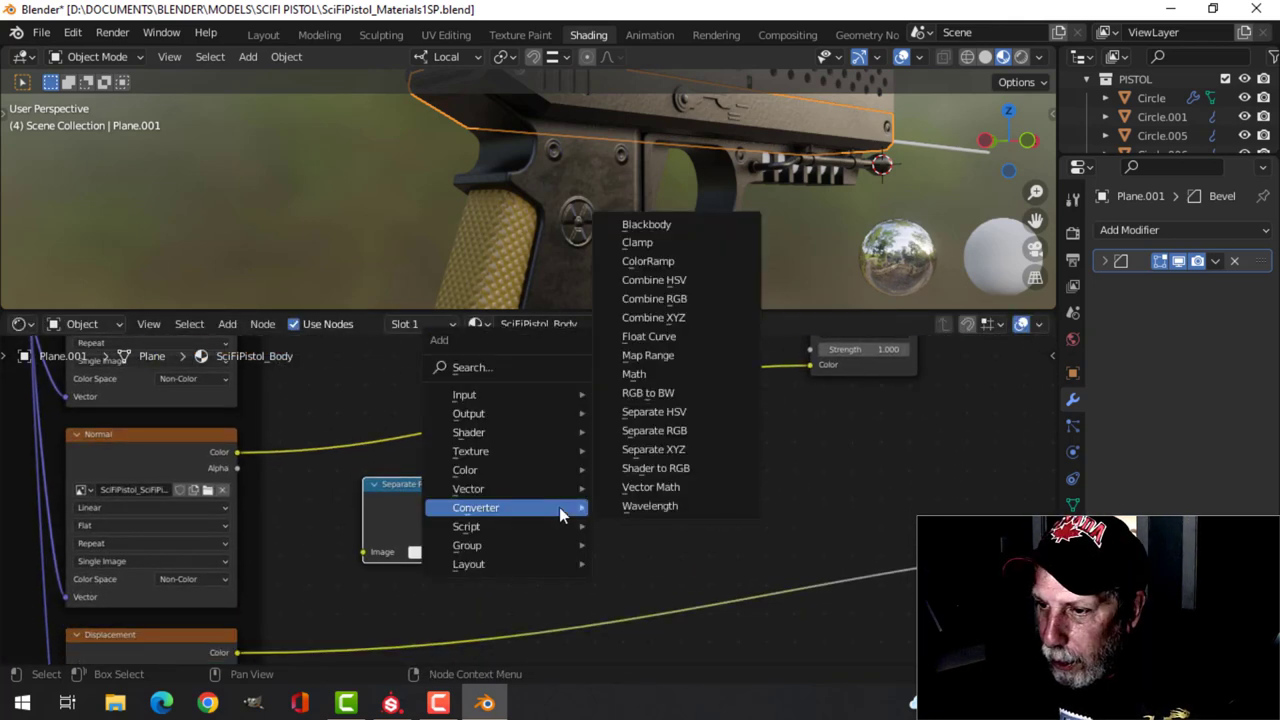
pyautogui.click(684, 298)
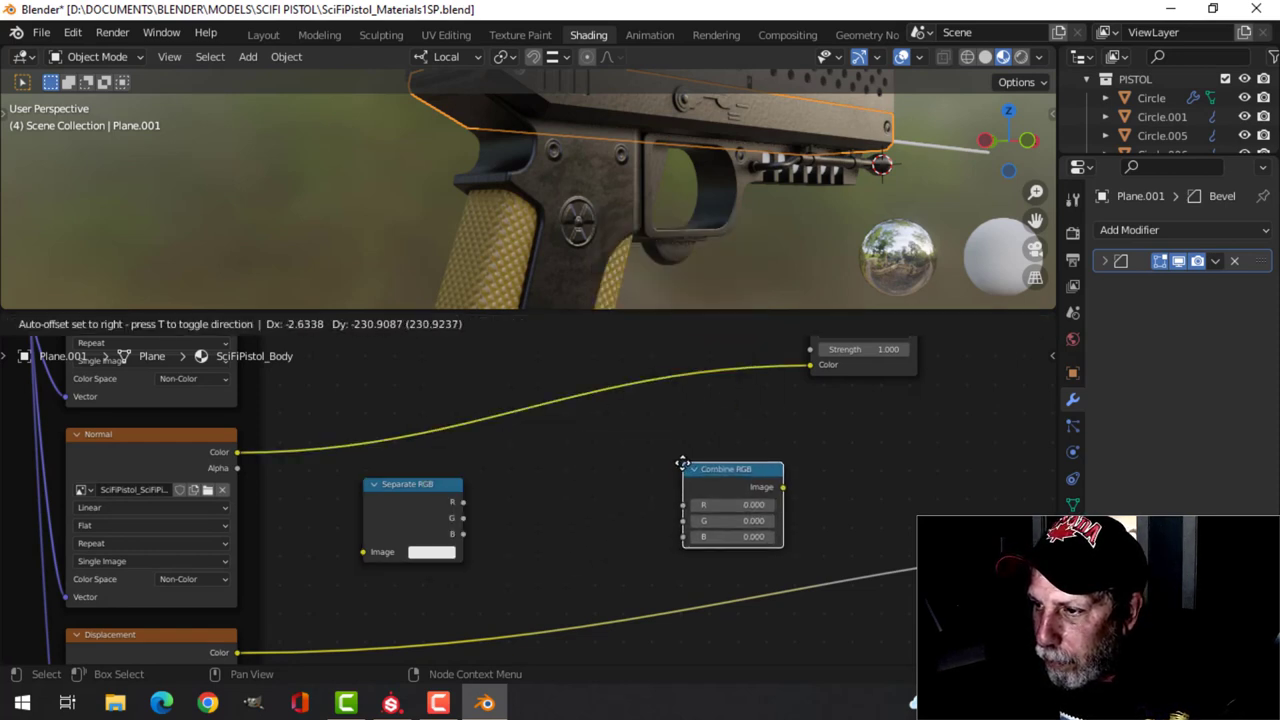
pyautogui.click(684, 463)
# Step: Add an Invert node and place it between the Separate RGB and Combine RGB nodes
pyautogui.scroll(-1, 621, 480)
pyautogui.hotkey('shift', 'a')
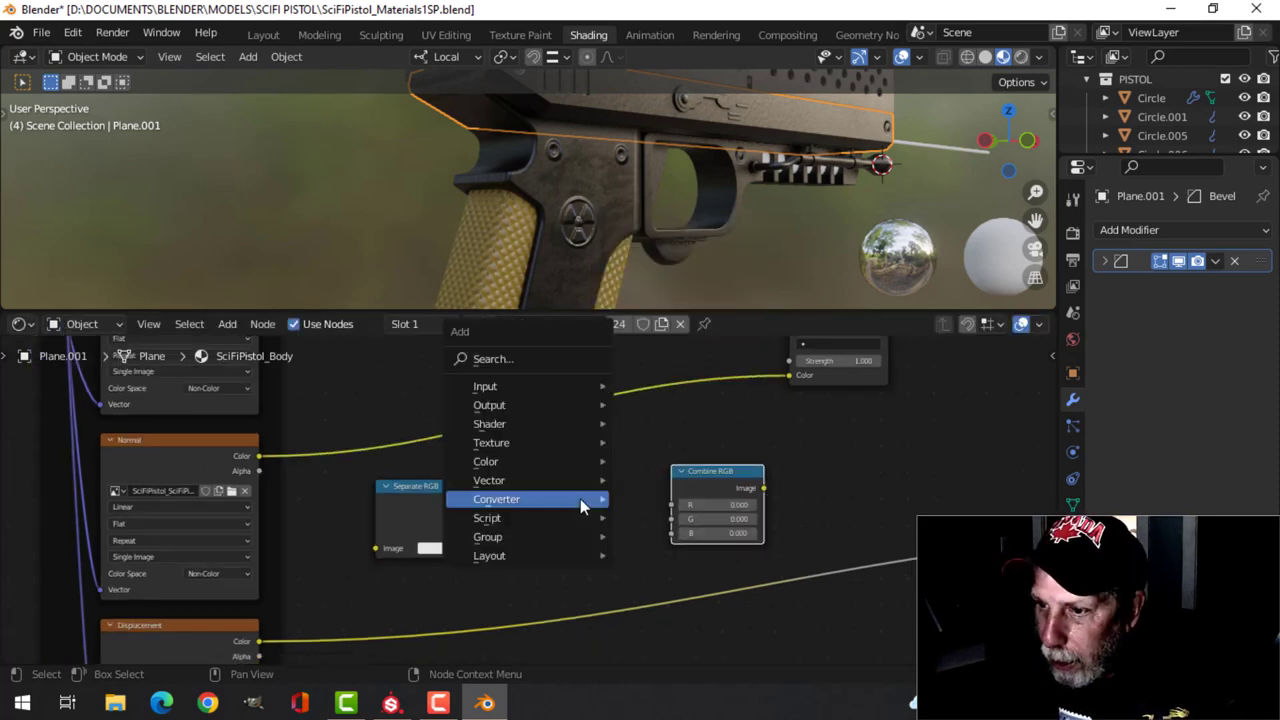
pyautogui.click(525, 358)
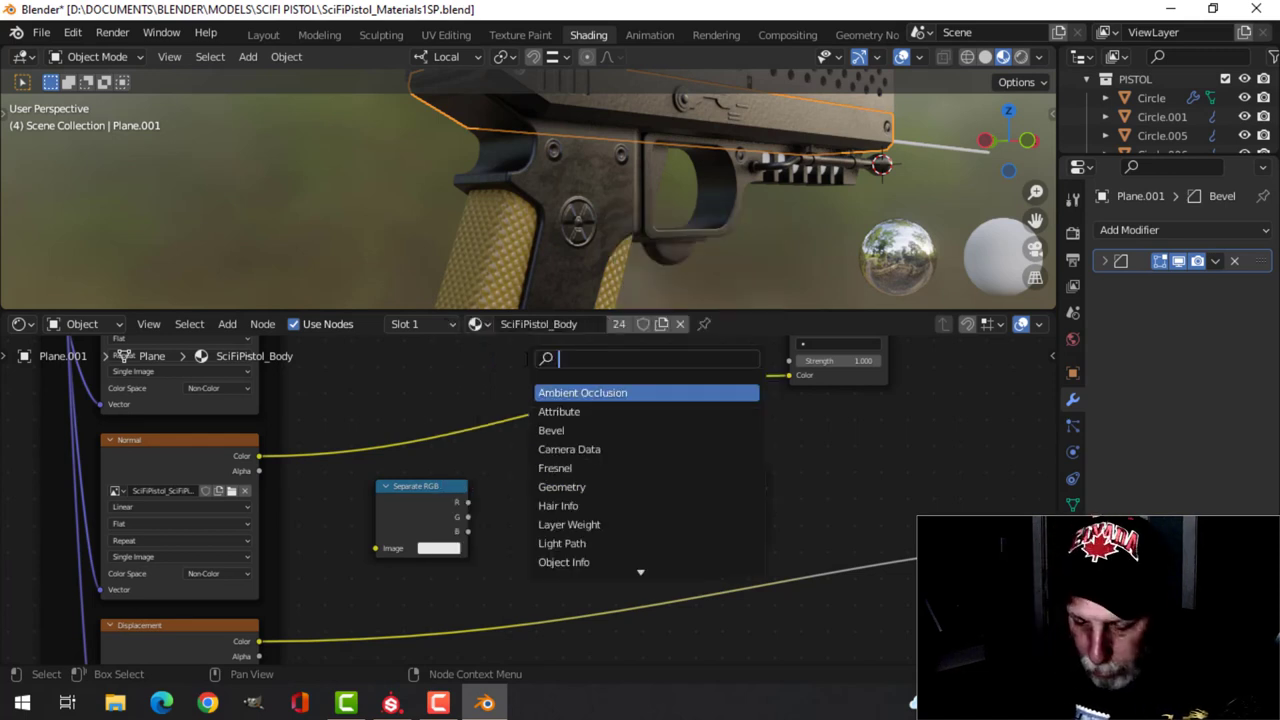
pyautogui.write('IN')
pyautogui.press('Return')
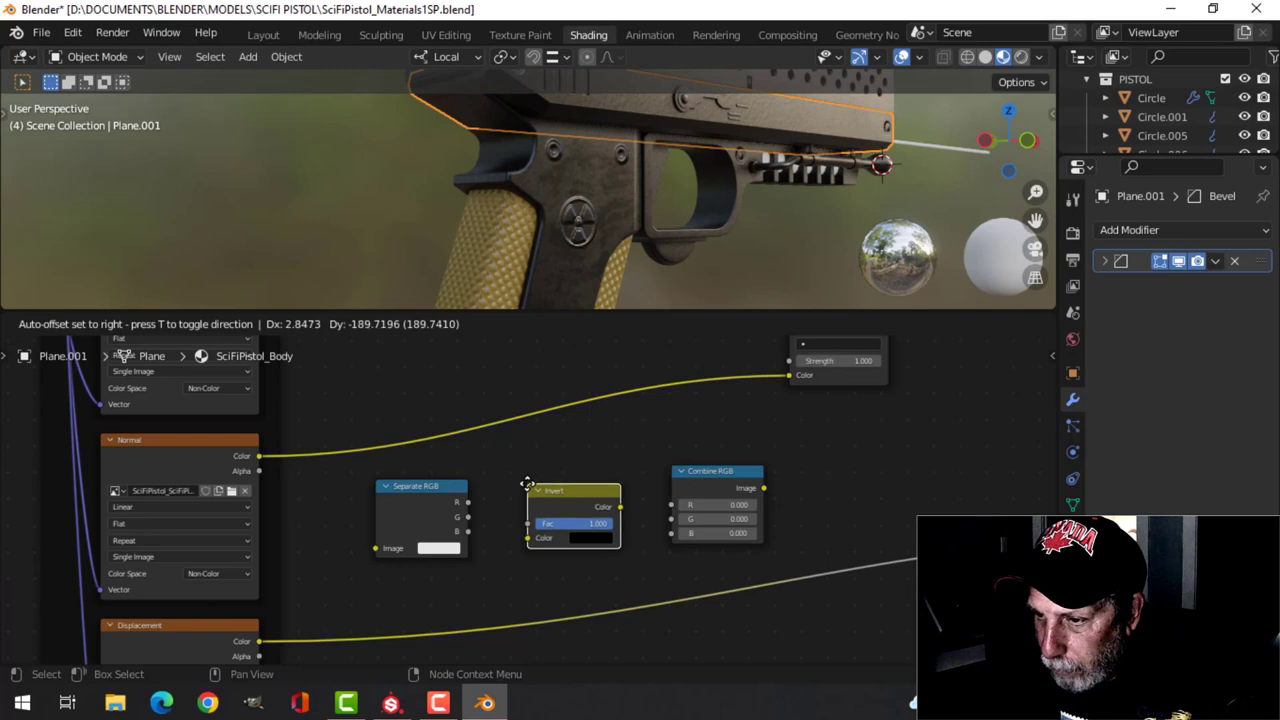
pyautogui.click(527, 500)
pyautogui.moveTo(527, 500); pyautogui.dragTo(496, 461, button='middle')
pyautogui.moveTo(551, 475); pyautogui.dragTo(544, 496)
# Step: Link Separate RGB's R and B outputs to the matching R and B inputs of Combine RGB
pyautogui.moveTo(447, 463); pyautogui.dragTo(651, 465)
pyautogui.moveTo(447, 490); pyautogui.dragTo(651, 493)
pyautogui.moveTo(537, 481); pyautogui.dragTo(510, 524)
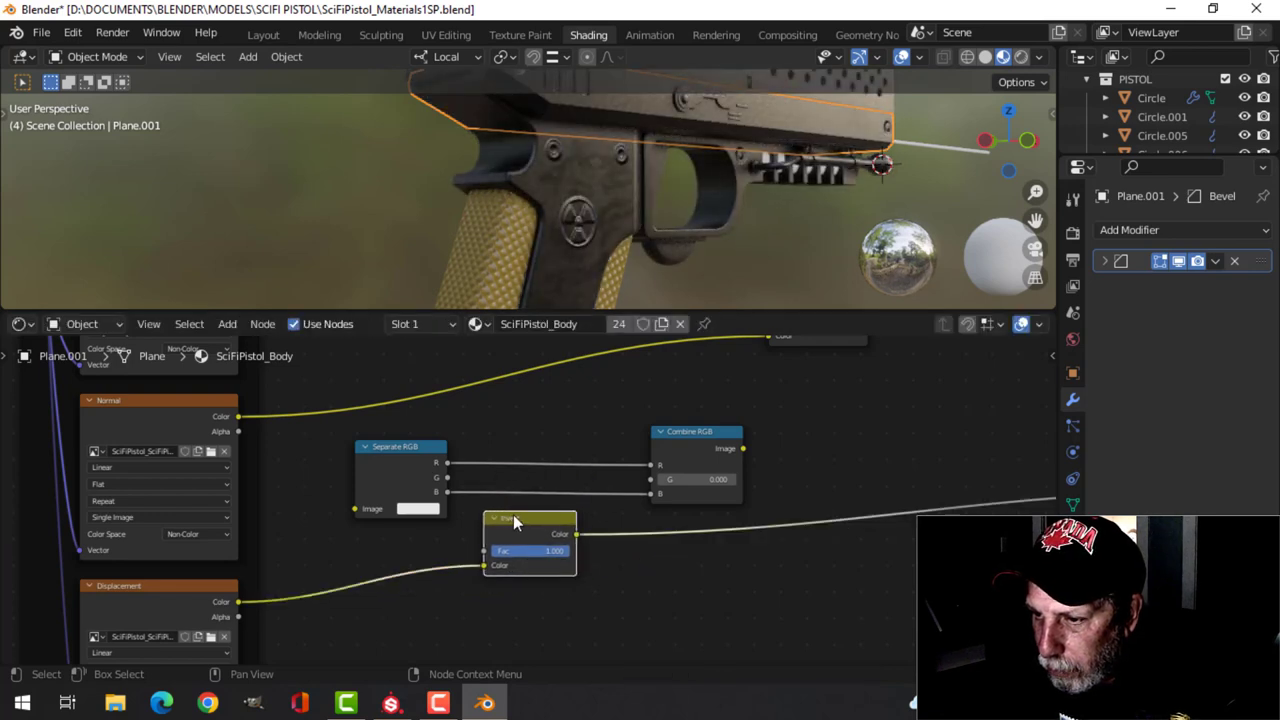
pyautogui.hotkey('ctrl', 'z')
# Step: Spread the Separate RGB and Combine RGB nodes apart and route the G channel through the Invert node into Combine RGB's G input
pyautogui.moveTo(399, 460); pyautogui.dragTo(379, 440)
pyautogui.moveTo(684, 440); pyautogui.dragTo(697, 407)
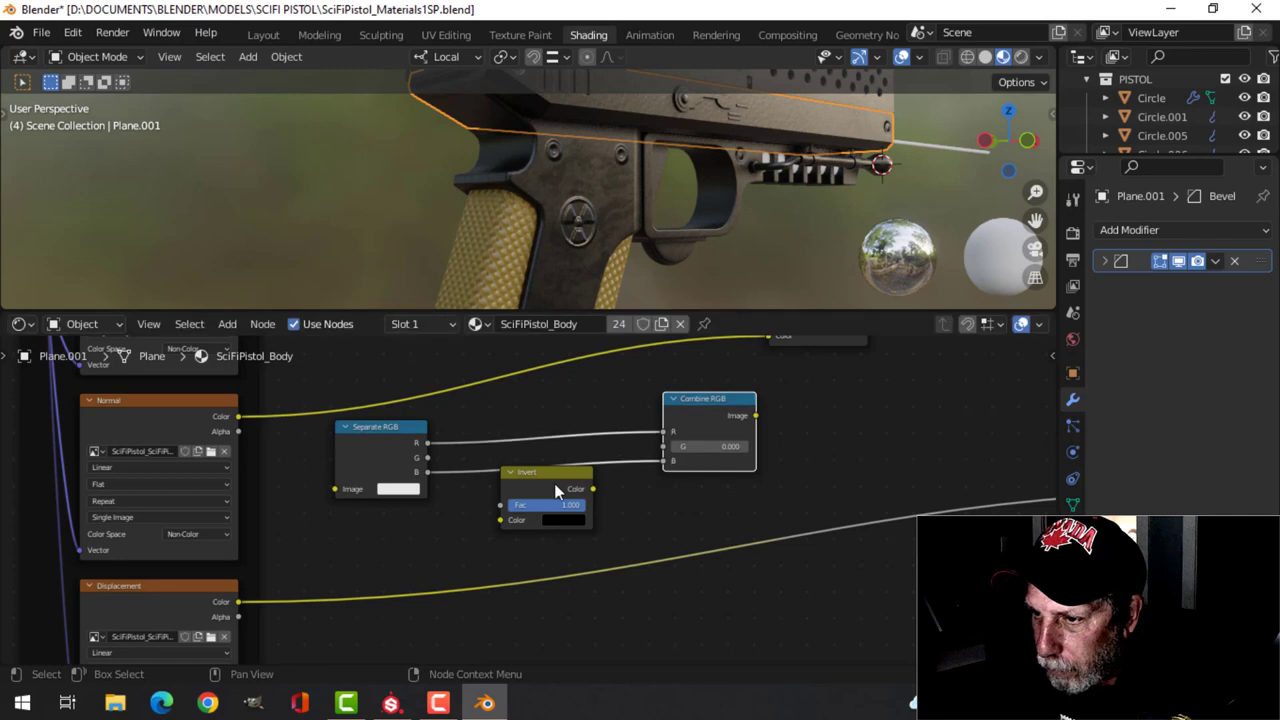
pyautogui.moveTo(428, 457); pyautogui.dragTo(500, 521)
pyautogui.moveTo(593, 488); pyautogui.dragTo(666, 450)
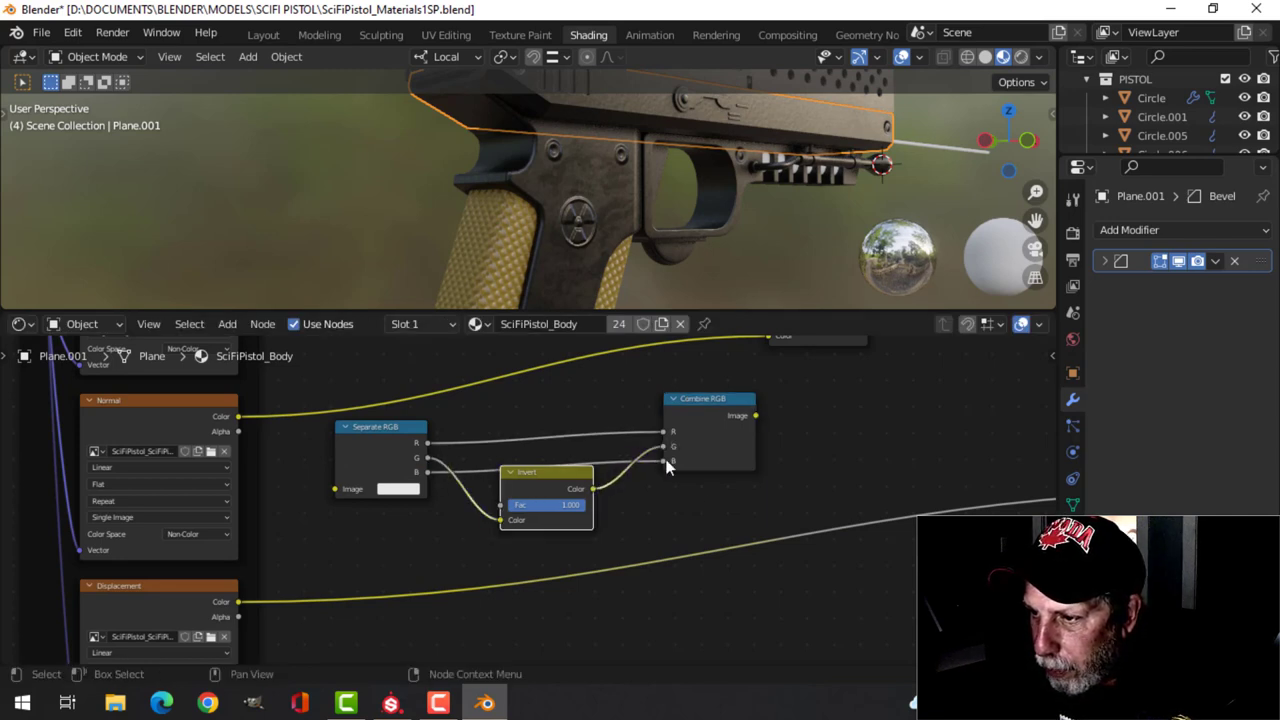
# Step: Reroute the Normal texture's Color into Separate RGB and link Combine RGB's Image output to the Normal Map node's Color input
pyautogui.scroll(-2, 766, 467)
pyautogui.moveTo(806, 429); pyautogui.dragTo(851, 431, button='middle')
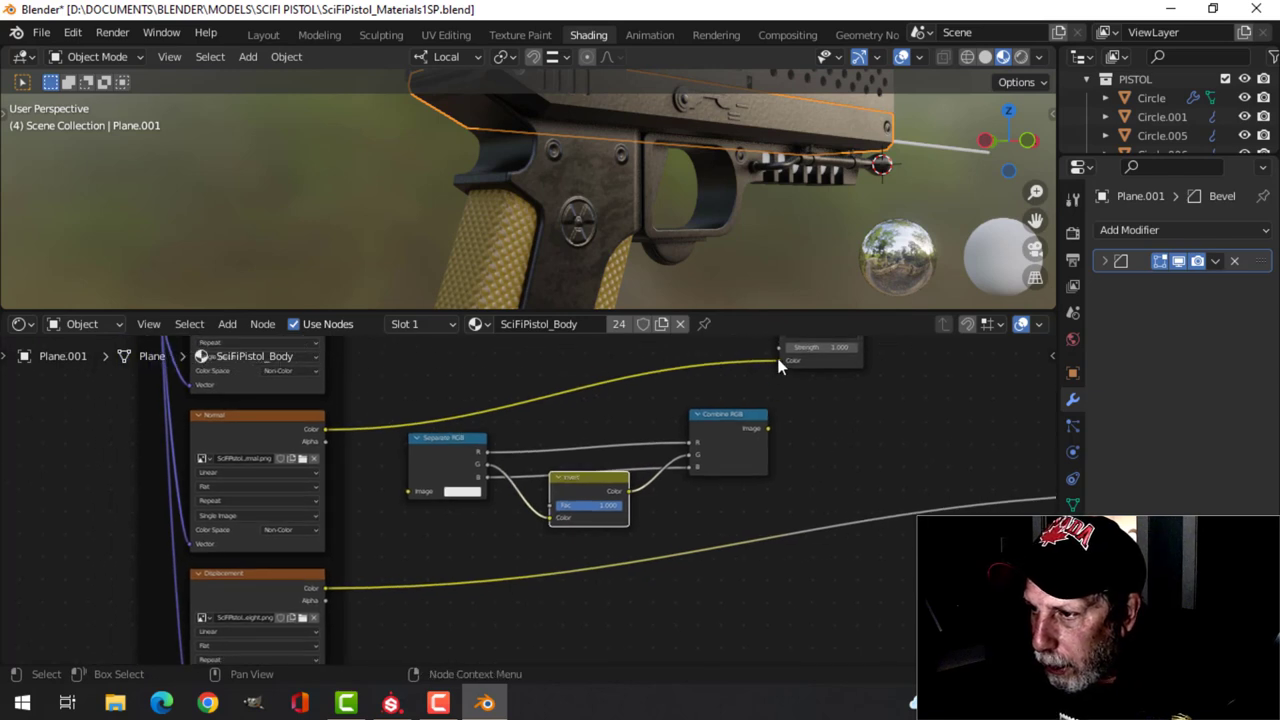
pyautogui.moveTo(779, 361); pyautogui.dragTo(411, 493)
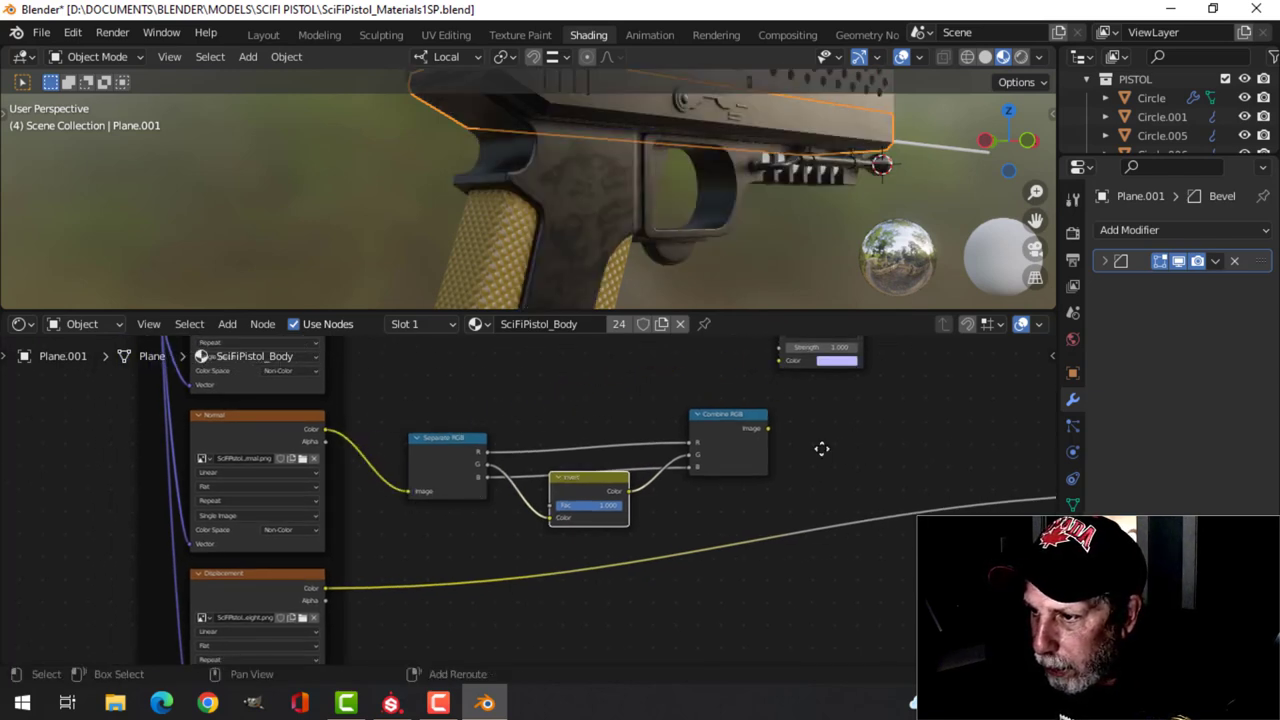
pyautogui.moveTo(820, 449); pyautogui.dragTo(626, 491, button='middle')
pyautogui.scroll(1, 640, 492)
pyautogui.moveTo(539, 489); pyautogui.dragTo(475, 476)
pyautogui.moveTo(576, 487); pyautogui.dragTo(560, 520, button='middle')
pyautogui.moveTo(503, 508); pyautogui.dragTo(573, 443)
pyautogui.scroll(1, 647, 179)
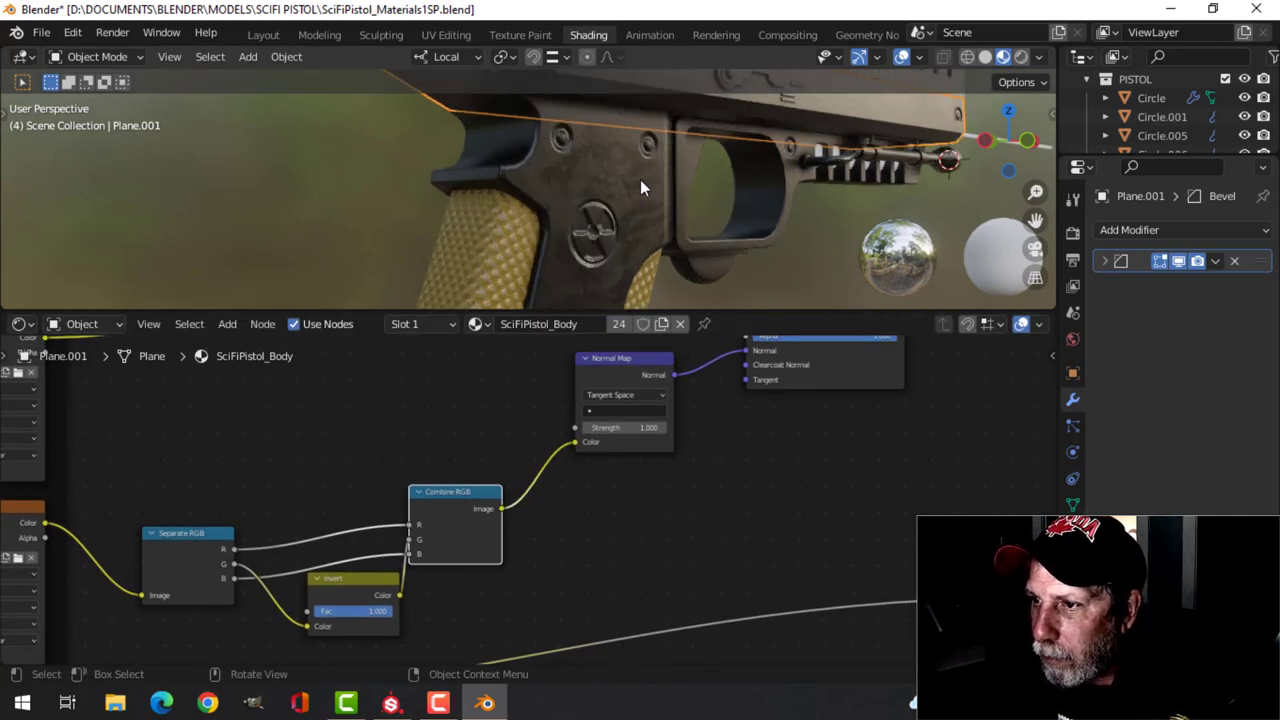
pyautogui.moveTo(640, 179); pyautogui.dragTo(450, 182, button='middle')
pyautogui.scroll(-3, 428, 156)
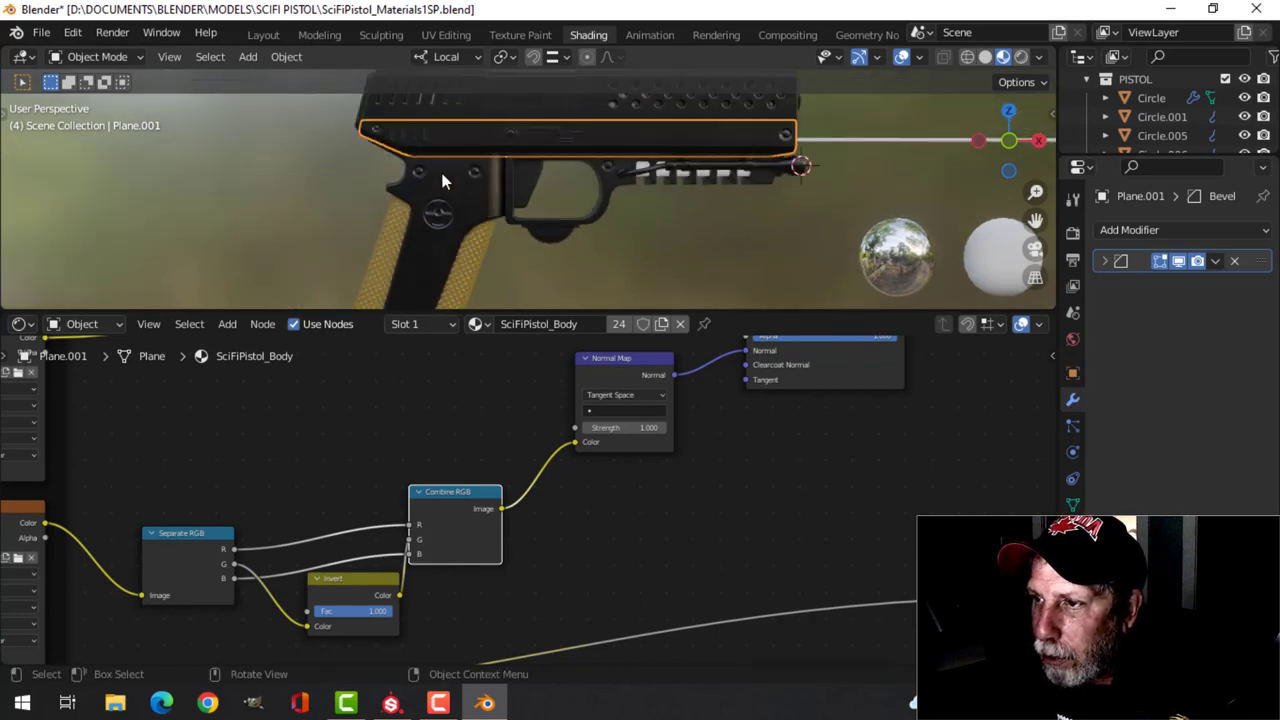
pyautogui.moveTo(578, 205); pyautogui.dragTo(476, 197, button='middle')
# Step: Inspect the pistol in the Layout workspace using Material Preview with the LIGHTS_CAMERA collection shown, and save the file
pyautogui.click(266, 35)
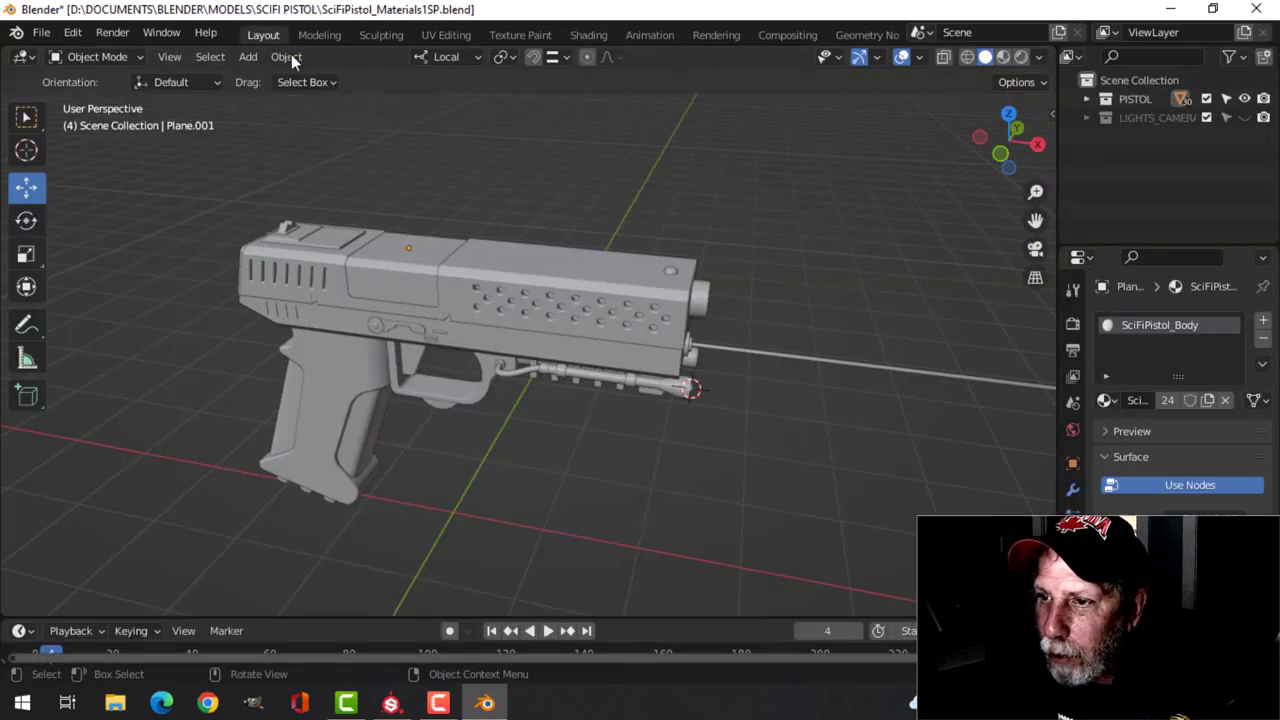
pyautogui.click(1004, 57)
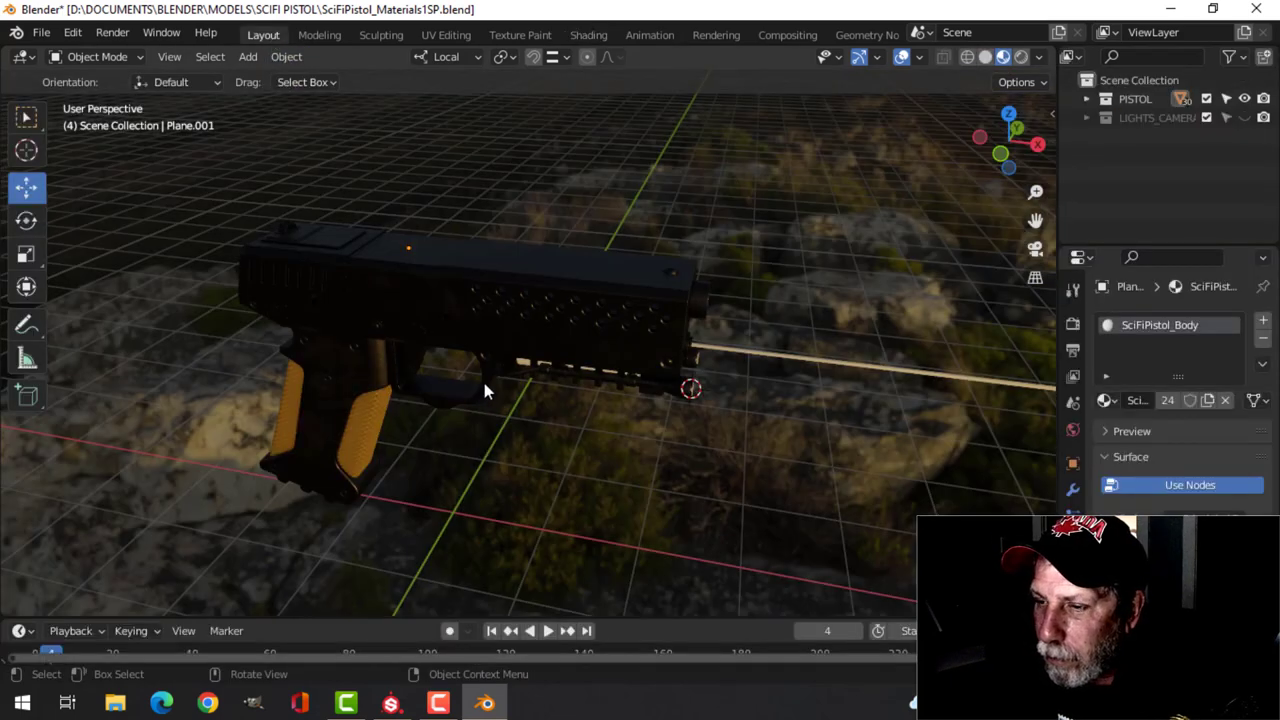
pyautogui.click(1246, 118)
pyautogui.scroll(3, 510, 388)
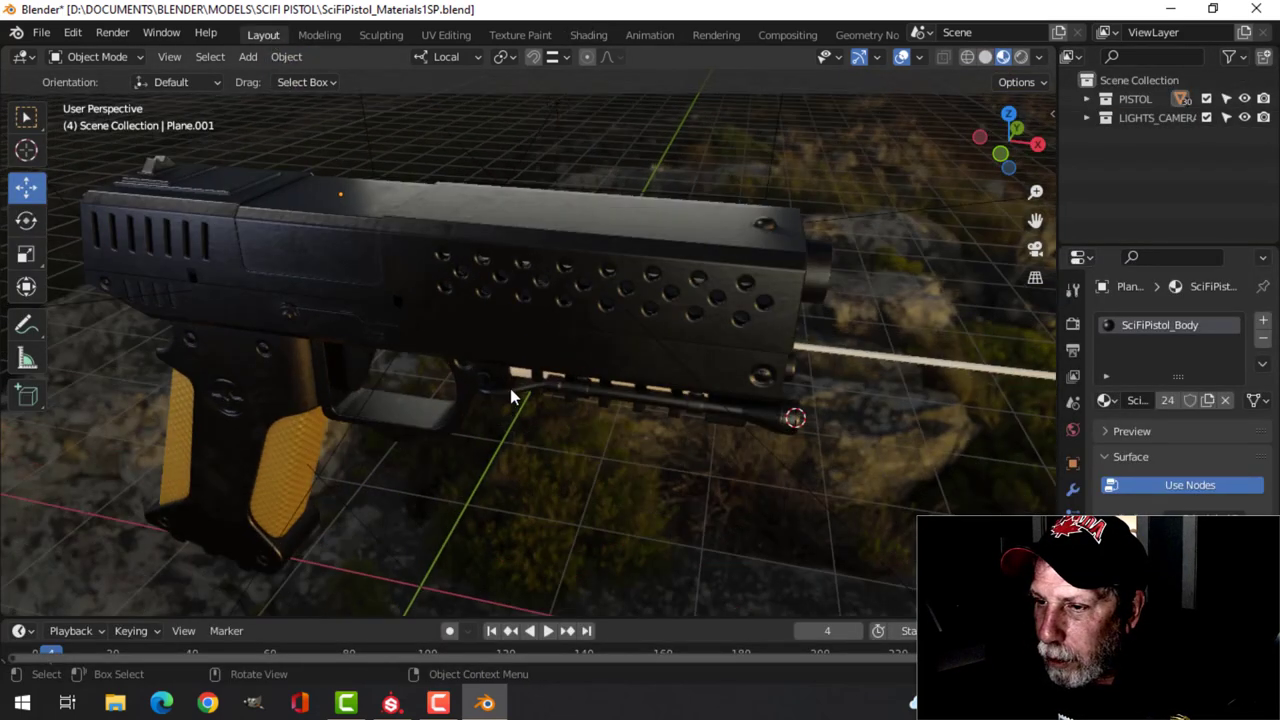
pyautogui.moveTo(510, 388); pyautogui.dragTo(420, 229, button='middle')
pyautogui.scroll(-3, 666, 320)
pyautogui.moveTo(666, 320); pyautogui.dragTo(590, 366, button='middle')
pyautogui.hotkey('ctrl', 's')
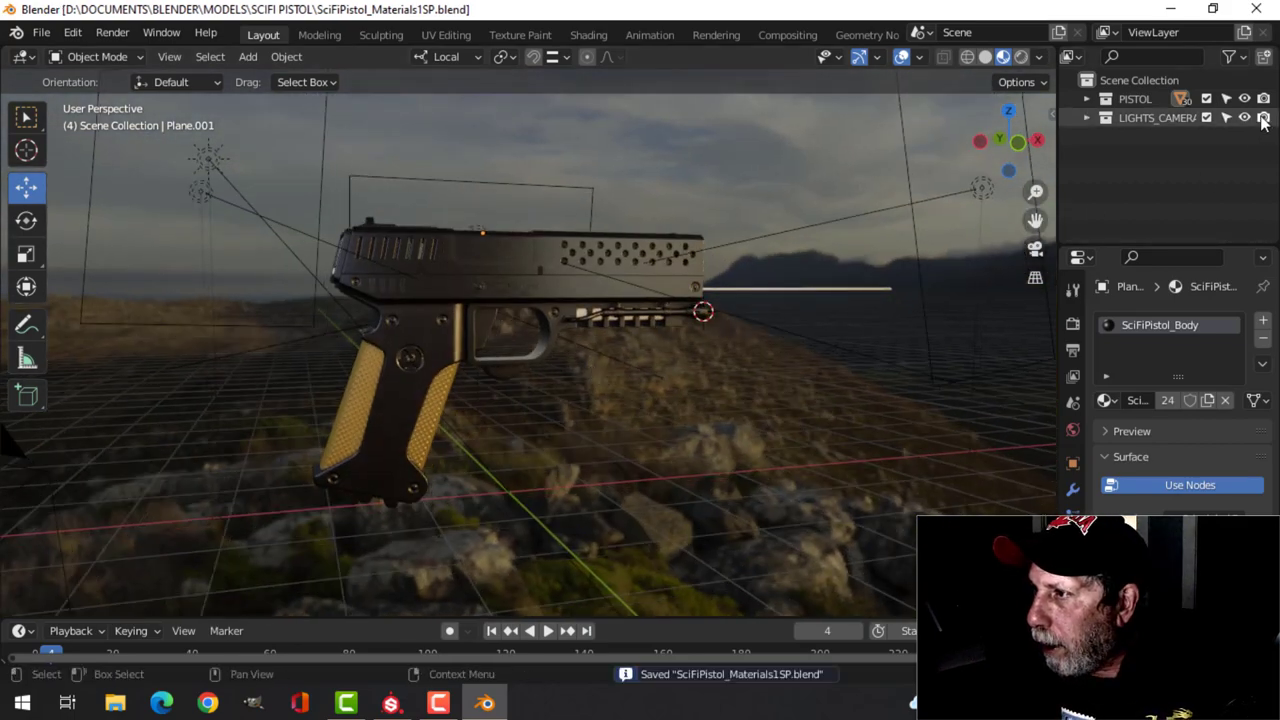
# Step: Hide the LIGHTS_CAMERA collection and turn off Scene World in the viewport's Material Preview shading
pyautogui.click(1245, 118)
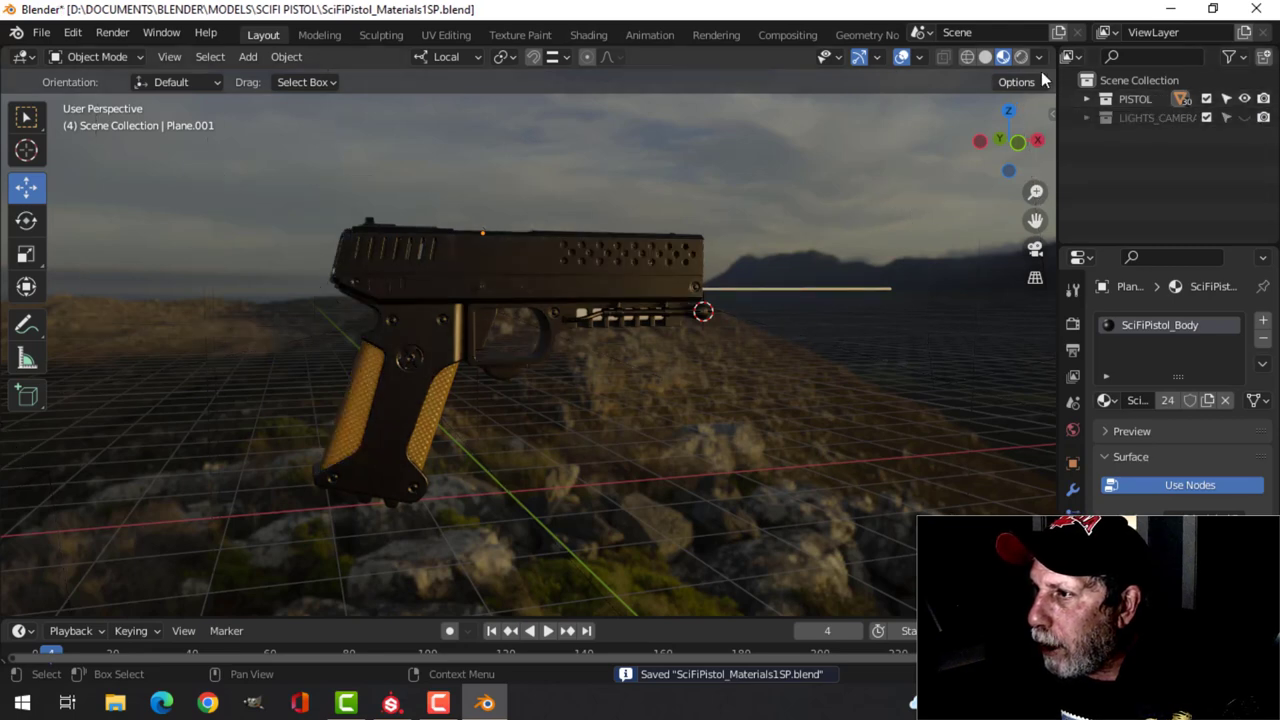
pyautogui.click(1039, 57)
pyautogui.click(932, 170)
pyautogui.scroll(5, 675, 335)
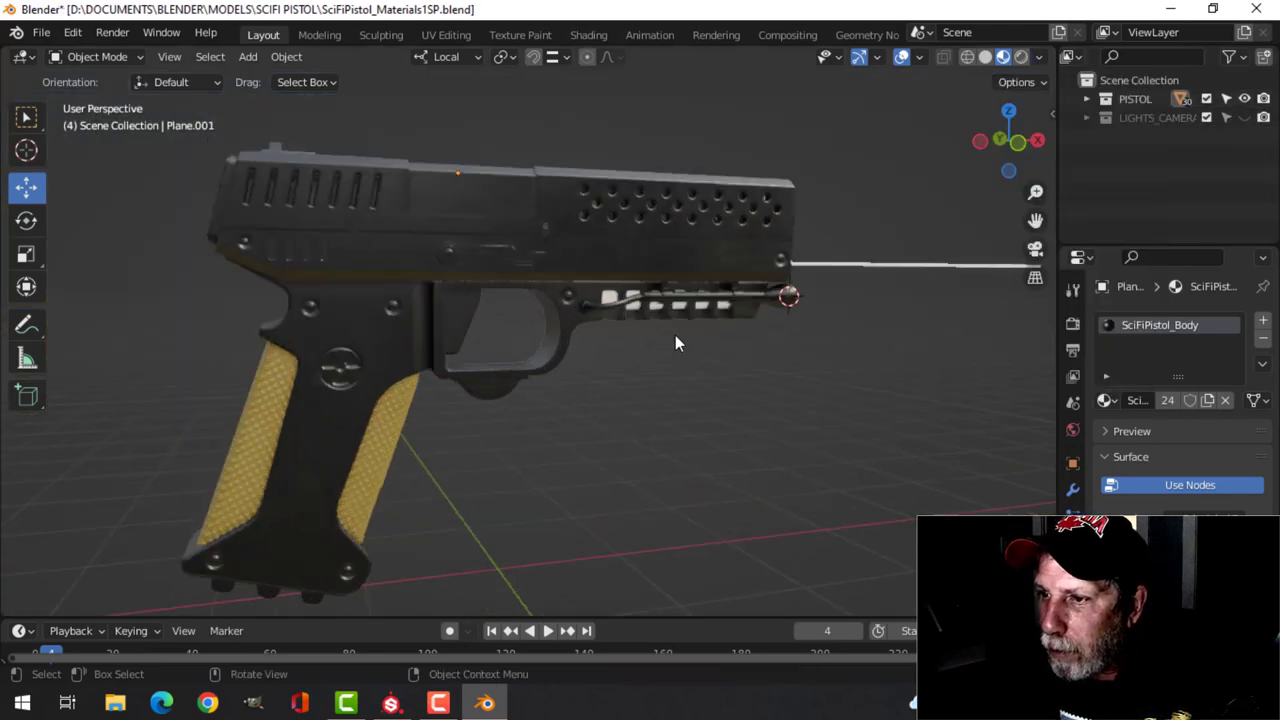
# Step: Place the 3D cursor in front view on the lower body near the muzzle end, above the accessory rail, and return to the Move tool
pyautogui.press('KP_1')
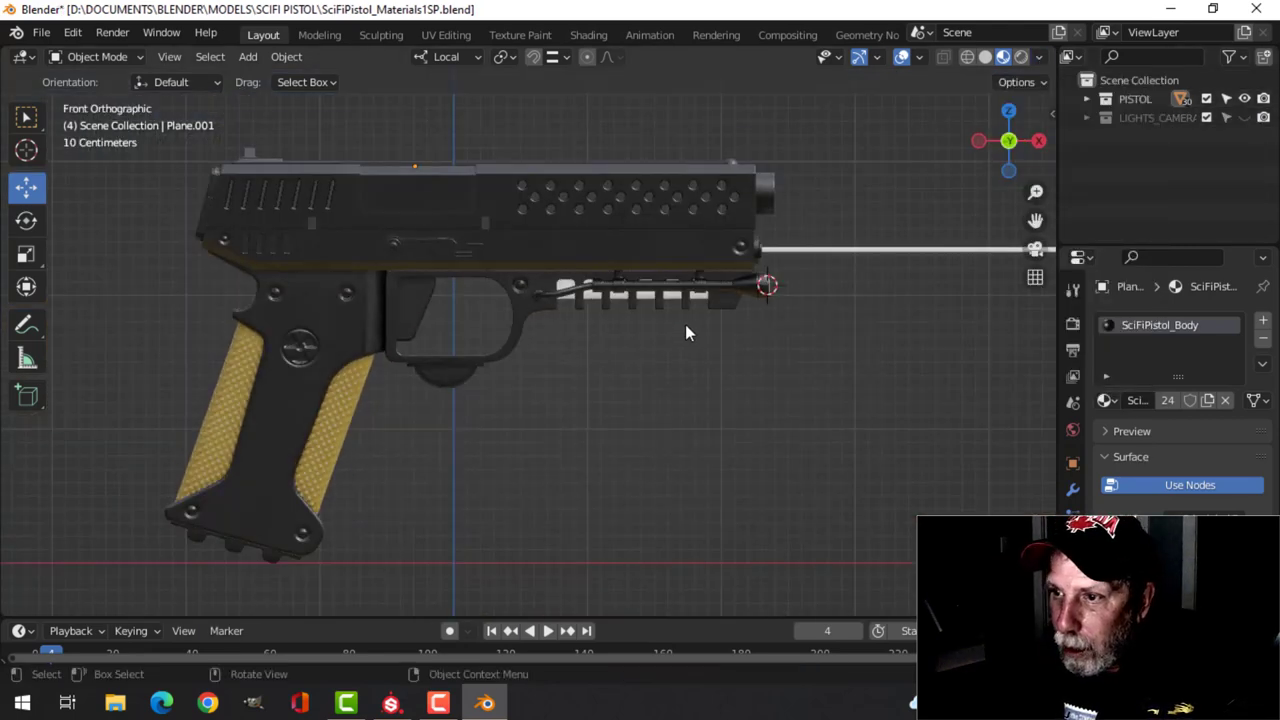
pyautogui.keyDown('shift'); pyautogui.moveTo(597, 340); pyautogui.dragTo(654, 359, button='middle'); pyautogui.keyUp('shift')
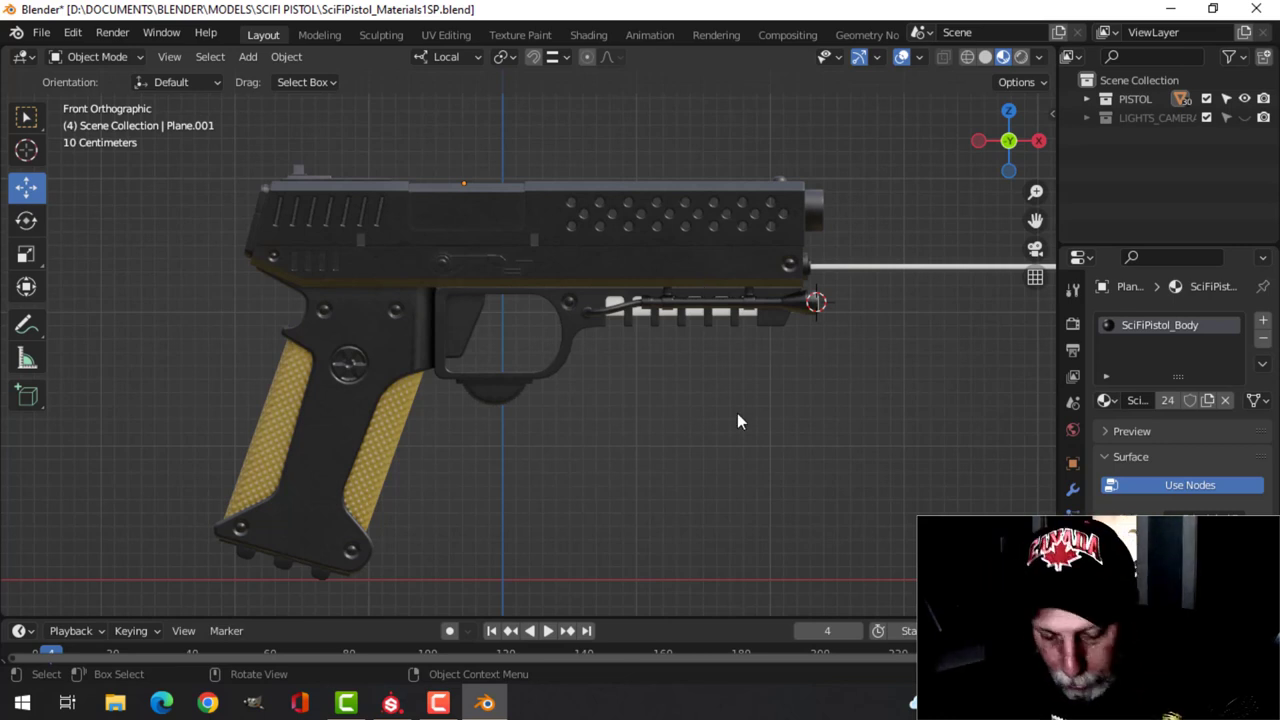
pyautogui.scroll(1, 699, 417)
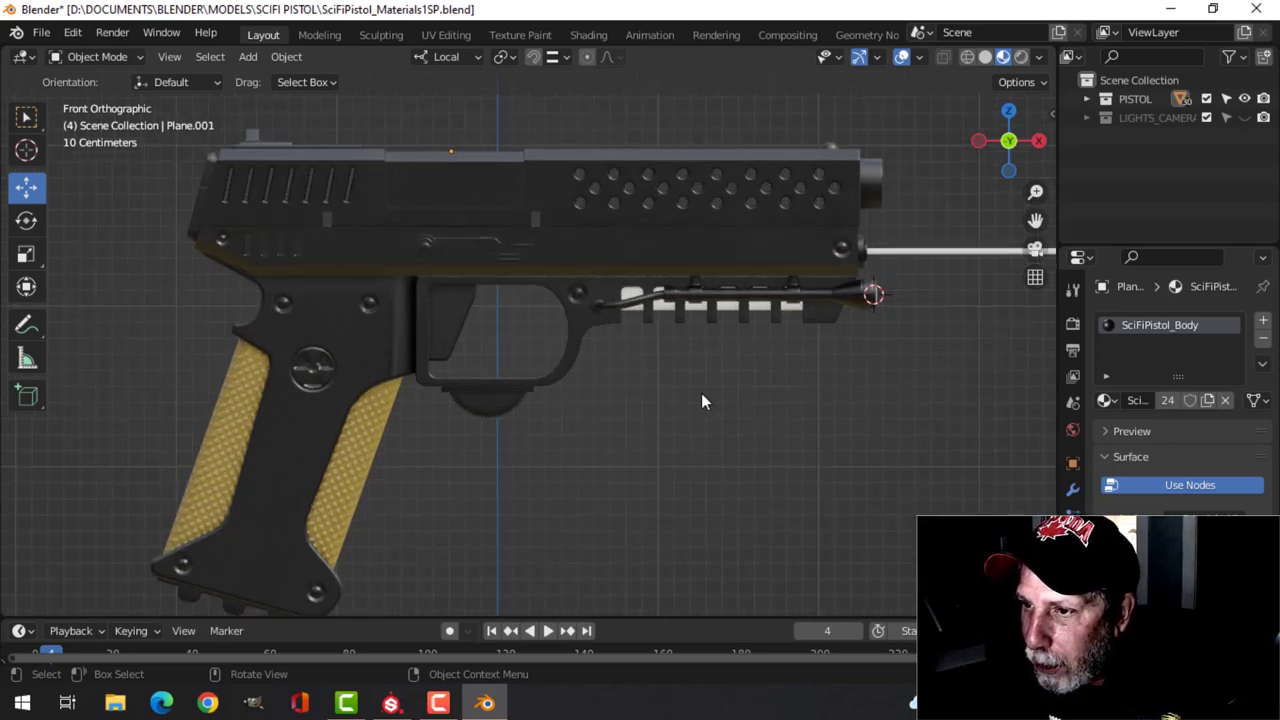
pyautogui.scroll(-1, 701, 401)
pyautogui.keyDown('shift'); pyautogui.moveTo(717, 383); pyautogui.dragTo(641, 384, button='middle'); pyautogui.keyUp('shift')
pyautogui.scroll(1, 674, 384)
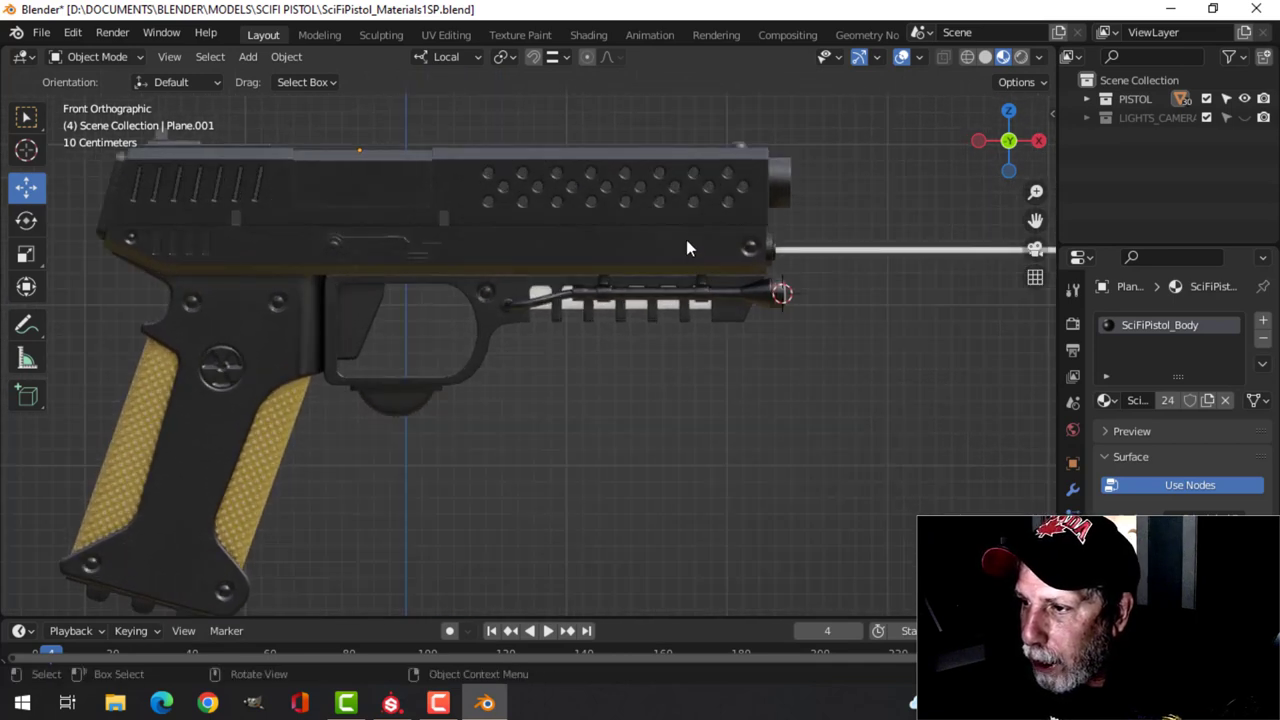
pyautogui.click(26, 150)
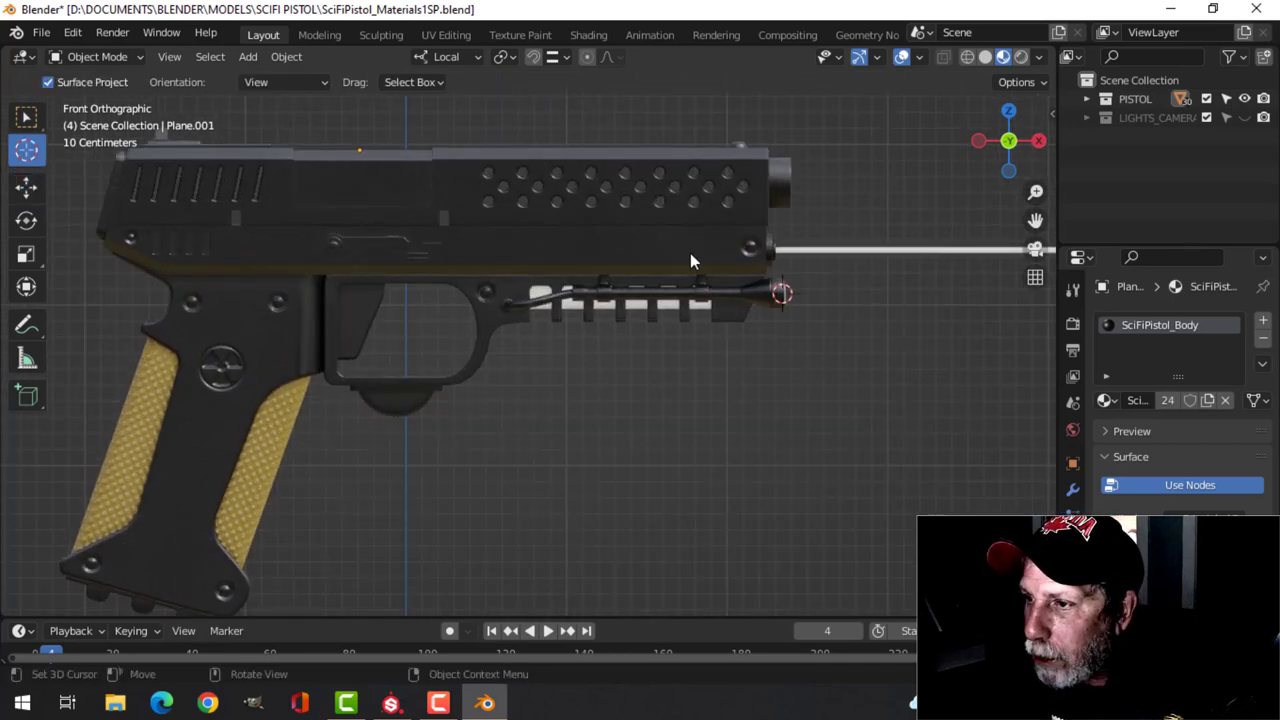
pyautogui.click(25, 188)
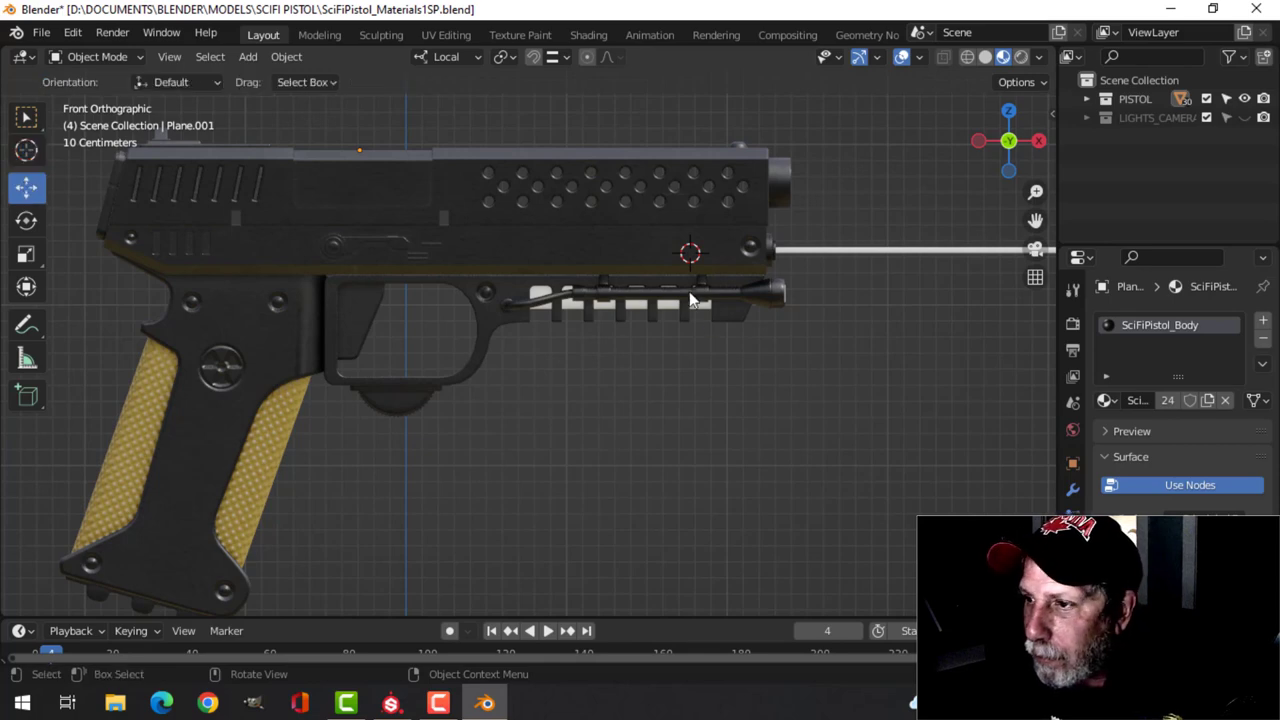
# Step: Import SciFiPistol_ParticleAccelerator.png from the LABELS AND DECALS/SCIFI PISTOL folder as an image plane at the 3D cursor in front view
pyautogui.moveTo(774, 357); pyautogui.dragTo(617, 392, button='middle')
pyautogui.press('KP_1')
pyautogui.scroll(-1, 776, 386)
pyautogui.hotkey('shift', 'a')
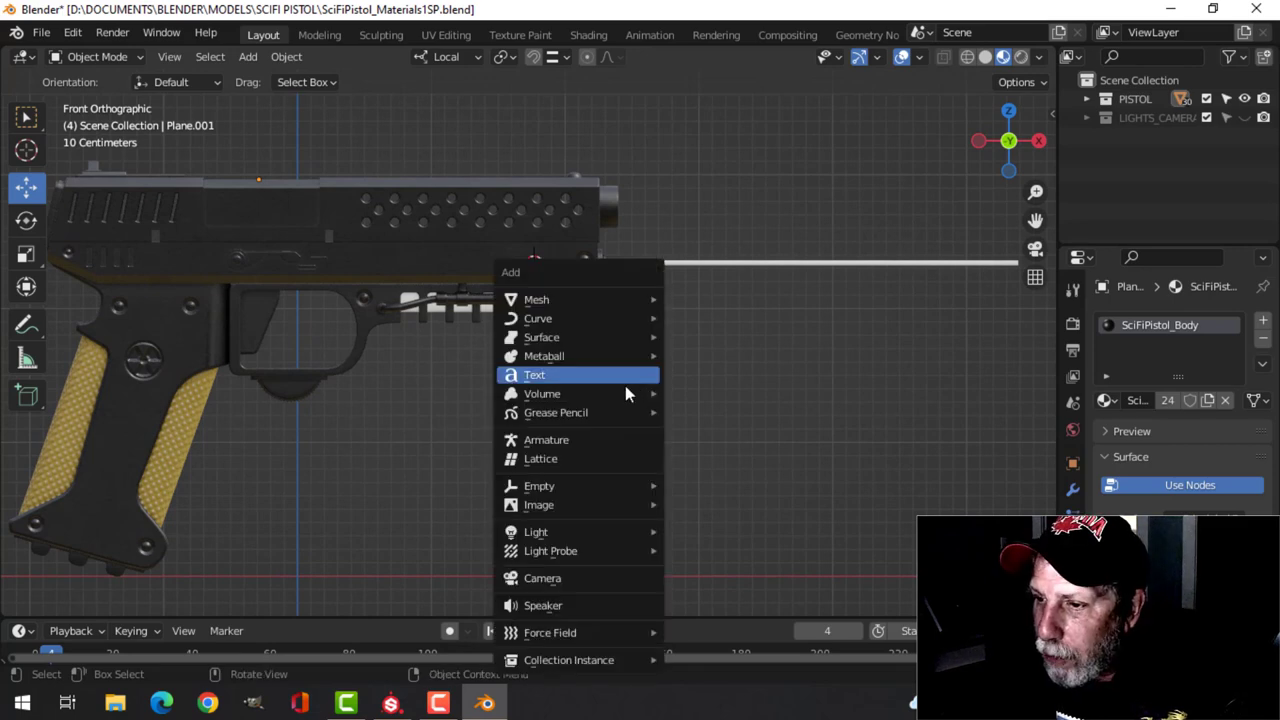
pyautogui.moveTo(578, 506)
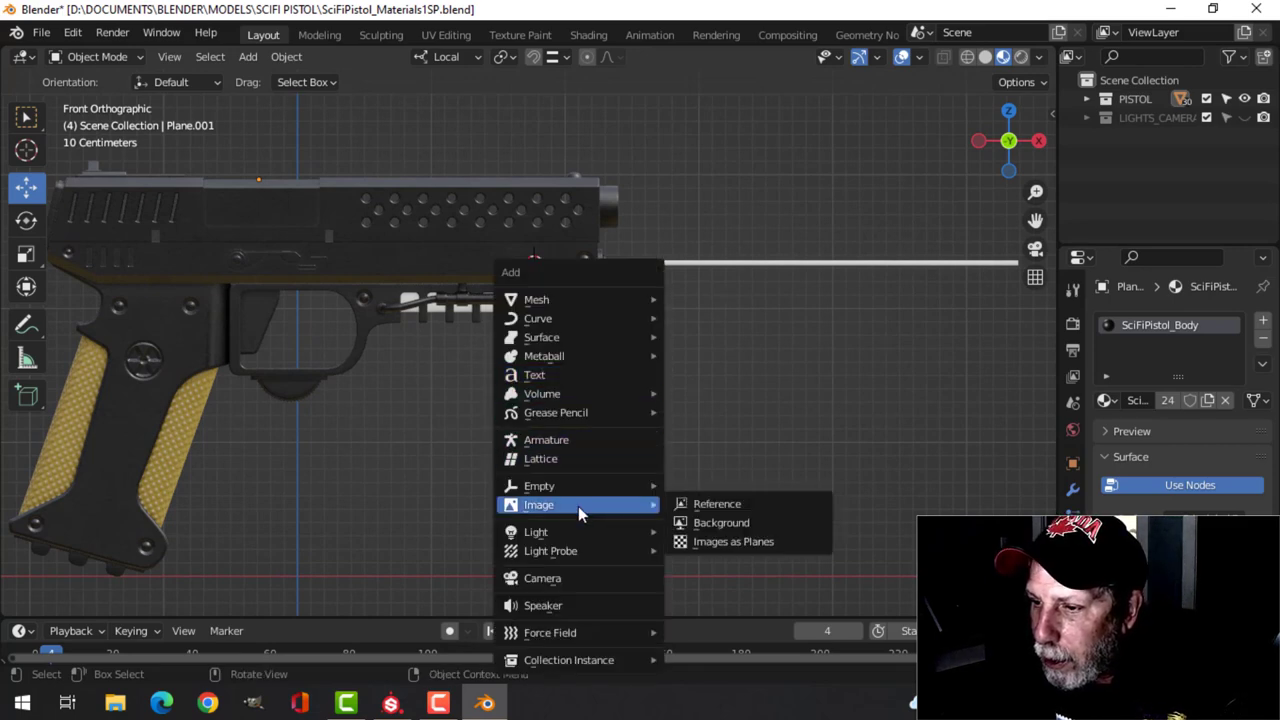
pyautogui.click(720, 542)
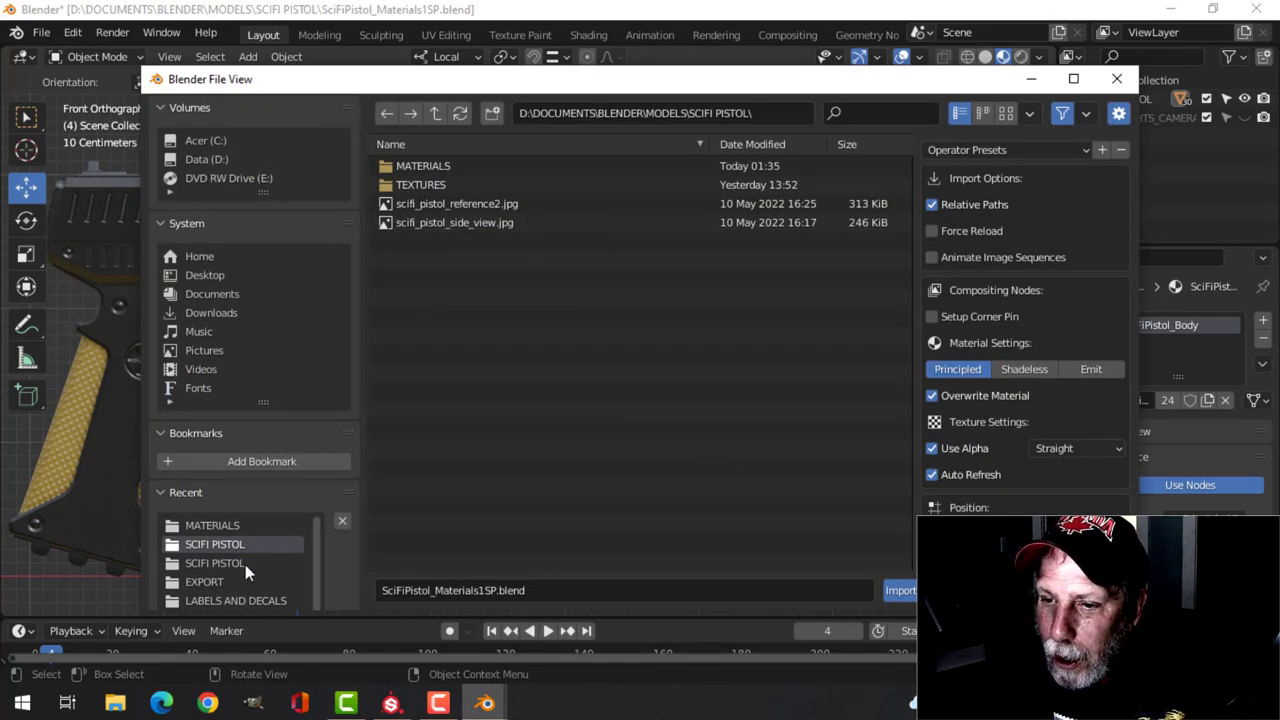
pyautogui.click(249, 600)
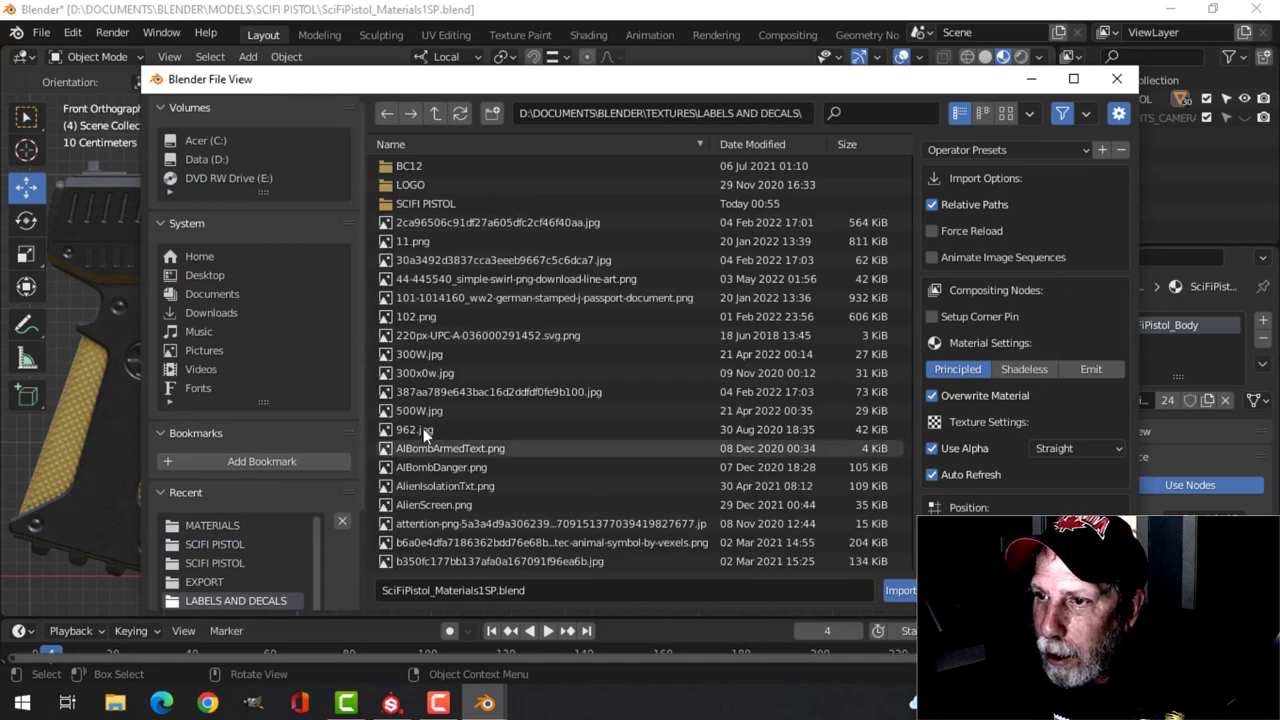
pyautogui.click(425, 205)
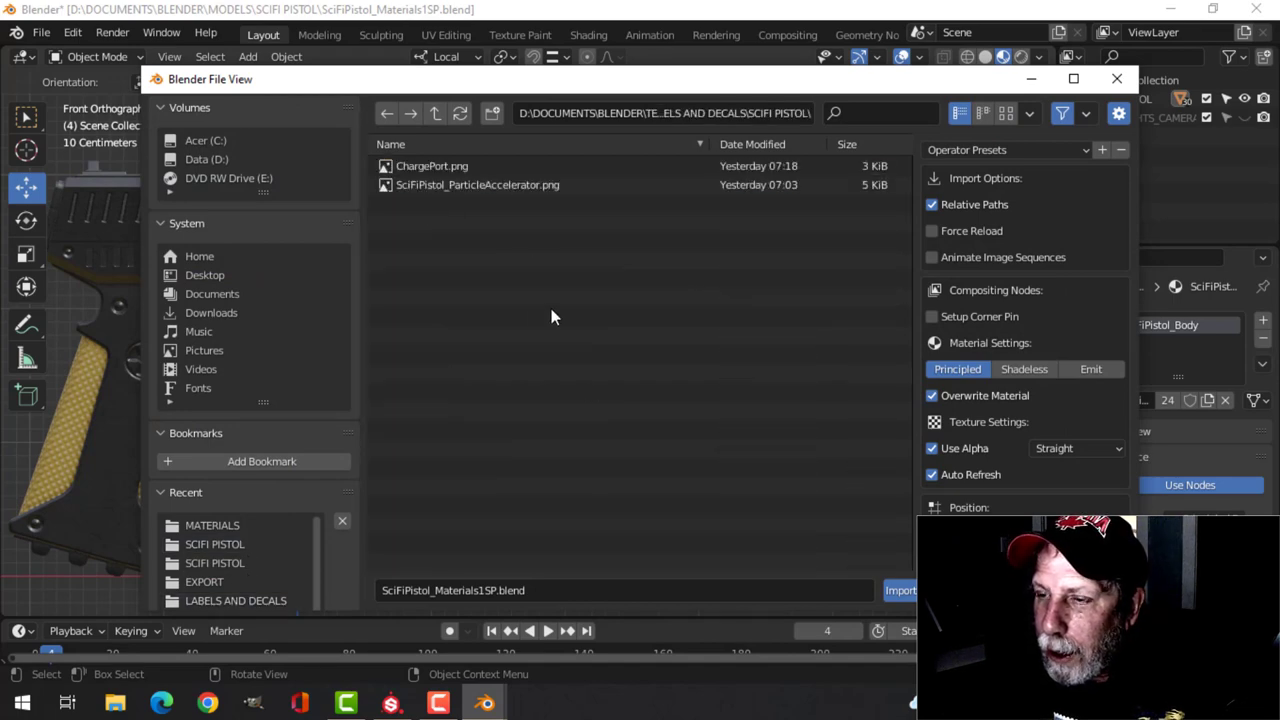
pyautogui.click(1006, 113)
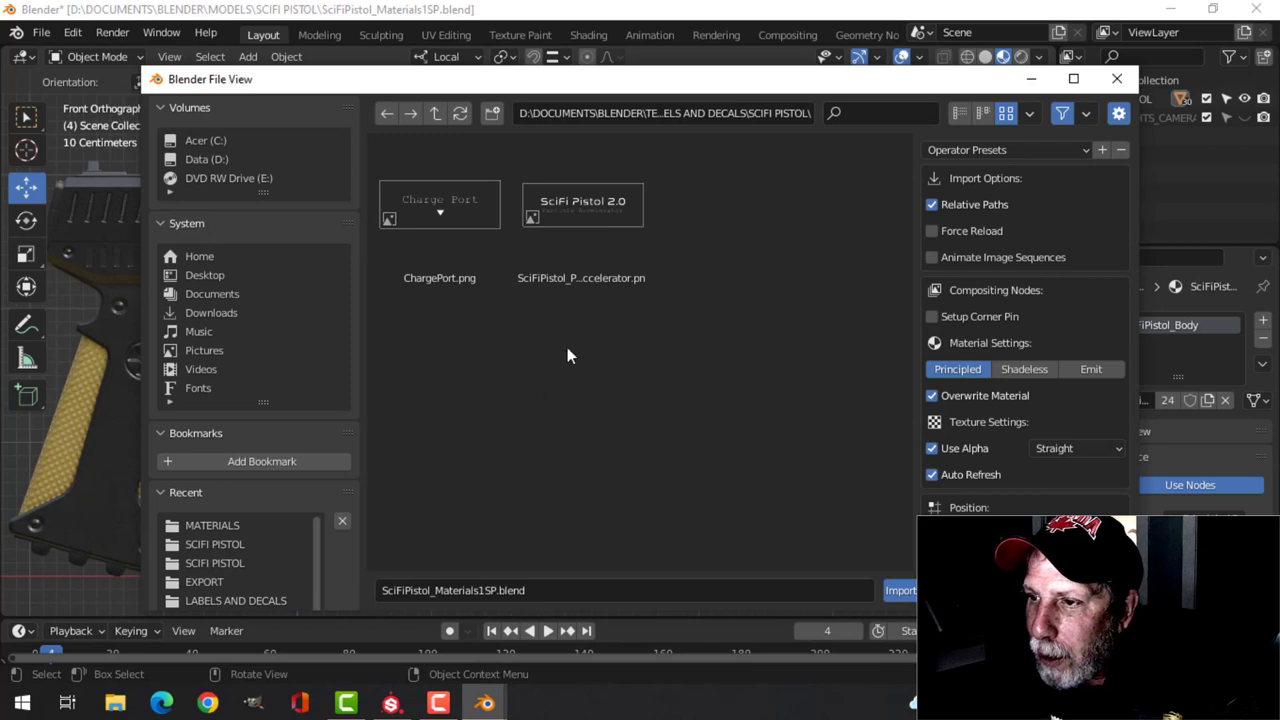
pyautogui.click(590, 212)
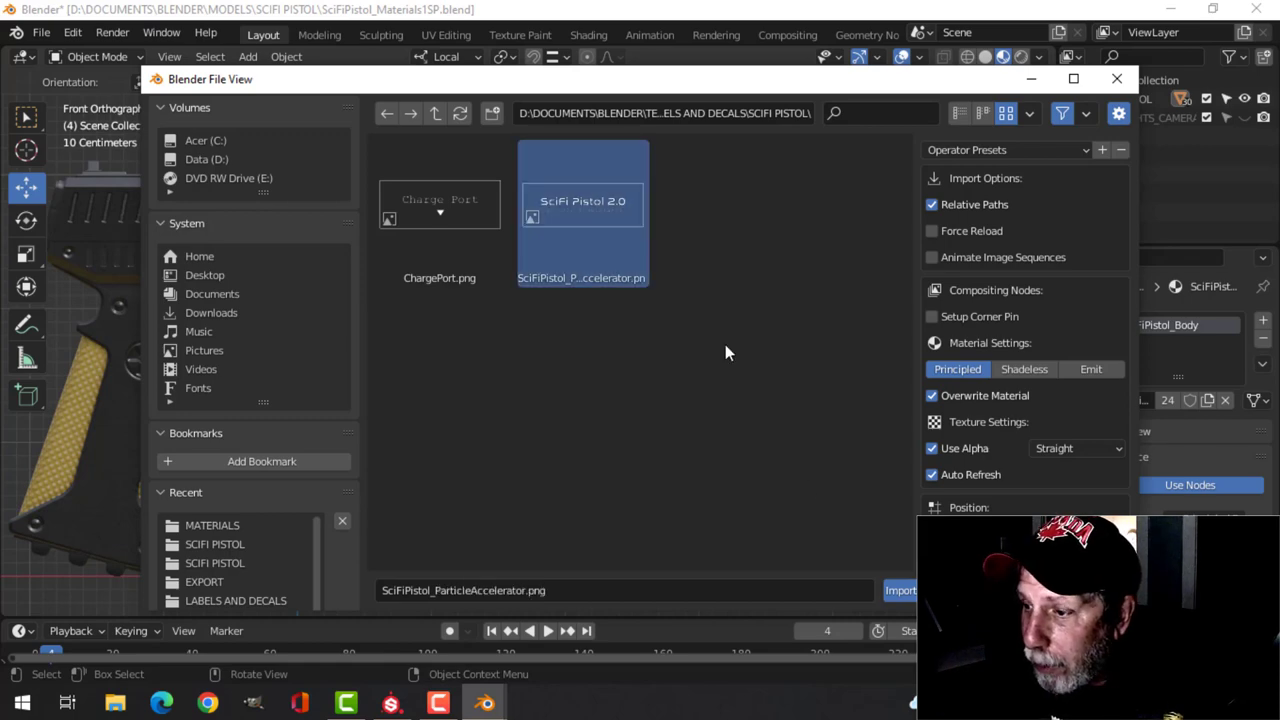
pyautogui.click(903, 590)
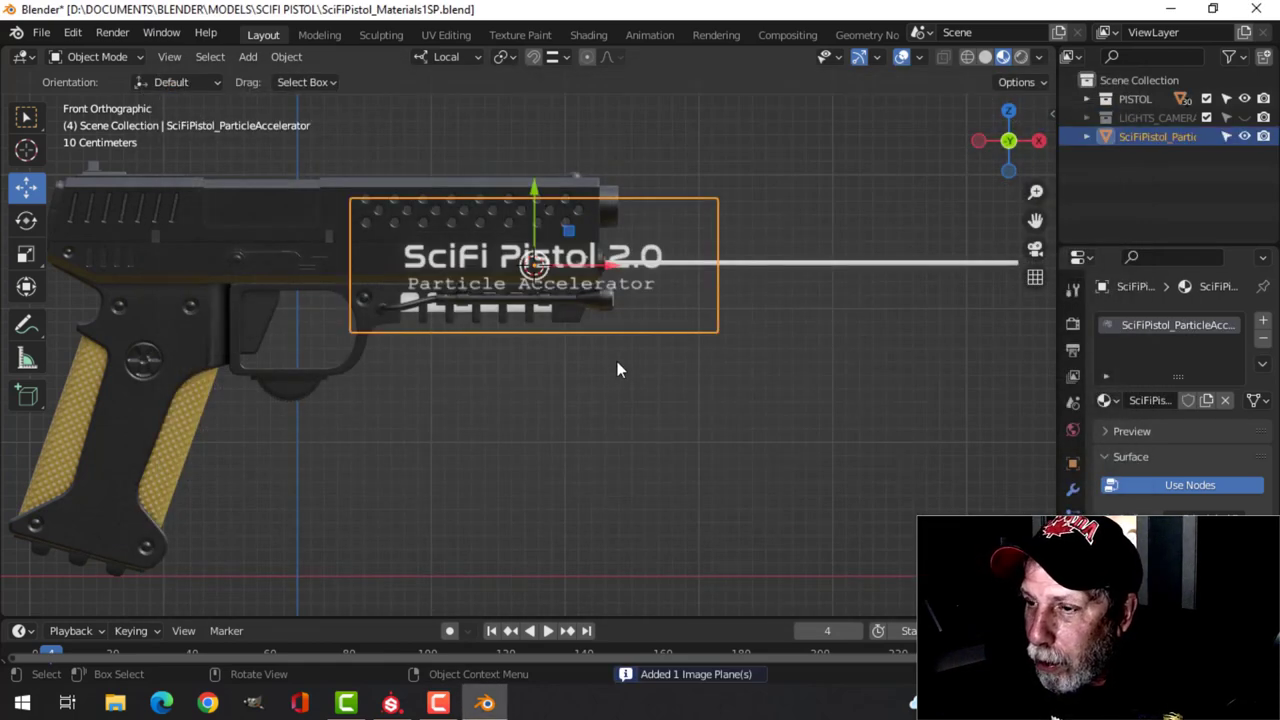
# Step: In Edit Mode, scale the decal plane to about 0.433 and move it about -0.107 m in X and 0.029 m in Z onto the lower body
pyautogui.scroll(2, 617, 358)
pyautogui.press('Tab')
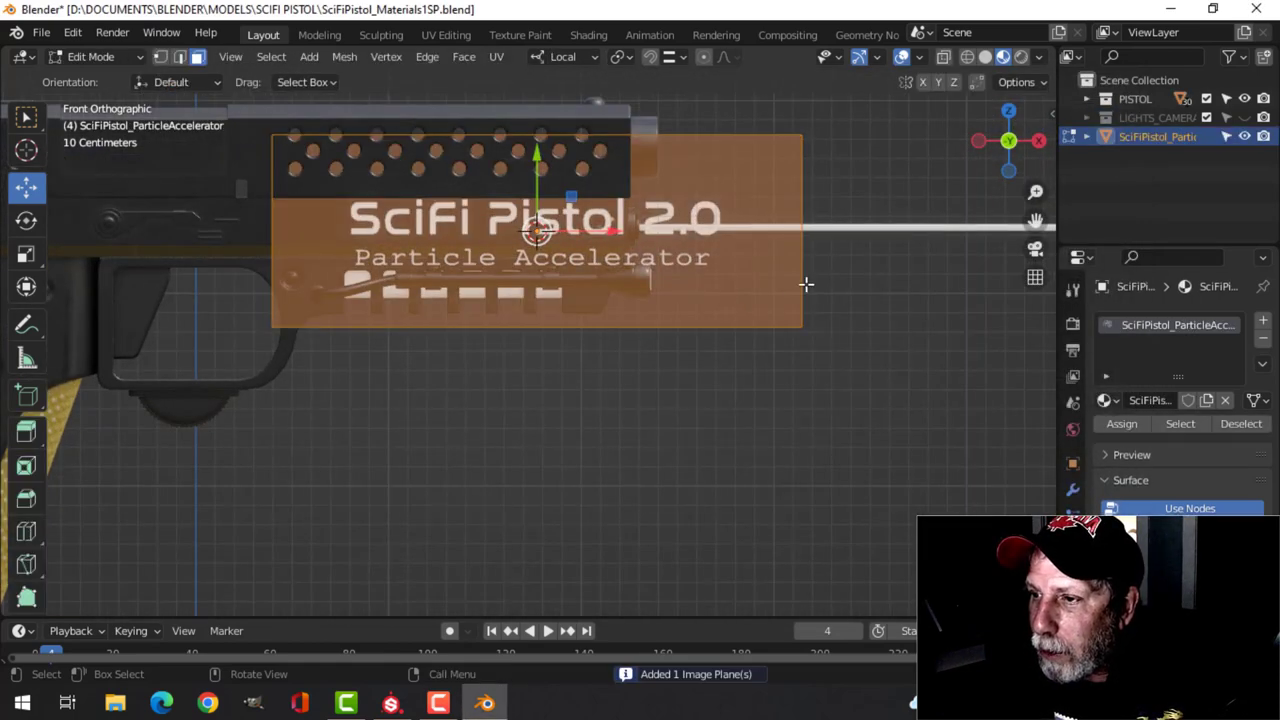
pyautogui.press('s')
pyautogui.click(629, 293)
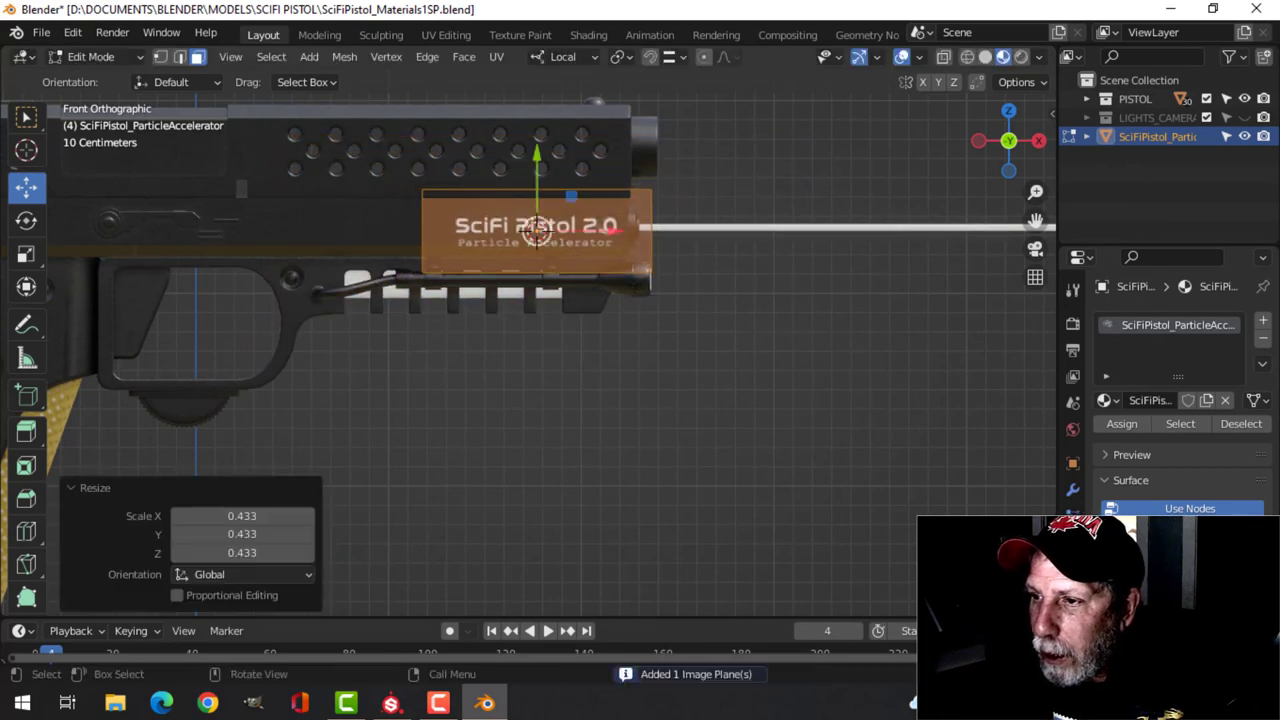
pyautogui.press('g')
pyautogui.click(606, 289)
pyautogui.scroll(3, 590, 280)
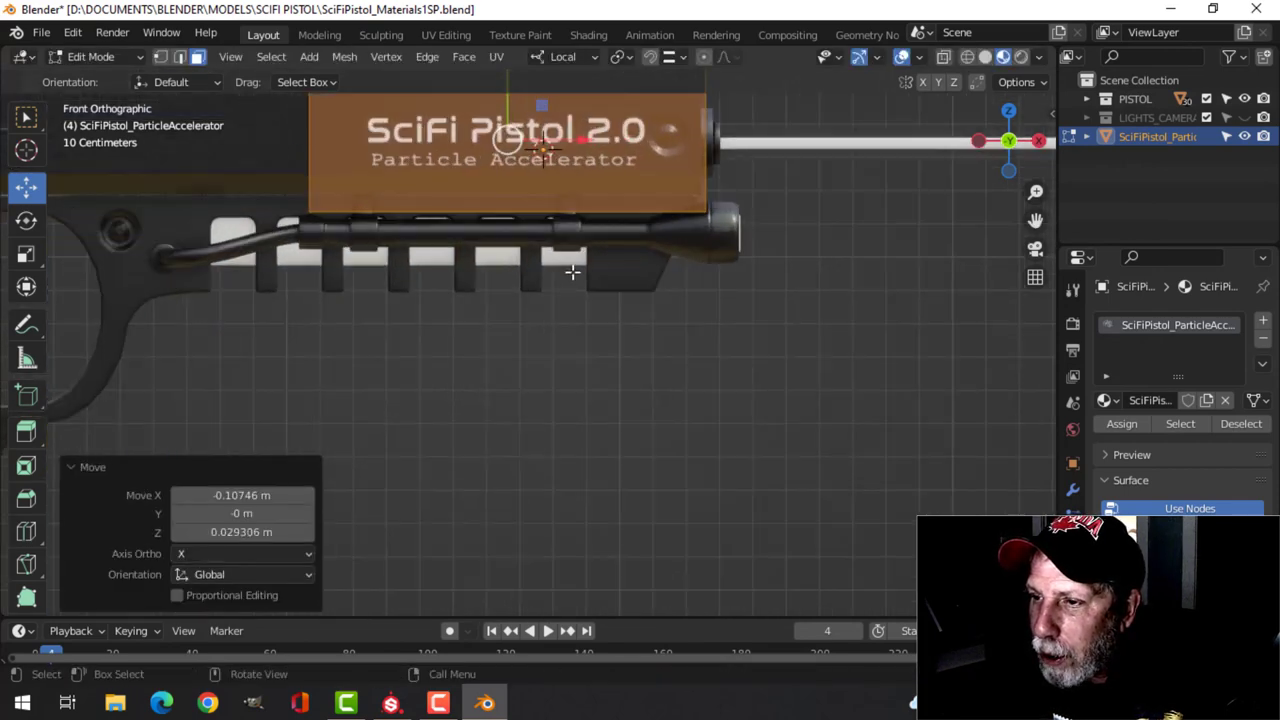
pyautogui.scroll(-3, 564, 398)
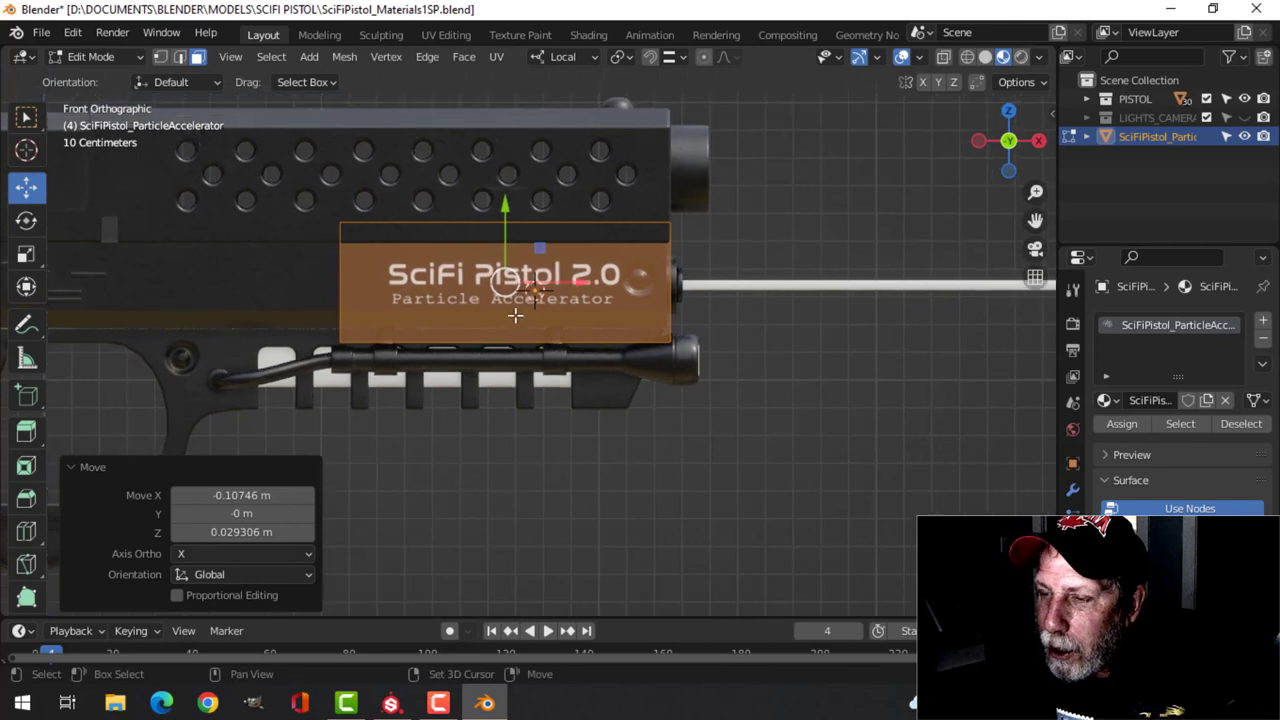
# Step: Add a centred vertical loop cut to the decal plane and bevel it into two edges just outside both ends of the text
pyautogui.hotkey('ctrl', 'r')
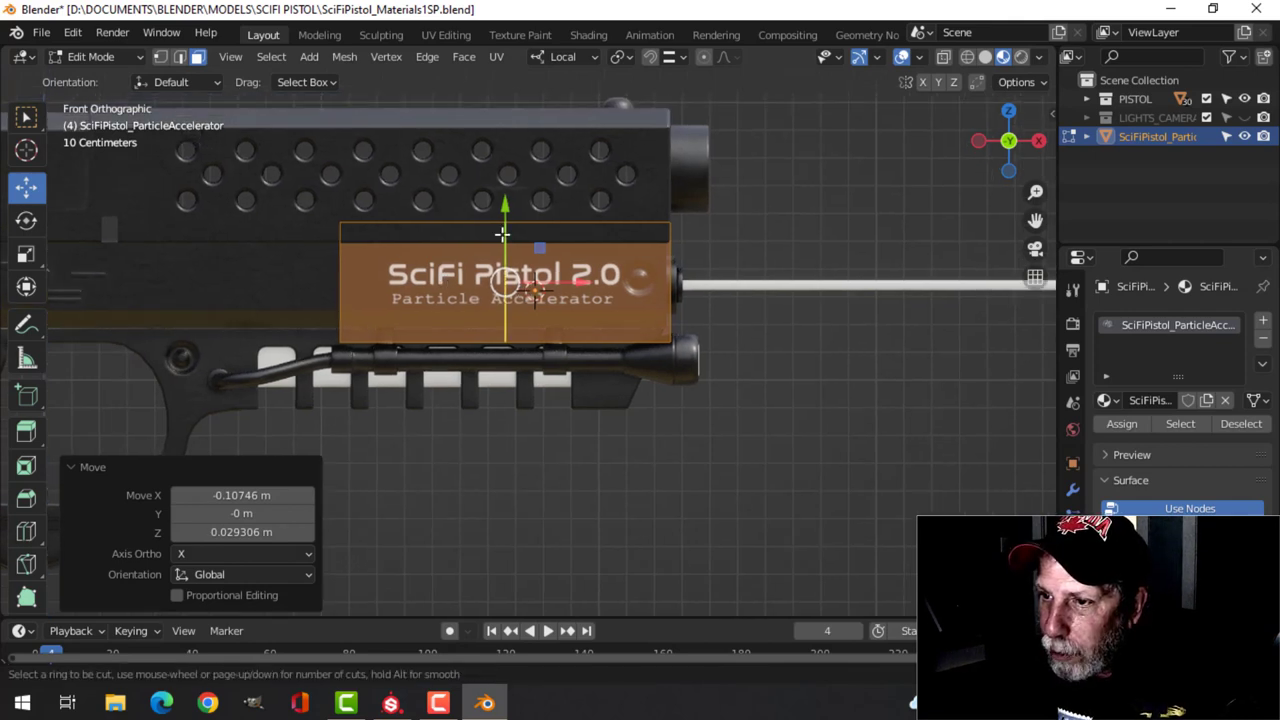
pyautogui.click(502, 234)
pyautogui.rightClick(634, 271)
pyautogui.hotkey('ctrl', 'b')
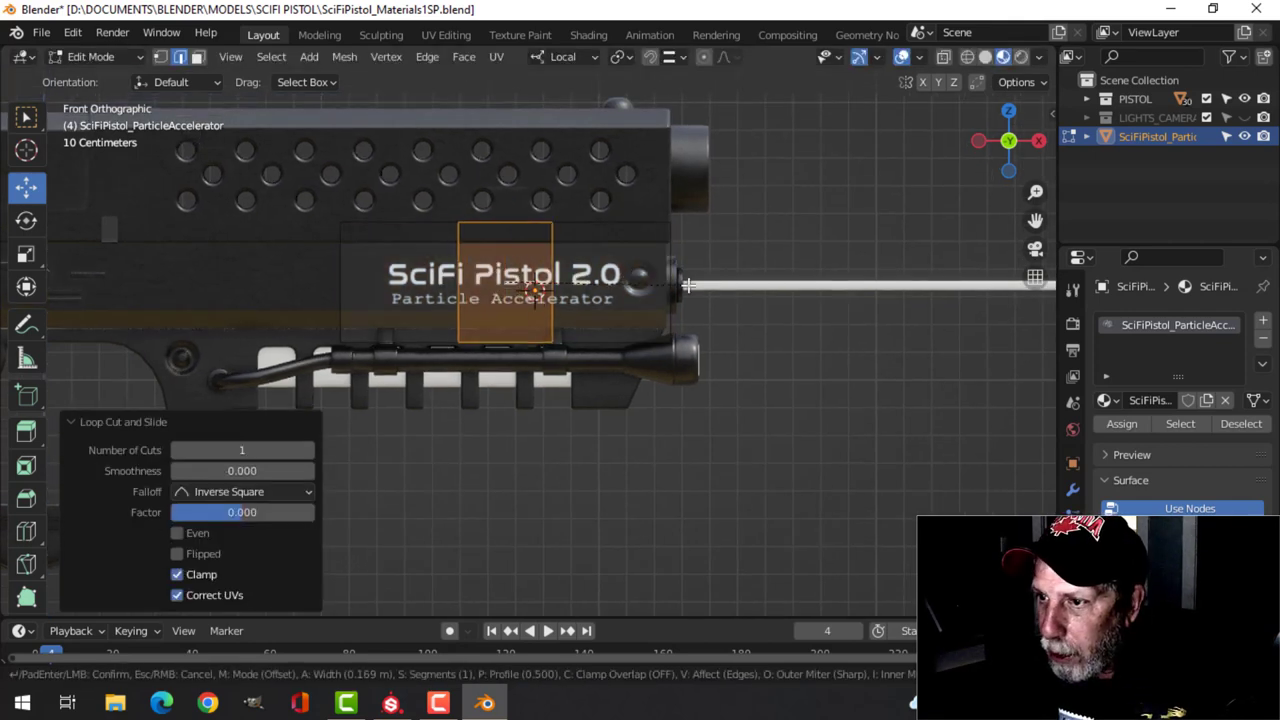
pyautogui.click(759, 283)
# Step: Delete the two empty side faces of the decal plane beyond the text
pyautogui.hotkey('alt', 'a')
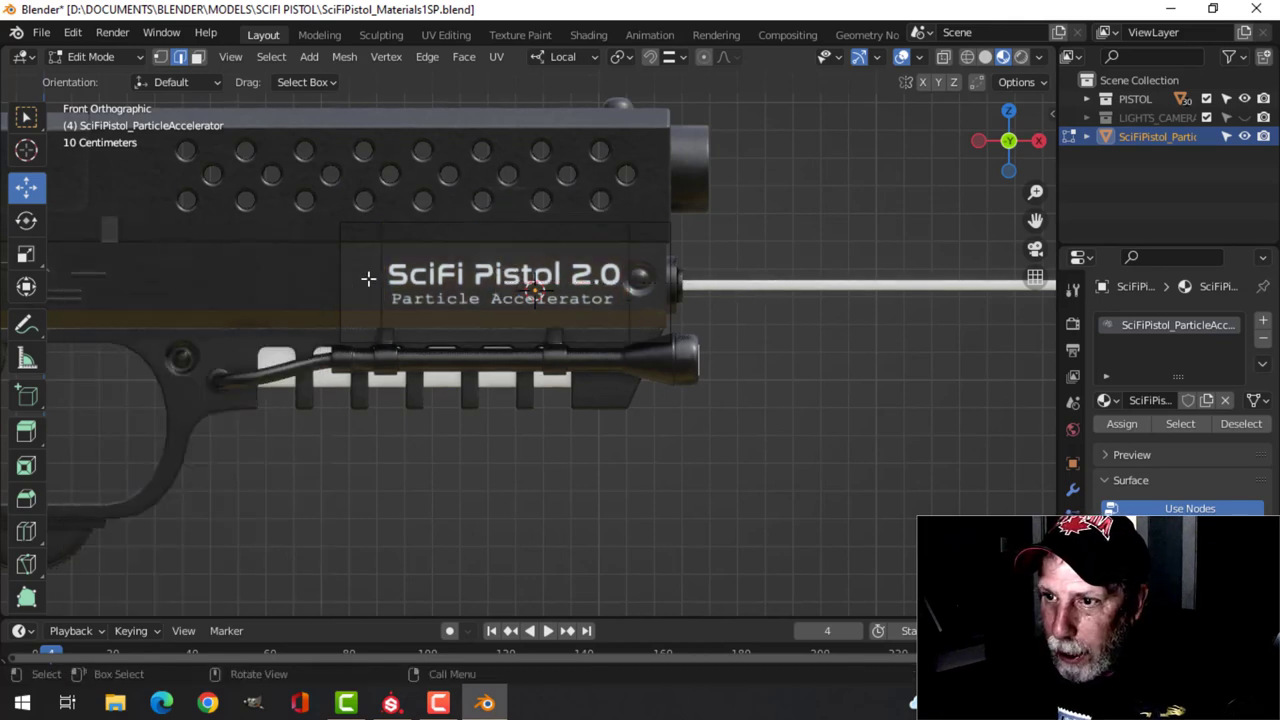
pyautogui.press('3')
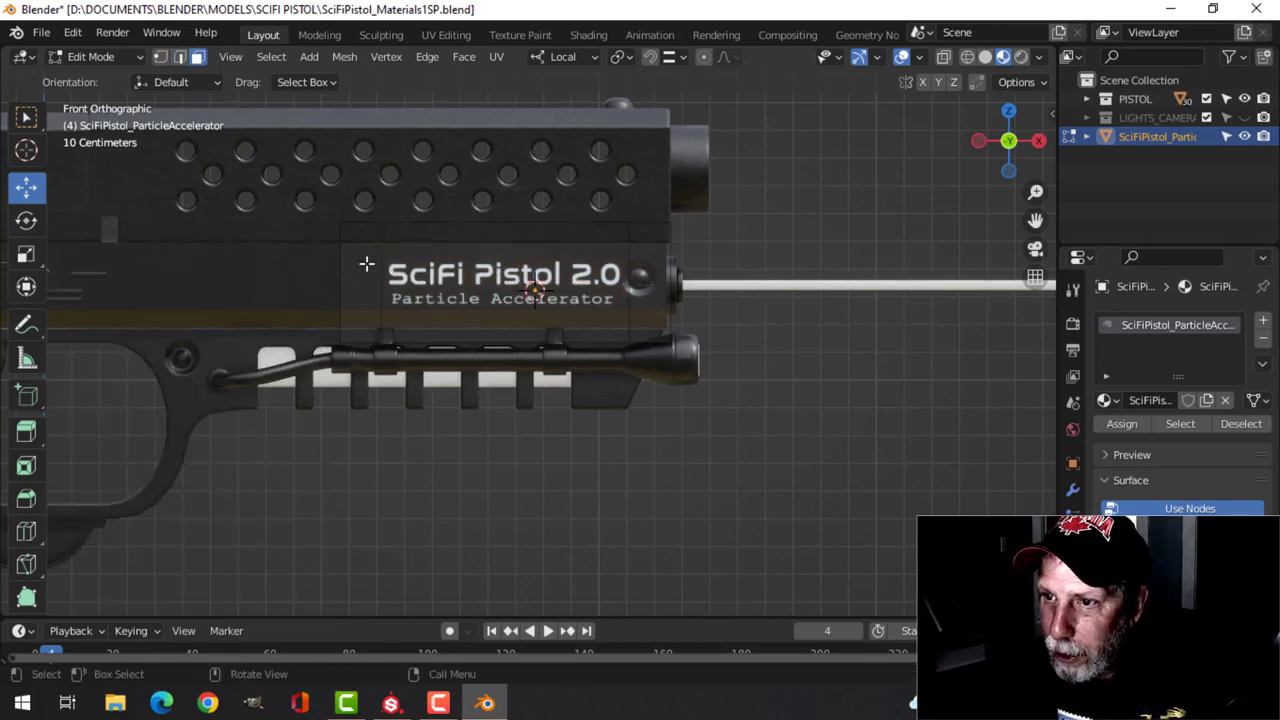
pyautogui.click(366, 263)
pyautogui.keyDown('shift'); pyautogui.click(645, 266); pyautogui.keyUp('shift')
pyautogui.press('x')
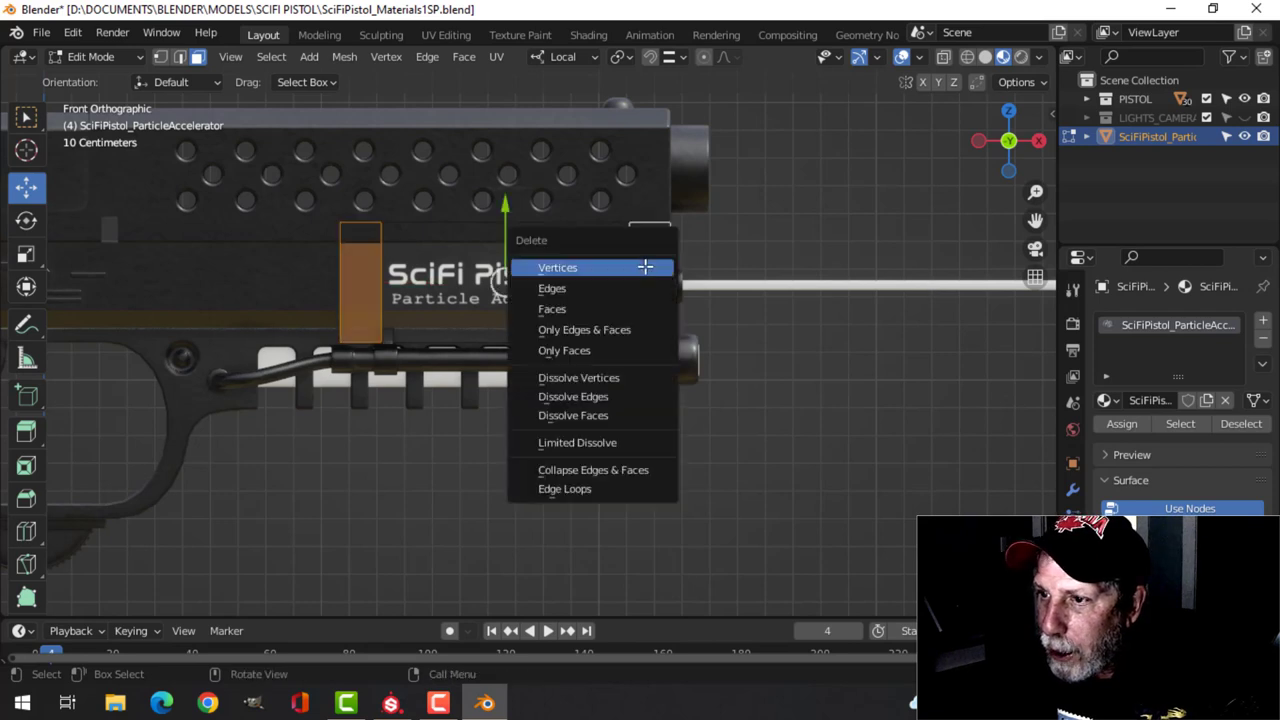
pyautogui.click(589, 300)
# Step: Add two horizontal loop cuts to the decal, one just above the title at about -0.413 and one just below the subtitle at about 0.222
pyautogui.hotkey('ctrl', 'r')
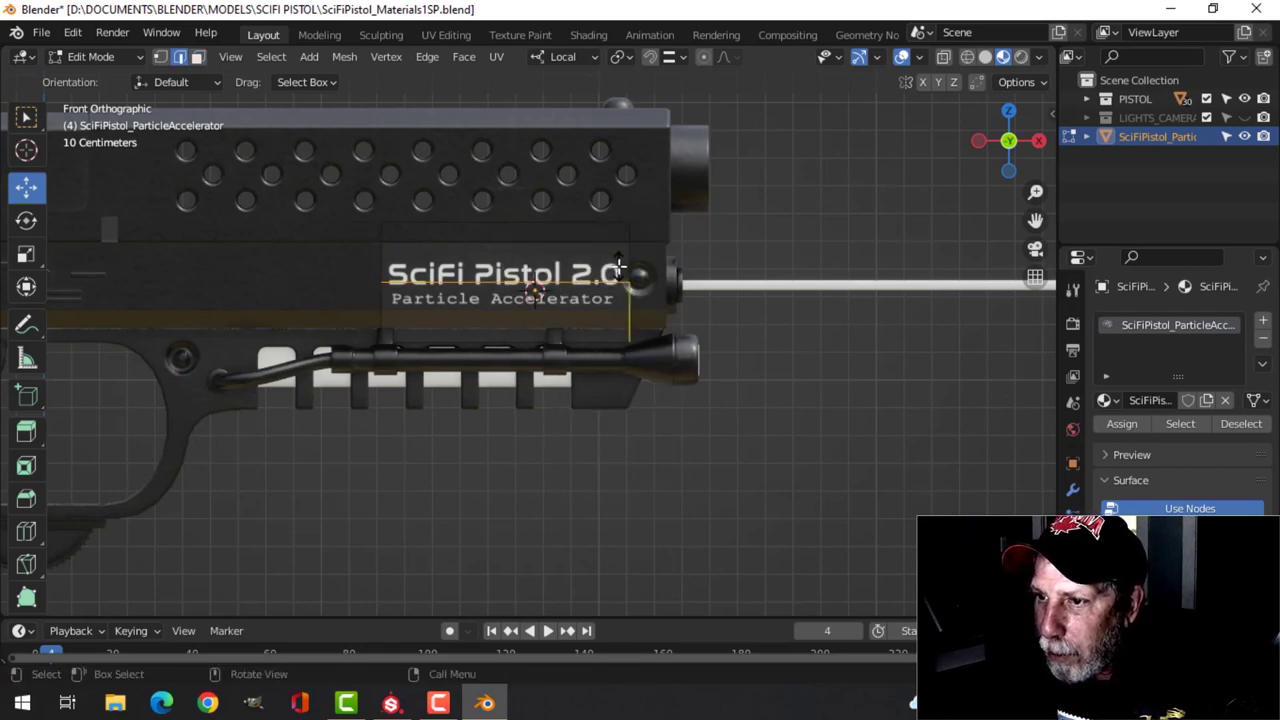
pyautogui.click(620, 263)
pyautogui.click(537, 293)
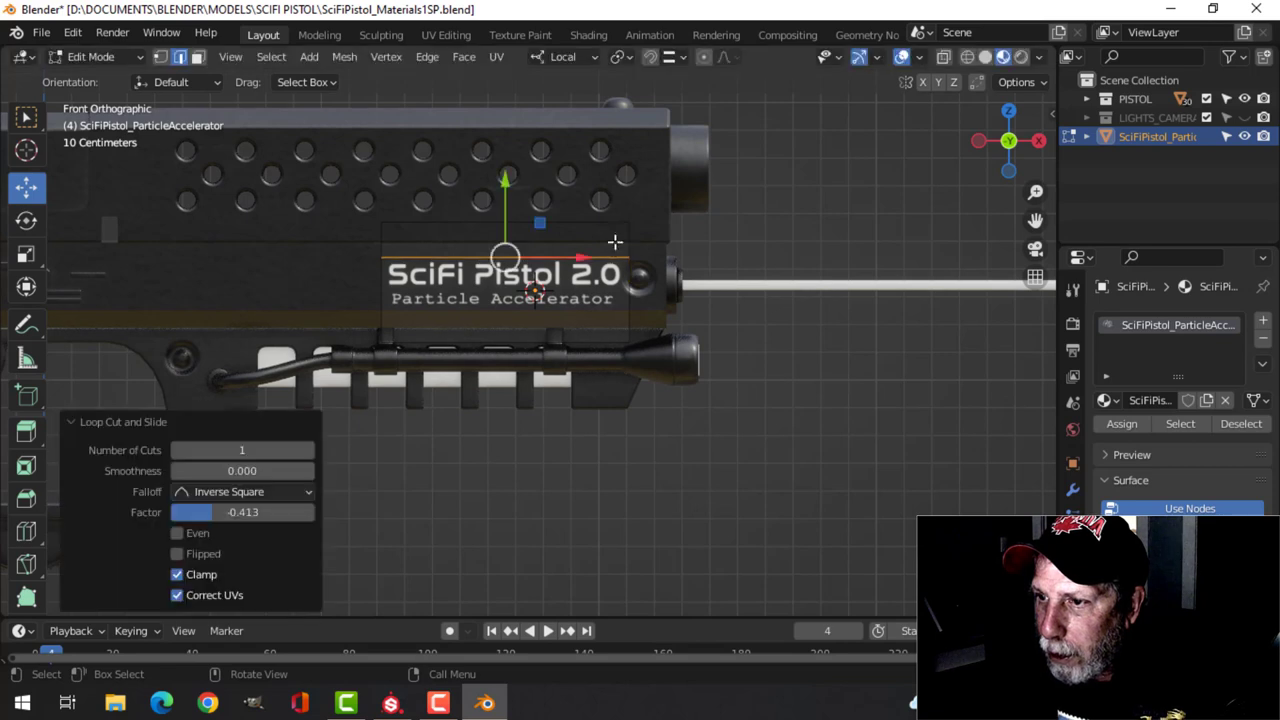
pyautogui.hotkey('ctrl', 'r')
pyautogui.click(537, 293)
pyautogui.click(628, 307)
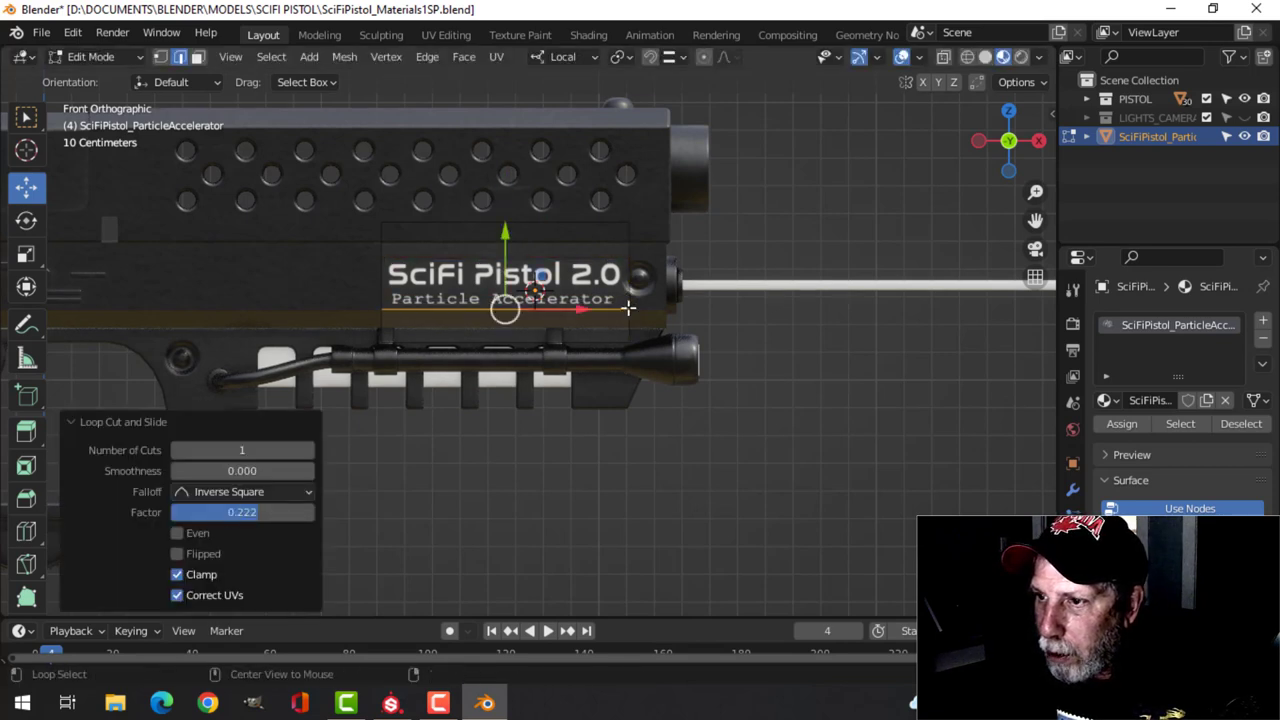
# Step: Delete the empty faces above and below the decal text
pyautogui.press('3')
pyautogui.click(543, 246)
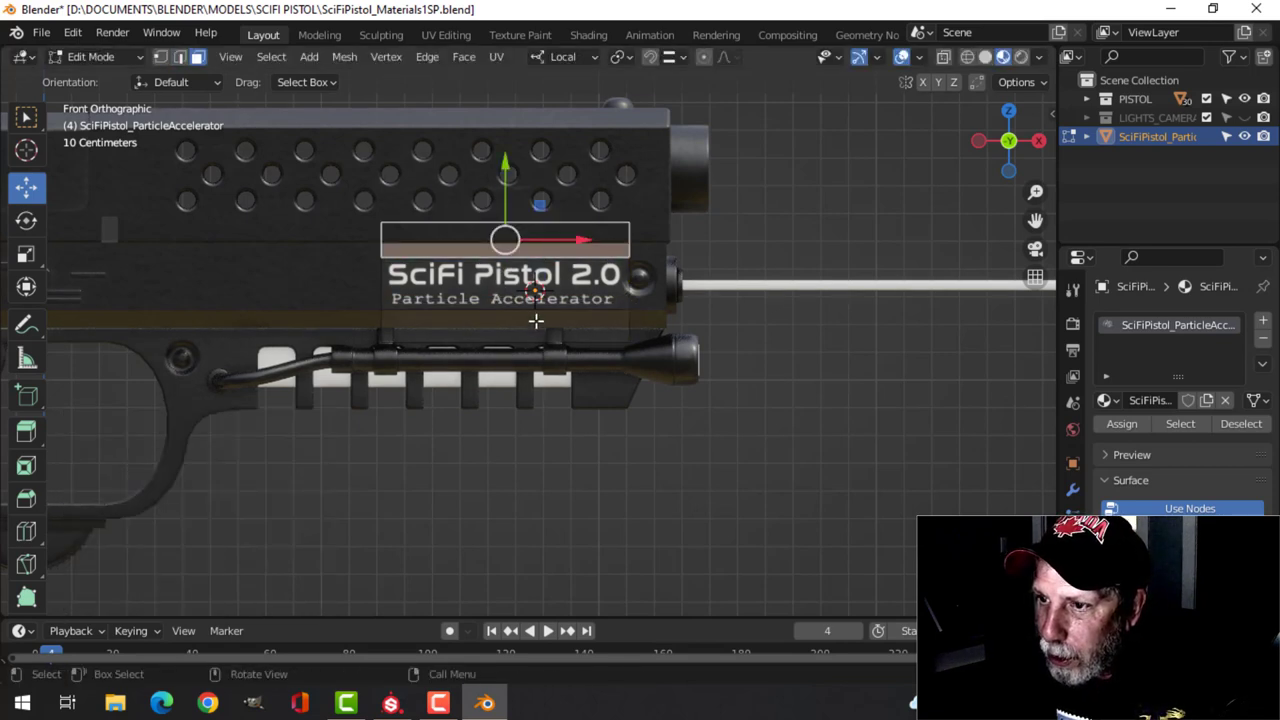
pyautogui.click(534, 322)
pyautogui.press('x')
pyautogui.click(534, 326)
# Step: Scale the trimmed decal face to about 0.860 and move it about -0.078 m in X and 0.031 m in Z
pyautogui.click(608, 307)
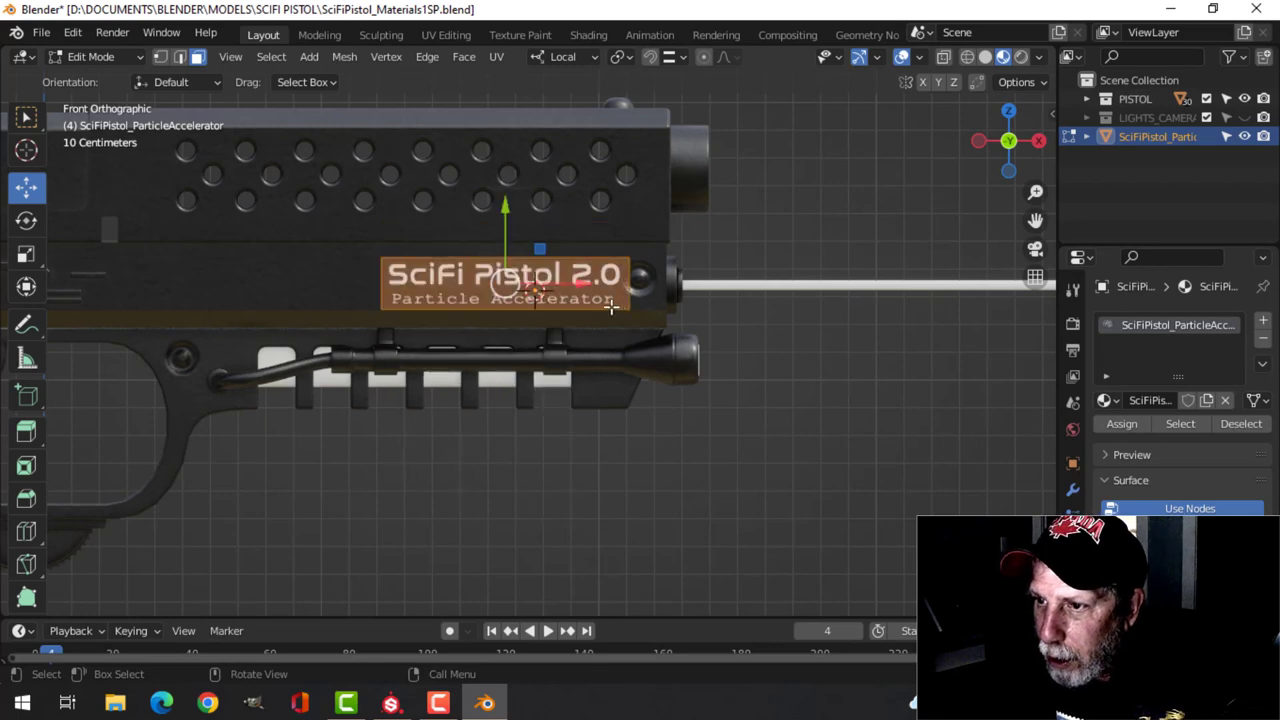
pyautogui.press('s')
pyautogui.click(654, 291)
pyautogui.press('g')
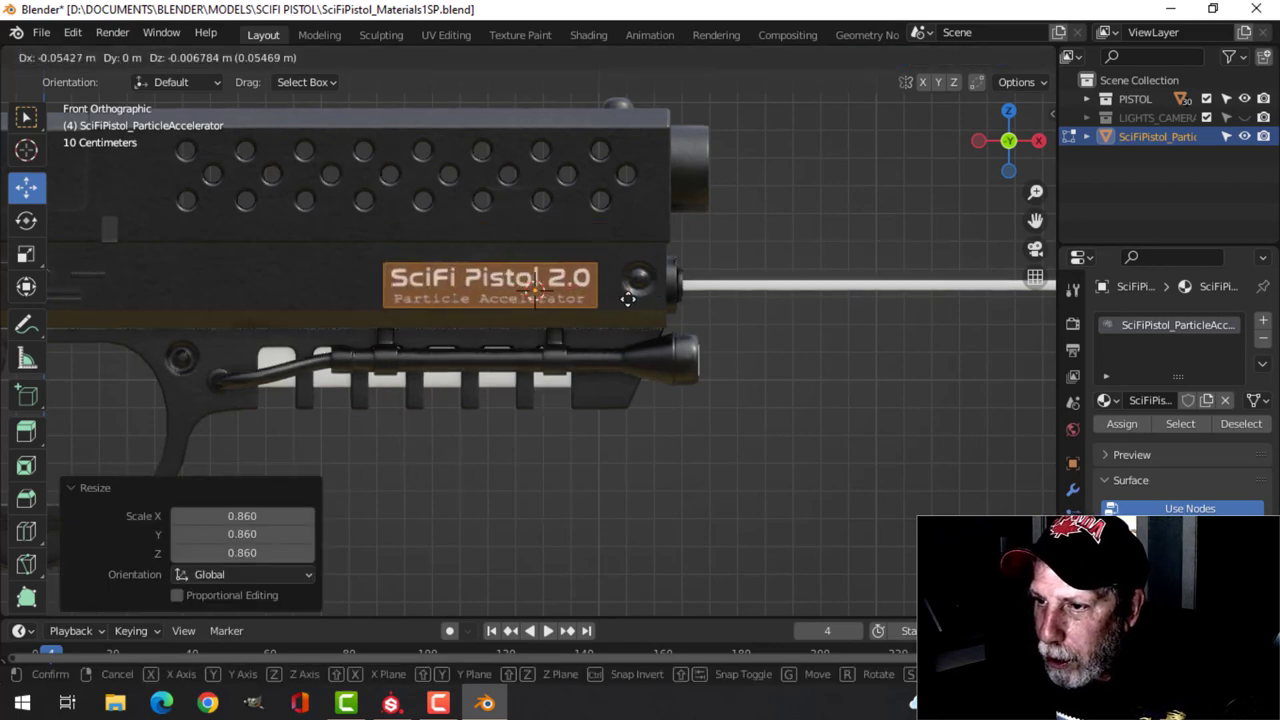
pyautogui.click(618, 291)
# Step: Shift the decal face slightly outward from the side of the body and return to Object Mode
pyautogui.moveTo(618, 291); pyautogui.dragTo(379, 335, button='middle')
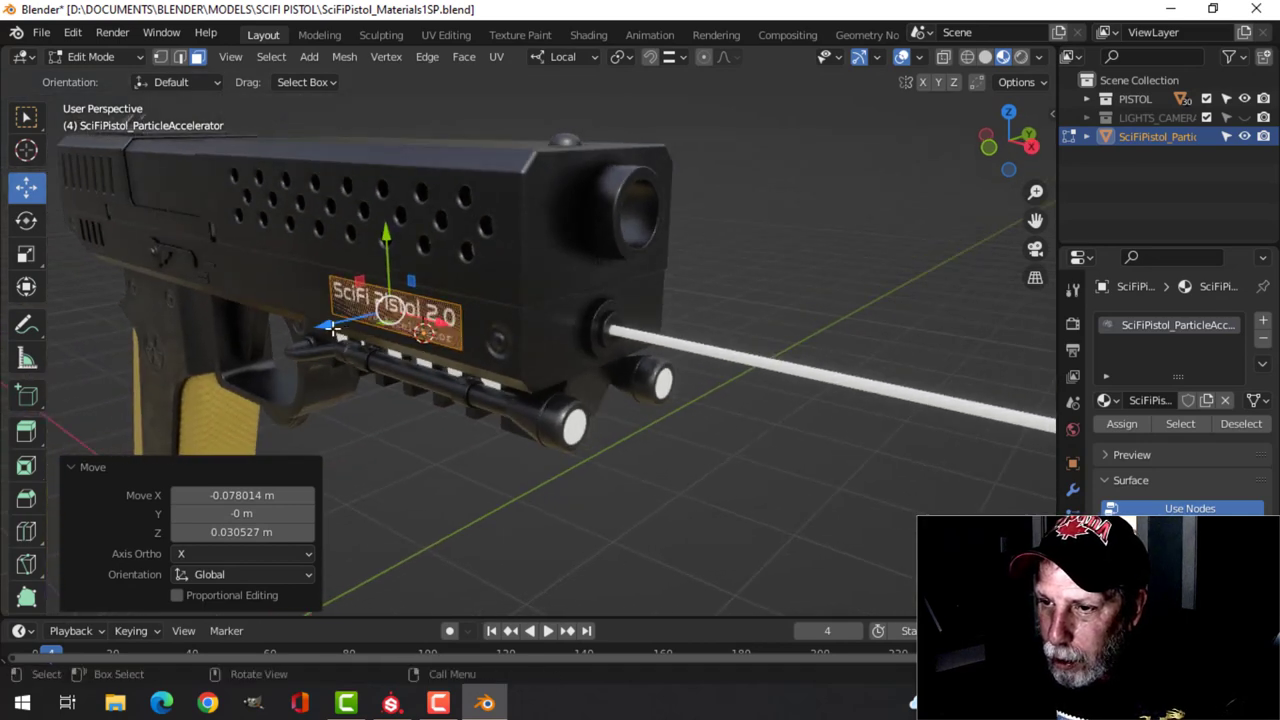
pyautogui.moveTo(333, 328); pyautogui.dragTo(328, 332)
pyautogui.press('Tab')
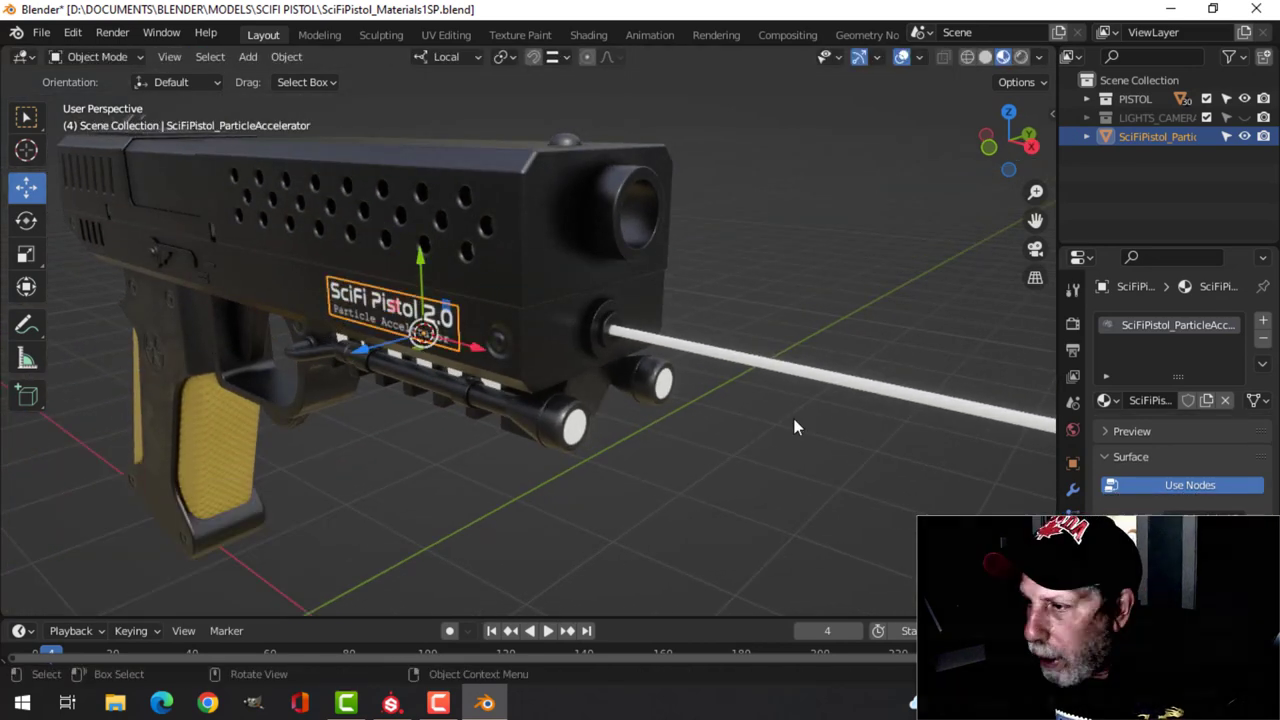
# Step: Add a Shrinkwrap modifier to the decal with the pistol's main body as target, and check the lettering up close
pyautogui.click(1073, 490)
pyautogui.click(1146, 322)
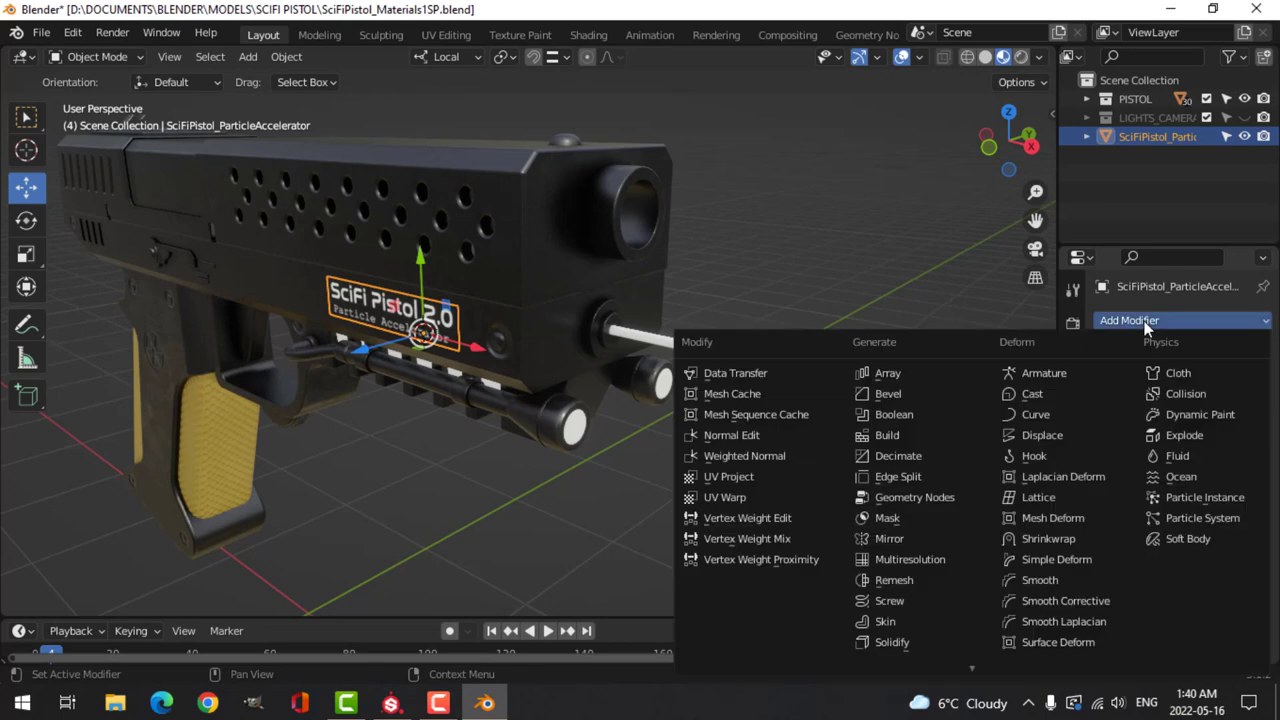
pyautogui.click(1048, 538)
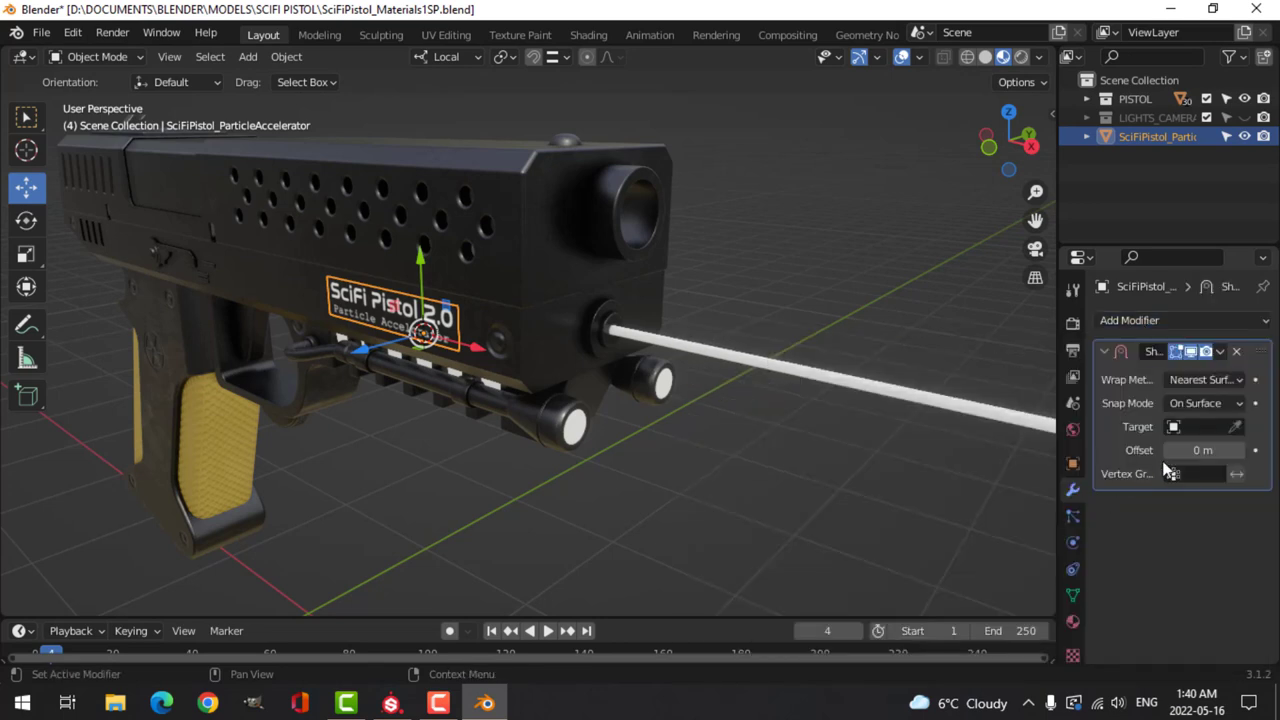
pyautogui.click(1235, 426)
pyautogui.click(360, 300)
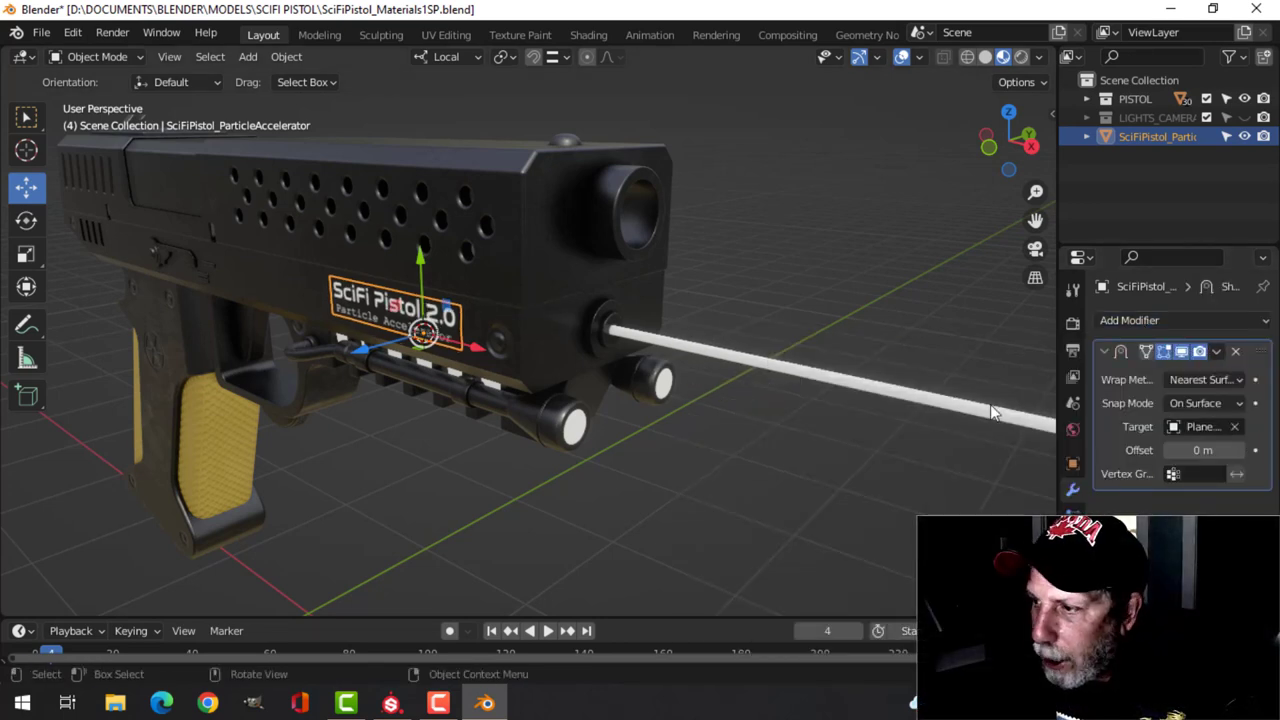
pyautogui.hotkey('alt', 'a')
pyautogui.moveTo(432, 376); pyautogui.dragTo(526, 367, button='middle')
pyautogui.scroll(2, 591, 351)
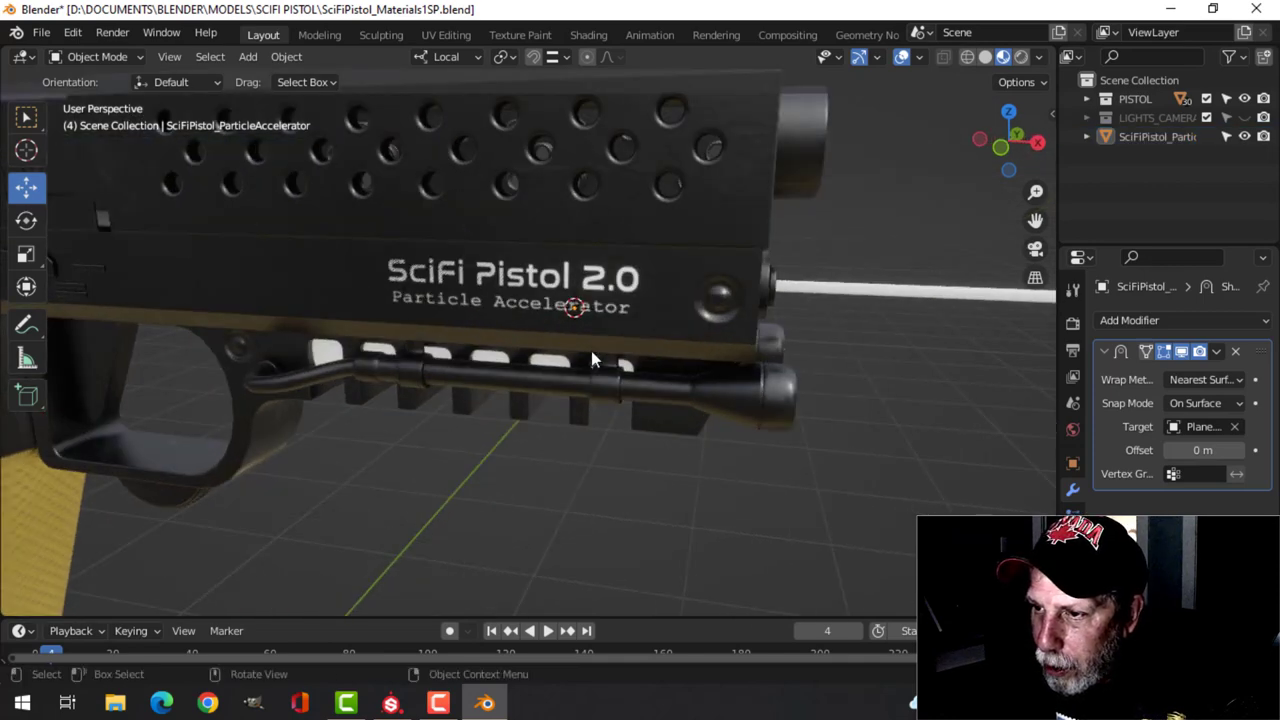
# Step: Set the decal's Shrinkwrap offset to 0.001 m and deselect it
pyautogui.click(588, 310)
pyautogui.click(1195, 450)
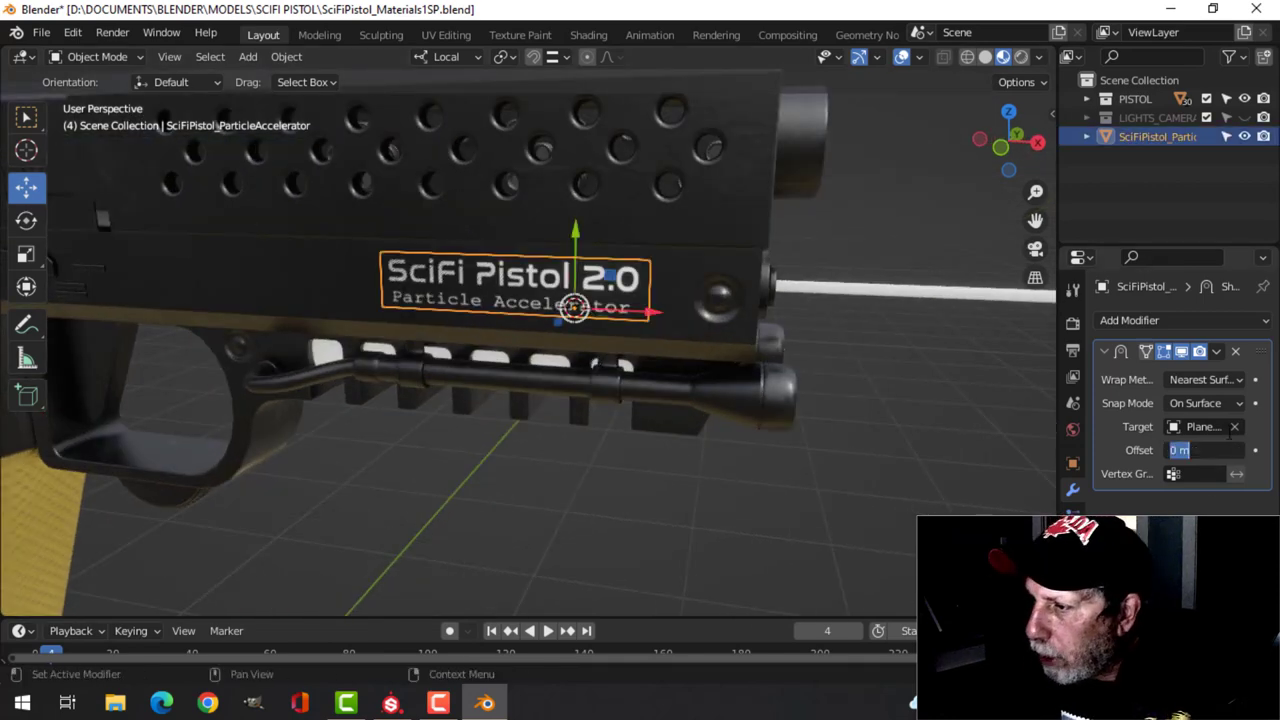
pyautogui.write('.001')
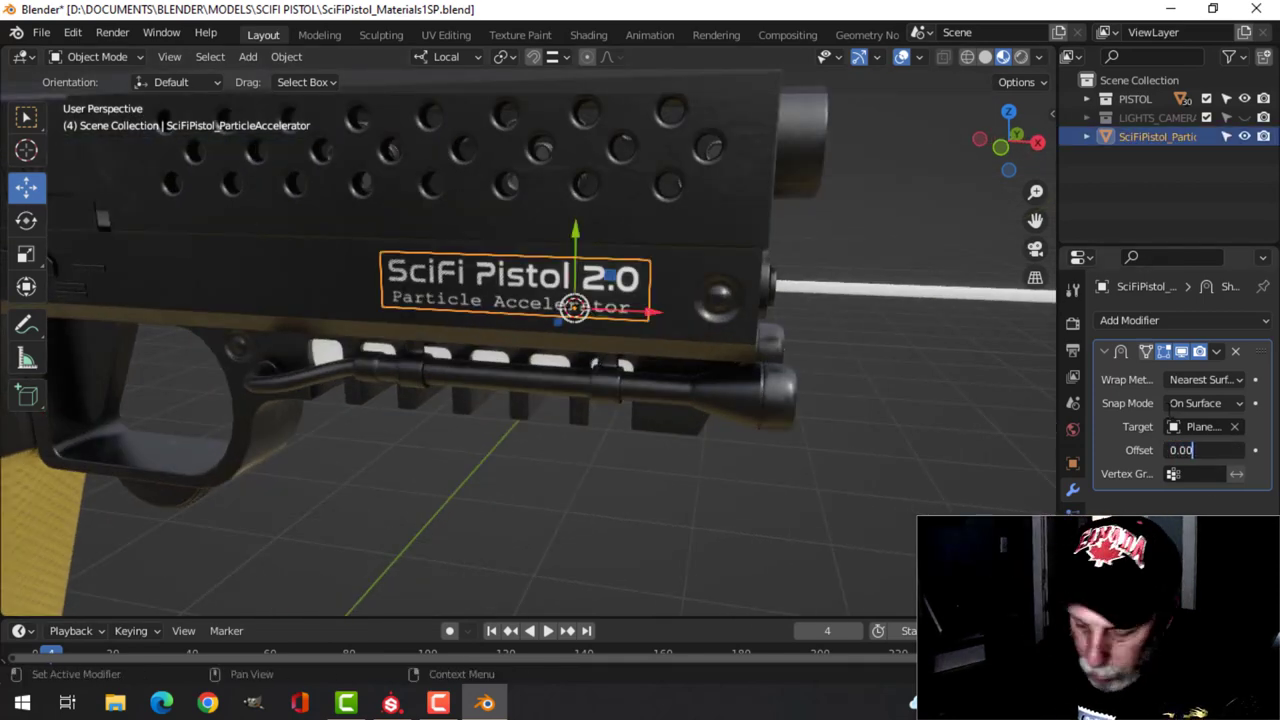
pyautogui.press('Return')
pyautogui.hotkey('alt', 'a')
# Step: Inspect the decal on the lower body from several angles and distances
pyautogui.scroll(-3, 589, 352)
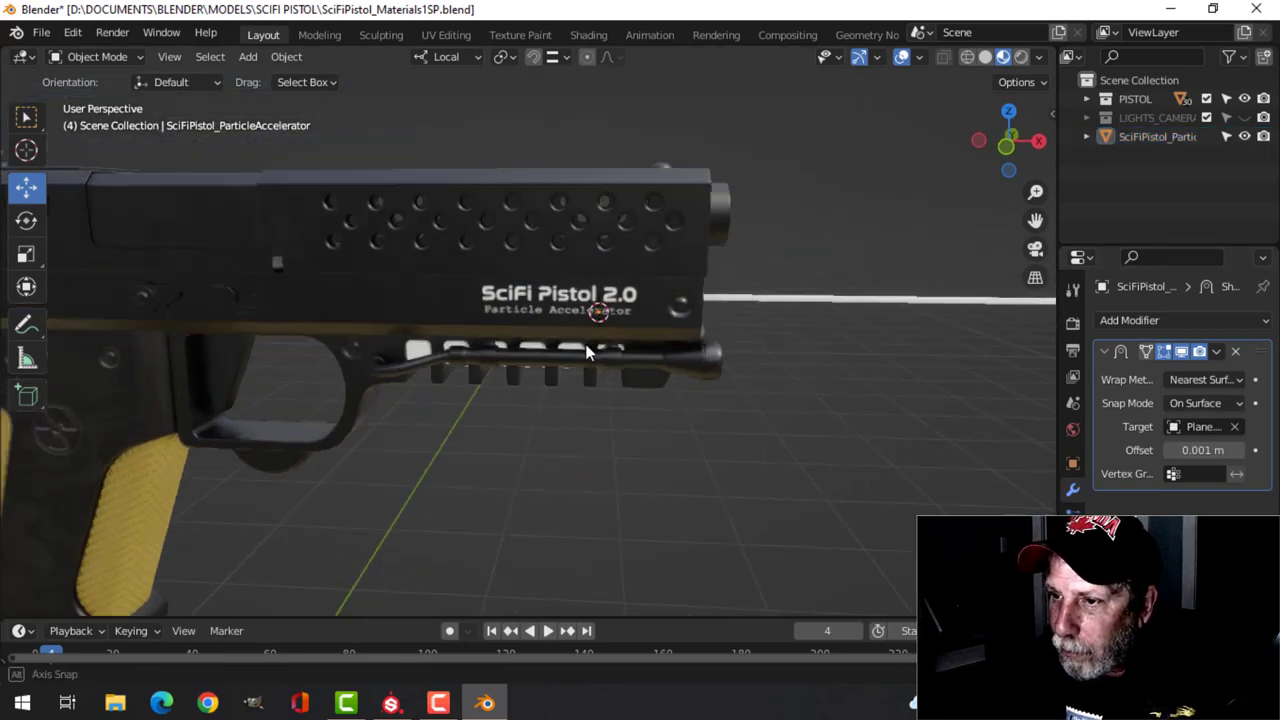
pyautogui.moveTo(586, 349); pyautogui.dragTo(751, 330, button='middle')
pyautogui.scroll(8, 751, 330)
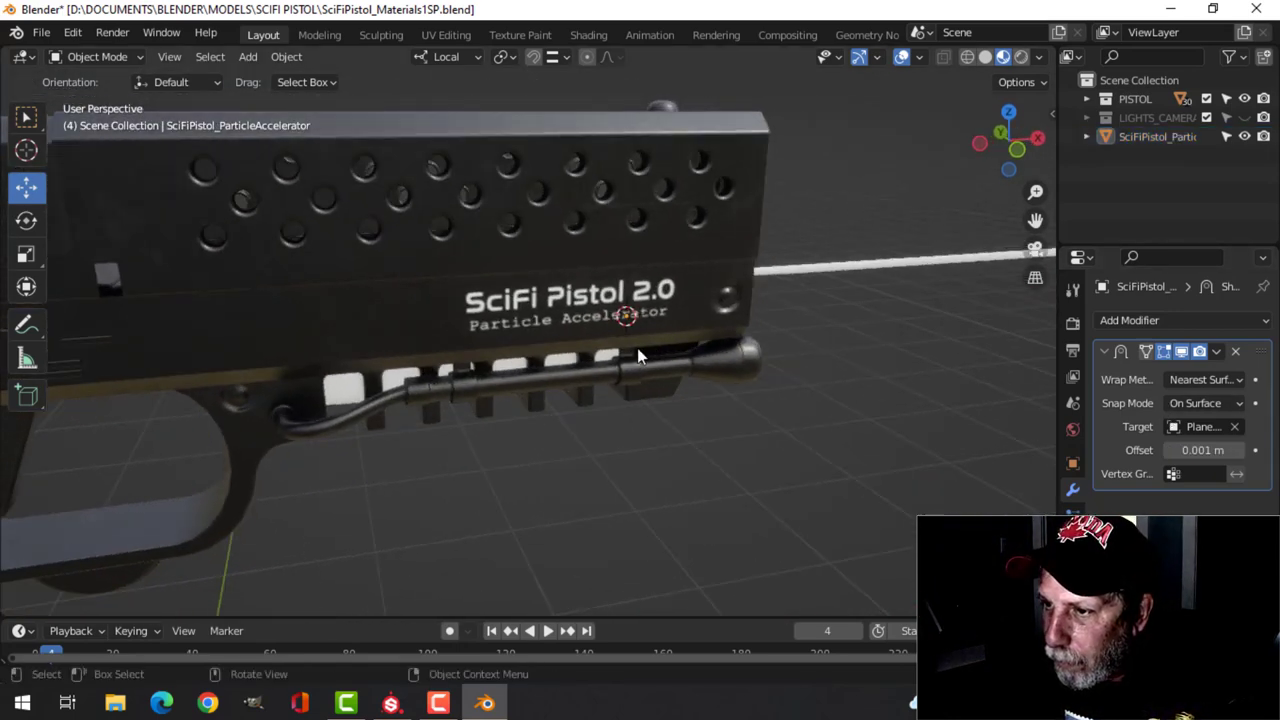
pyautogui.moveTo(654, 337); pyautogui.dragTo(620, 345, button='middle')
pyautogui.scroll(-3, 611, 331)
pyautogui.scroll(-6, 620, 345)
pyautogui.moveTo(543, 391); pyautogui.dragTo(608, 355, button='middle')
# Step: Place the 3D cursor on the lower part of the grip in front view and restore the Move tool
pyautogui.press('KP_1')
pyautogui.scroll(6, 605, 350)
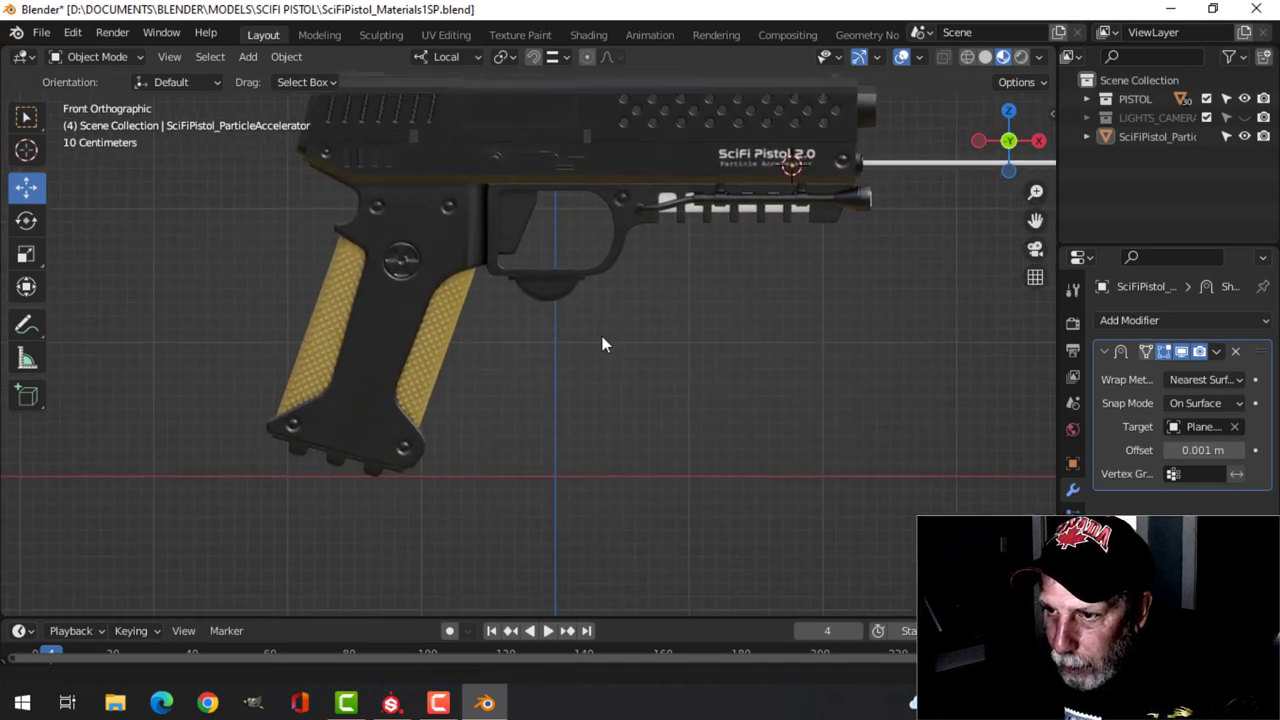
pyautogui.scroll(1, 493, 400)
pyautogui.keyDown('shift'); pyautogui.moveTo(520, 384); pyautogui.dragTo(595, 344, button='middle'); pyautogui.keyUp('shift')
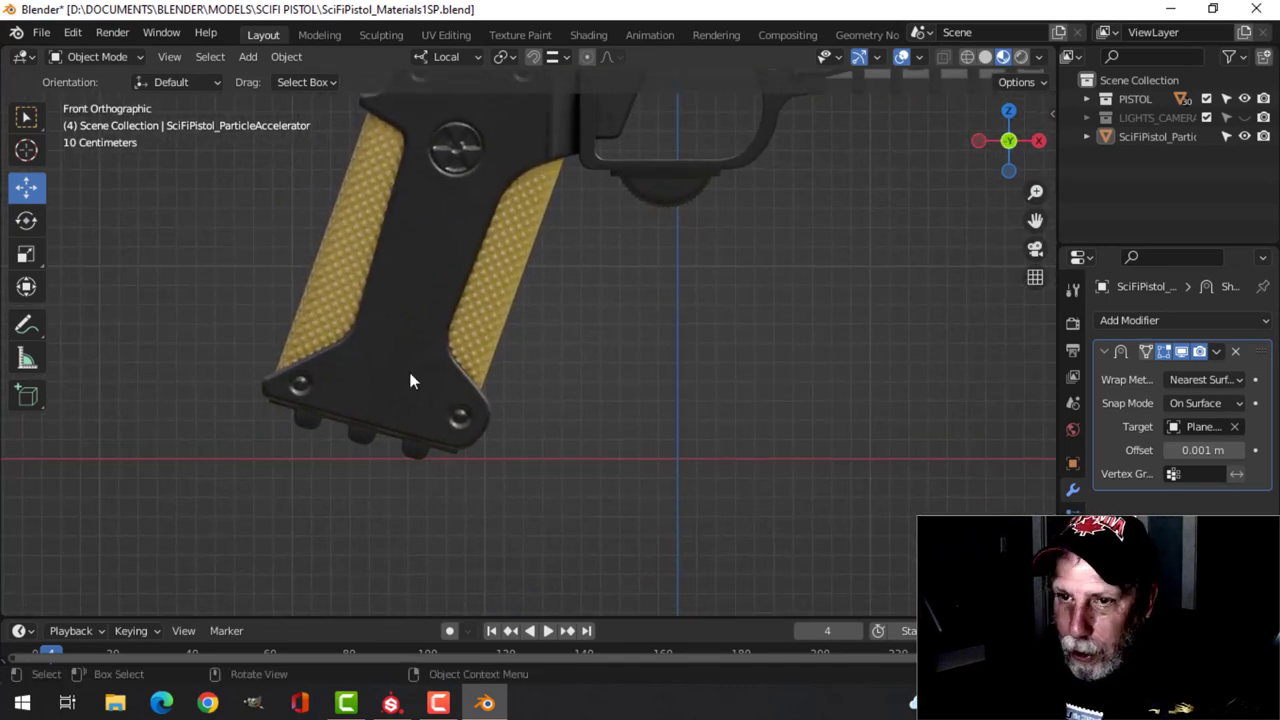
pyautogui.click(27, 150)
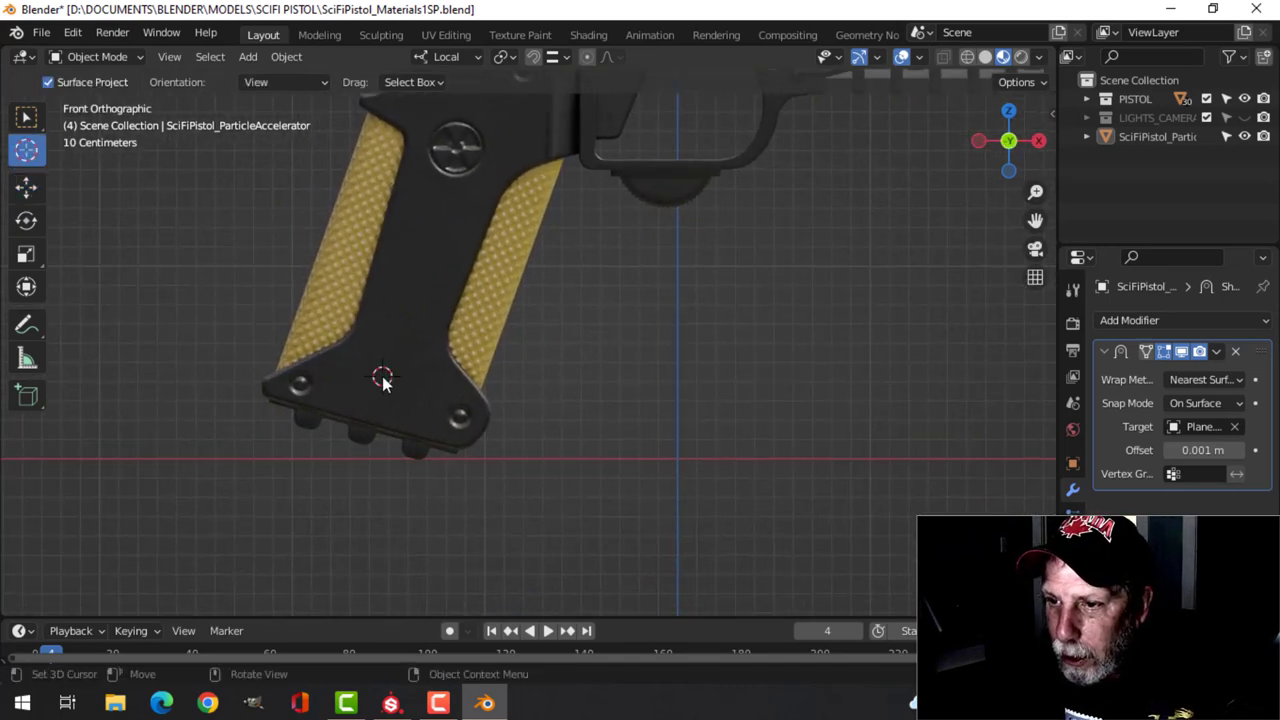
pyautogui.click(27, 190)
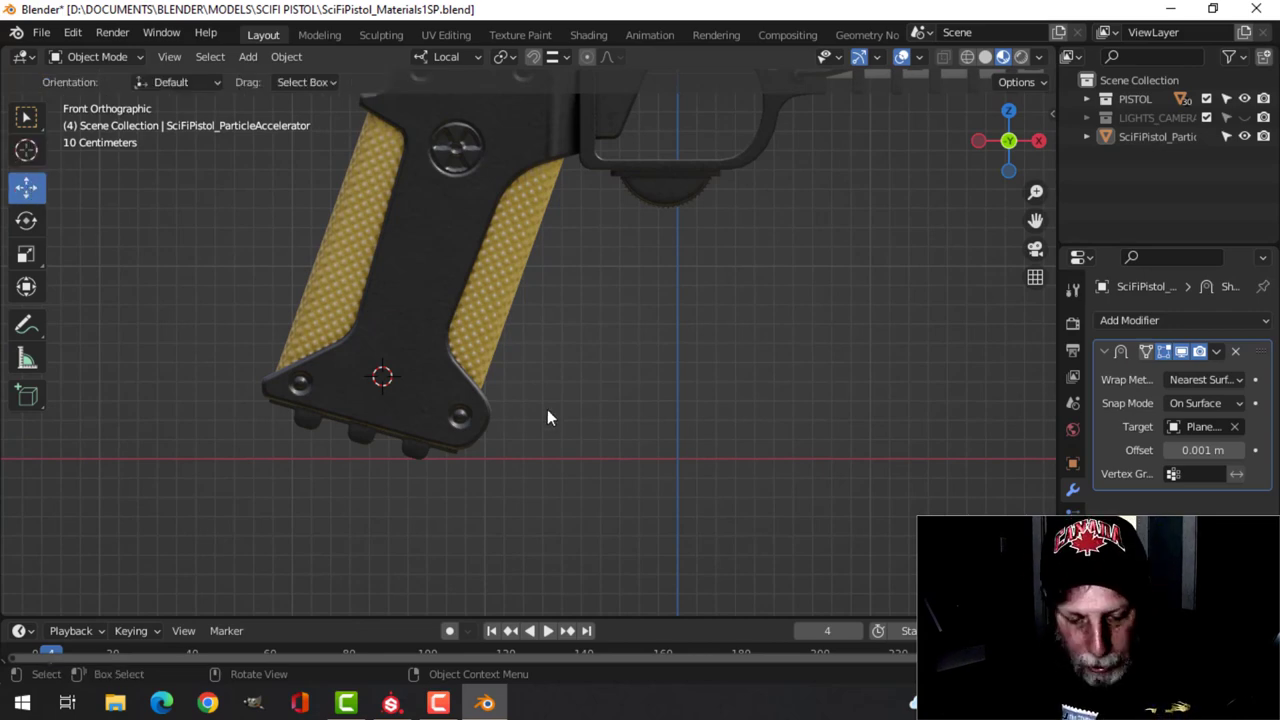
# Step: Import ChargePort.png as an image plane at the 3D cursor
pyautogui.hotkey('shift', 'a')
pyautogui.moveTo(544, 408)
pyautogui.click(658, 447)
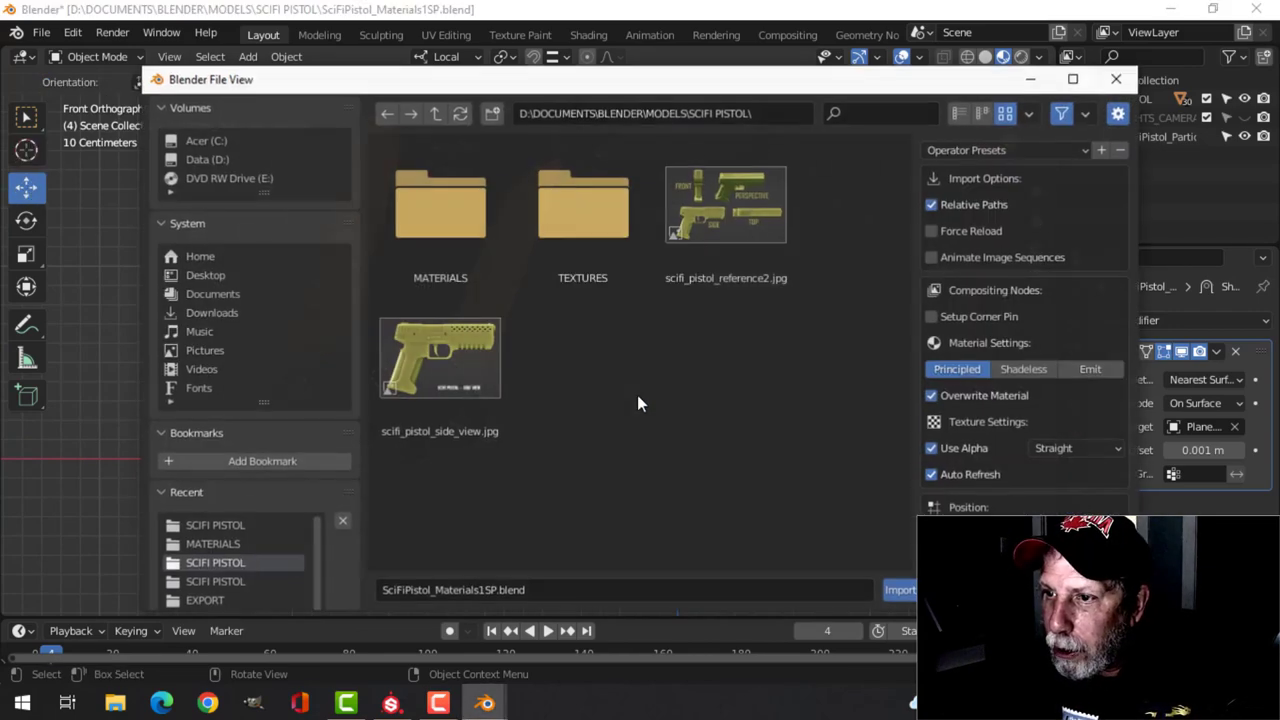
pyautogui.click(230, 527)
pyautogui.click(452, 228)
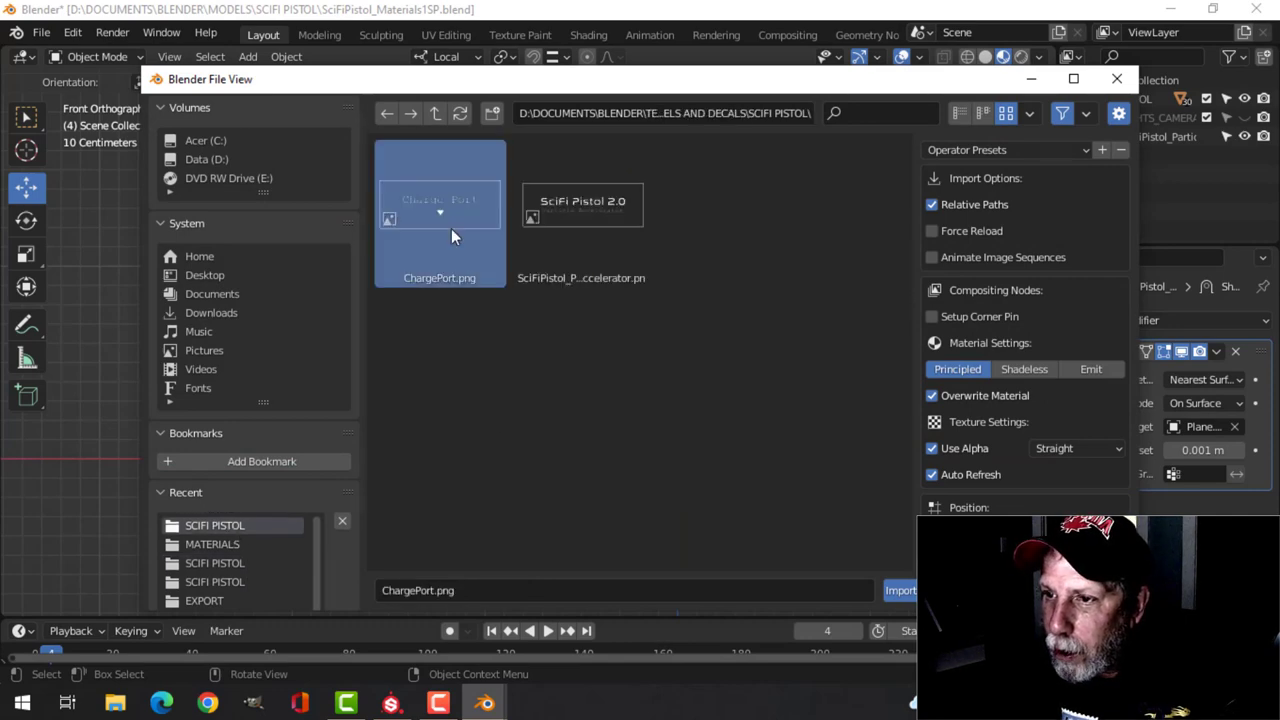
pyautogui.click(898, 590)
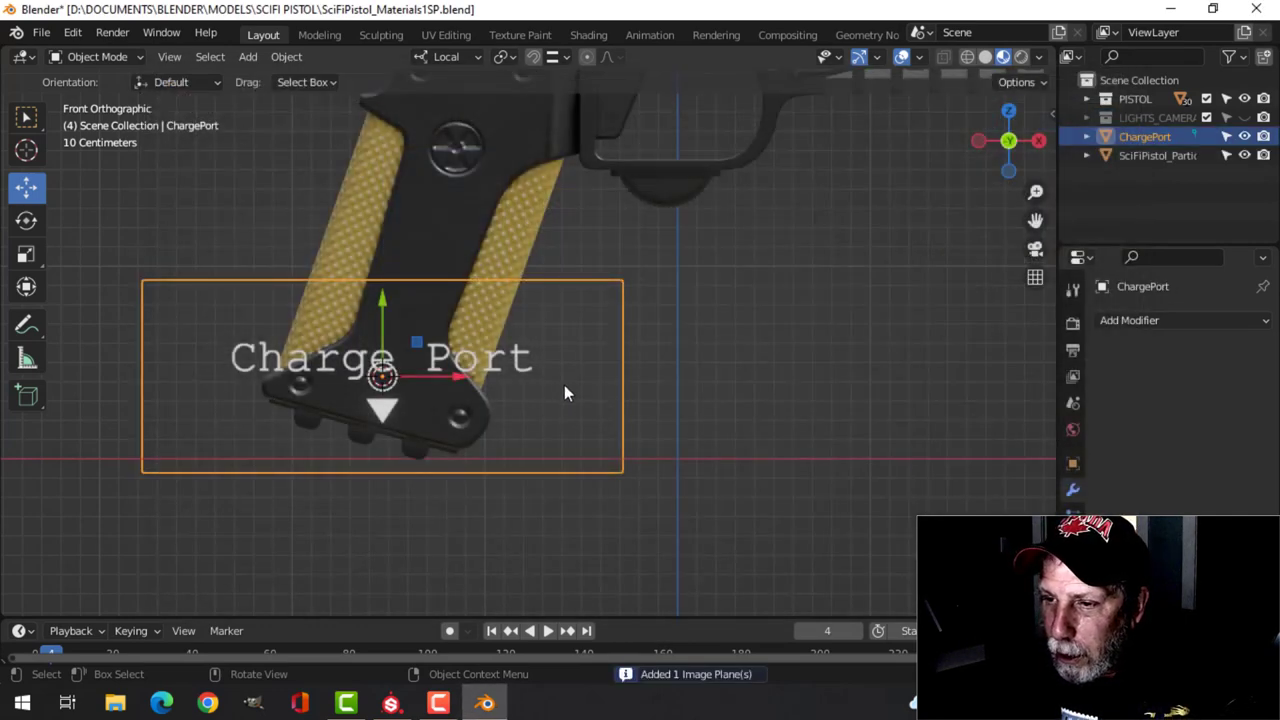
# Step: Scale the Charge Port plane's mesh to about 0.387 in Edit Mode so it fits the base of the grip
pyautogui.press('Tab')
pyautogui.press('s')
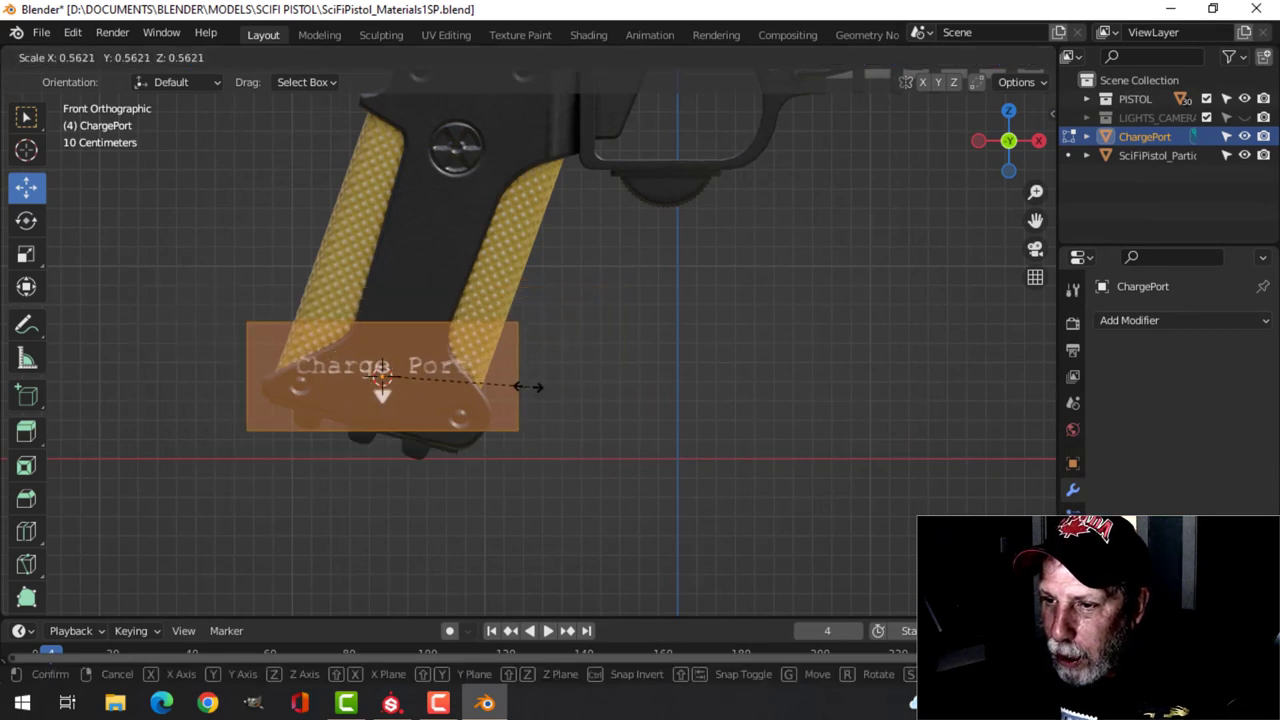
pyautogui.click(484, 388)
pyautogui.scroll(2, 426, 371)
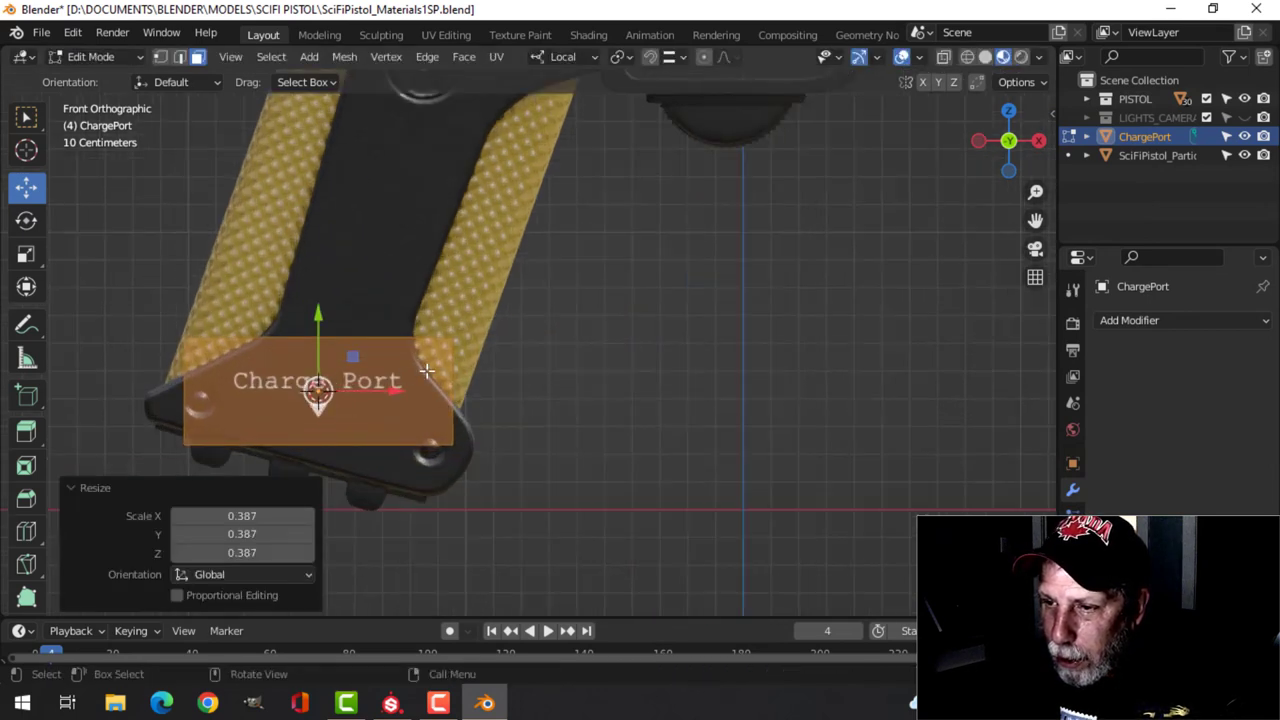
# Step: Add two horizontal loop cuts to the decal, one just above the lettering and one just below the arrow
pyautogui.hotkey('ctrl', 'r')
pyautogui.click(452, 372)
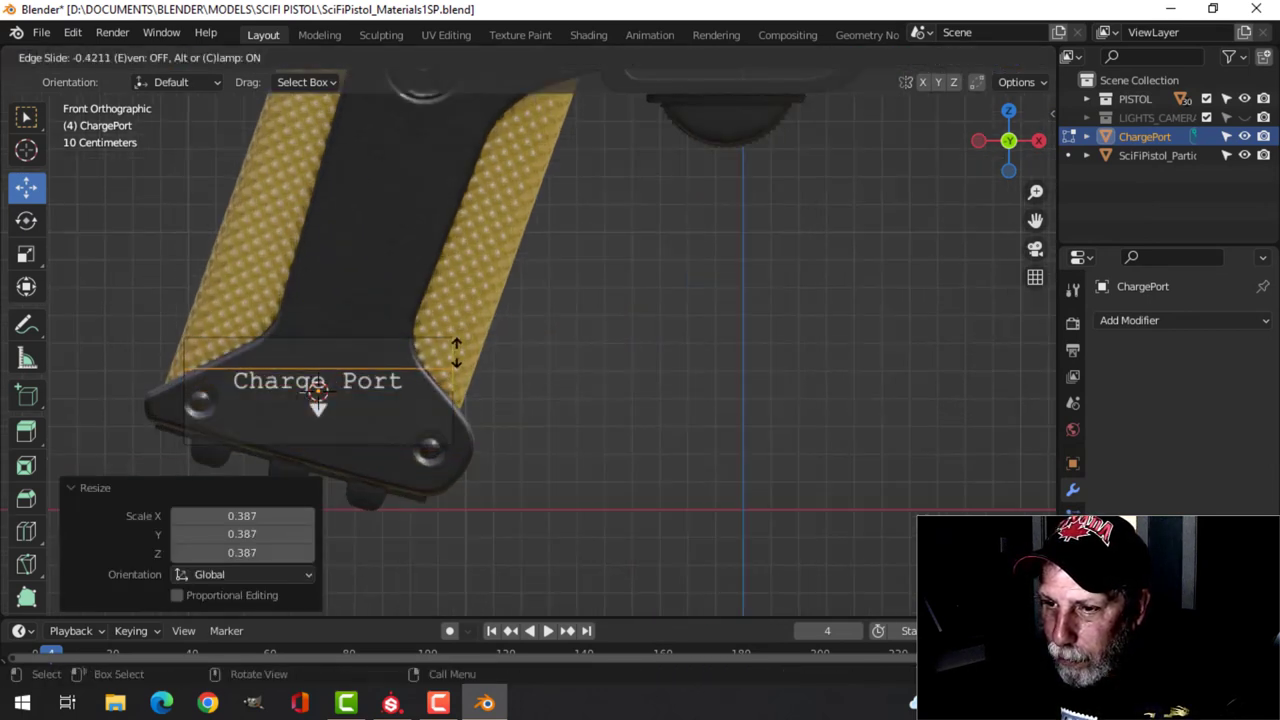
pyautogui.click(456, 350)
pyautogui.hotkey('ctrl', 'r')
pyautogui.click(450, 400)
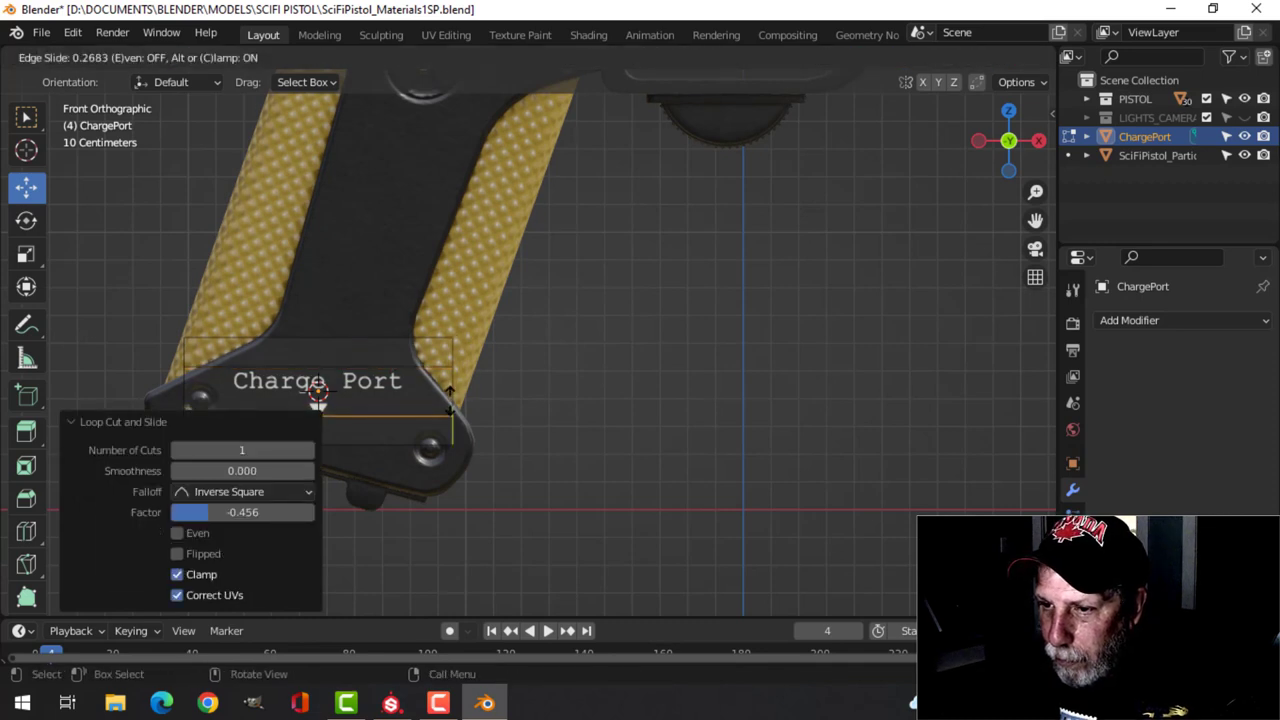
pyautogui.click(450, 402)
# Step: Add two vertical loop cuts to the decal, one just beyond each end of the lettering, and clear the selection
pyautogui.hotkey('ctrl', 'r')
pyautogui.click(430, 349)
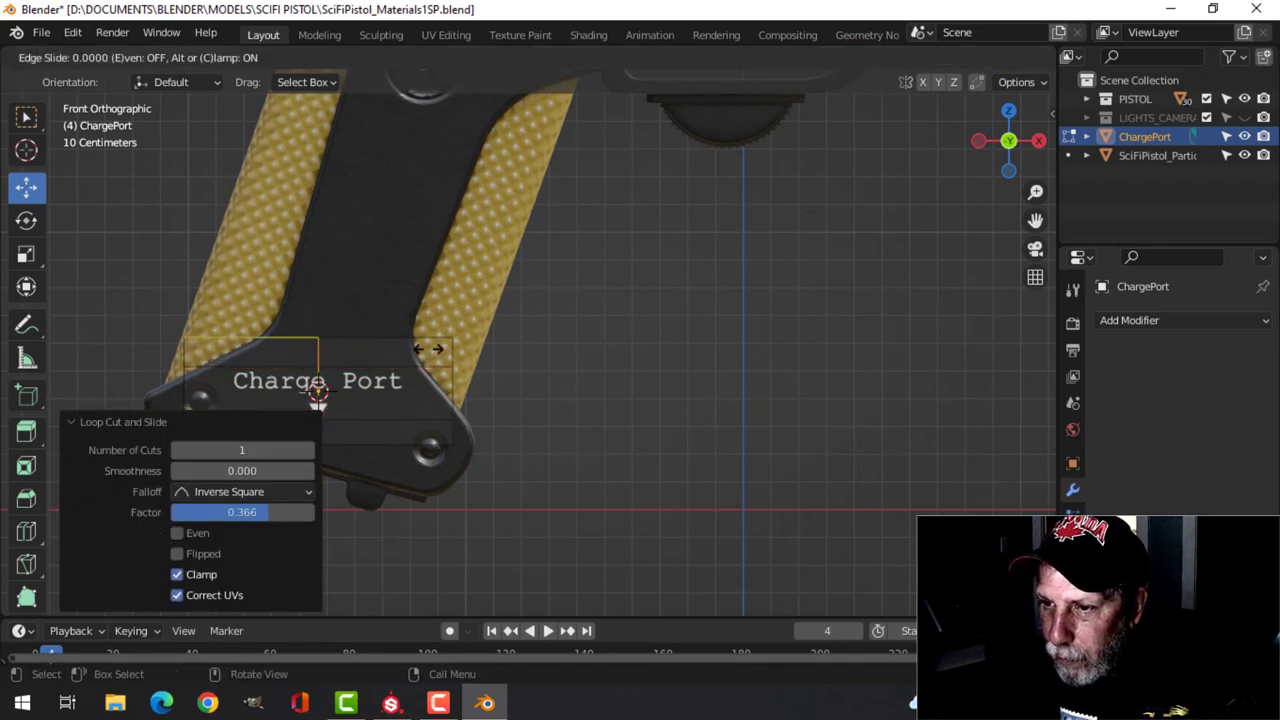
pyautogui.click(340, 350)
pyautogui.hotkey('ctrl', 'r')
pyautogui.click(414, 345)
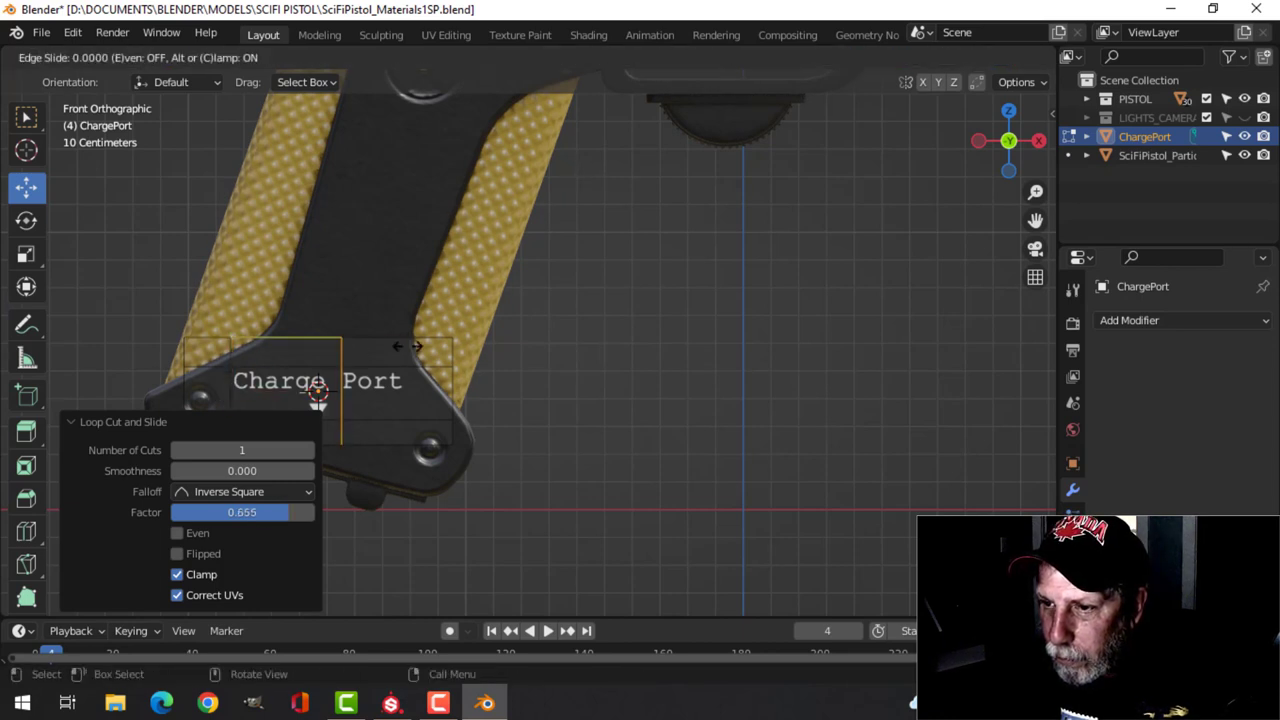
pyautogui.click(473, 353)
pyautogui.click(491, 380)
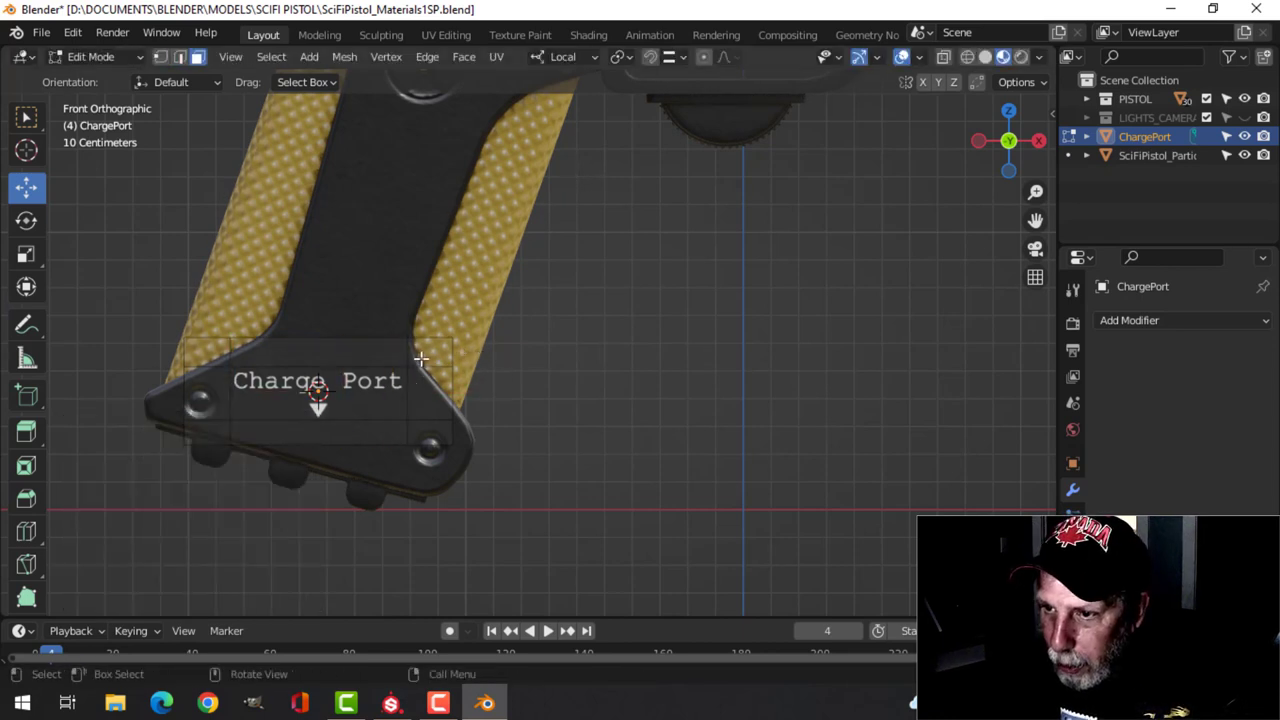
# Step: Delete the border faces around the Charge Port lettering, keeping only the center face
pyautogui.click(422, 359)
pyautogui.keyDown('shift'); pyautogui.click(426, 382); pyautogui.keyUp('shift')
pyautogui.keyDown('shift'); pyautogui.click(433, 434); pyautogui.keyUp('shift')
pyautogui.keyDown('shift'); pyautogui.click(350, 429); pyautogui.keyUp('shift')
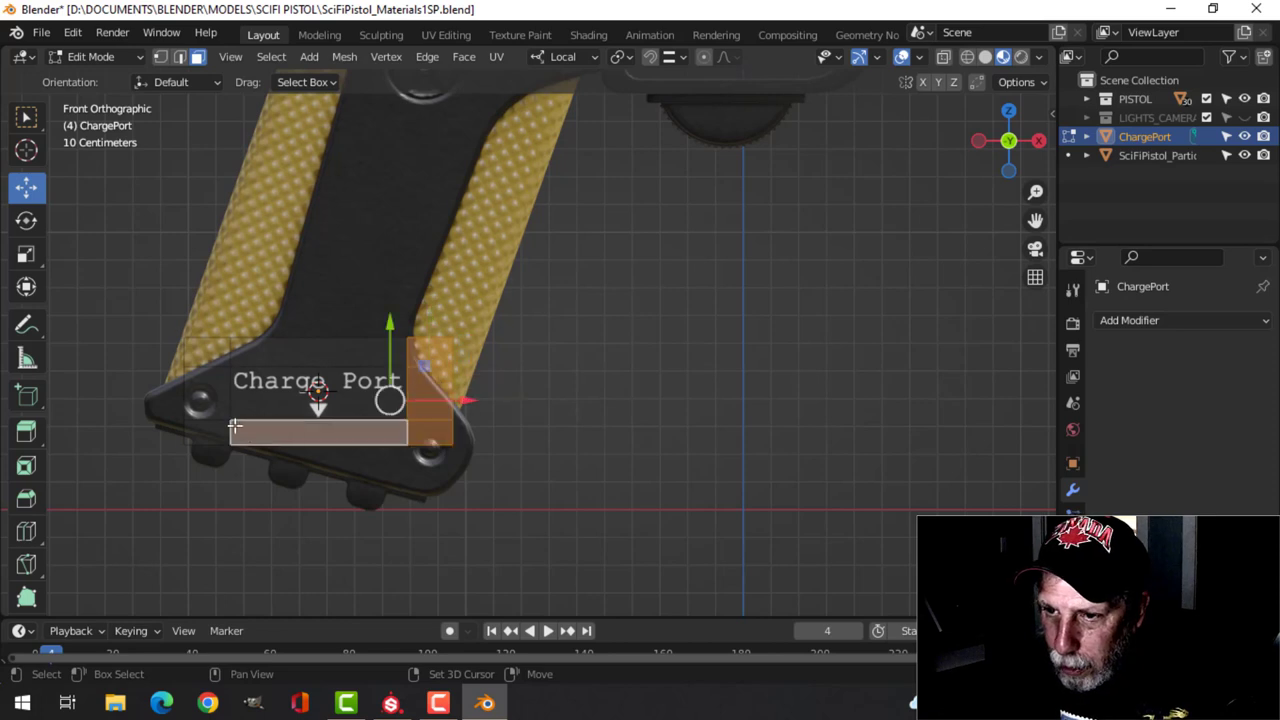
pyautogui.keyDown('shift'); pyautogui.click(201, 411); pyautogui.keyUp('shift')
pyautogui.keyDown('shift'); pyautogui.click(219, 356); pyautogui.keyUp('shift')
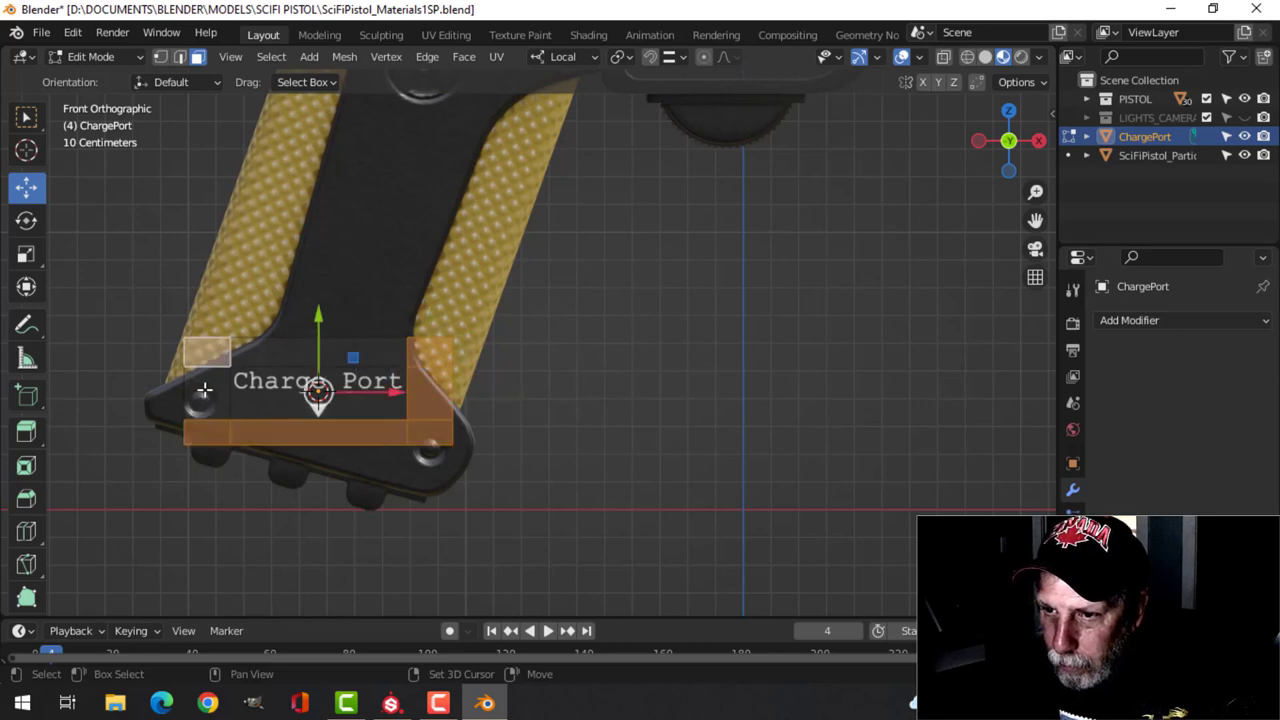
pyautogui.keyDown('shift'); pyautogui.click(205, 390); pyautogui.keyUp('shift')
pyautogui.keyDown('shift'); pyautogui.click(290, 352); pyautogui.keyUp('shift')
pyautogui.press('x')
pyautogui.click(289, 352)
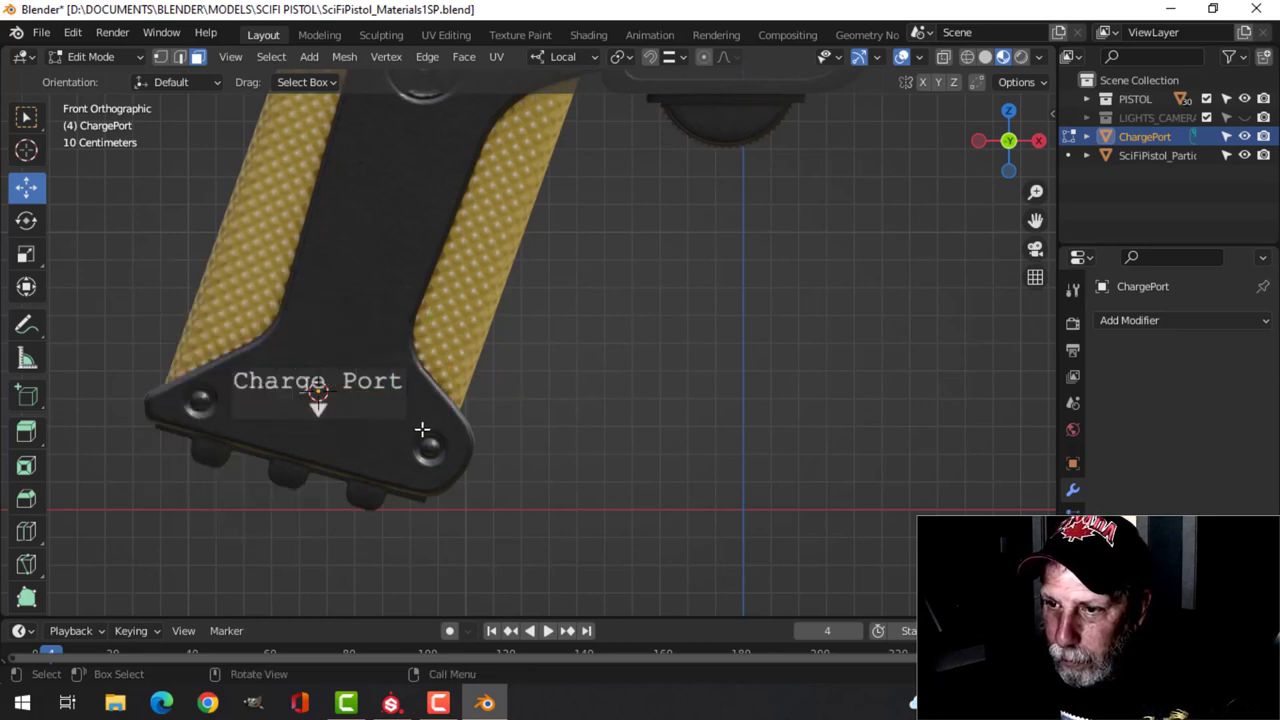
# Step: Rotate the remaining decal face about 17.1° to follow the grip's slanted base and move it down about 0.1 m
pyautogui.click(396, 410)
pyautogui.scroll(2, 394, 431)
pyautogui.keyDown('shift'); pyautogui.moveTo(437, 420); pyautogui.dragTo(606, 334, button='middle'); pyautogui.keyUp('shift')
pyautogui.keyDown('shift'); pyautogui.moveTo(564, 393); pyautogui.dragTo(633, 368, button='middle'); pyautogui.keyUp('shift')
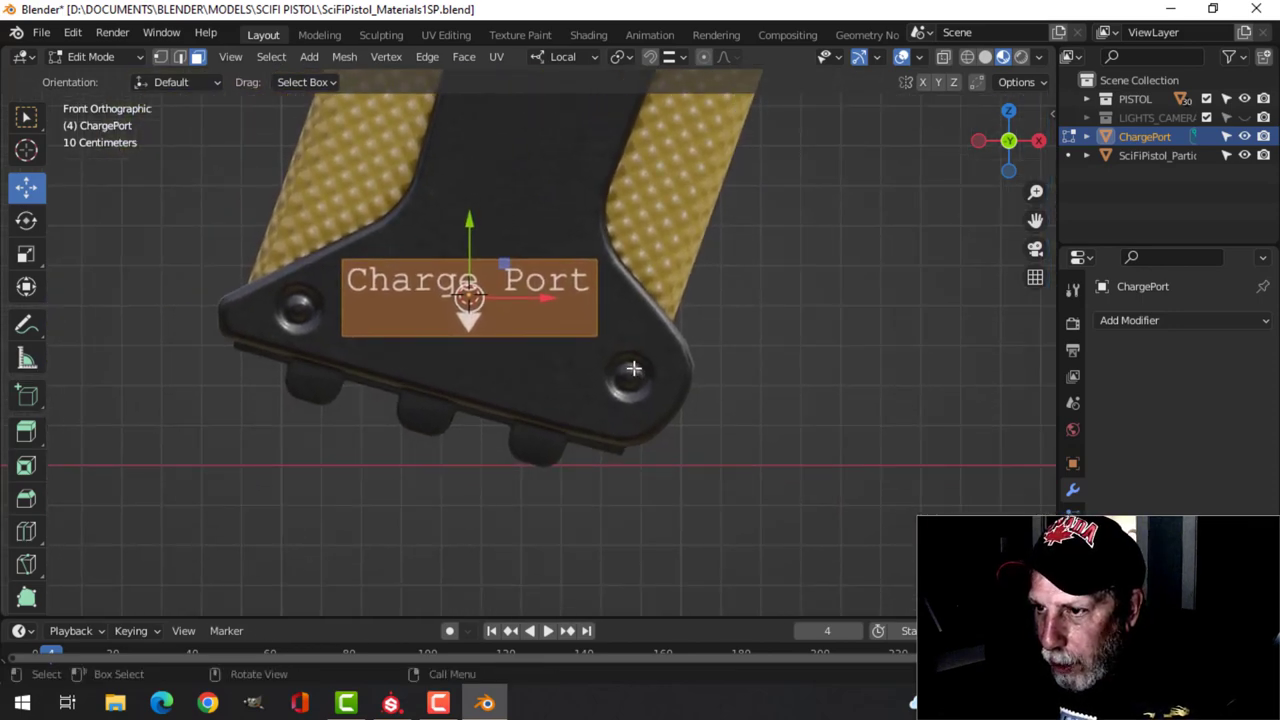
pyautogui.press('r')
pyautogui.click(591, 414)
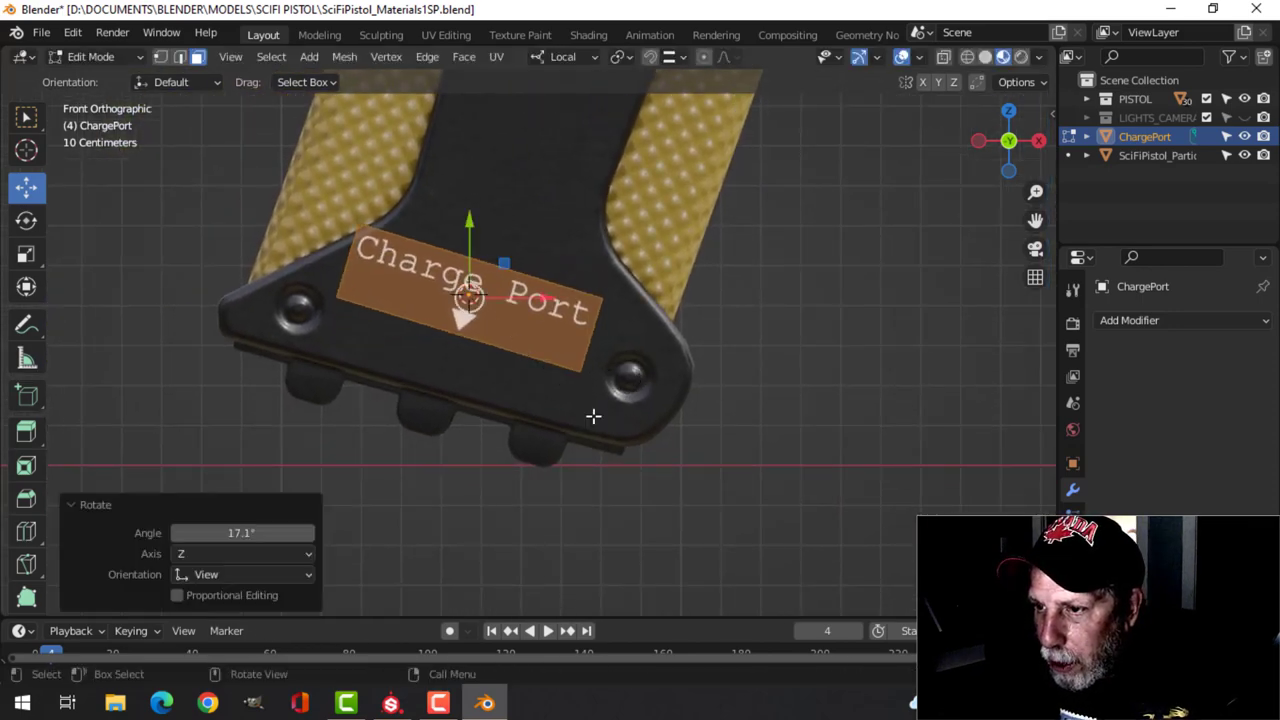
pyautogui.press('g')
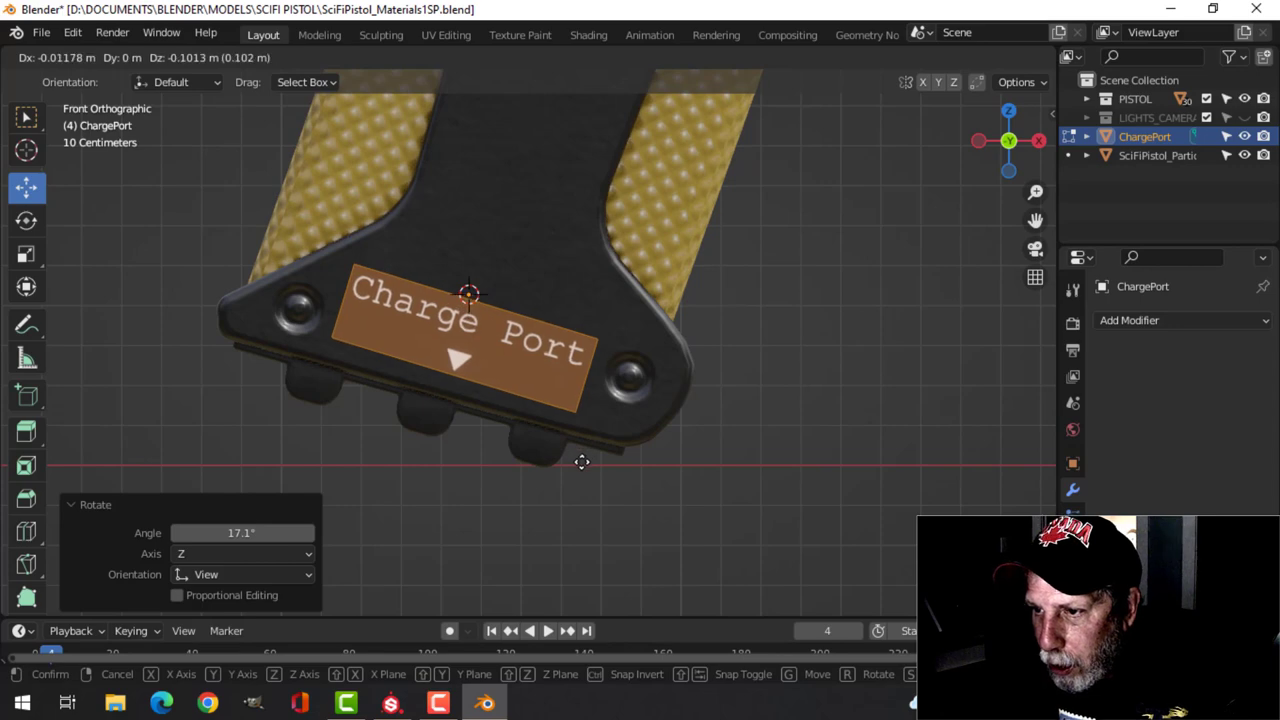
pyautogui.click(583, 462)
# Step: Fine-tune the decal face's rotation by about -1.05° and adjust its scale, then return to Object Mode and deselect
pyautogui.press('r')
pyautogui.click(674, 438)
pyautogui.press('s')
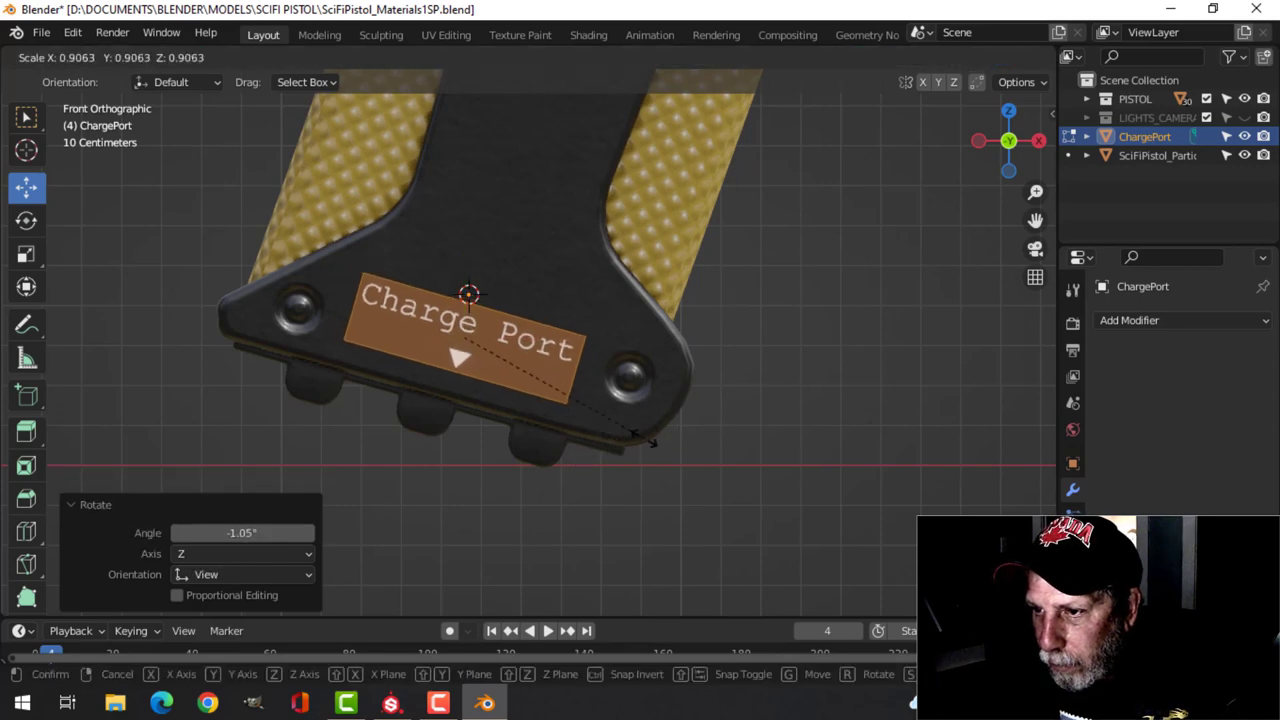
pyautogui.click(677, 426)
pyautogui.press('Tab')
pyautogui.scroll(-2, 686, 414)
pyautogui.click(691, 376)
pyautogui.moveTo(691, 375); pyautogui.dragTo(646, 391, button='middle')
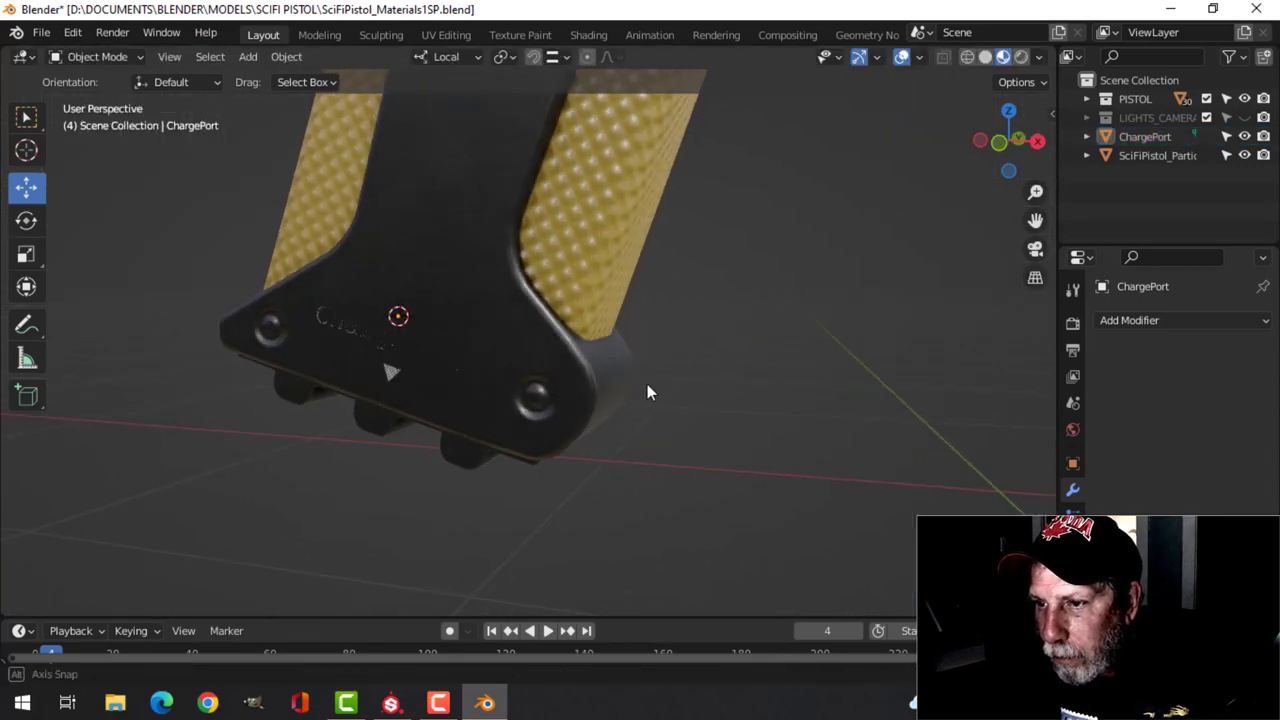
# Step: Add a Shrinkwrap modifier to the Charge Port decal with the grip's side plate as target
pyautogui.click(439, 370)
pyautogui.click(405, 366)
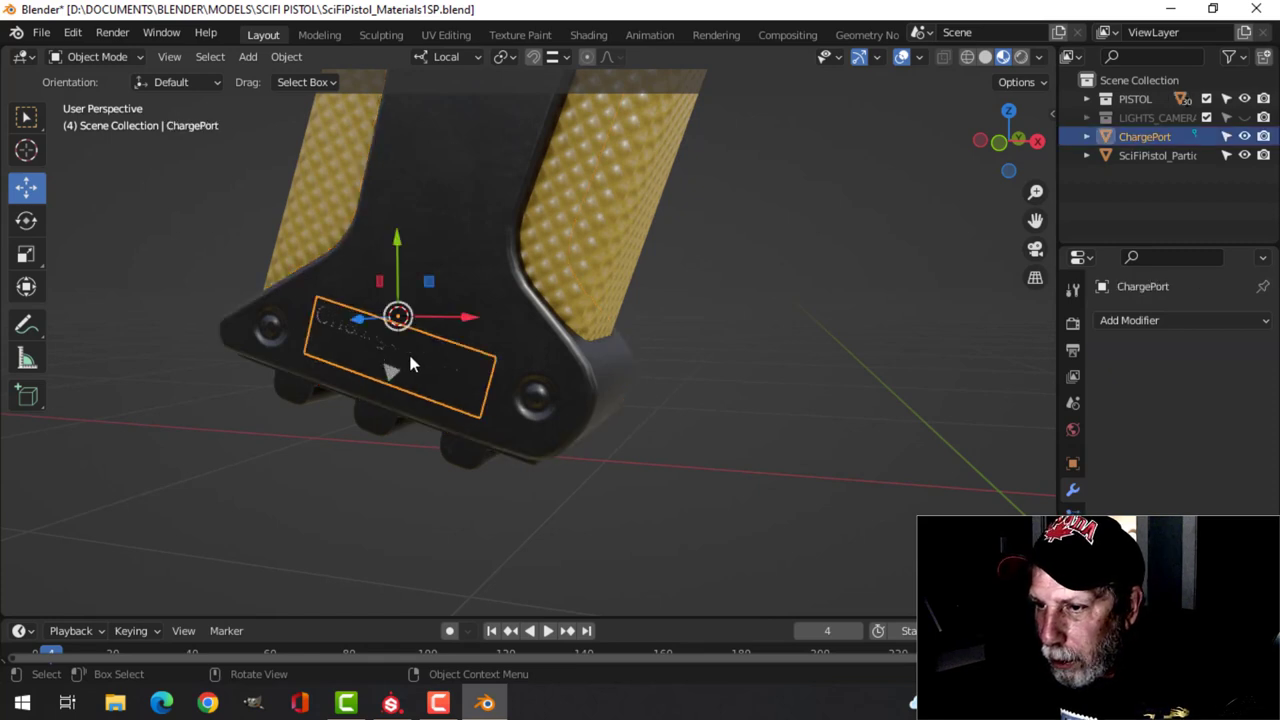
pyautogui.click(1129, 320)
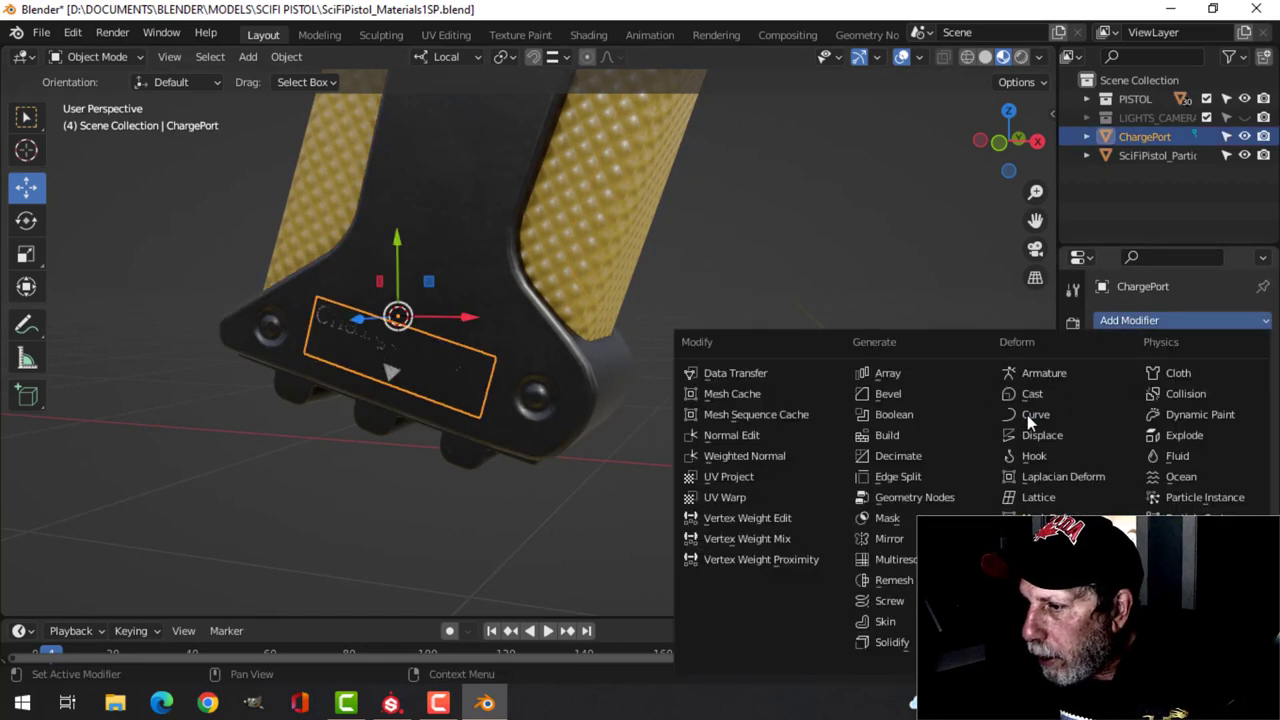
pyautogui.click(1040, 538)
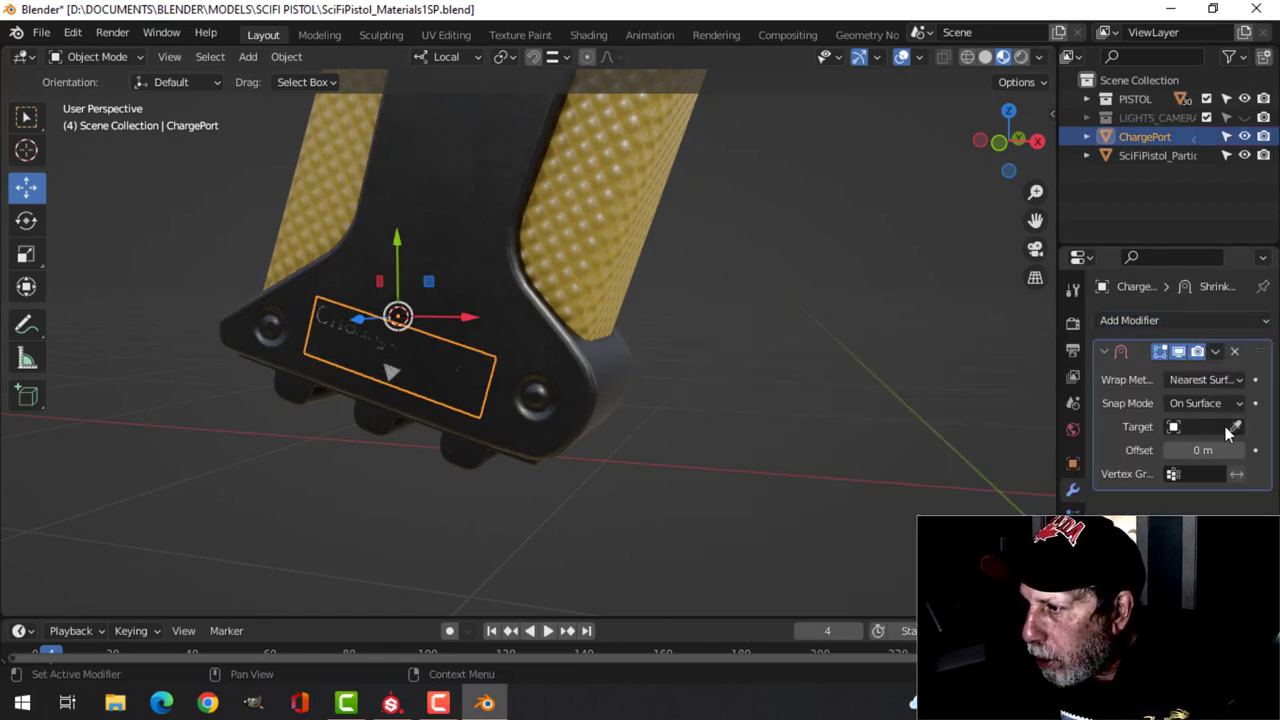
pyautogui.click(460, 316)
# Step: In front view, scale the Charge Port decal to about 0.885, center it between the grip's base screws, and deselect it
pyautogui.moveTo(529, 329); pyautogui.dragTo(527, 397, button='middle')
pyautogui.press('KP_1')
pyautogui.click(518, 384)
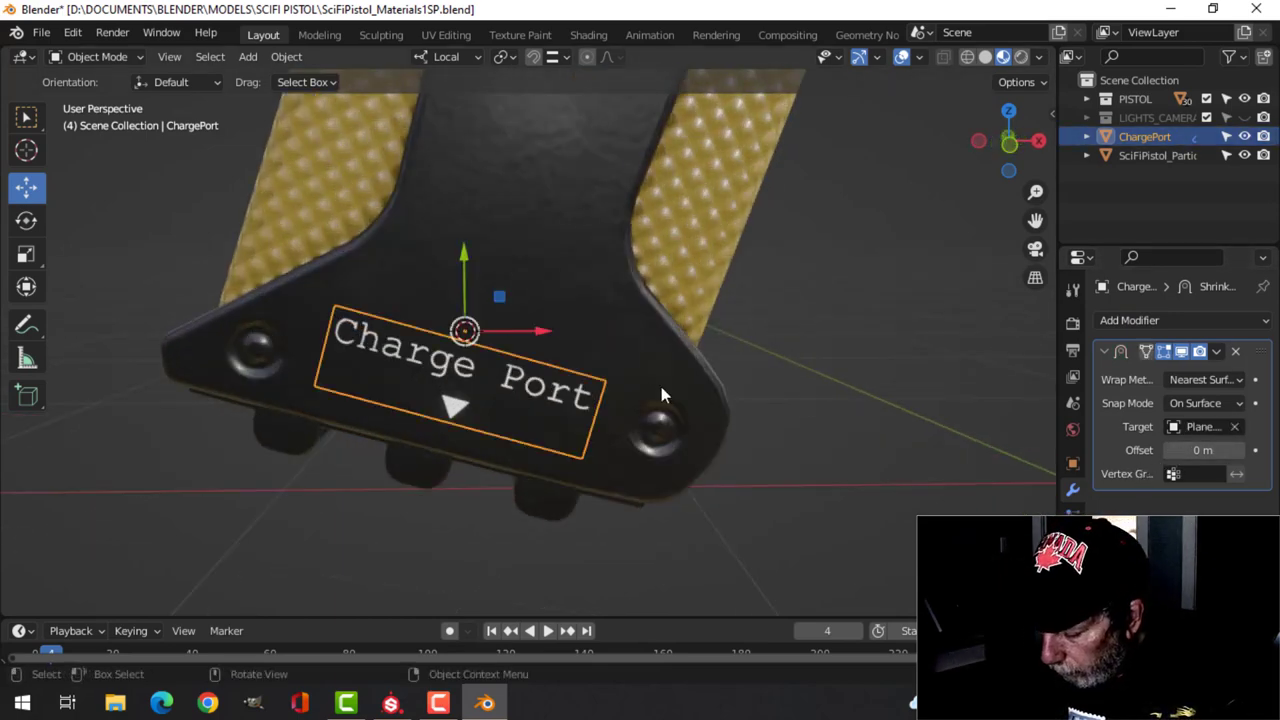
pyautogui.press('KP_5')
pyautogui.scroll(3, 661, 386)
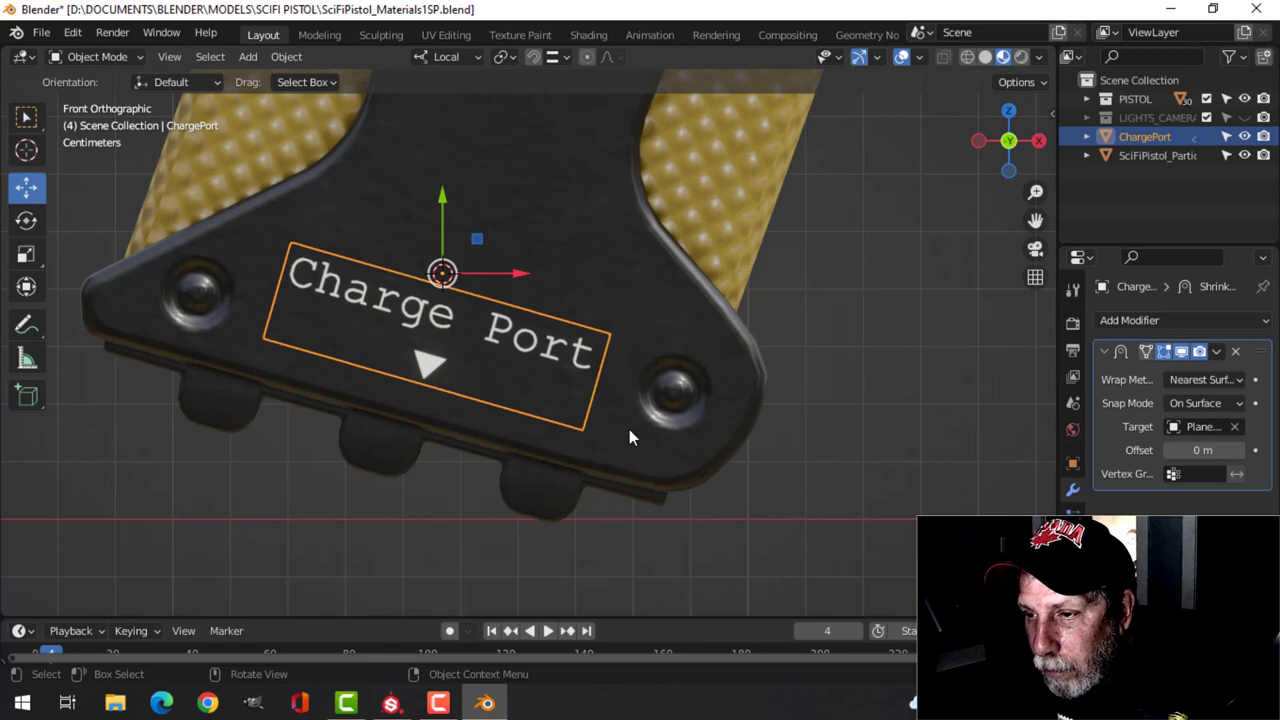
pyautogui.press('s')
pyautogui.click(600, 408)
pyautogui.press('g')
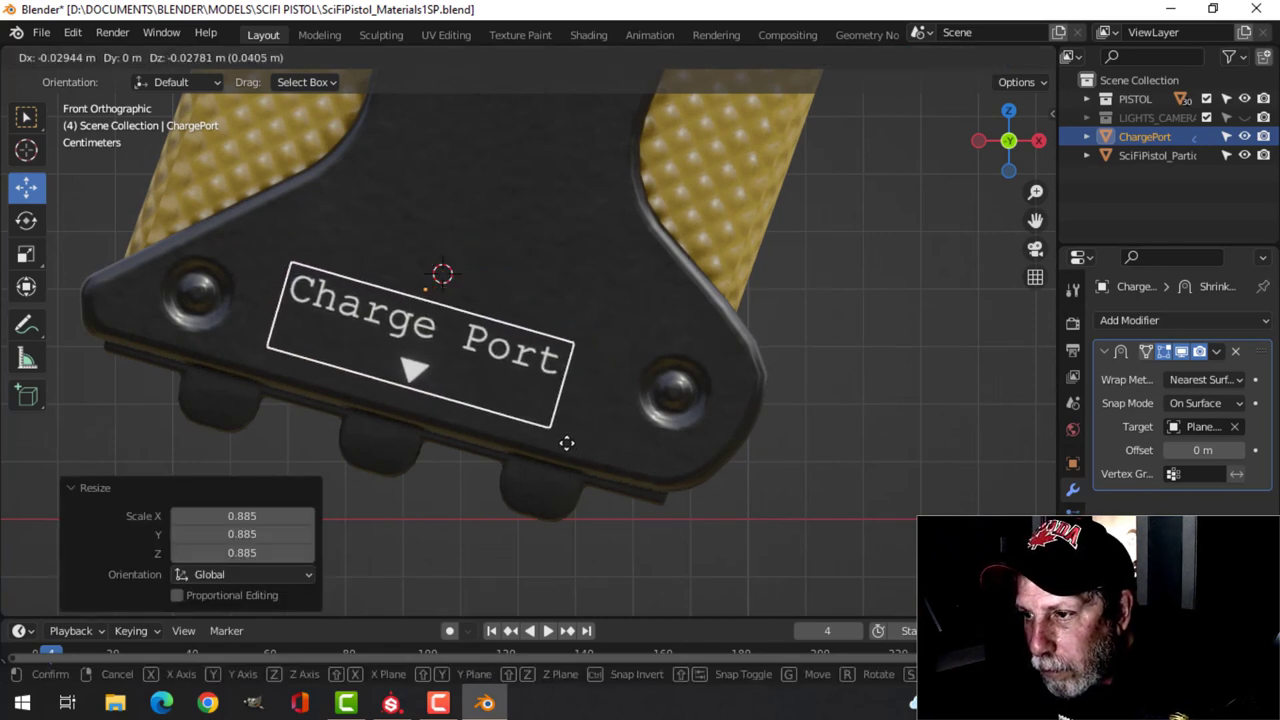
pyautogui.click(567, 443)
pyautogui.scroll(-7, 699, 376)
pyautogui.click(737, 349)
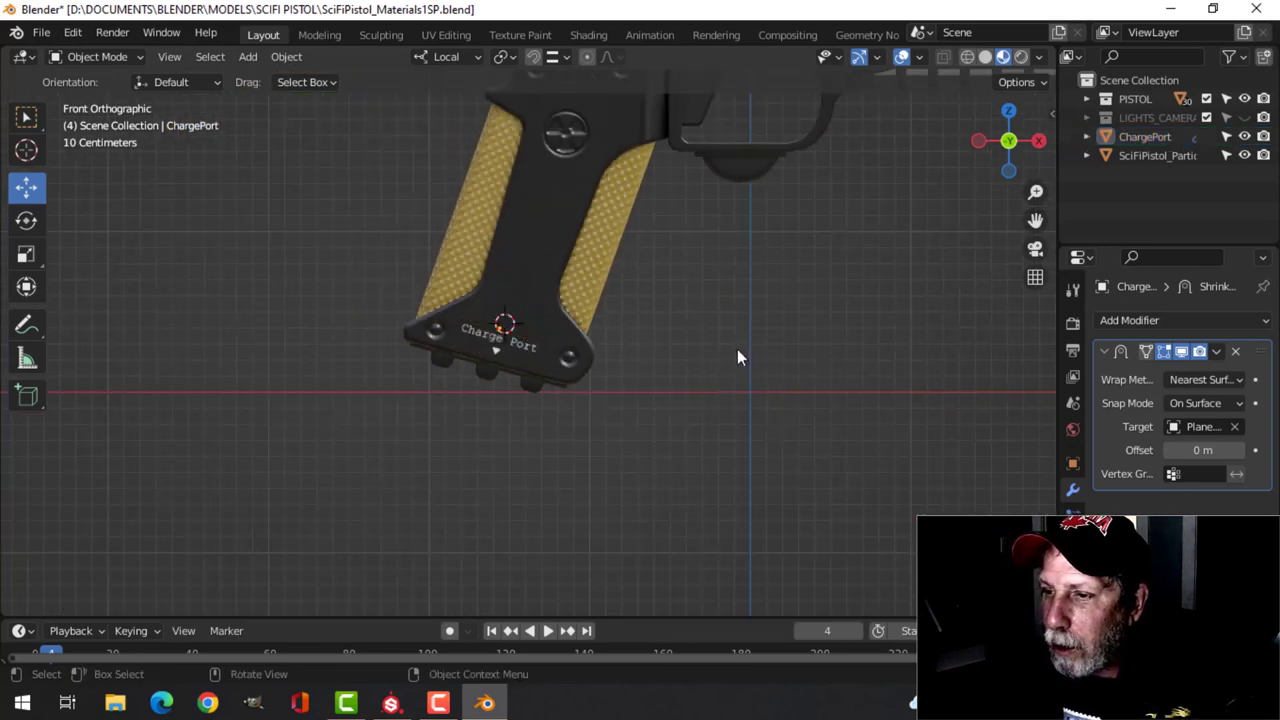
# Step: Unhide the lights and camera collection and enable the scene world in the viewport shading
pyautogui.moveTo(737, 349); pyautogui.dragTo(900, 310, button='middle')
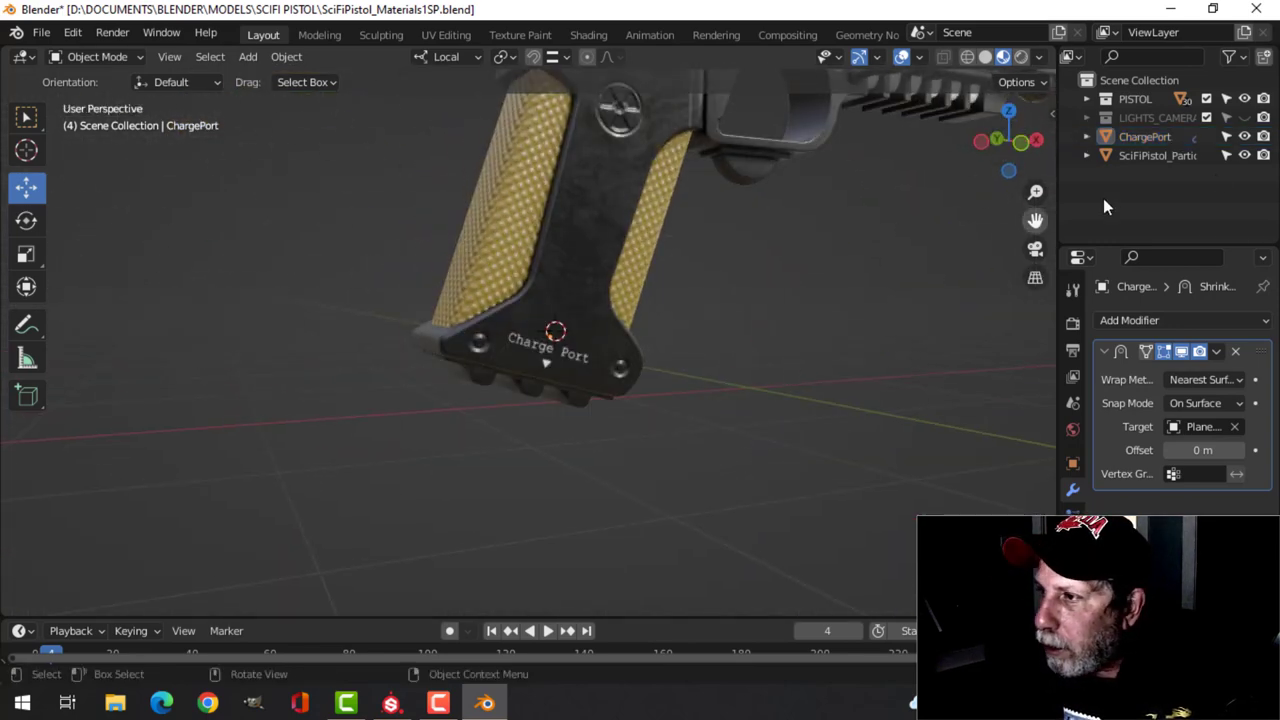
pyautogui.click(1245, 118)
pyautogui.scroll(-2, 724, 320)
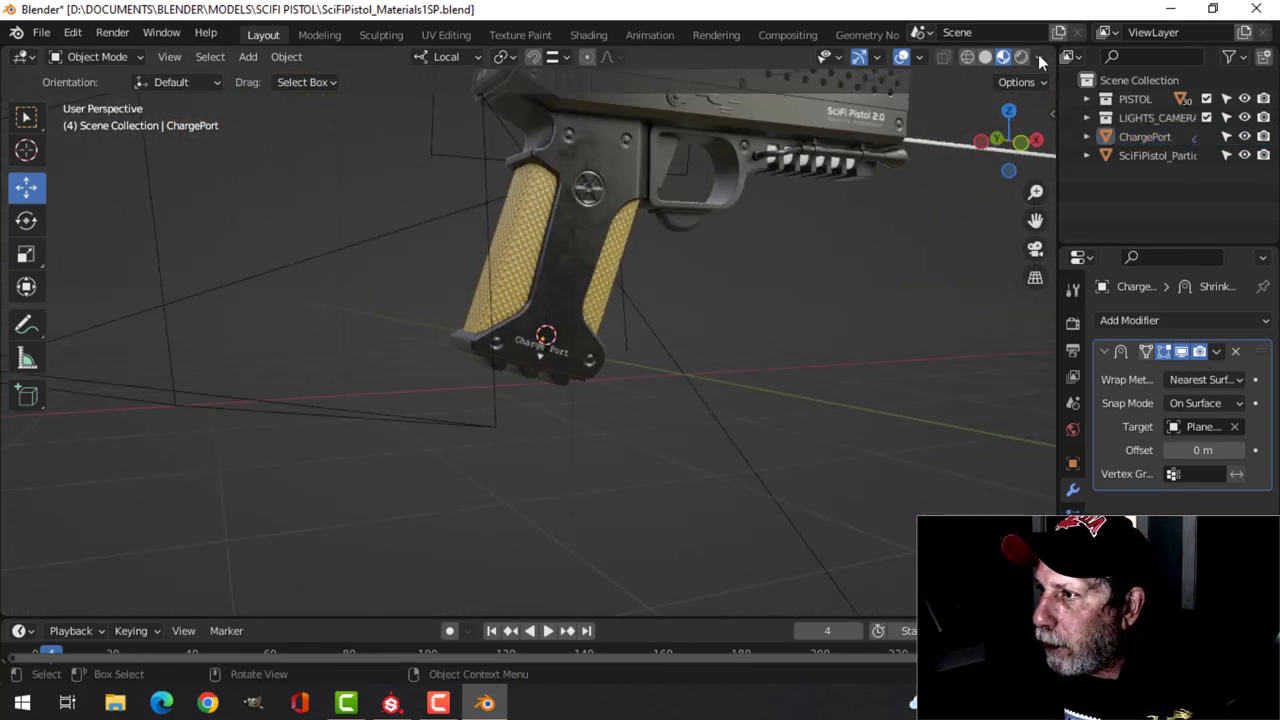
pyautogui.click(1039, 57)
pyautogui.click(962, 170)
# Step: Turn the camera view toward the pistol's side so both decals are in frame, and render the image
pyautogui.moveTo(624, 283); pyautogui.dragTo(618, 334, button='middle')
pyautogui.scroll(3, 614, 316)
pyautogui.press('KP_0')
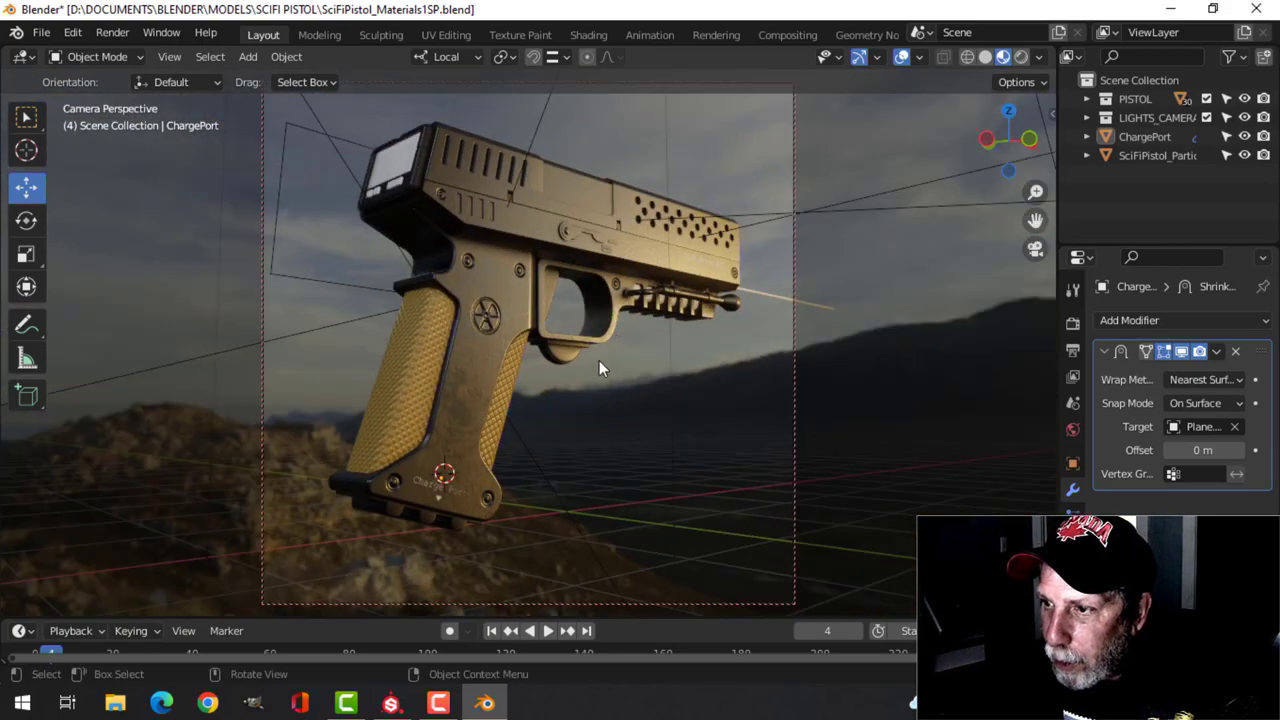
pyautogui.moveTo(471, 470); pyautogui.dragTo(640, 323, button='middle')
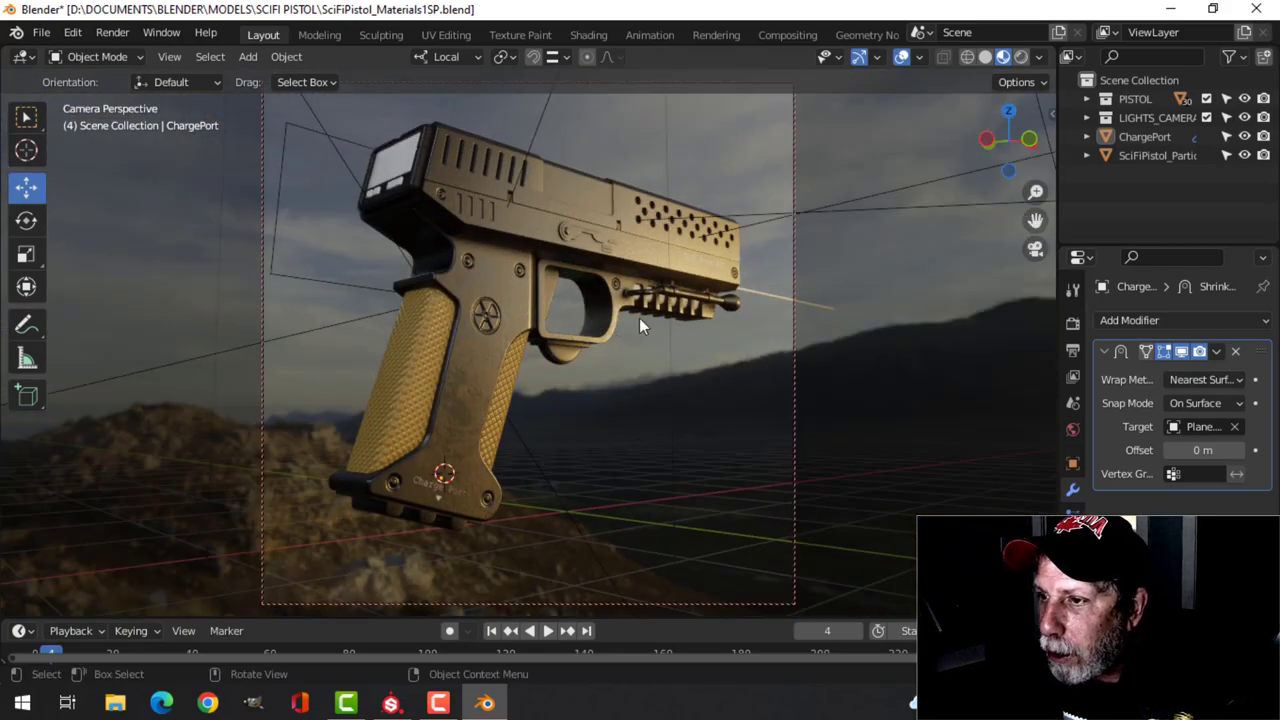
pyautogui.moveTo(614, 380); pyautogui.dragTo(737, 372, button='middle')
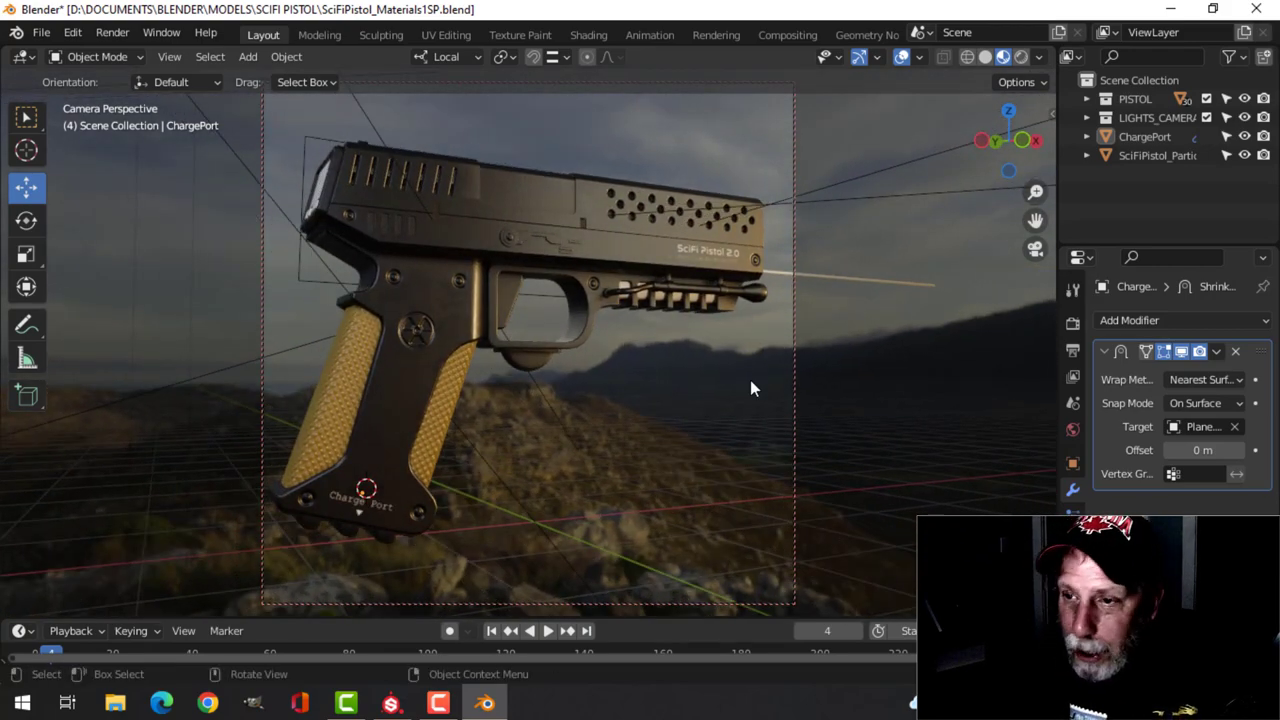
pyautogui.press('F12')
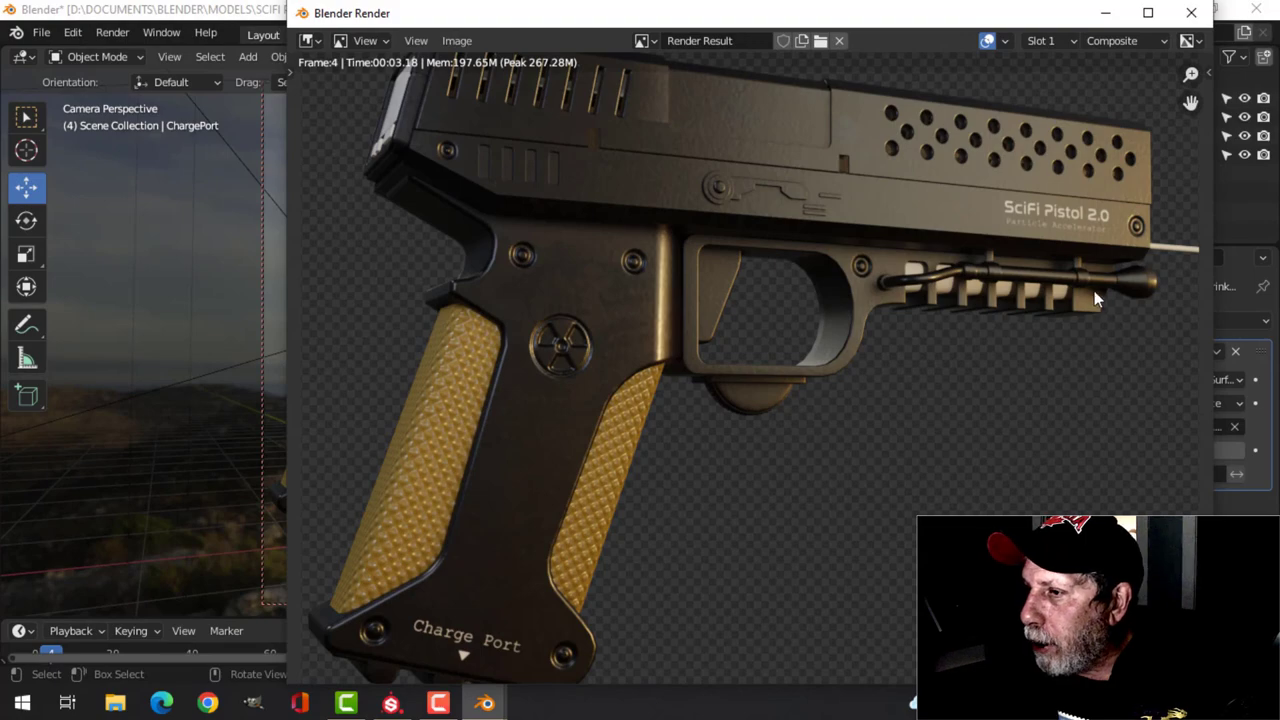
# Step: Close the render, turn the camera view toward the pistol's muzzle end, and select the laser beam
pyautogui.press('Escape')
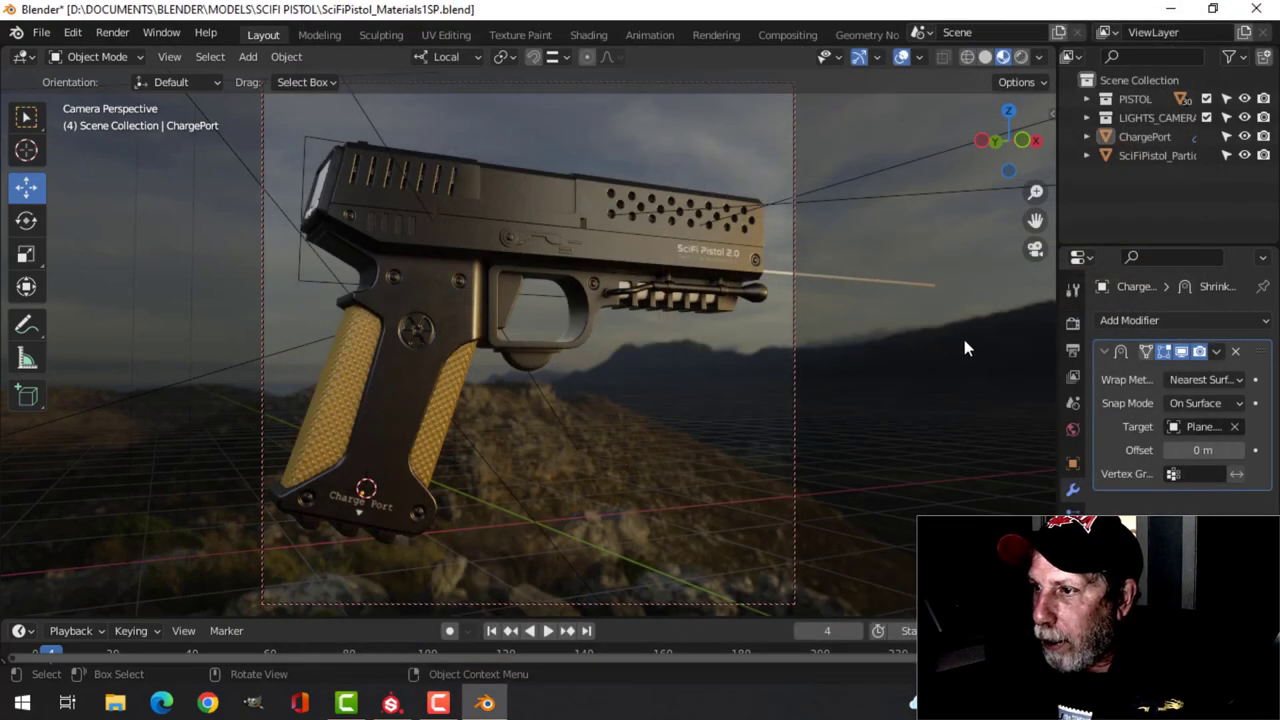
pyautogui.moveTo(962, 334); pyautogui.dragTo(651, 340, button='middle')
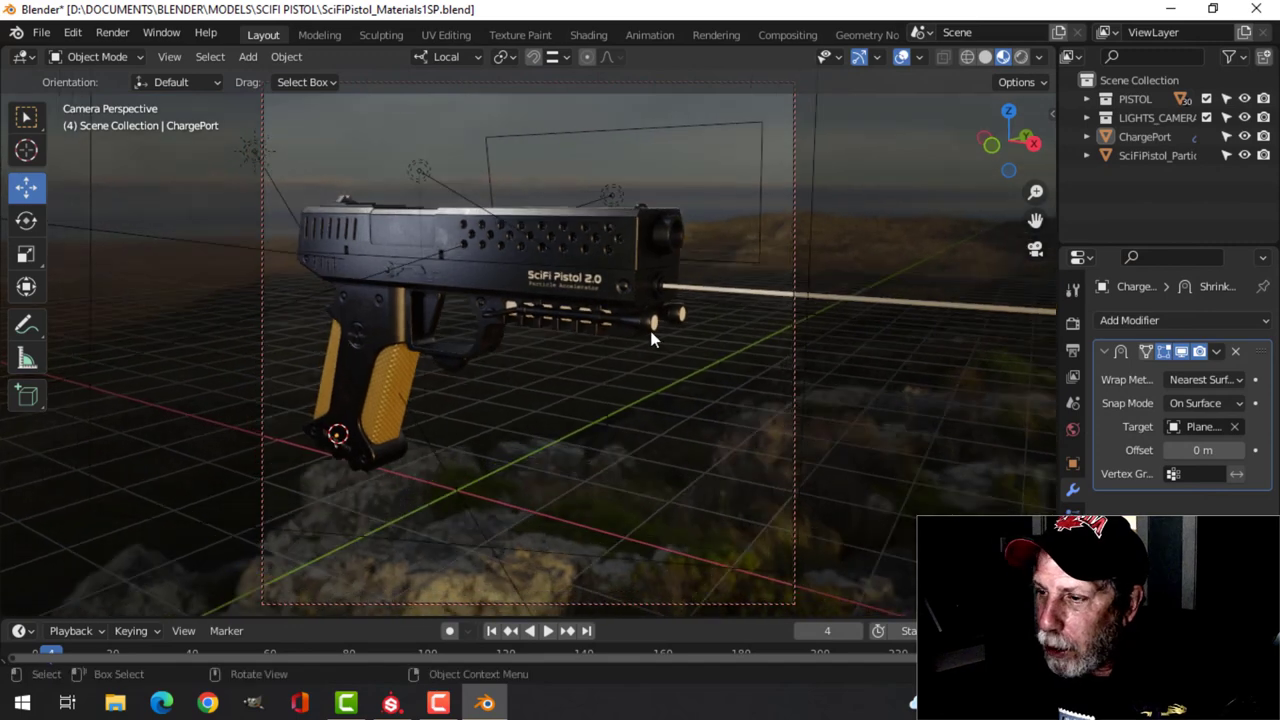
pyautogui.click(723, 291)
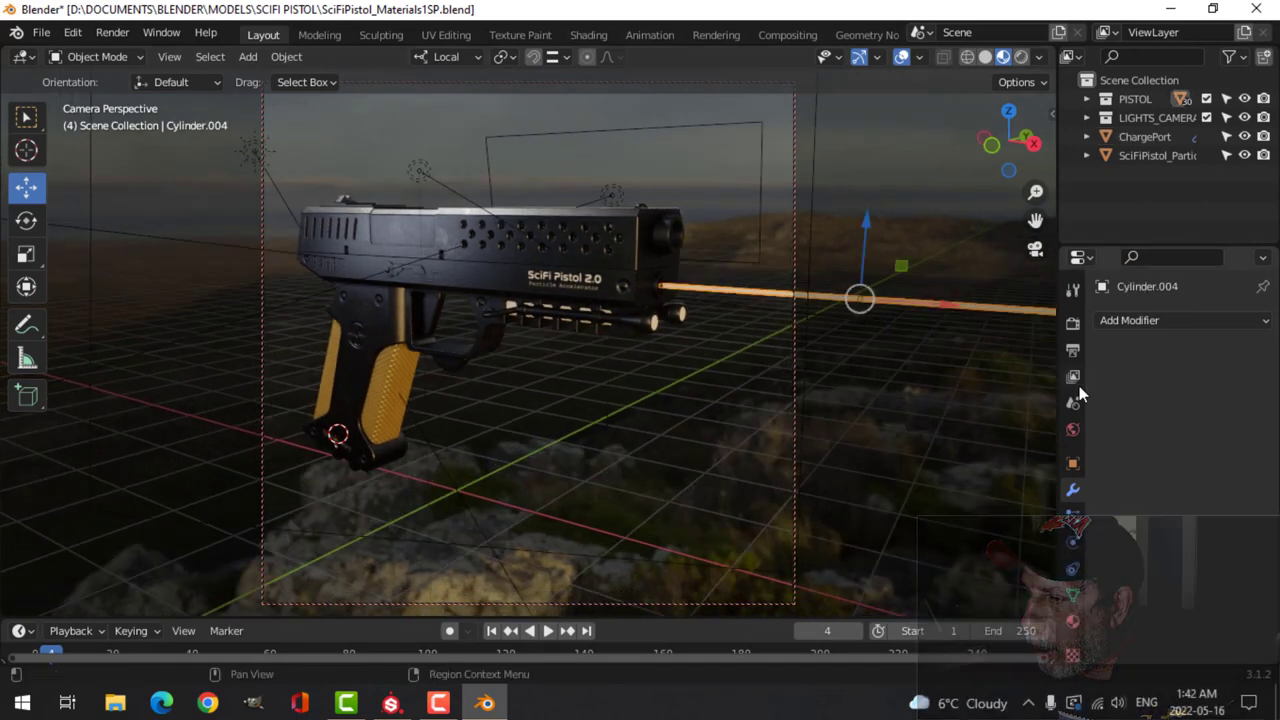
# Step: Review the Eevee render settings for sampling, ambient occlusion, bloom and screen space reflections
pyautogui.click(1073, 323)
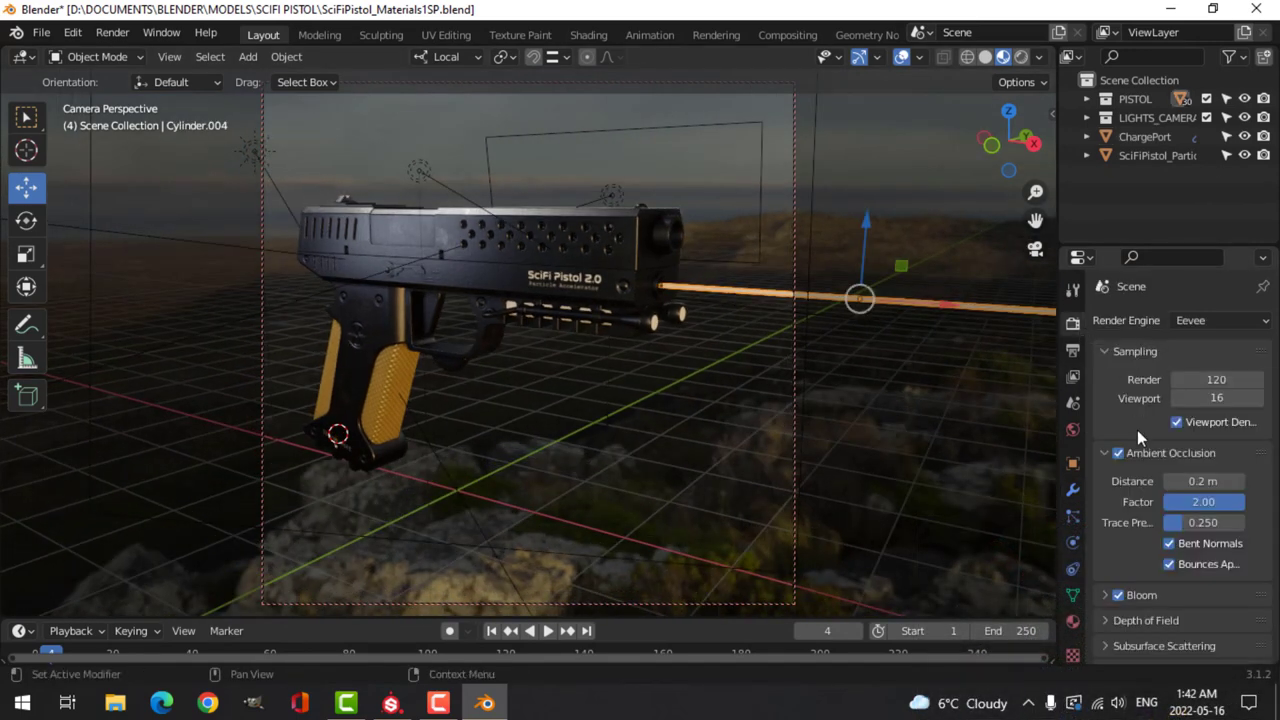
pyautogui.click(1104, 351)
pyautogui.click(1104, 377)
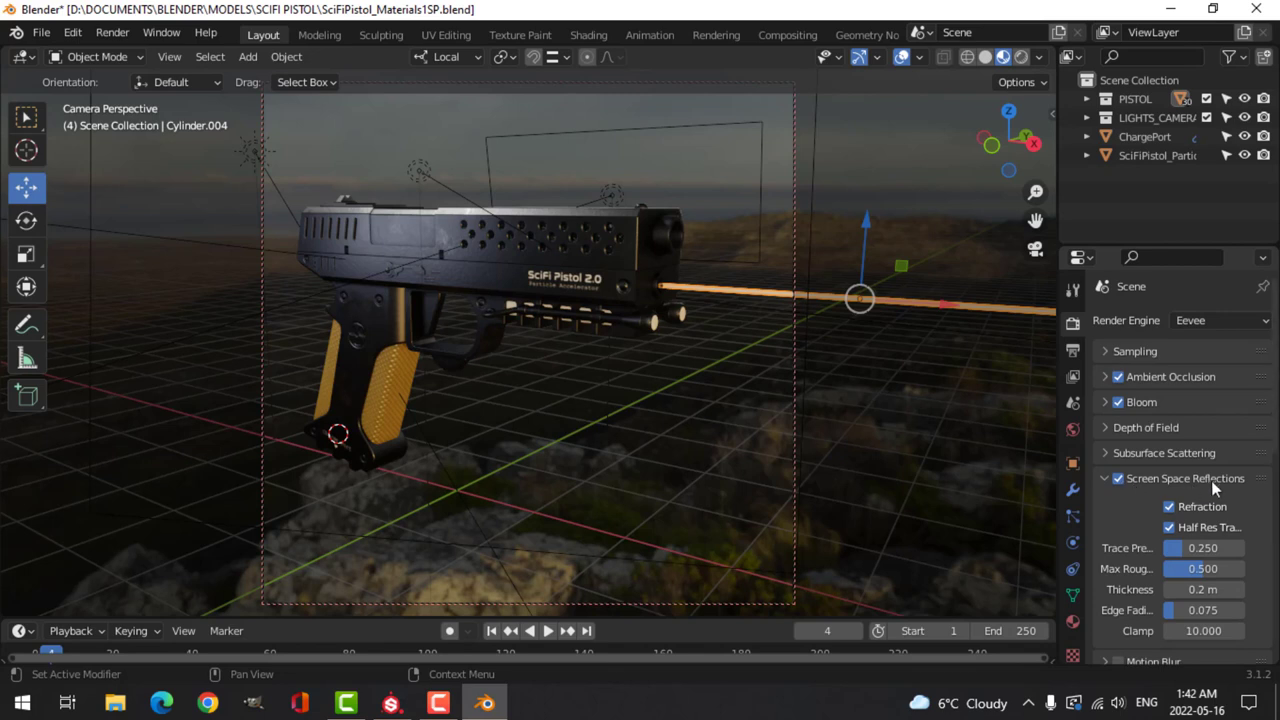
pyautogui.click(1104, 480)
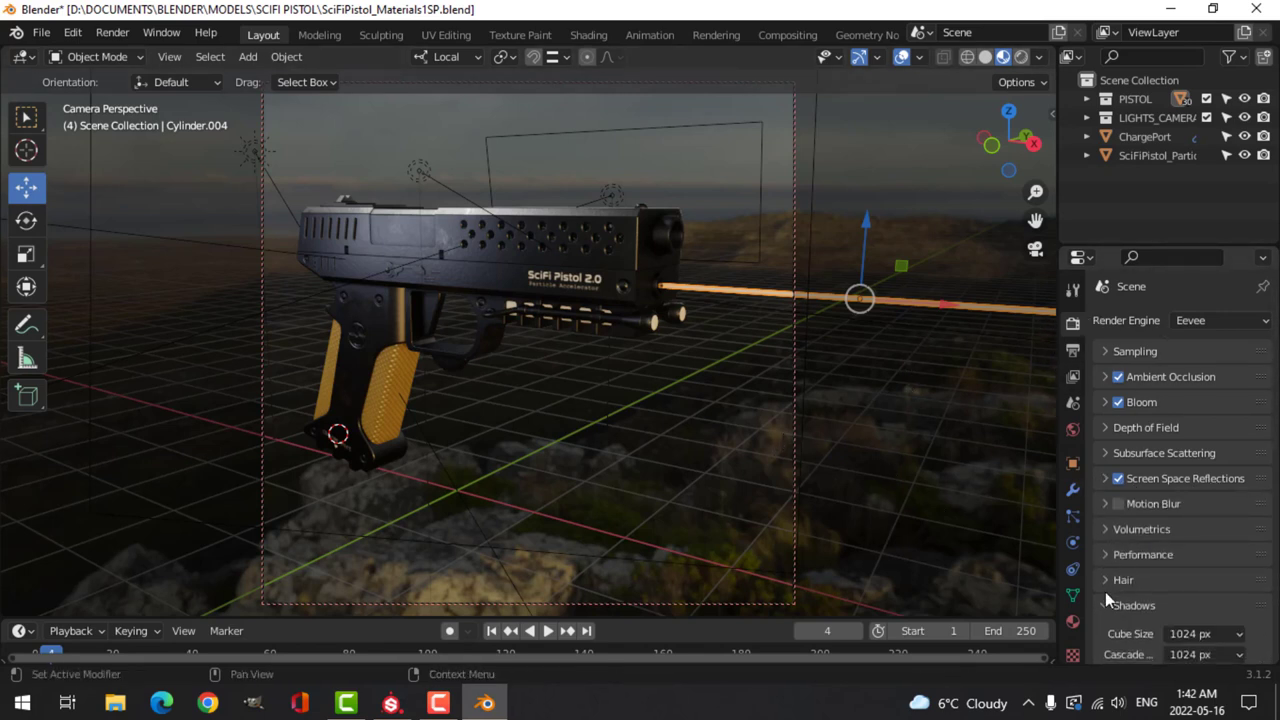
# Step: Change the SciFiPistol_Laser material to an orange Emission shader with strength 10, and render the image to check the beam
pyautogui.click(1073, 622)
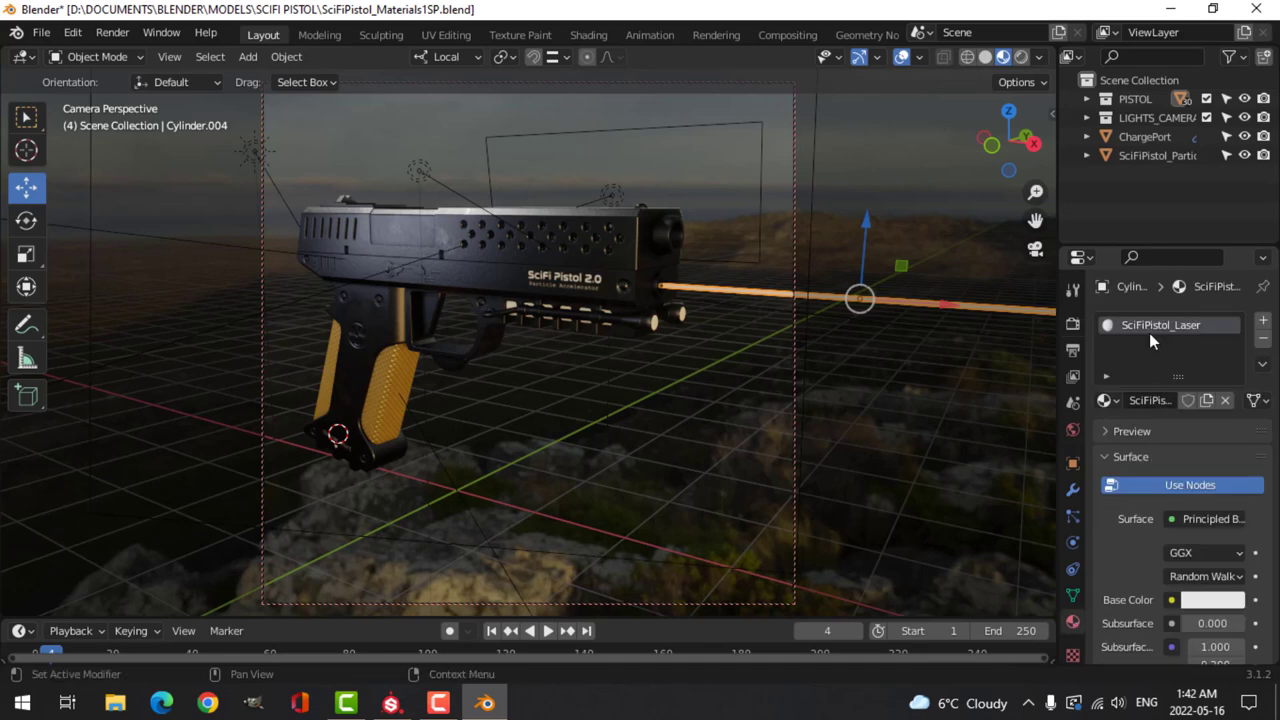
pyautogui.click(1198, 519)
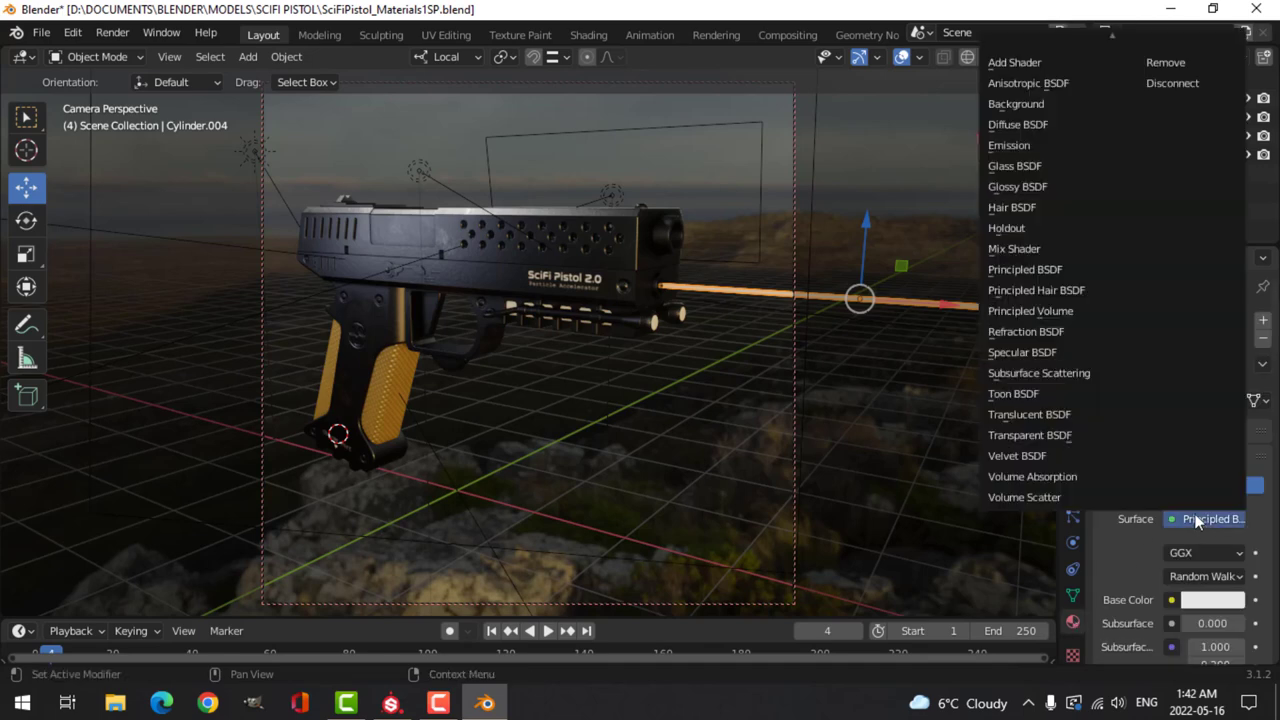
pyautogui.click(1044, 146)
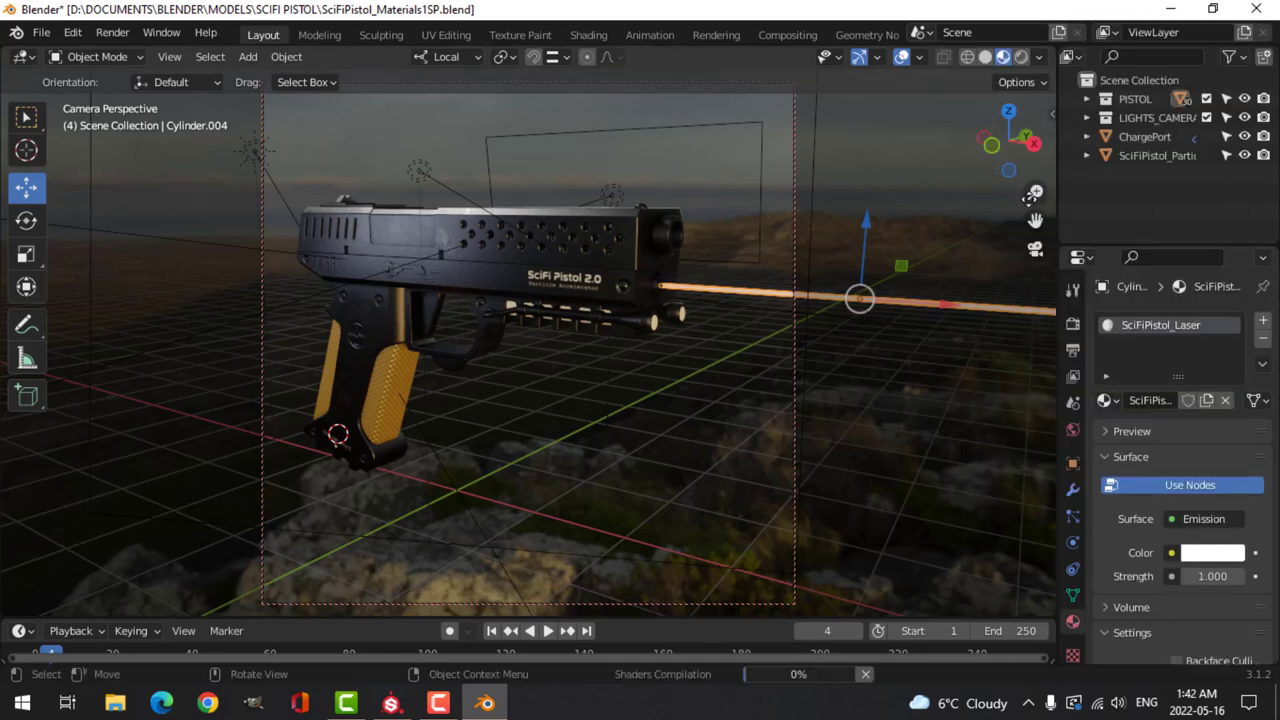
pyautogui.click(1214, 555)
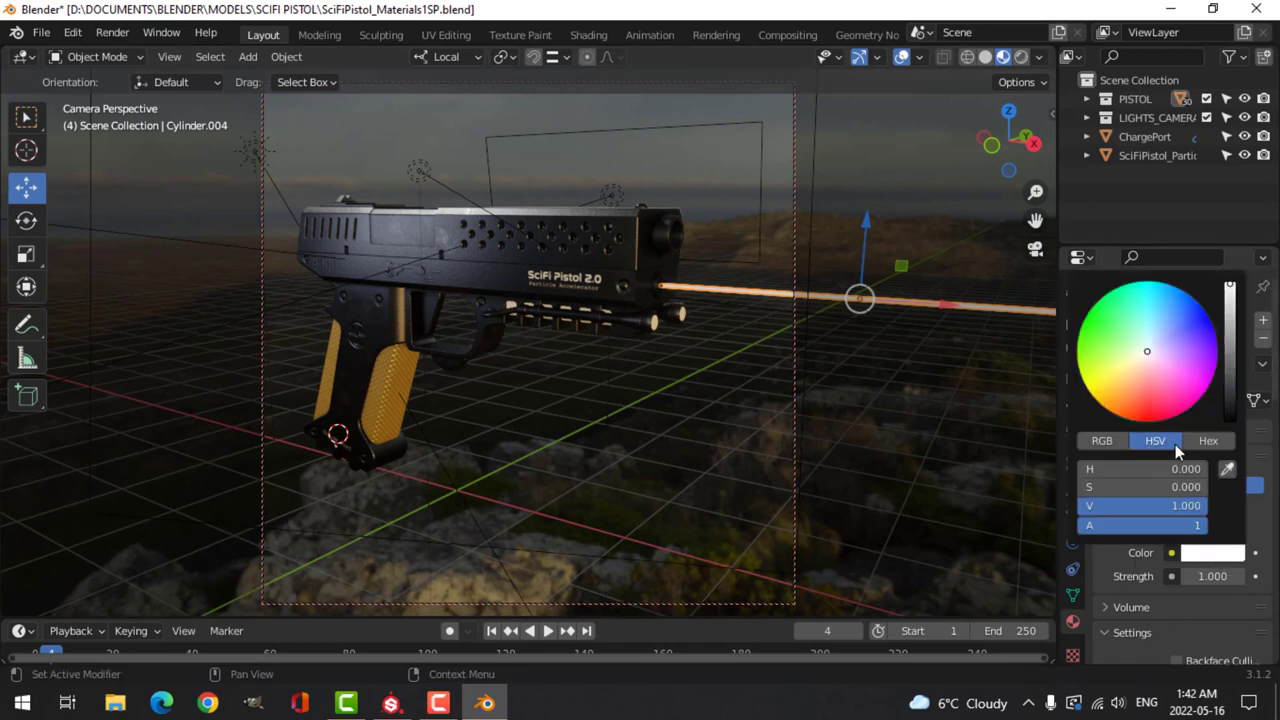
pyautogui.click(1127, 392)
pyautogui.doubleClick(1215, 576)
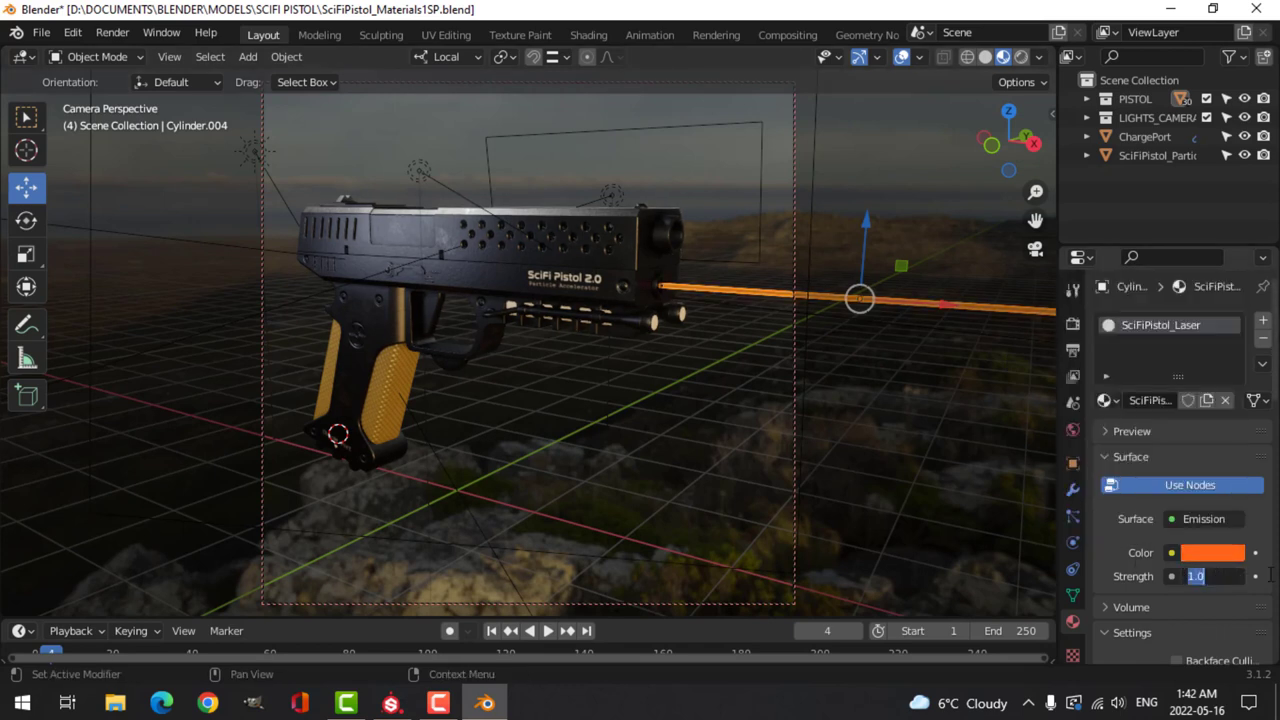
pyautogui.write('10')
pyautogui.press('Return')
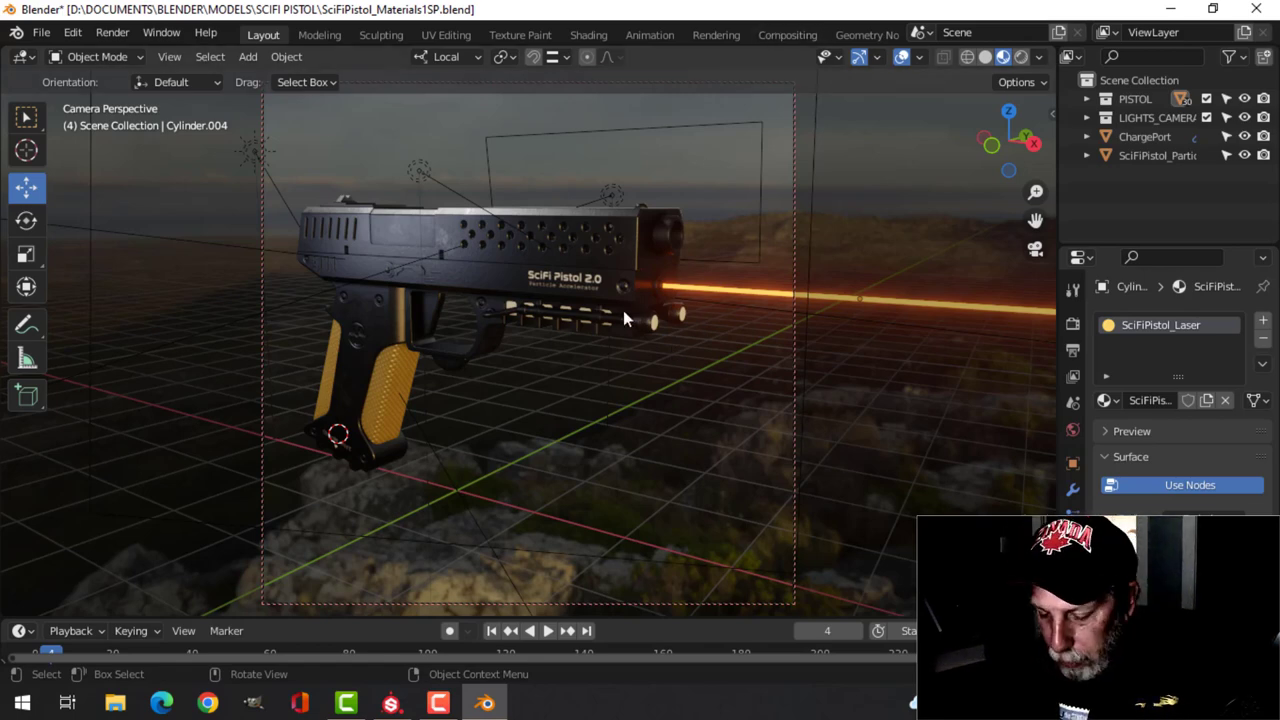
pyautogui.press('F12')
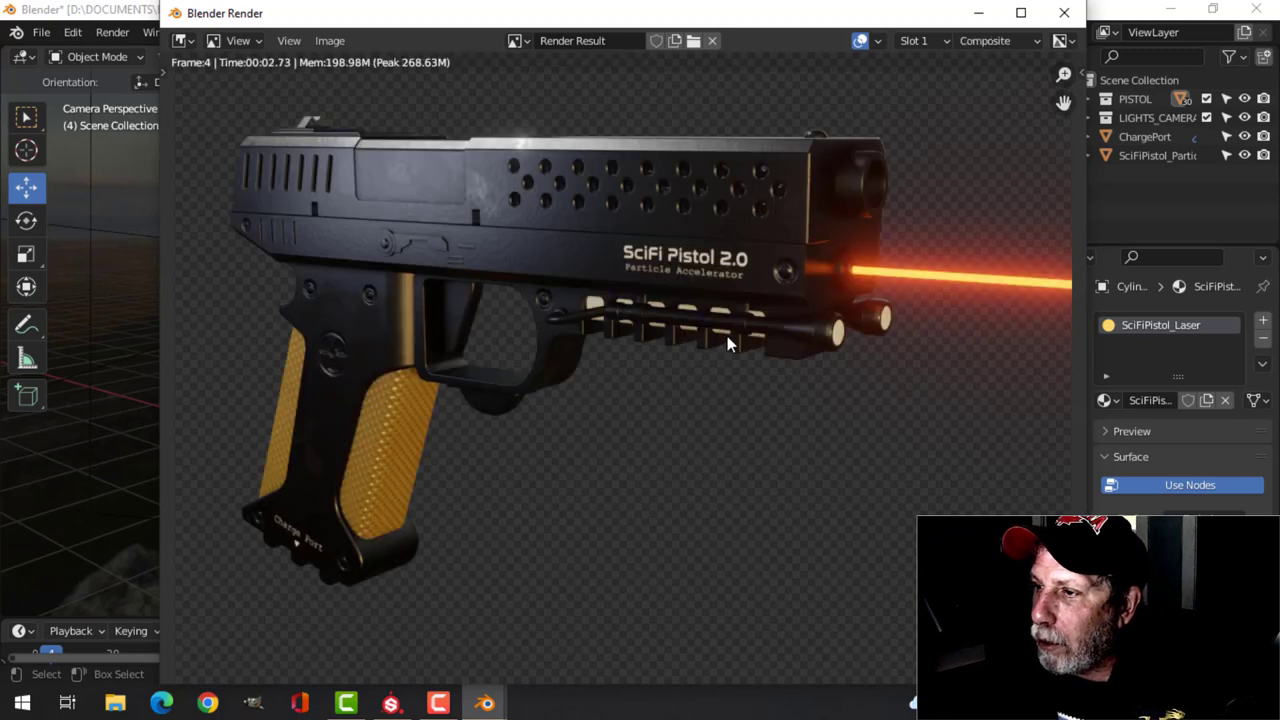
pyautogui.click(1064, 13)
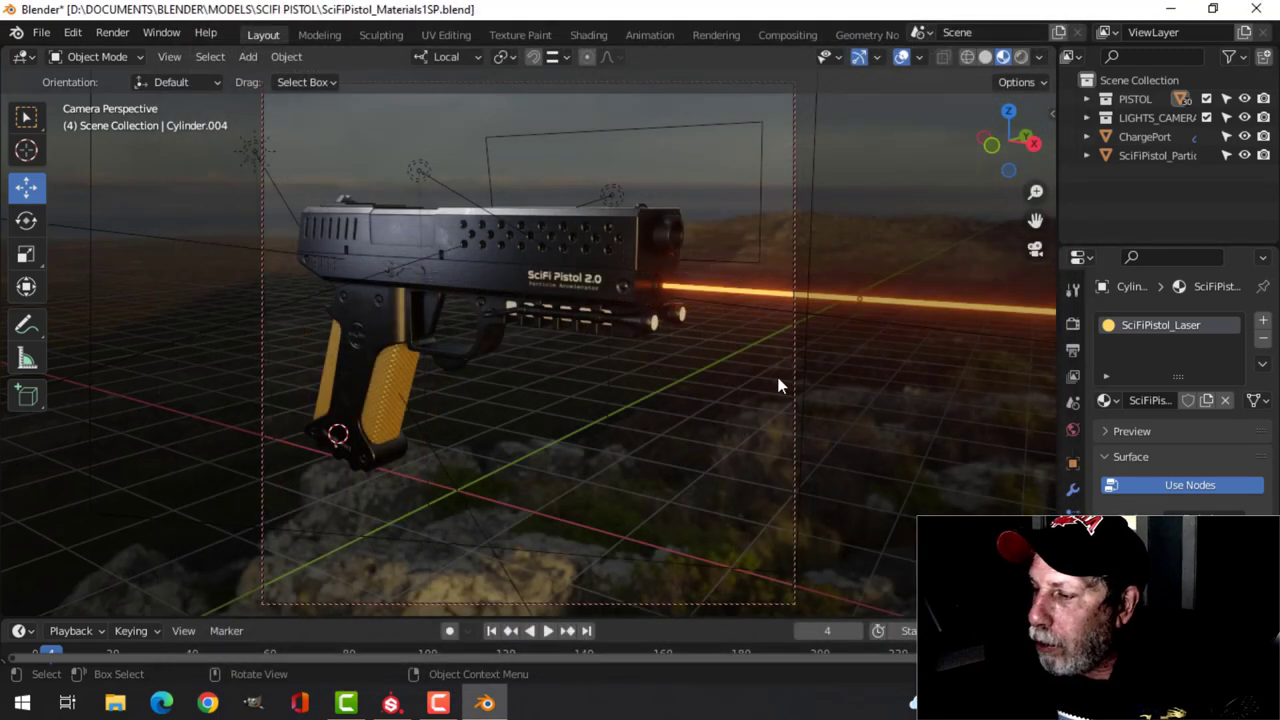
# Step: In the Compositing workspace, delete the existing Glare and Viewer nodes from the scene's node tree
pyautogui.click(781, 35)
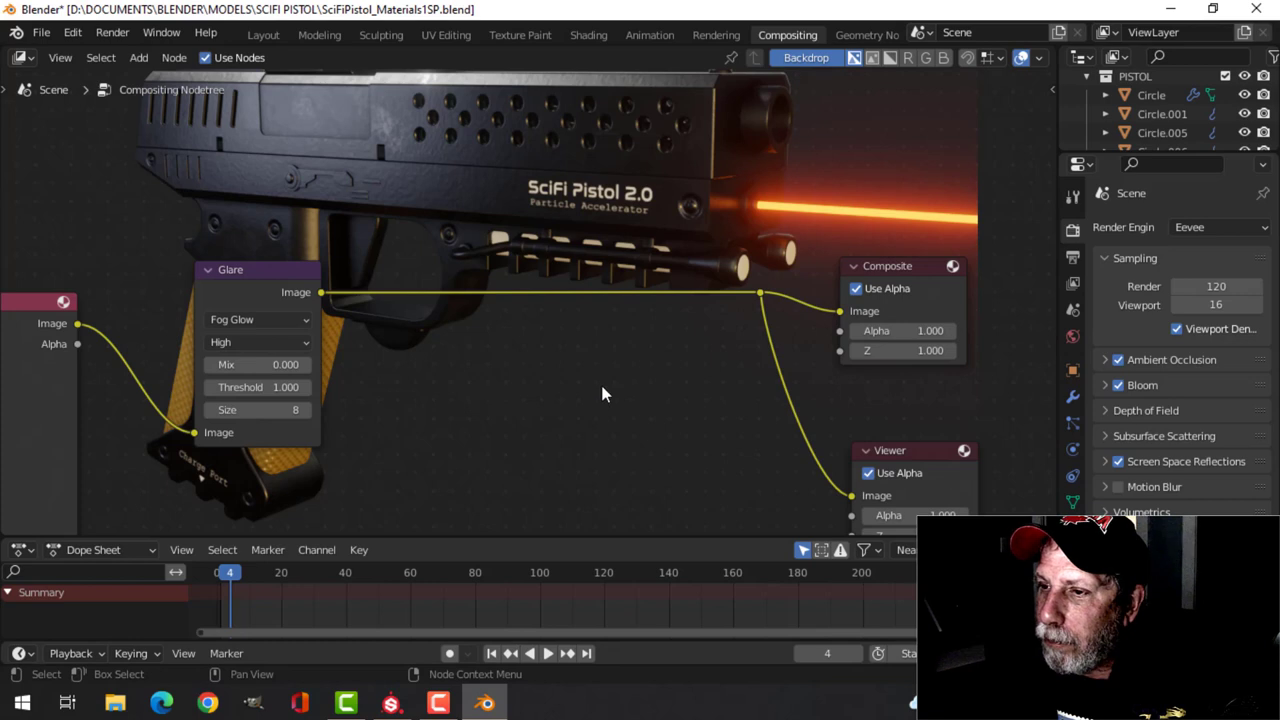
pyautogui.scroll(-3, 598, 389)
pyautogui.scroll(-2, 518, 383)
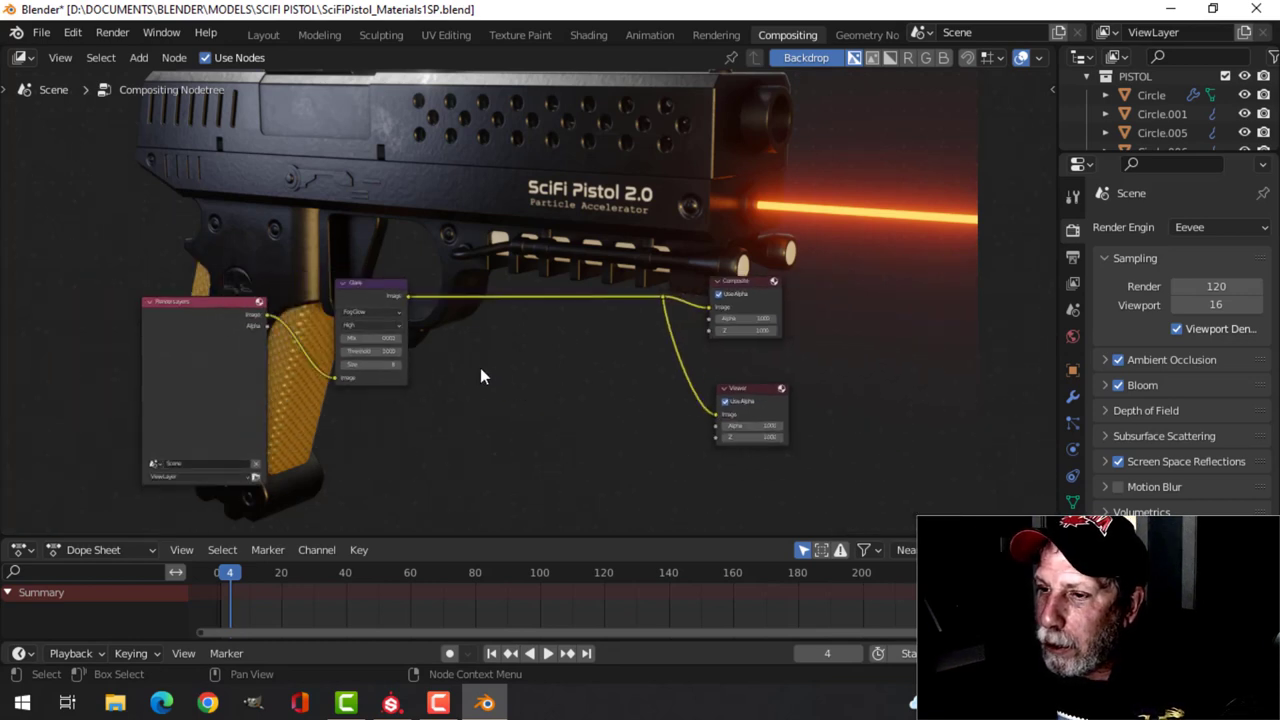
pyautogui.keyDown('shift'); pyautogui.moveTo(483, 368); pyautogui.dragTo(558, 329, button='middle'); pyautogui.keyUp('shift')
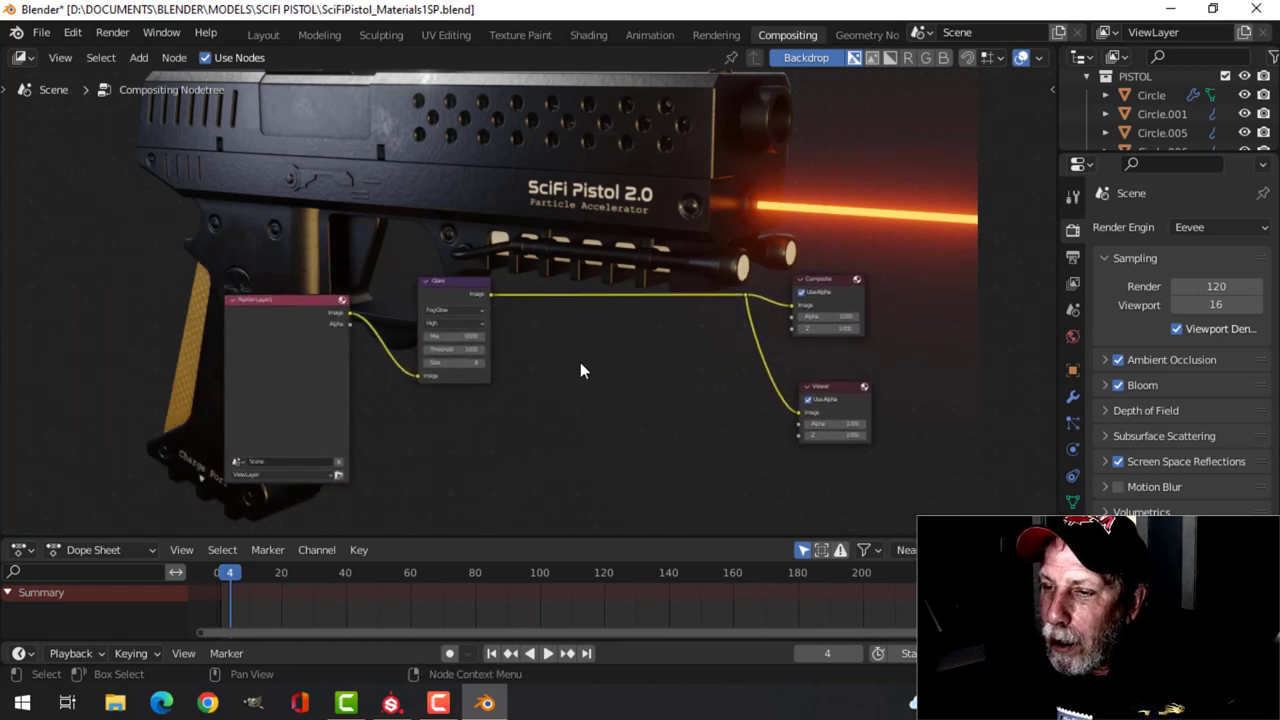
pyautogui.scroll(3, 534, 371)
pyautogui.scroll(-2, 528, 372)
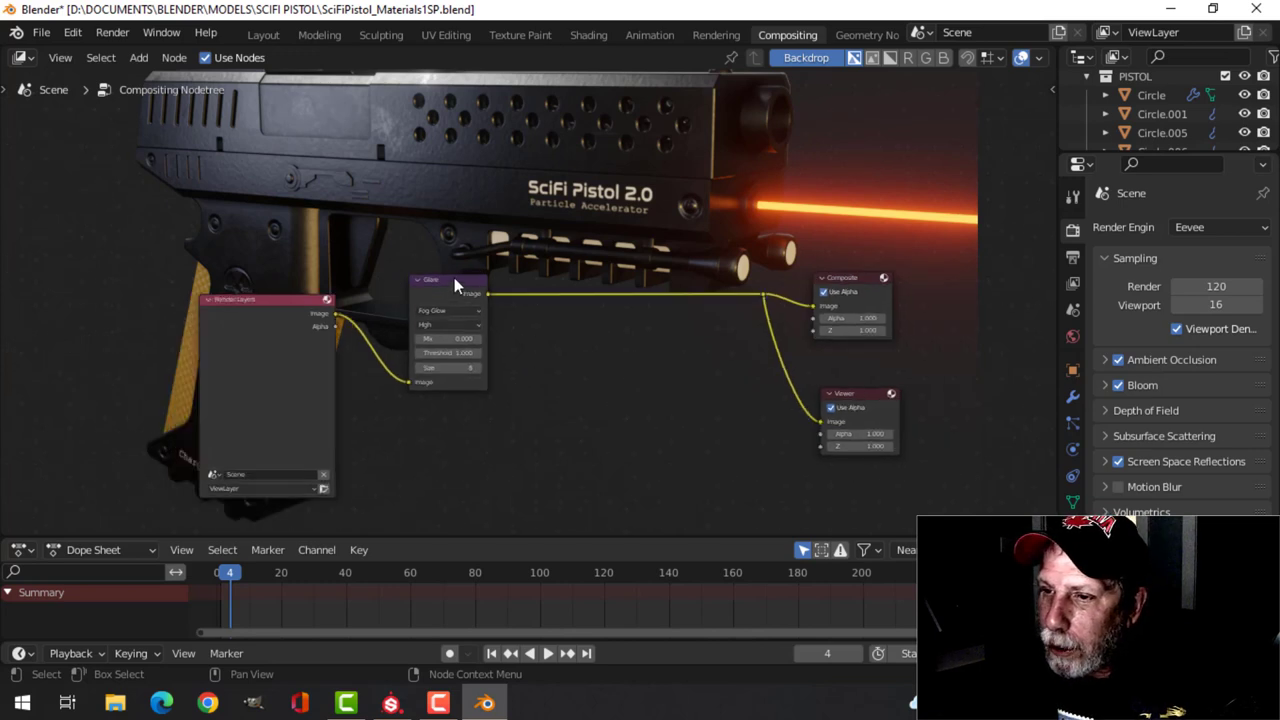
pyautogui.click(454, 278)
pyautogui.press('x')
pyautogui.click(849, 394)
pyautogui.press('x')
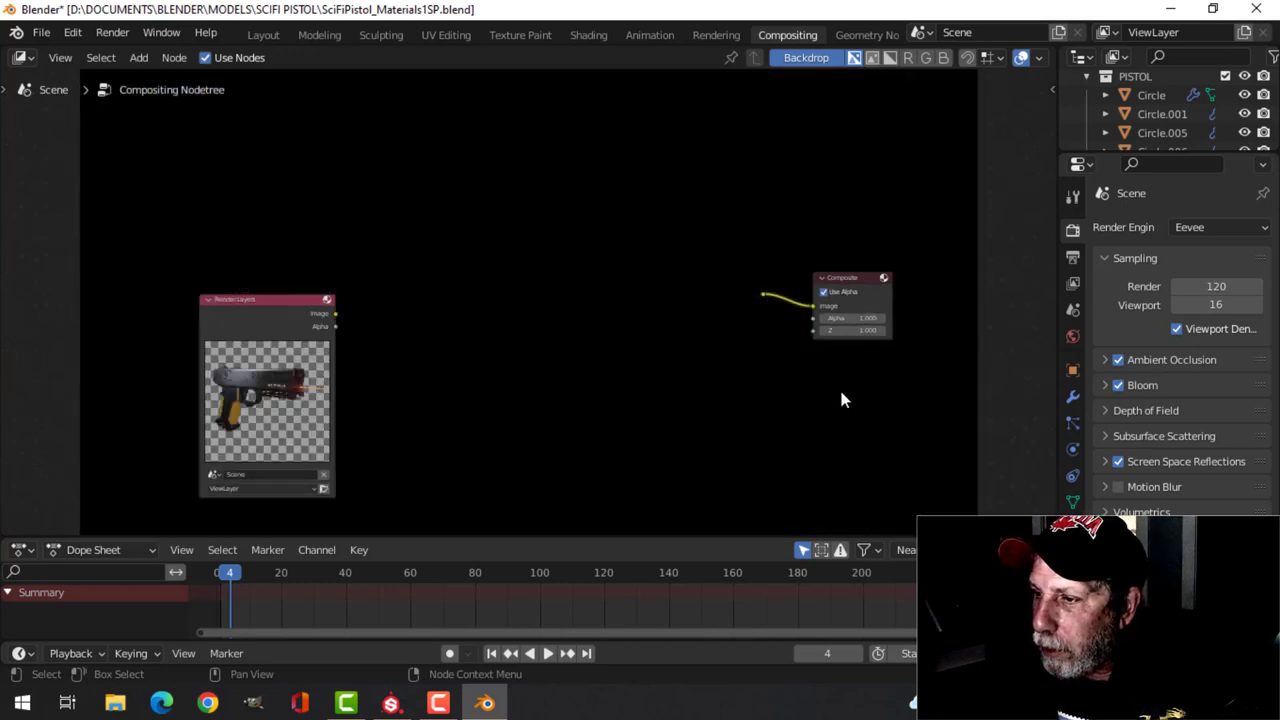
# Step: Remove the leftover reroute link, connect the Render Layers image directly to the Composite node, and move Render Layers higher
pyautogui.moveTo(337, 308)
pyautogui.mouseDown()
pyautogui.moveTo(657, 303)
pyautogui.moveTo(362, 310)
pyautogui.mouseUp()
pyautogui.moveTo(760, 302); pyautogui.dragTo(764, 298)
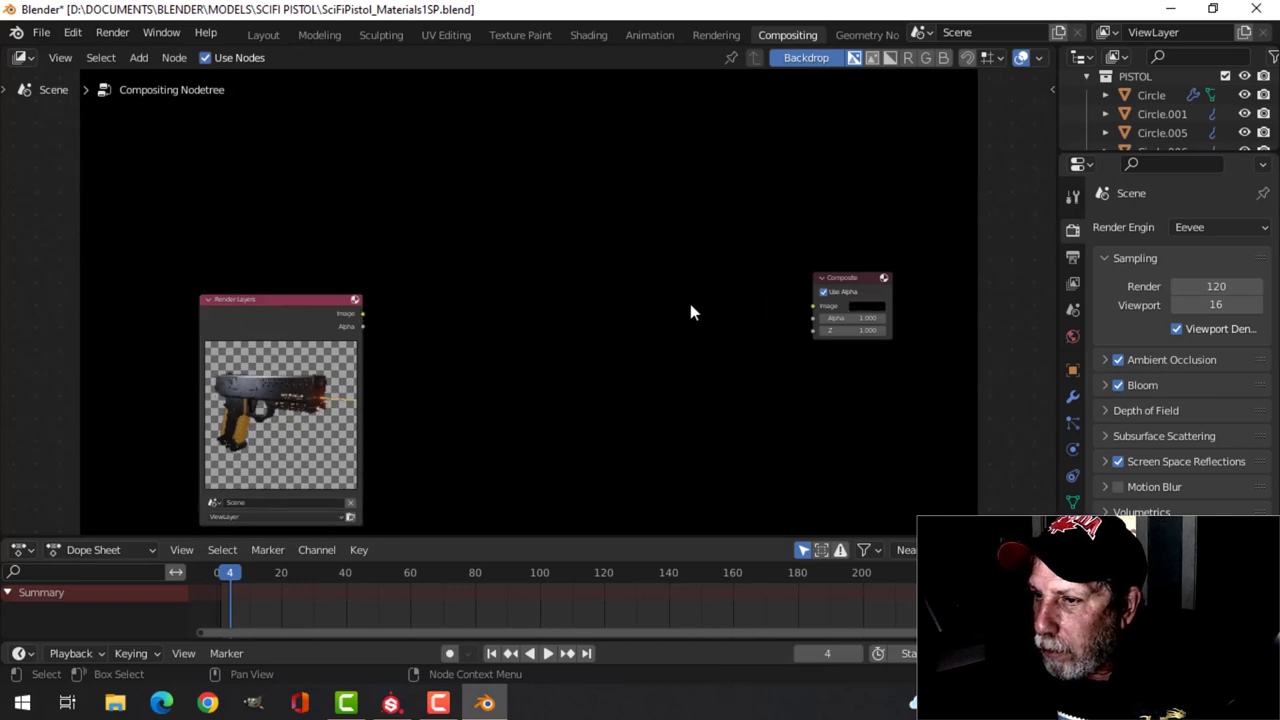
pyautogui.moveTo(365, 321); pyautogui.dragTo(813, 306)
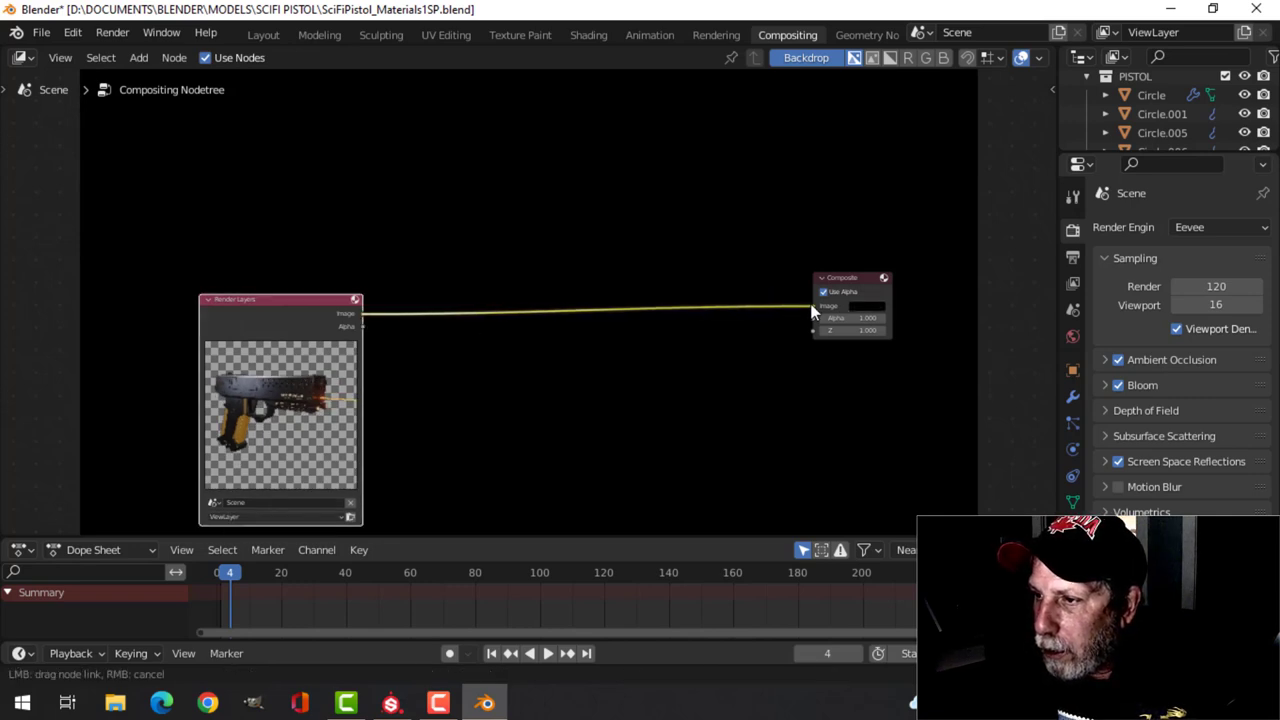
pyautogui.moveTo(335, 325); pyautogui.dragTo(322, 243)
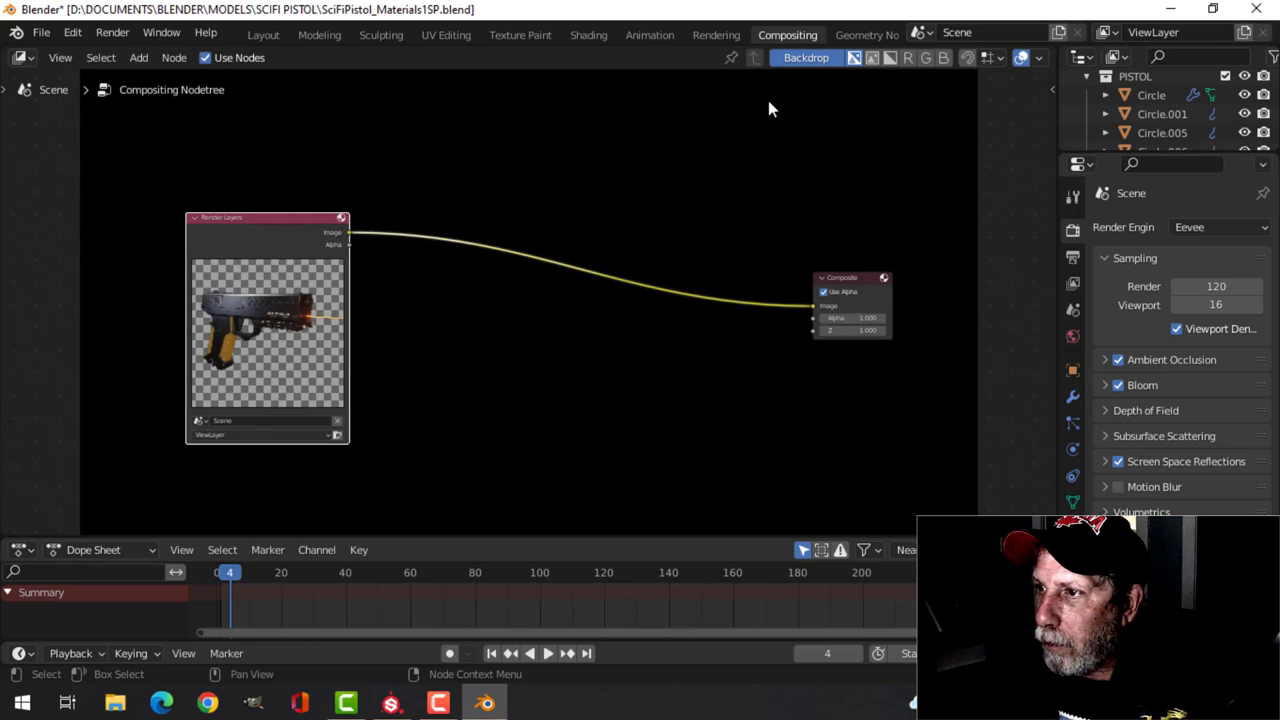
# Step: Add a Viewer node below the Composite node and feed it the Render Layers image, keeping the backdrop enabled
pyautogui.click(785, 59)
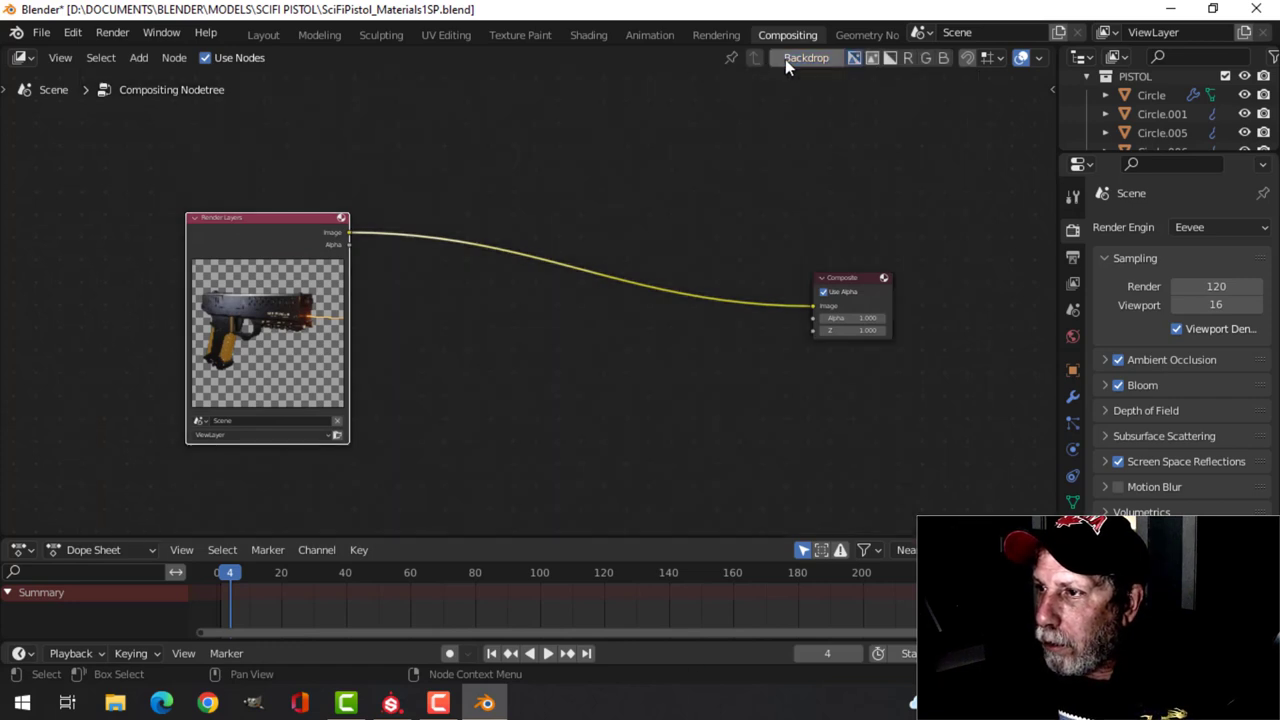
pyautogui.click(785, 59)
pyautogui.scroll(1, 387, 351)
pyautogui.scroll(-1, 540, 432)
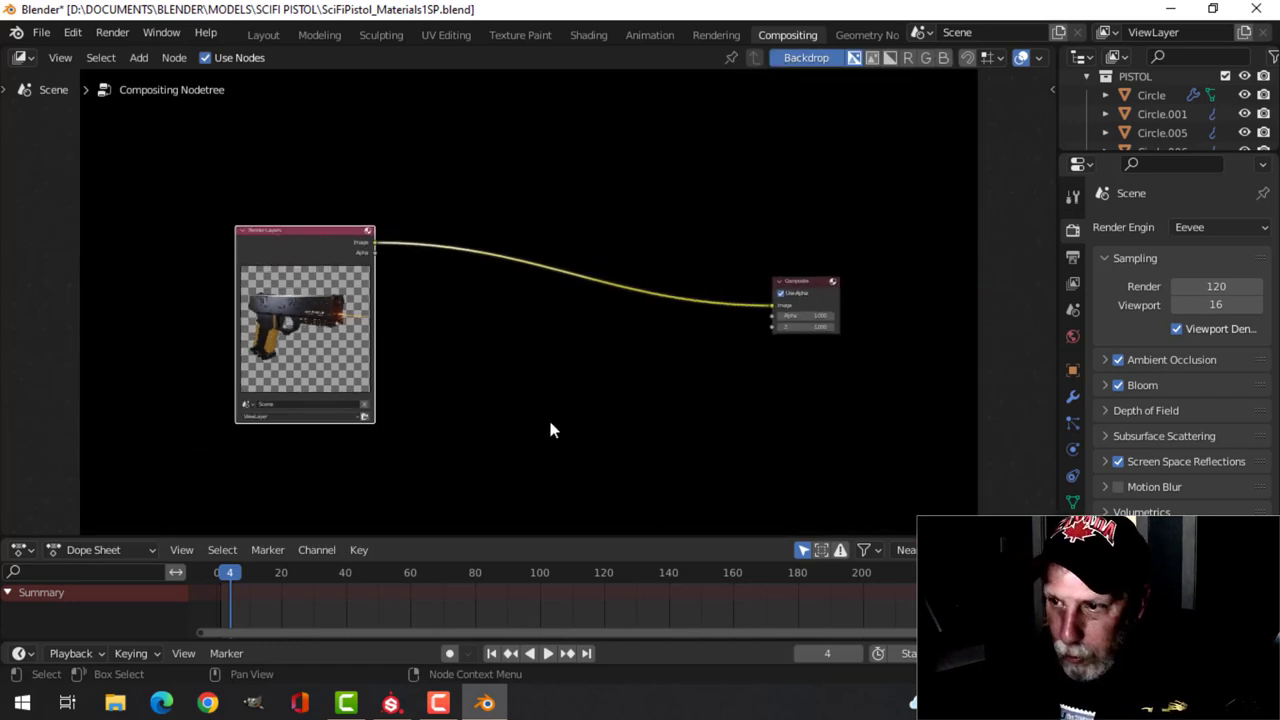
pyautogui.moveTo(551, 429); pyautogui.dragTo(517, 366, button='middle')
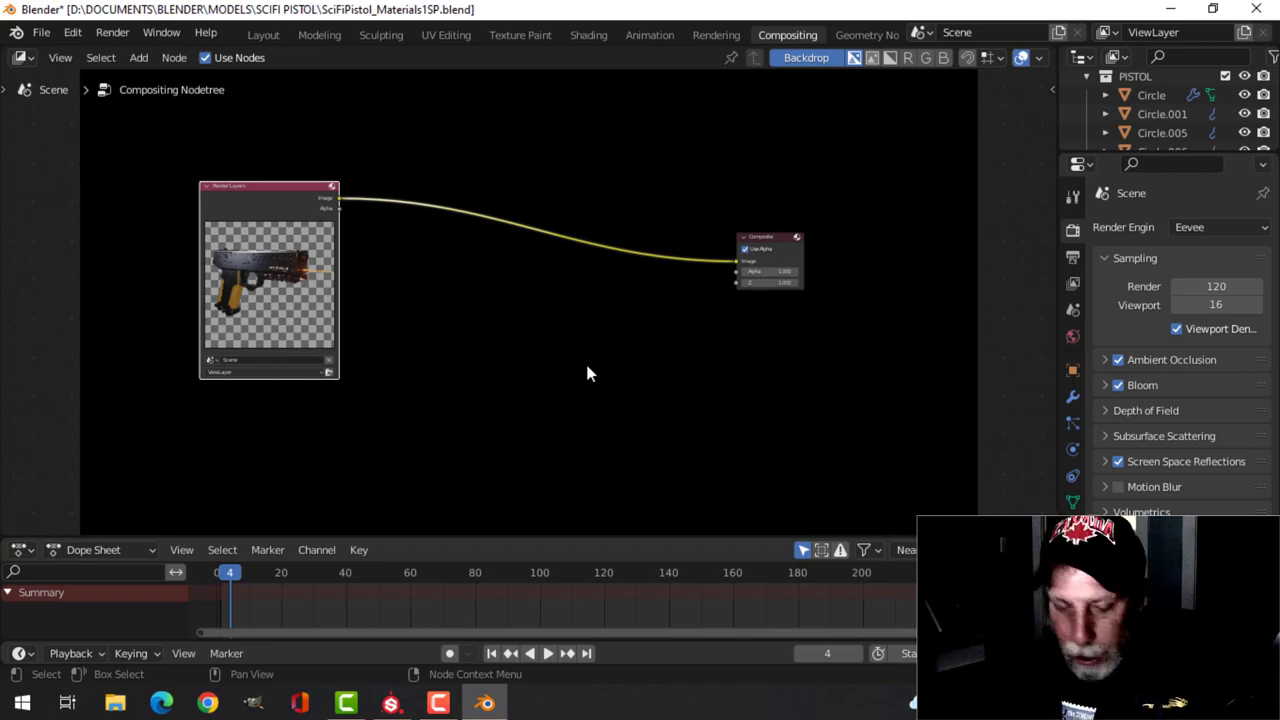
pyautogui.hotkey('shift', 'a')
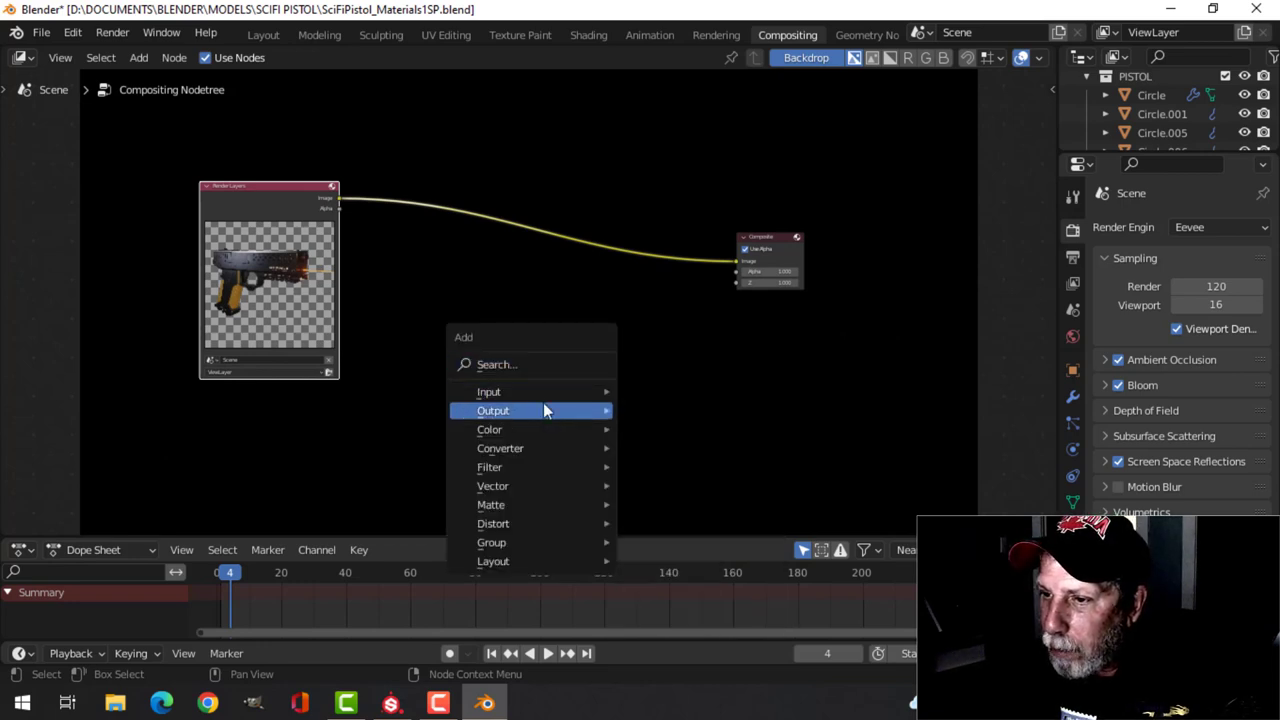
pyautogui.moveTo(543, 410)
pyautogui.click(663, 486)
pyautogui.click(700, 356)
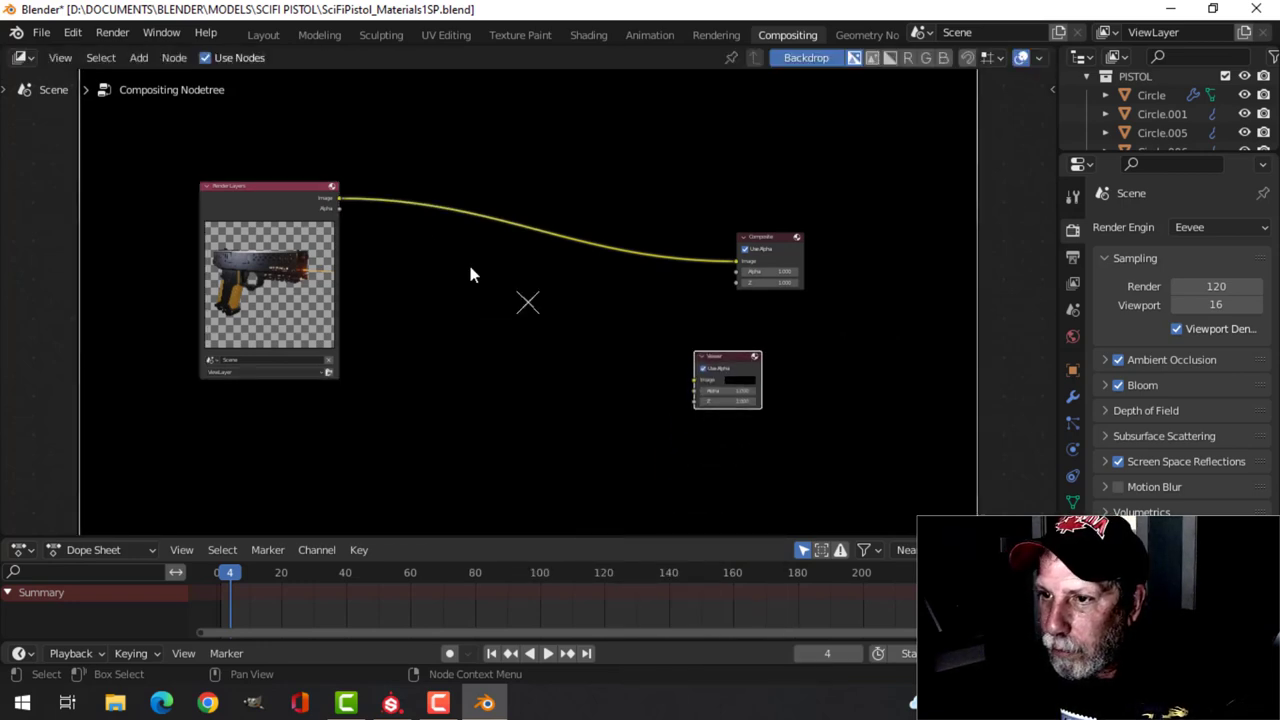
pyautogui.moveTo(341, 201); pyautogui.dragTo(696, 379)
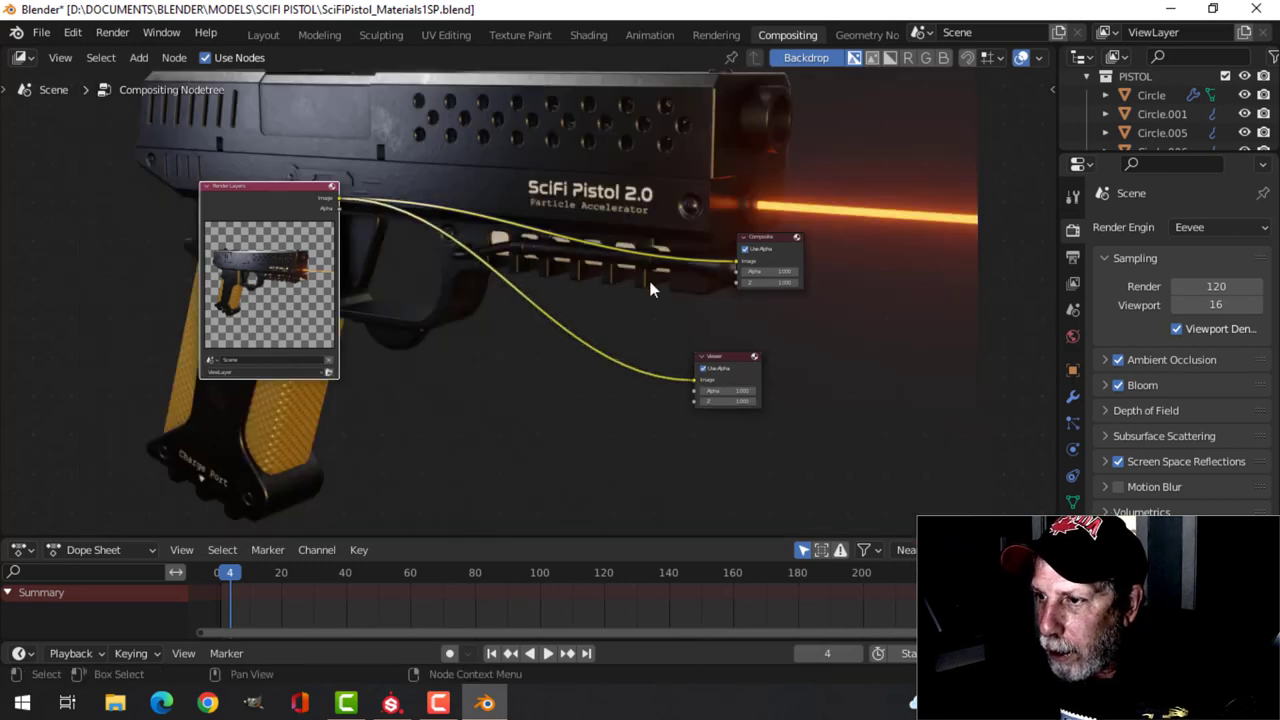
# Step: Merge the Composite and Viewer links through a reroute placed near the Composite node, and move Render Layers away to make room
pyautogui.keyDown('shift'); pyautogui.moveTo(656, 229); pyautogui.dragTo(514, 386, button='right'); pyautogui.keyUp('shift')
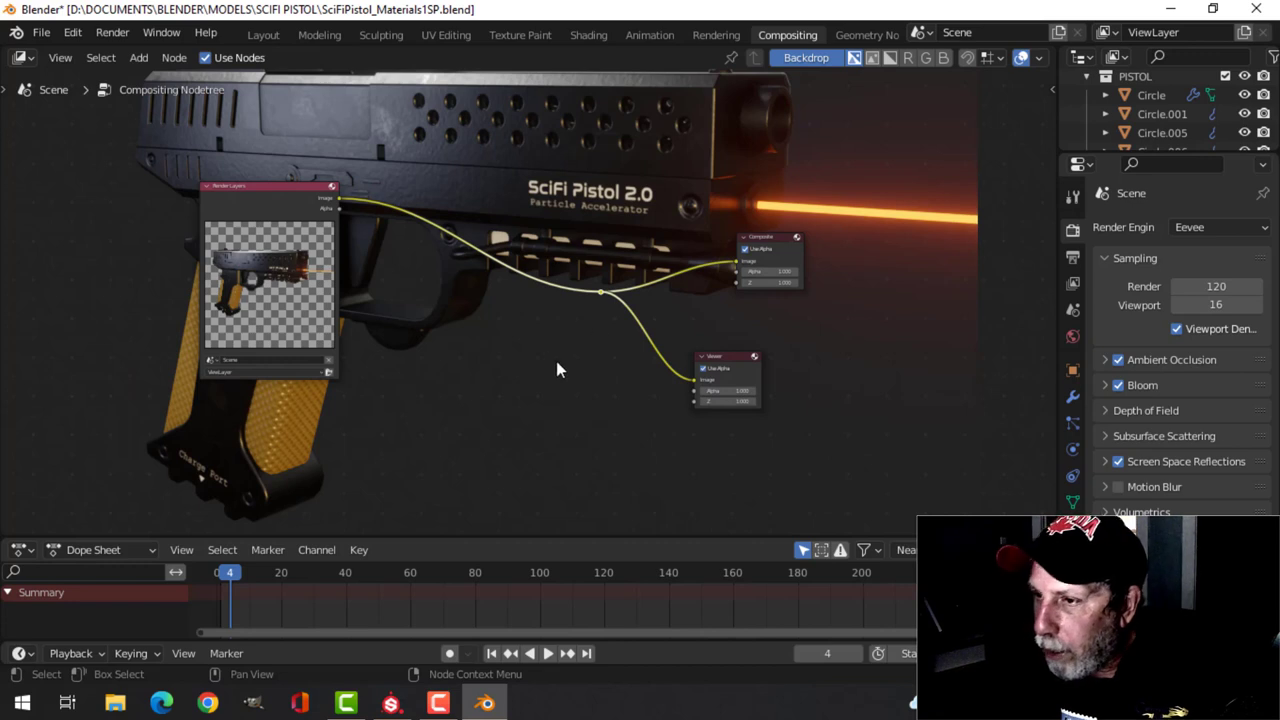
pyautogui.press('g')
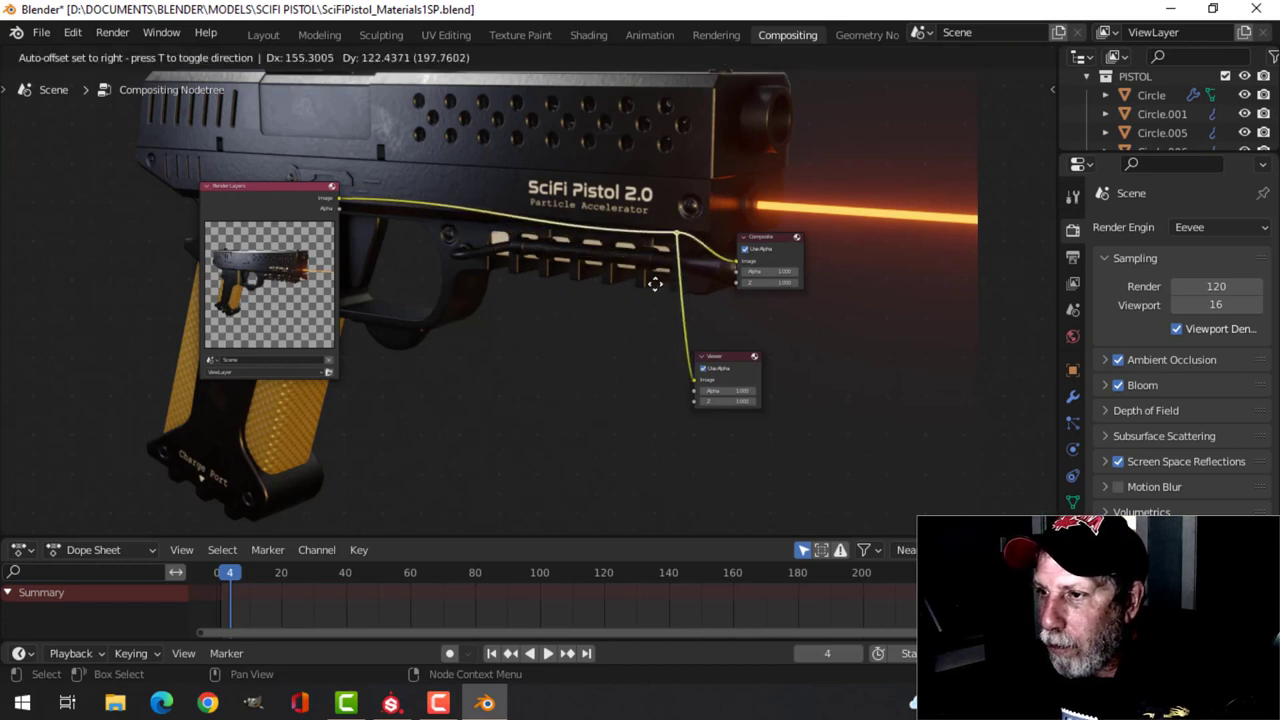
pyautogui.click(660, 270)
pyautogui.moveTo(281, 189); pyautogui.dragTo(175, 194)
pyautogui.moveTo(628, 246)
pyautogui.keyDown('shift'); pyautogui.mouseDown(button='middle')
pyautogui.moveTo(577, 280)
pyautogui.moveTo(617, 263)
pyautogui.mouseUp(button='middle'); pyautogui.keyUp('shift')
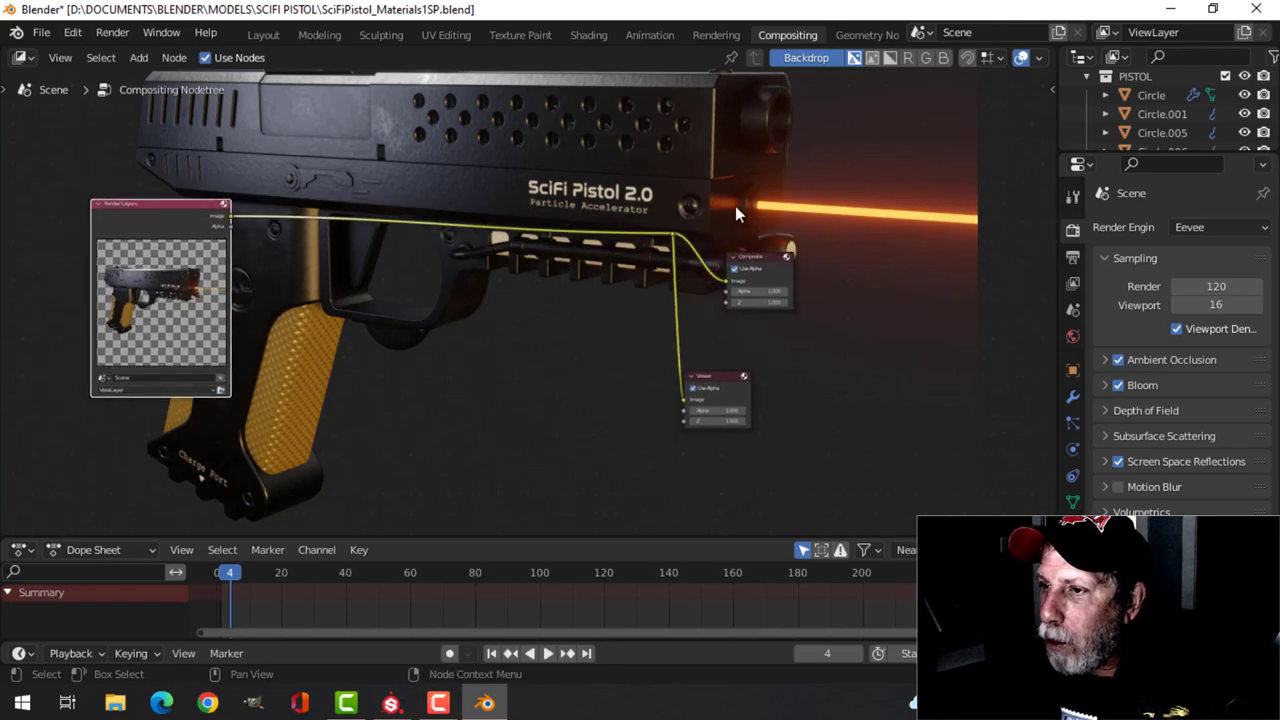
# Step: Insert a Glare node into the link between Render Layers and the reroute, and set its type to Fog Glow
pyautogui.scroll(-1, 457, 350)
pyautogui.moveTo(456, 349); pyautogui.dragTo(502, 350, button='middle')
pyautogui.hotkey('shift', 'a')
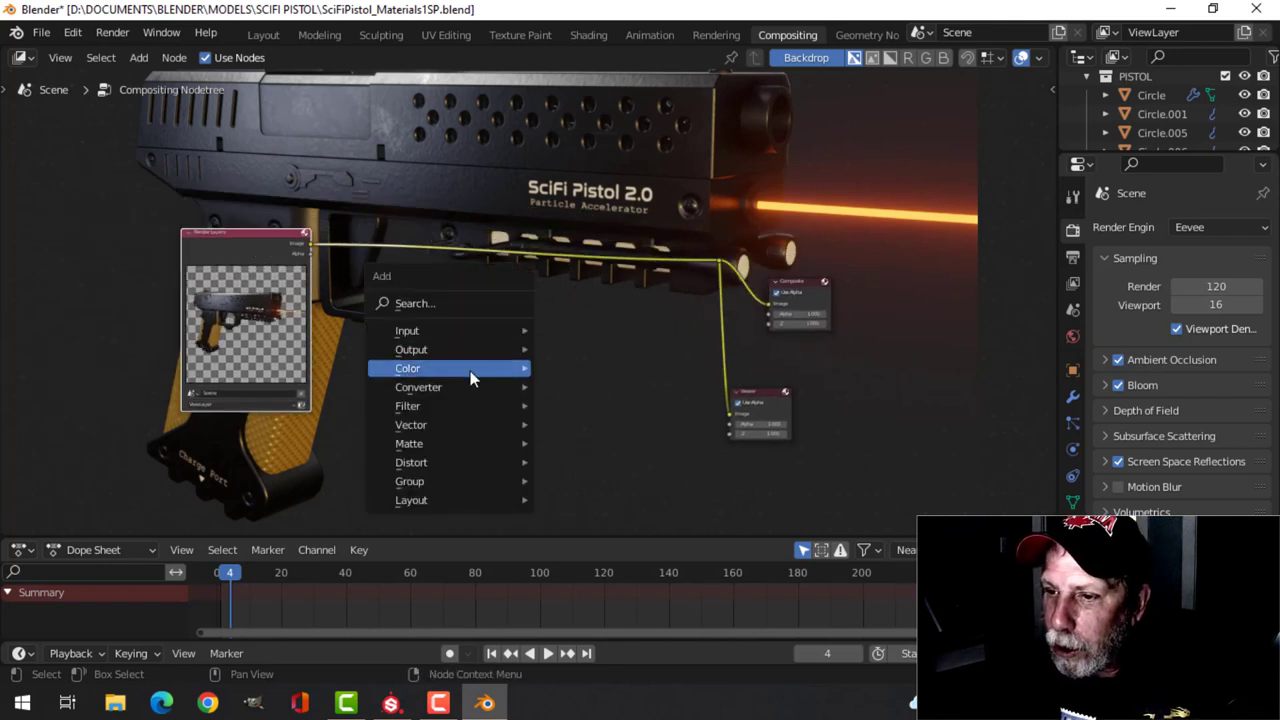
pyautogui.moveTo(451, 404)
pyautogui.click(578, 329)
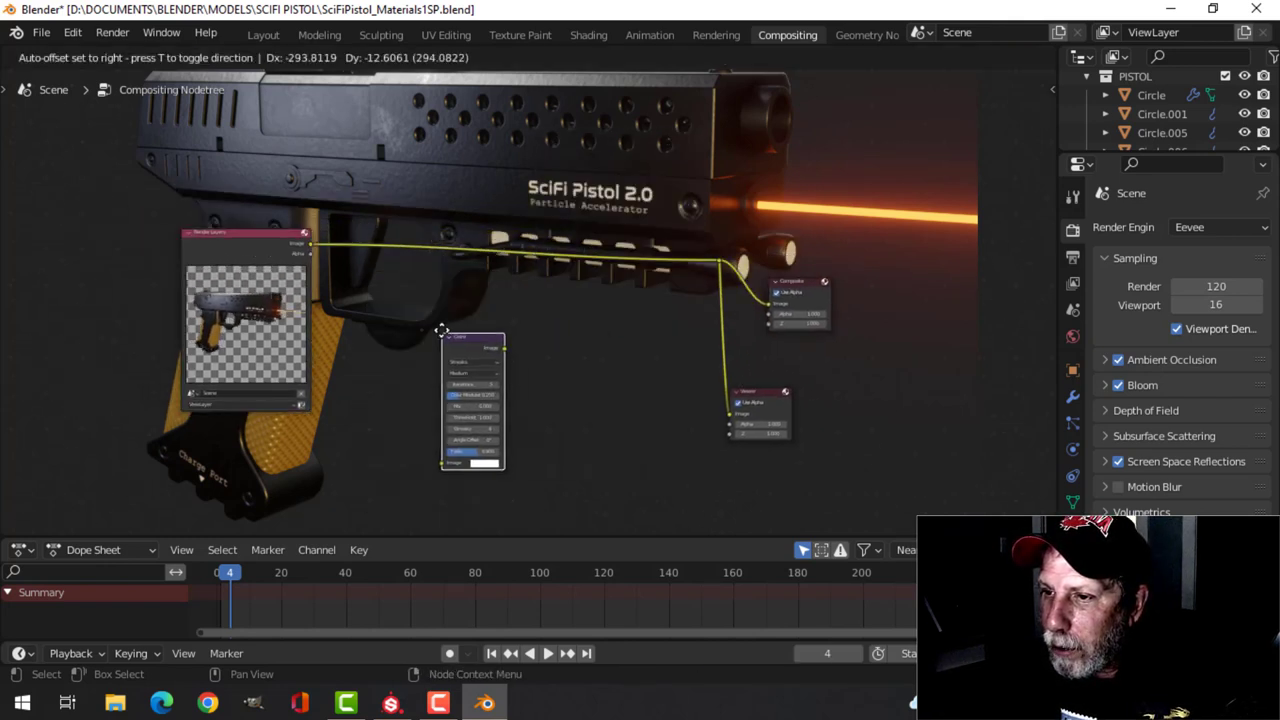
pyautogui.click(420, 220)
pyautogui.scroll(2, 495, 342)
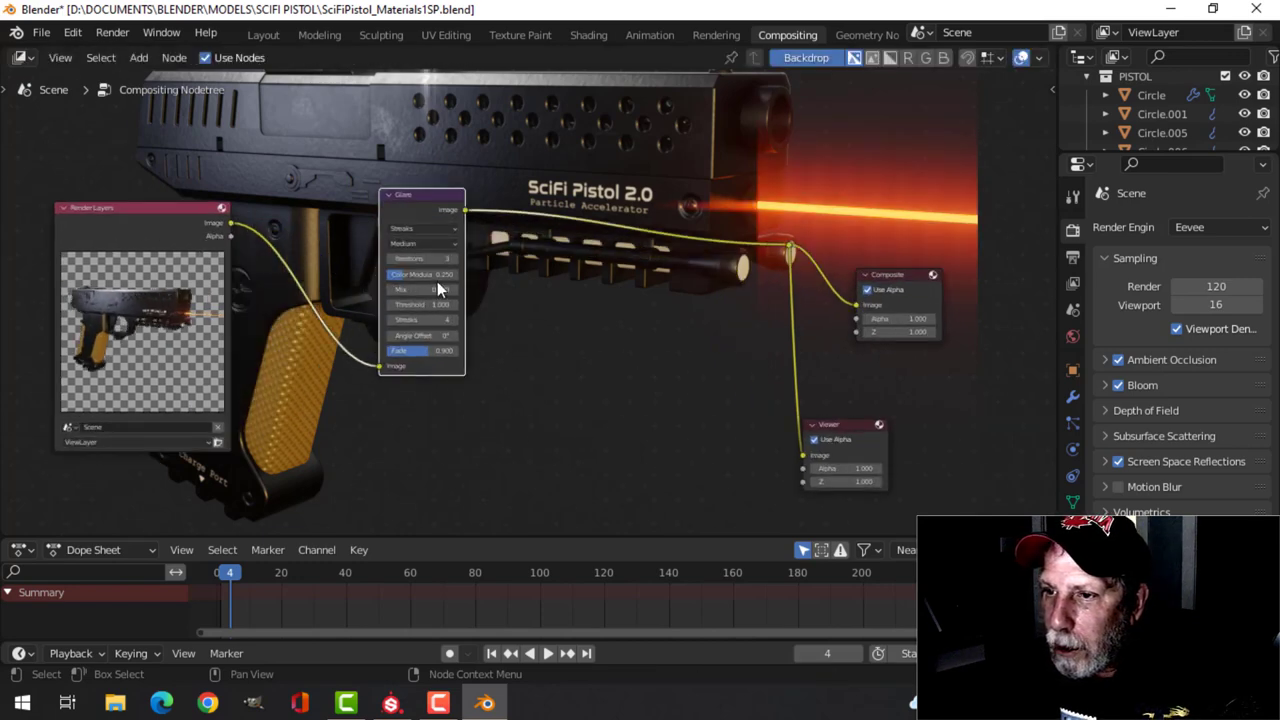
pyautogui.scroll(2, 437, 281)
pyautogui.click(380, 201)
pyautogui.click(380, 250)
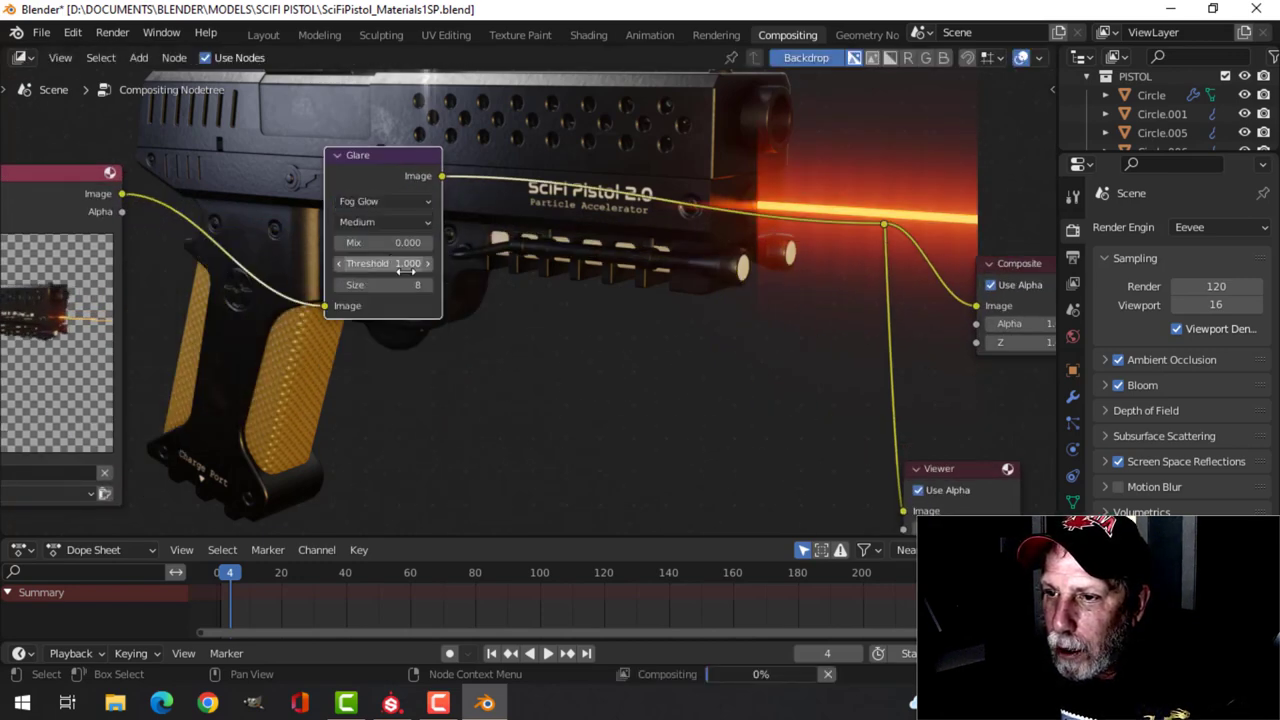
# Step: Set the Glare node's quality to High
pyautogui.click(379, 220)
pyautogui.click(377, 239)
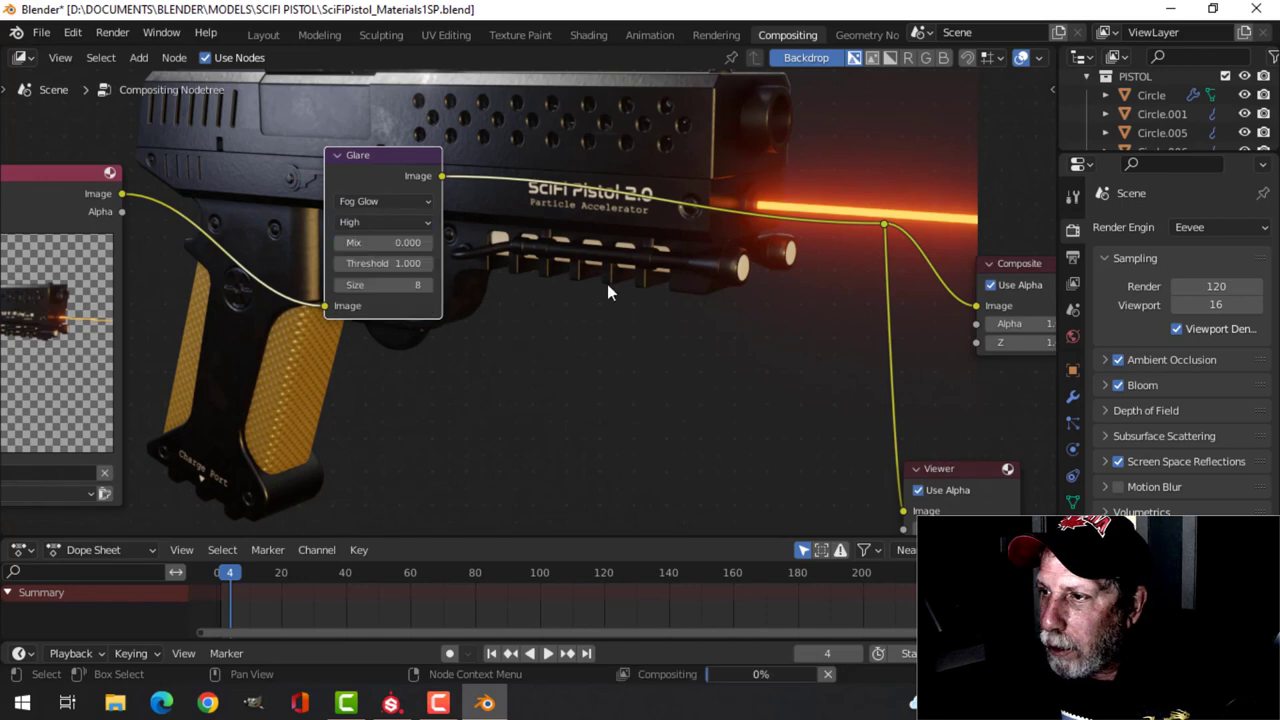
pyautogui.scroll(-1, 618, 408)
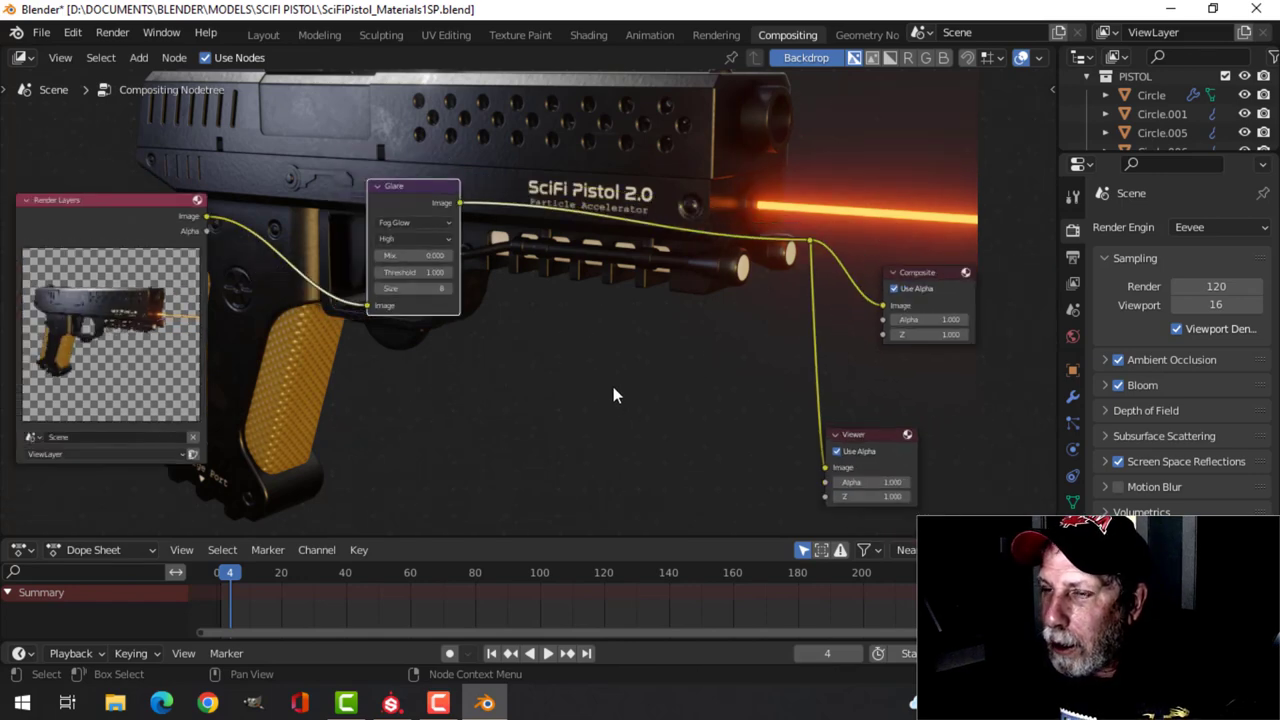
# Step: Save the blend file from the Layout workspace and render the current frame with the glare, dismissing the render once checked
pyautogui.click(266, 32)
pyautogui.hotkey('ctrl', 's')
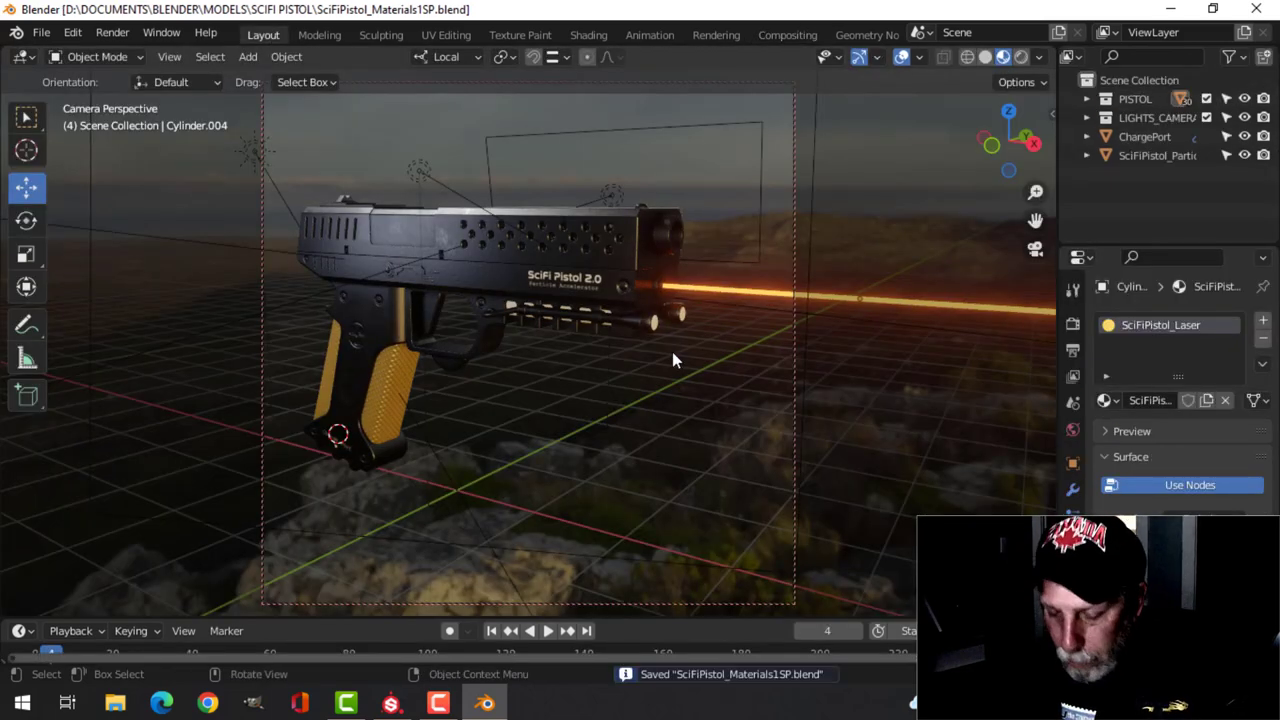
pyautogui.press('F12')
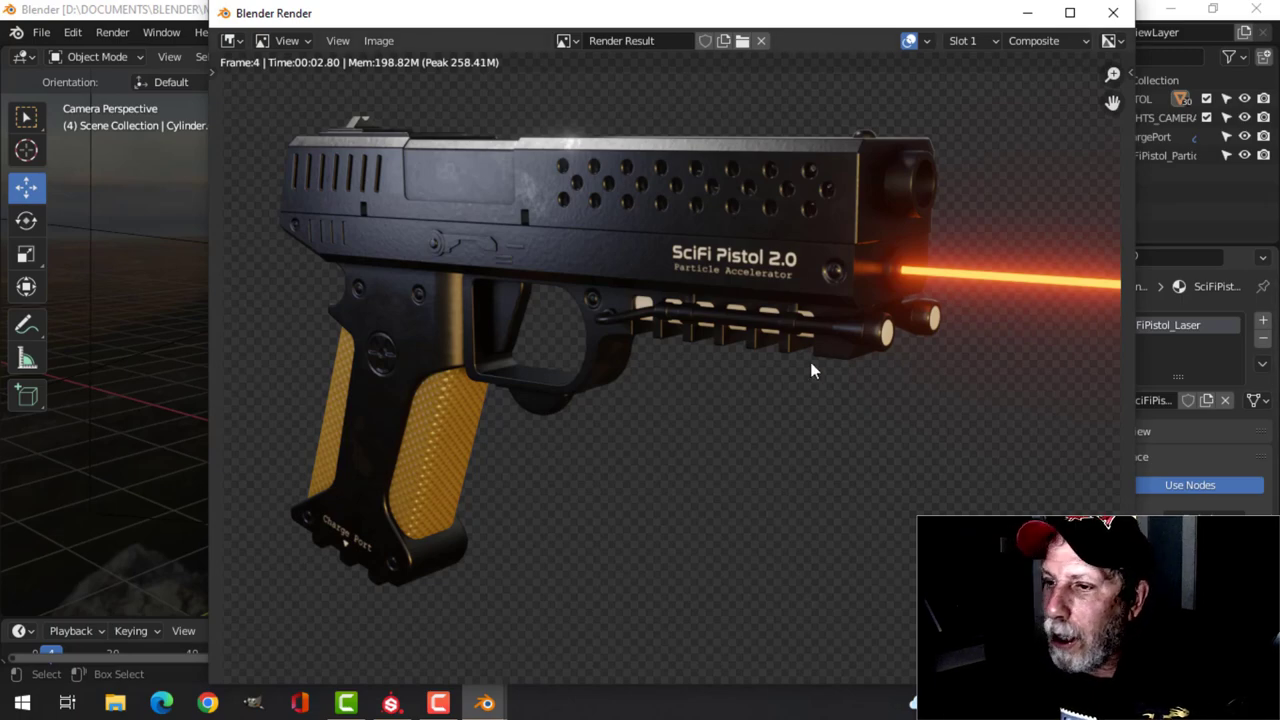
pyautogui.click(1113, 13)
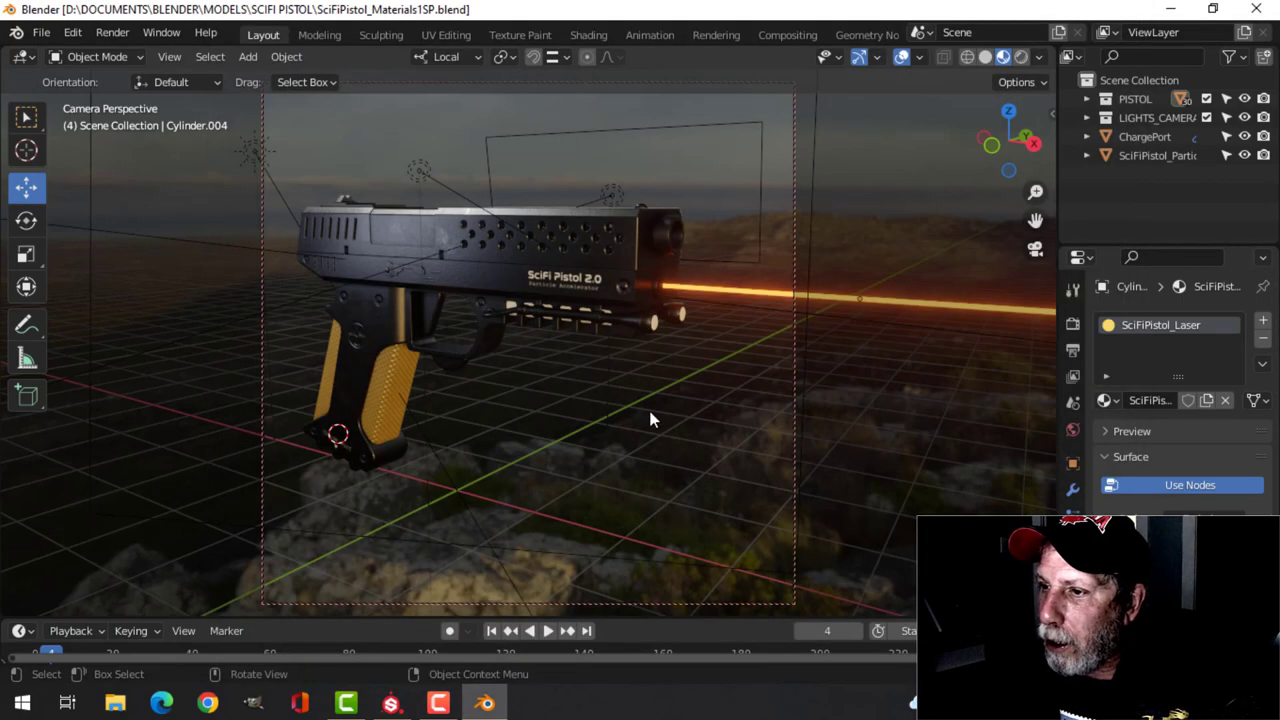
# Step: Select the lamp lenses beneath the pistol's barrel and change their SciFiPistol_Emission material's surface shader to Emission
pyautogui.moveTo(648, 406); pyautogui.dragTo(591, 297, button='middle')
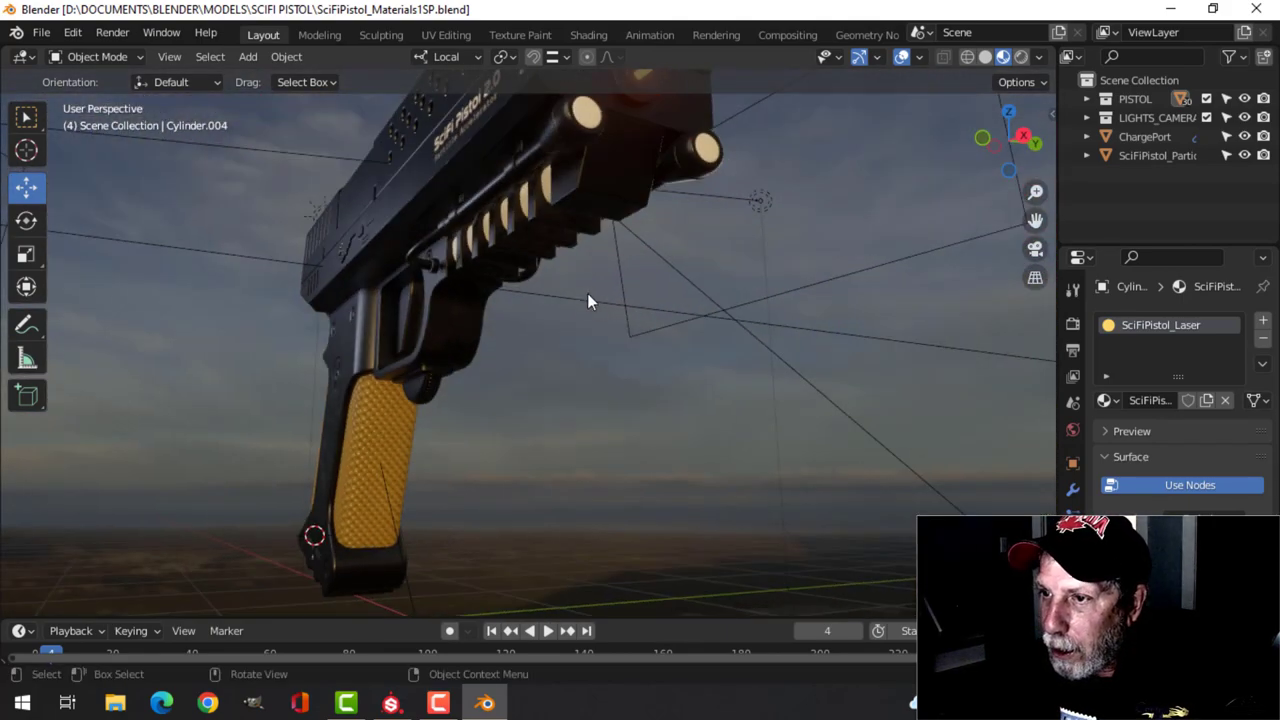
pyautogui.moveTo(594, 354); pyautogui.dragTo(648, 358, button='middle')
pyautogui.scroll(2, 724, 291)
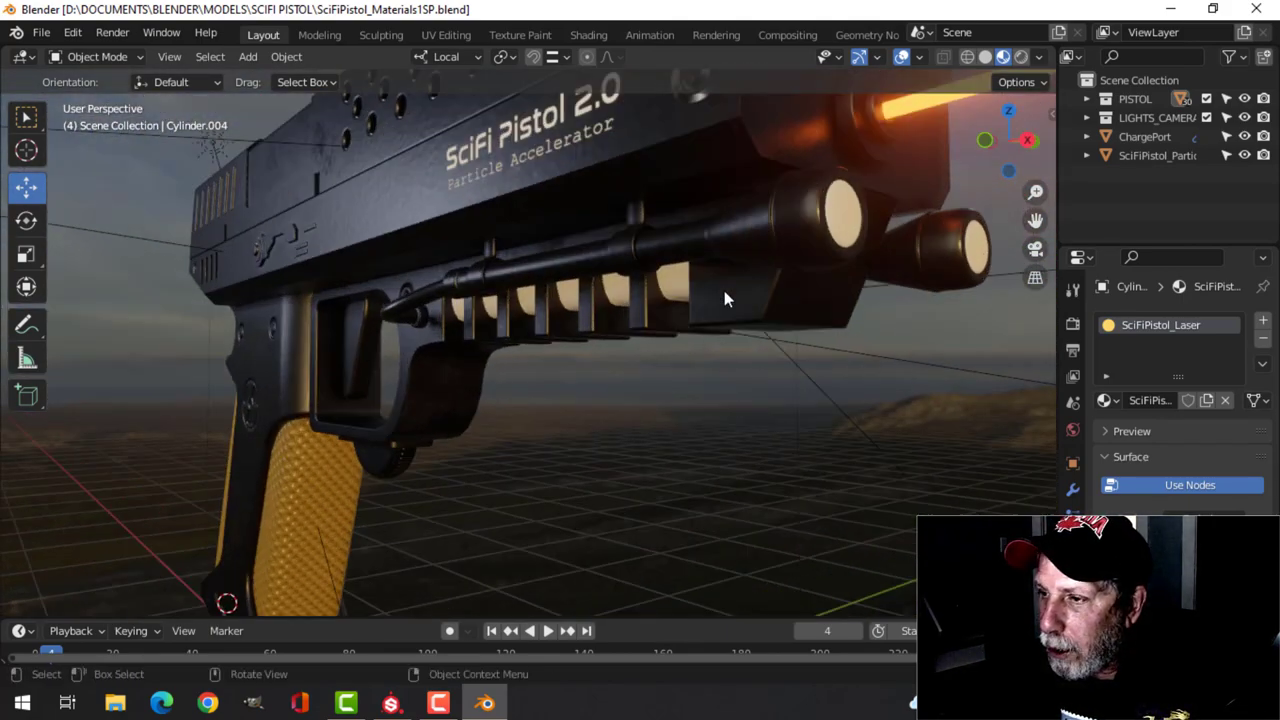
pyautogui.click(850, 216)
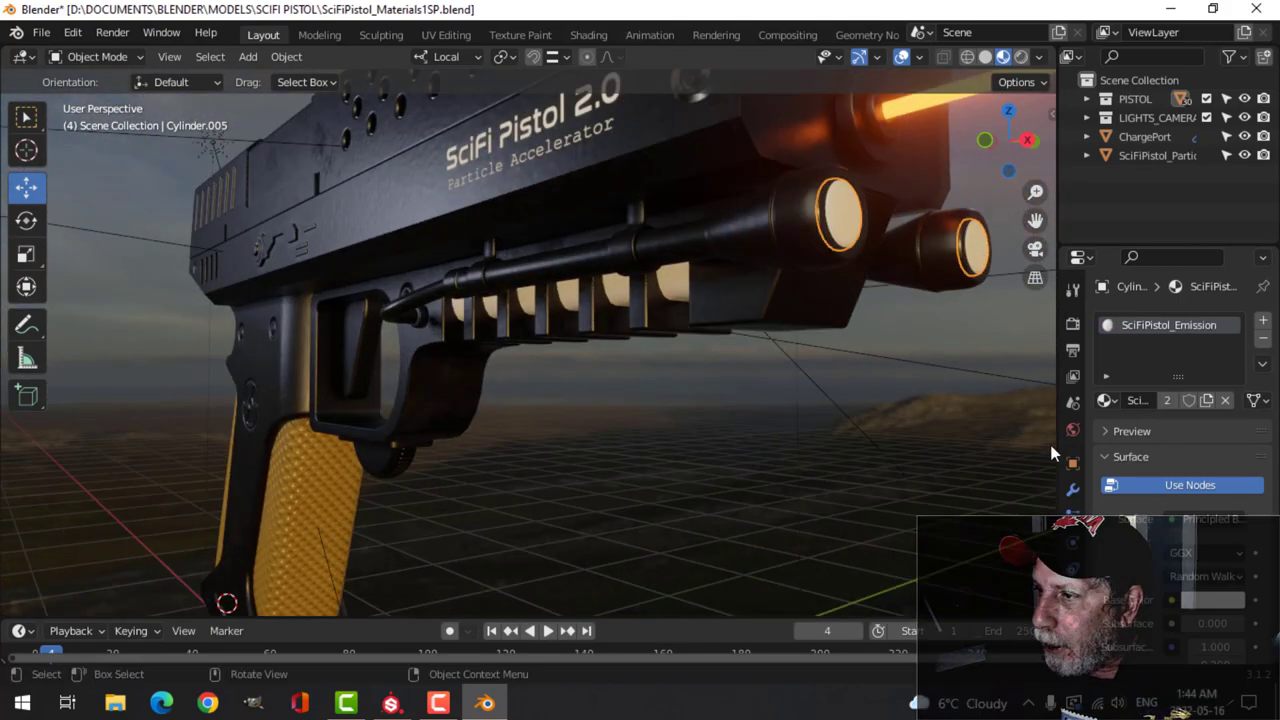
pyautogui.click(1198, 519)
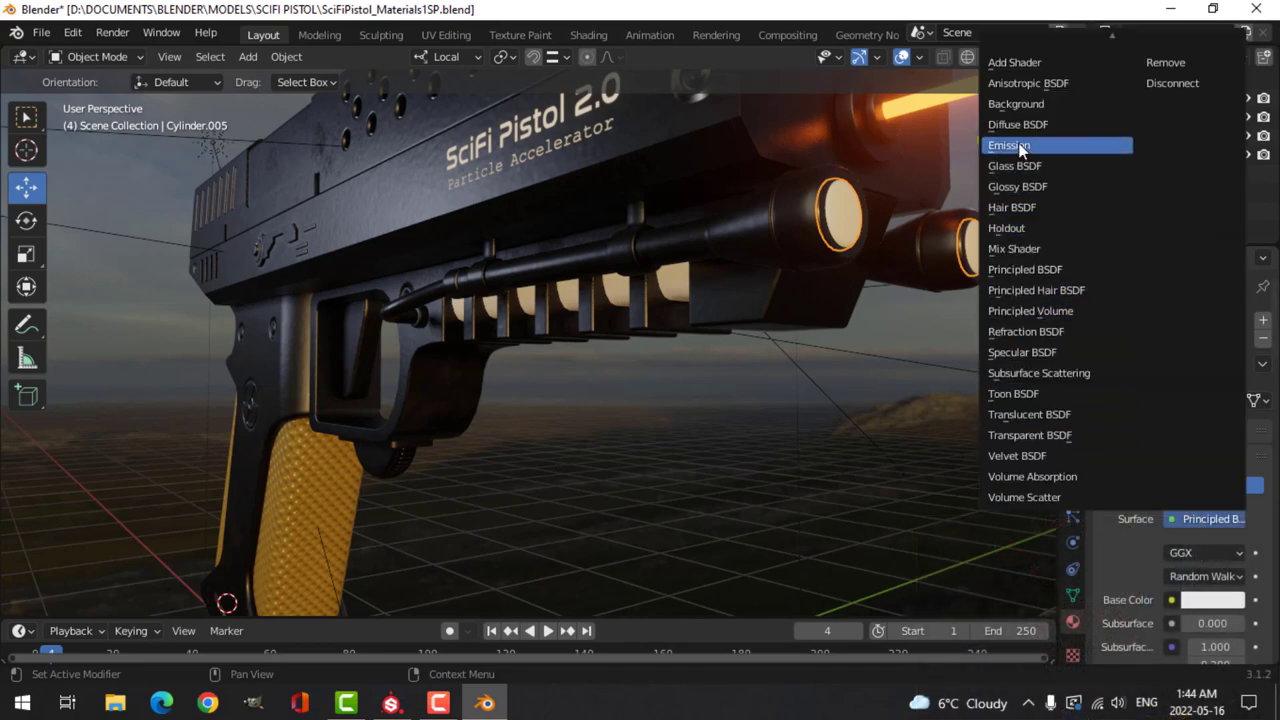
pyautogui.click(1020, 145)
# Step: Set the SciFiPistol_Emission material's colour to bright green and its emission strength to 5
pyautogui.click(1212, 552)
pyautogui.moveTo(1093, 359); pyautogui.dragTo(1090, 342)
pyautogui.click(1210, 576)
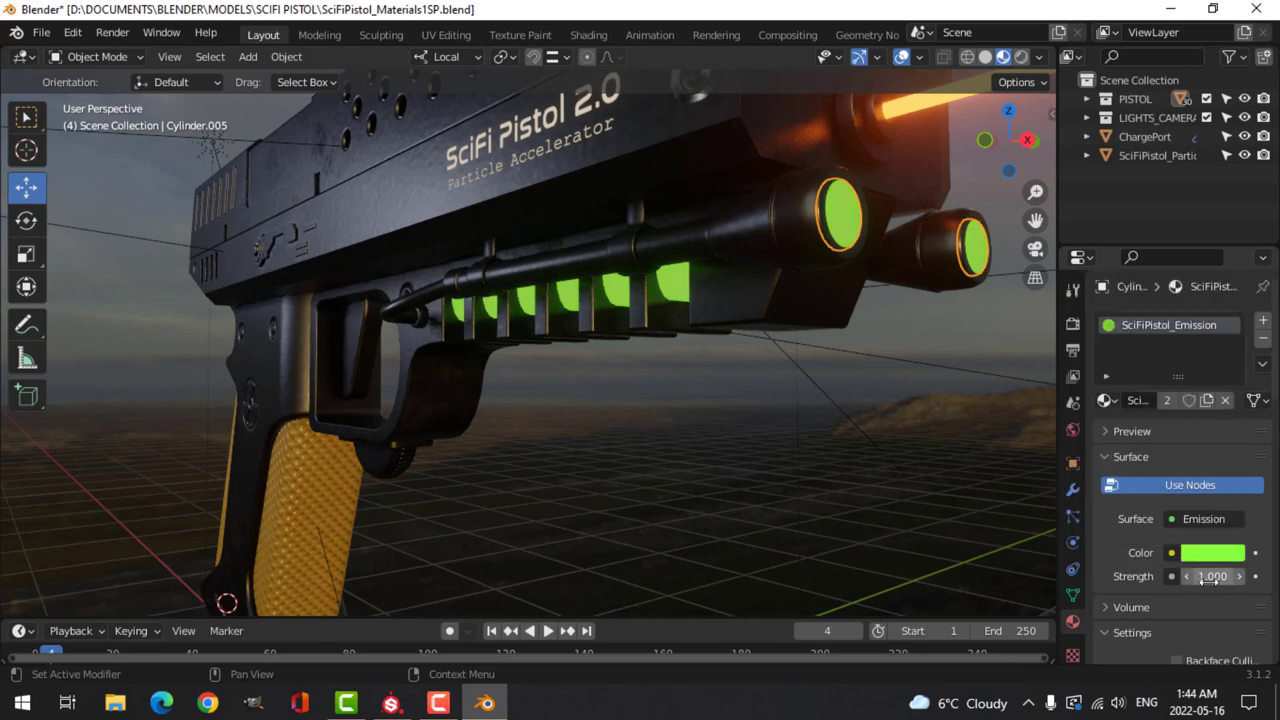
pyautogui.write('5')
pyautogui.press('Return')
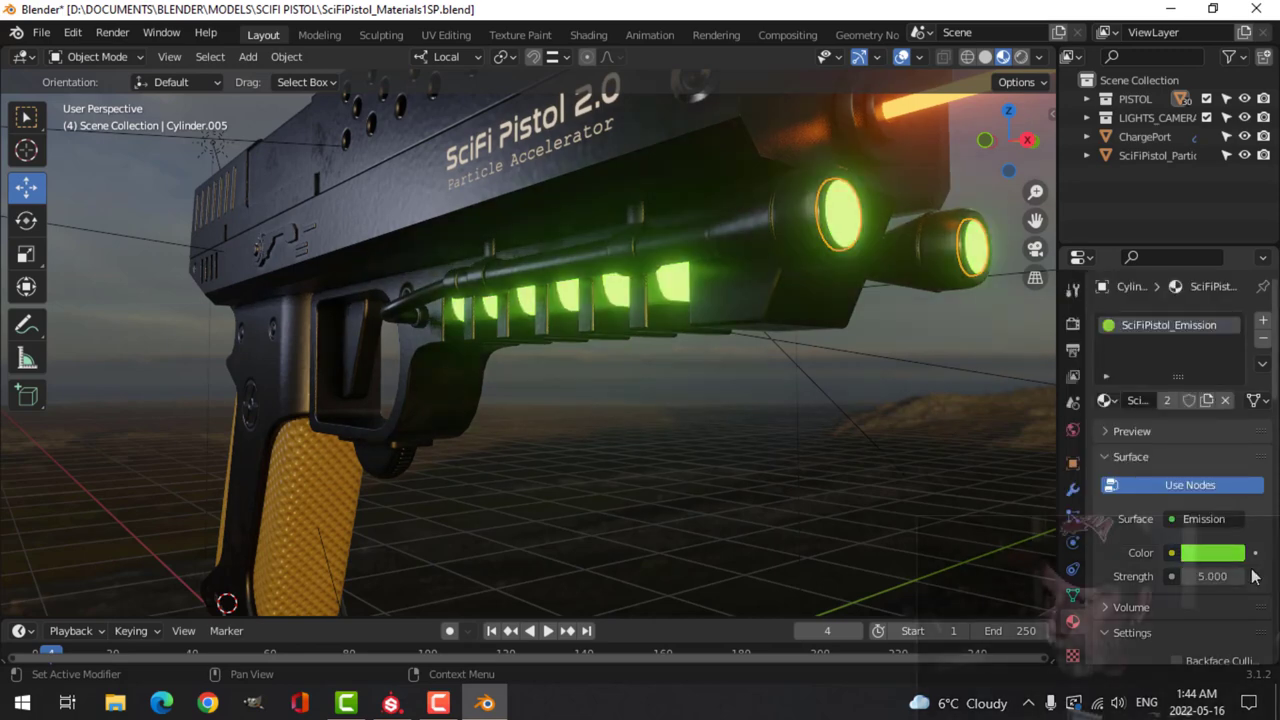
# Step: Save the file, reframe the camera on the pistol from a lower front angle, and render a test image of the green lights
pyautogui.moveTo(556, 405); pyautogui.dragTo(520, 200, button='middle')
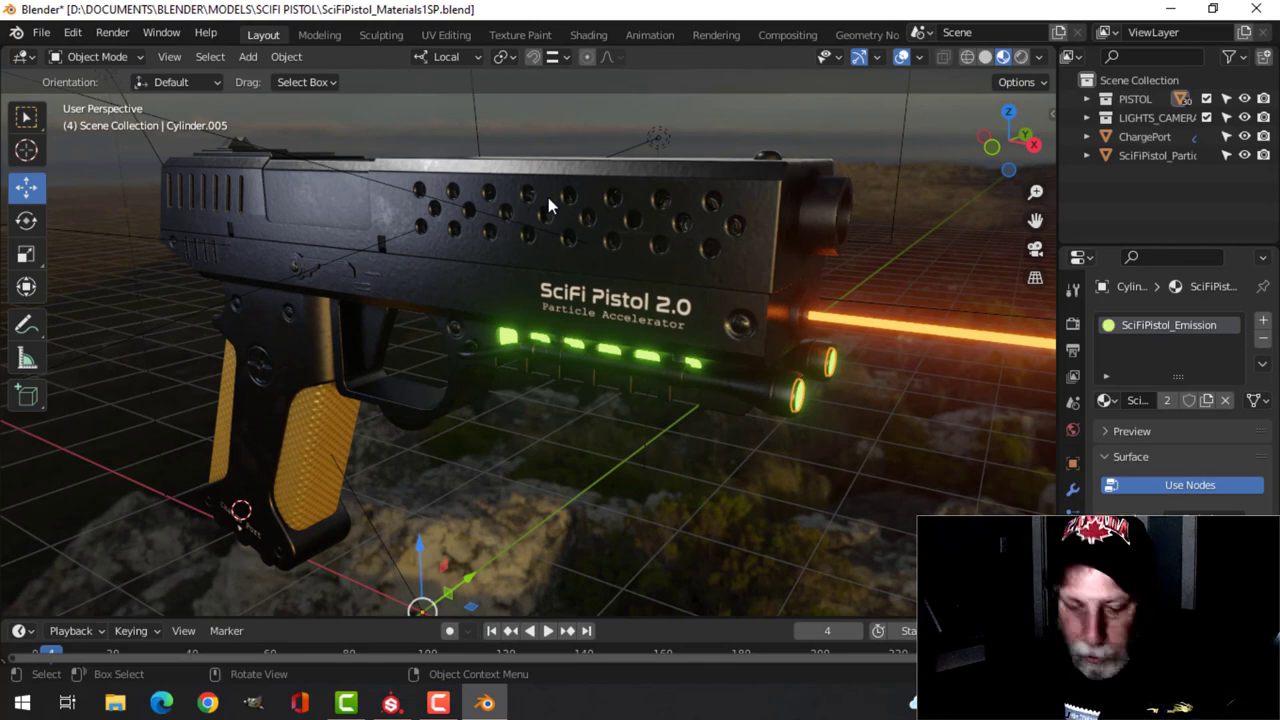
pyautogui.hotkey('ctrl', 's')
pyautogui.press('KP_0')
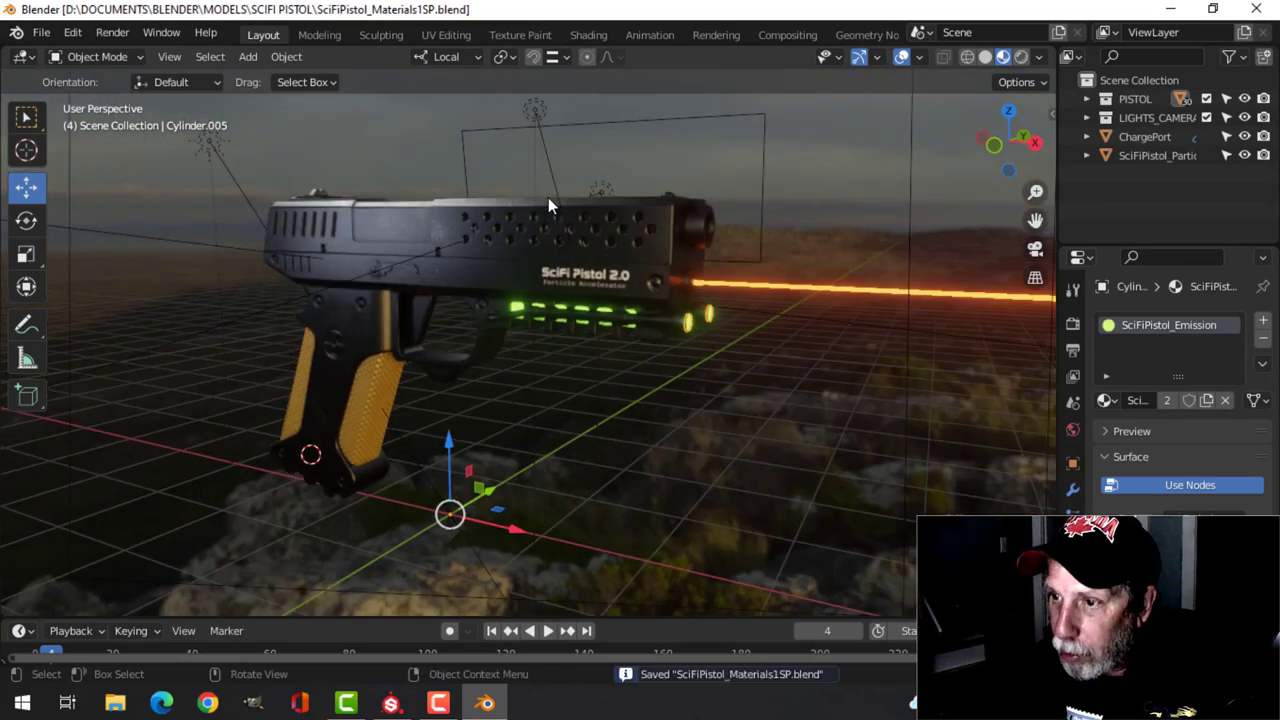
pyautogui.moveTo(406, 267); pyautogui.dragTo(512, 335, button='middle')
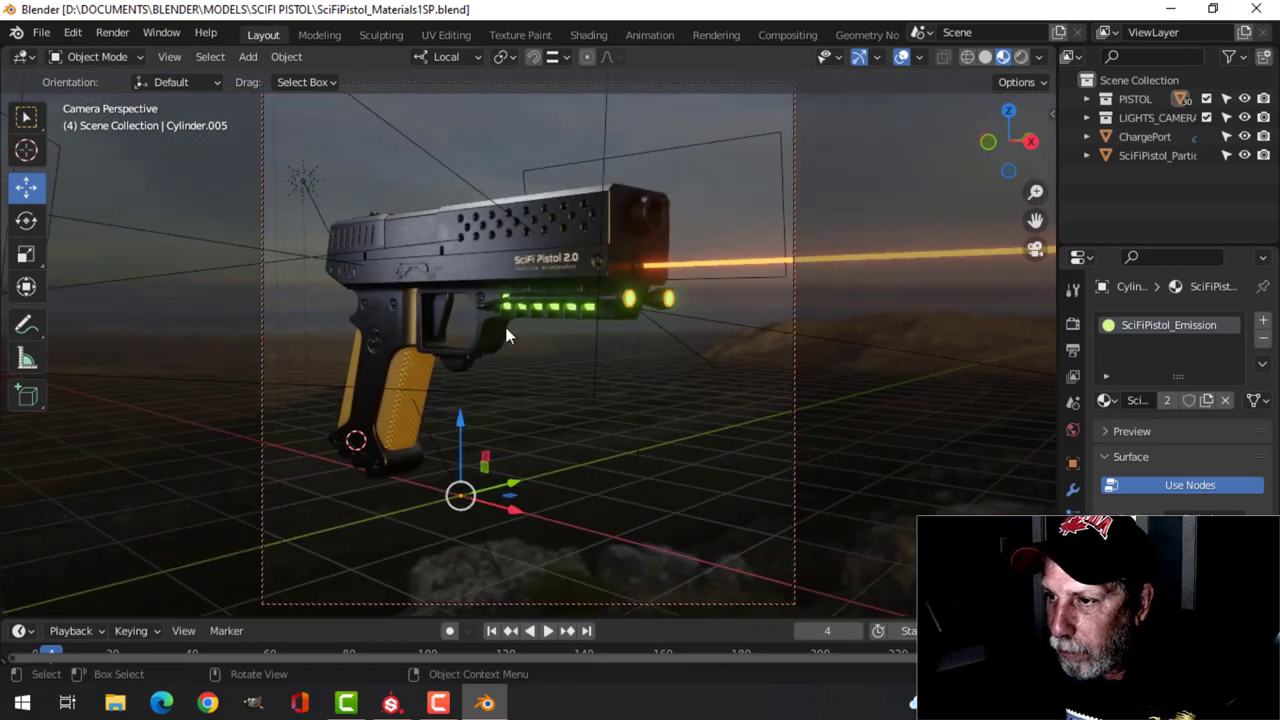
pyautogui.press('F12')
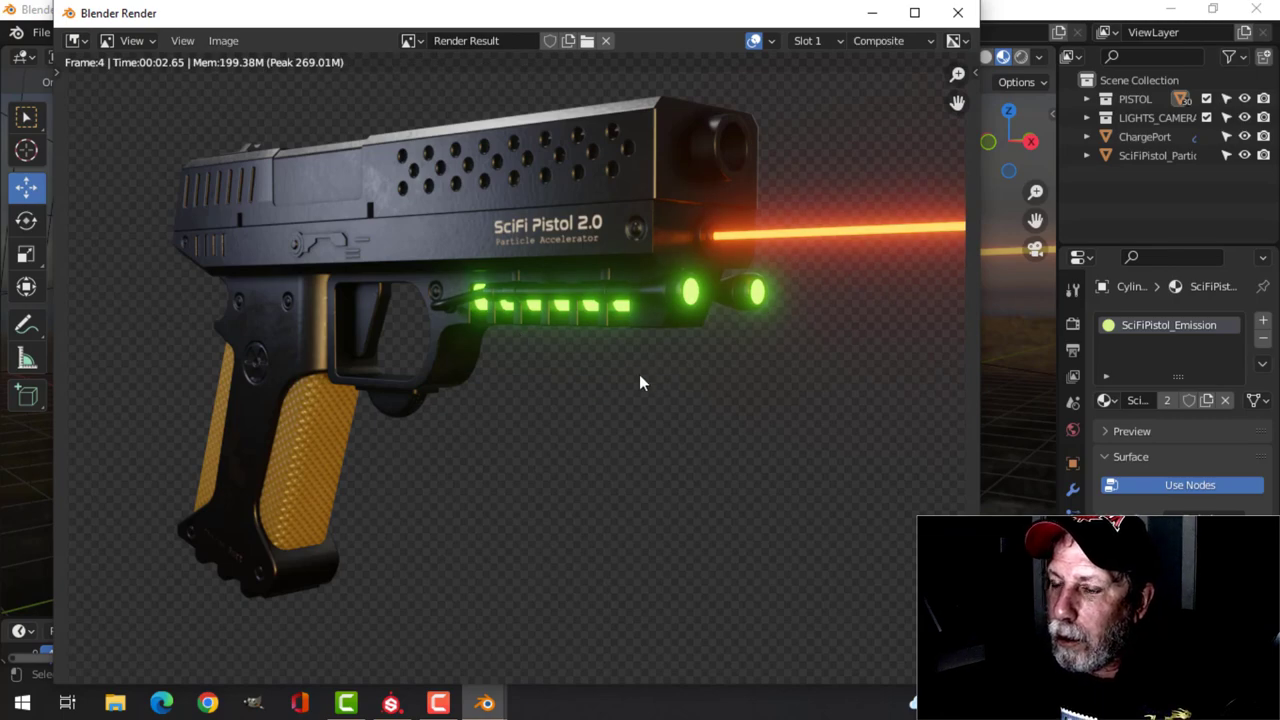
pyautogui.press('Escape')
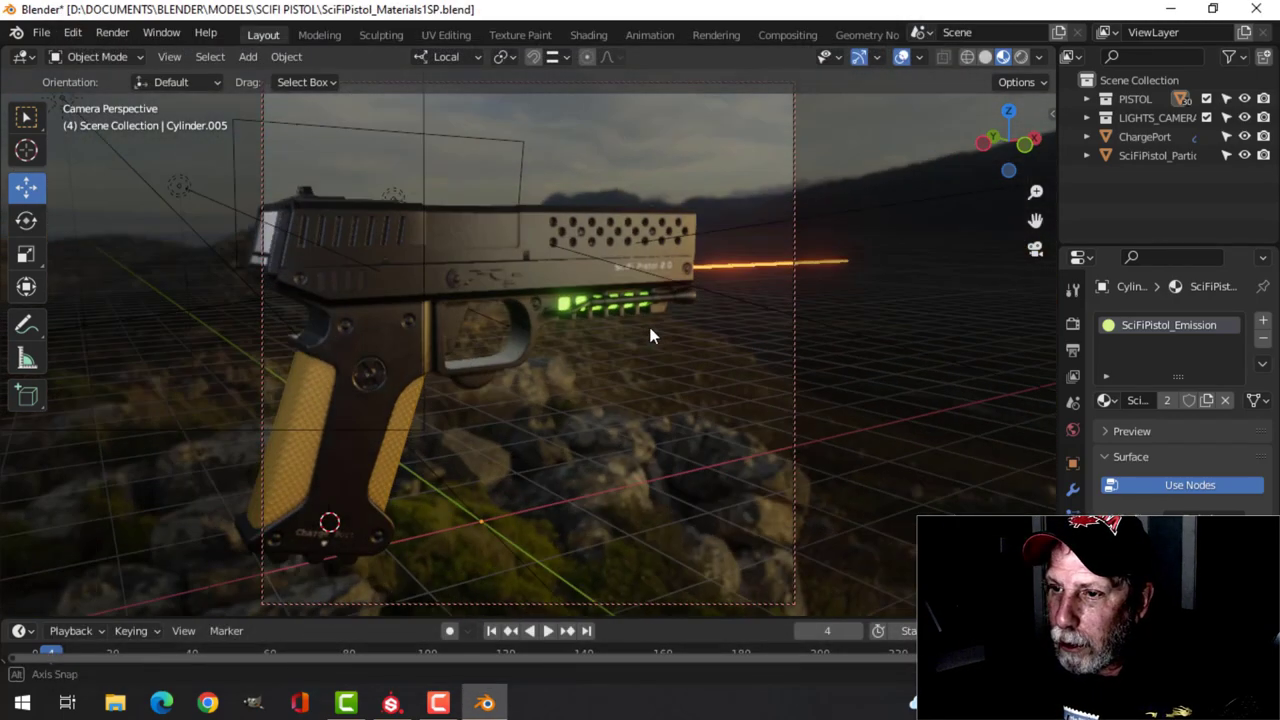
# Step: Orbit the camera past the rear monitor to a low front three-quarter view of the pistol, and render the frame again
pyautogui.keyDown('shift'); pyautogui.moveTo(552, 334); pyautogui.dragTo(503, 271, button='middle'); pyautogui.keyUp('shift')
pyautogui.click(503, 271)
pyautogui.moveTo(622, 272); pyautogui.dragTo(501, 390, button='middle')
pyautogui.moveTo(551, 375); pyautogui.dragTo(580, 384, button='middle')
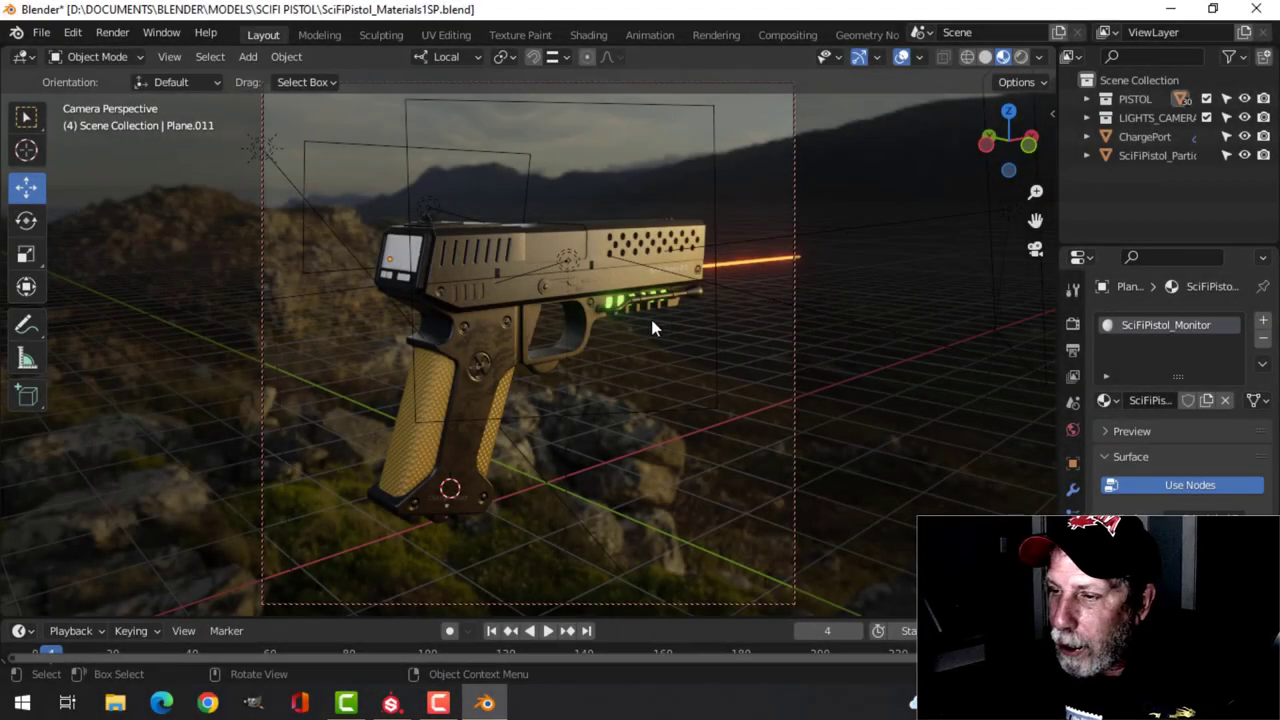
pyautogui.moveTo(651, 329); pyautogui.dragTo(546, 343, button='middle')
pyautogui.scroll(4, 542, 318)
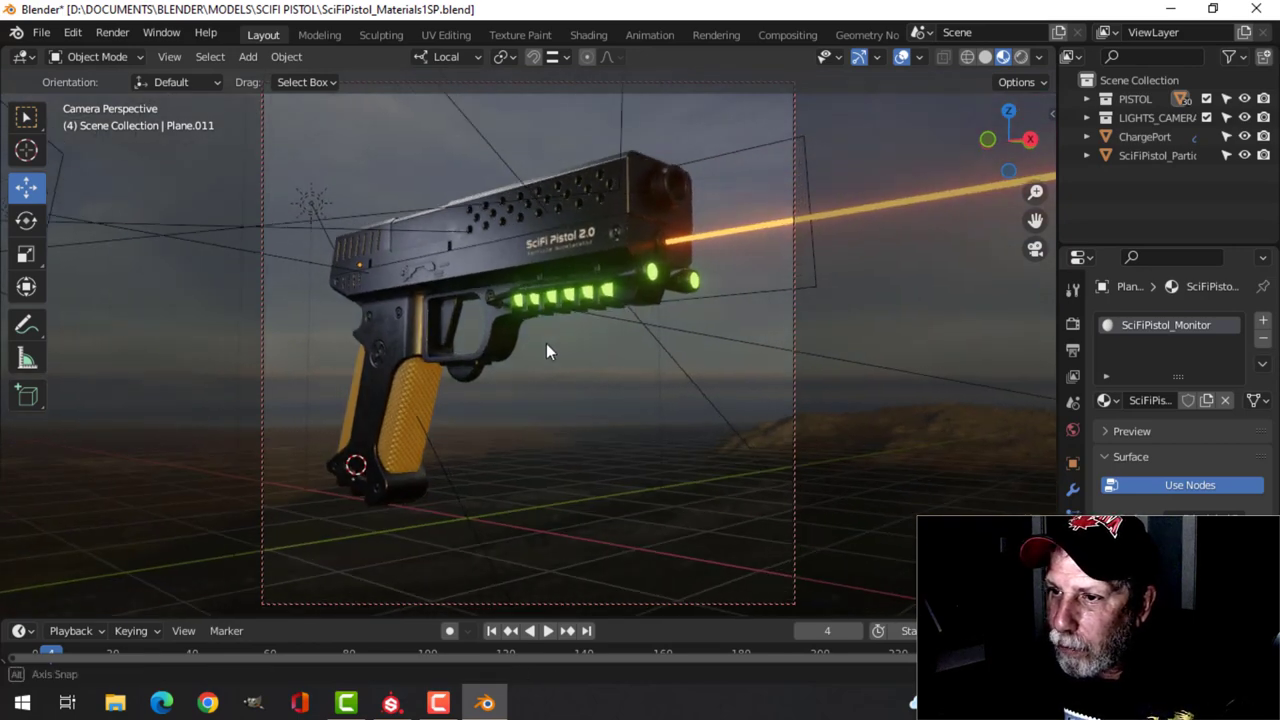
pyautogui.press('F12')
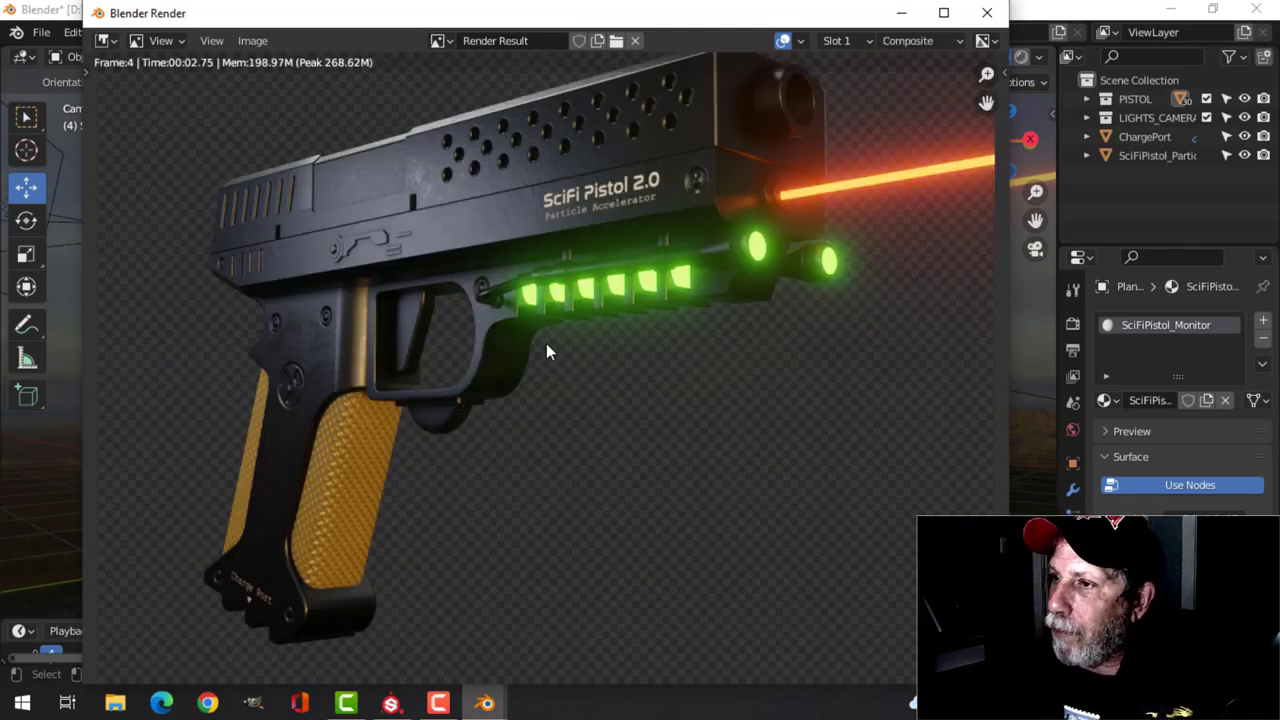
pyautogui.click(986, 14)
# Step: Review the Eevee shadow and Film settings in the render properties, and render the current camera view once more
pyautogui.click(1074, 324)
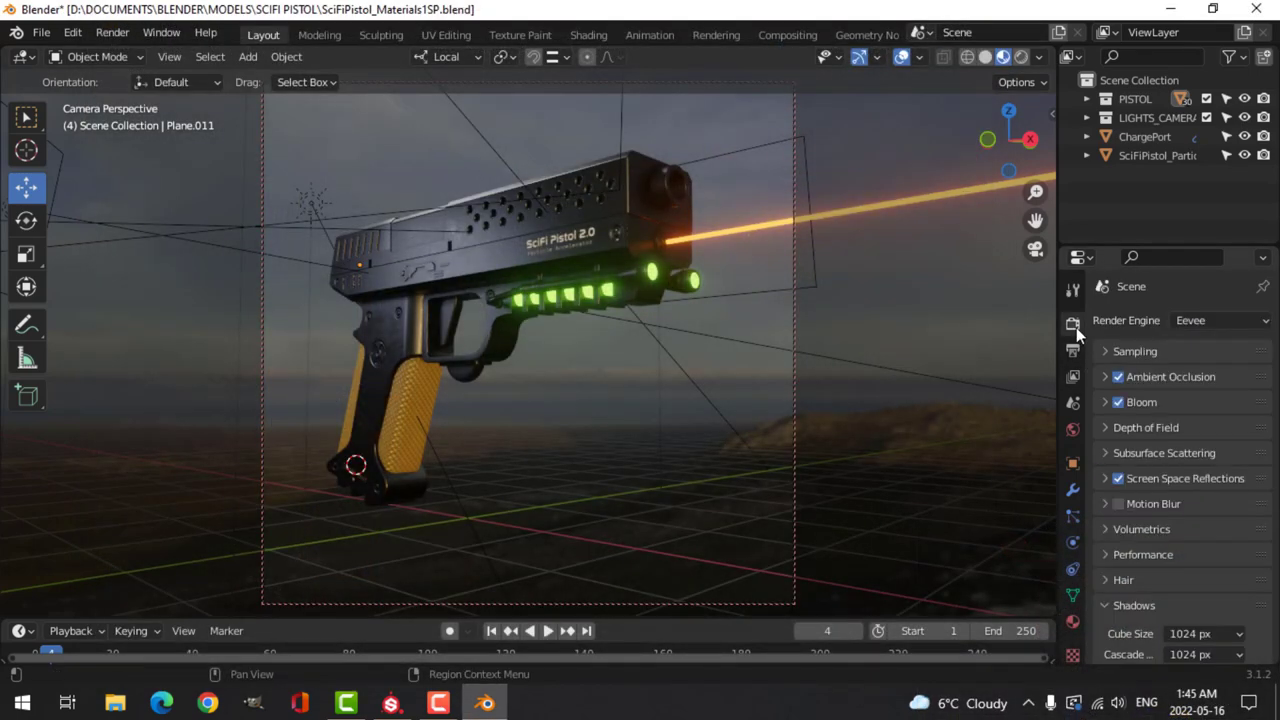
pyautogui.scroll(-5, 1132, 588)
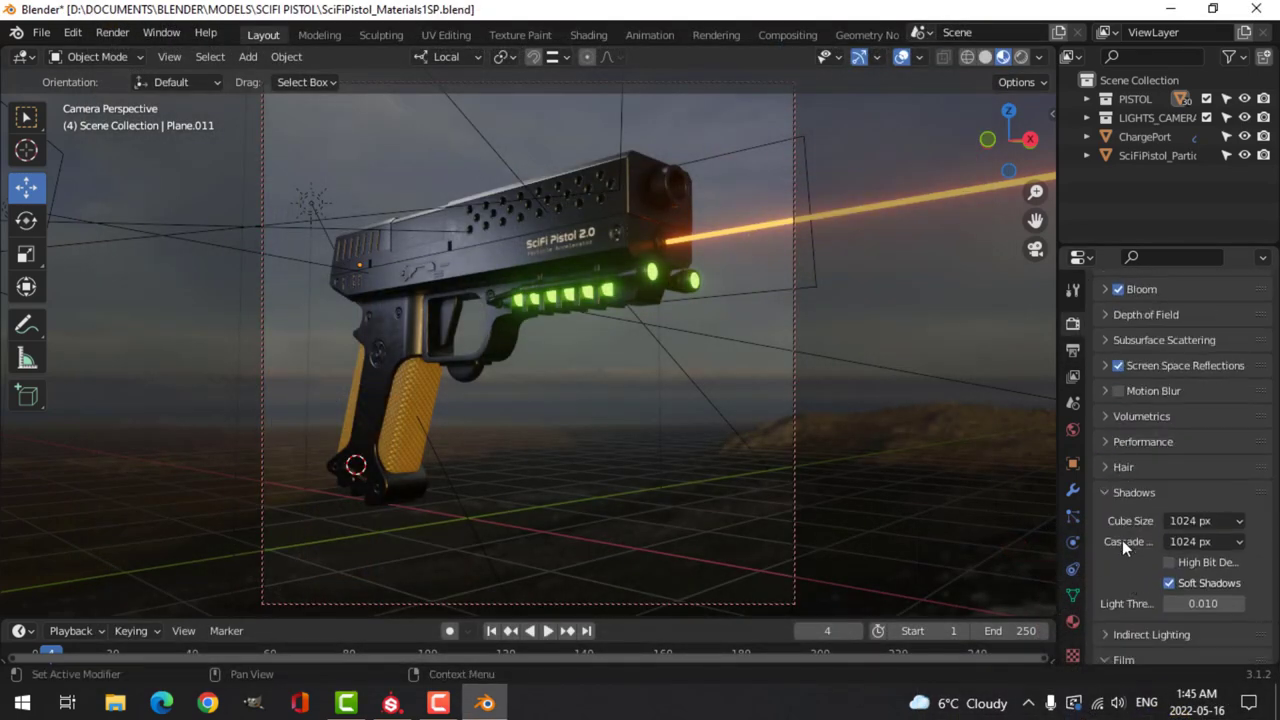
pyautogui.scroll(-5, 1124, 576)
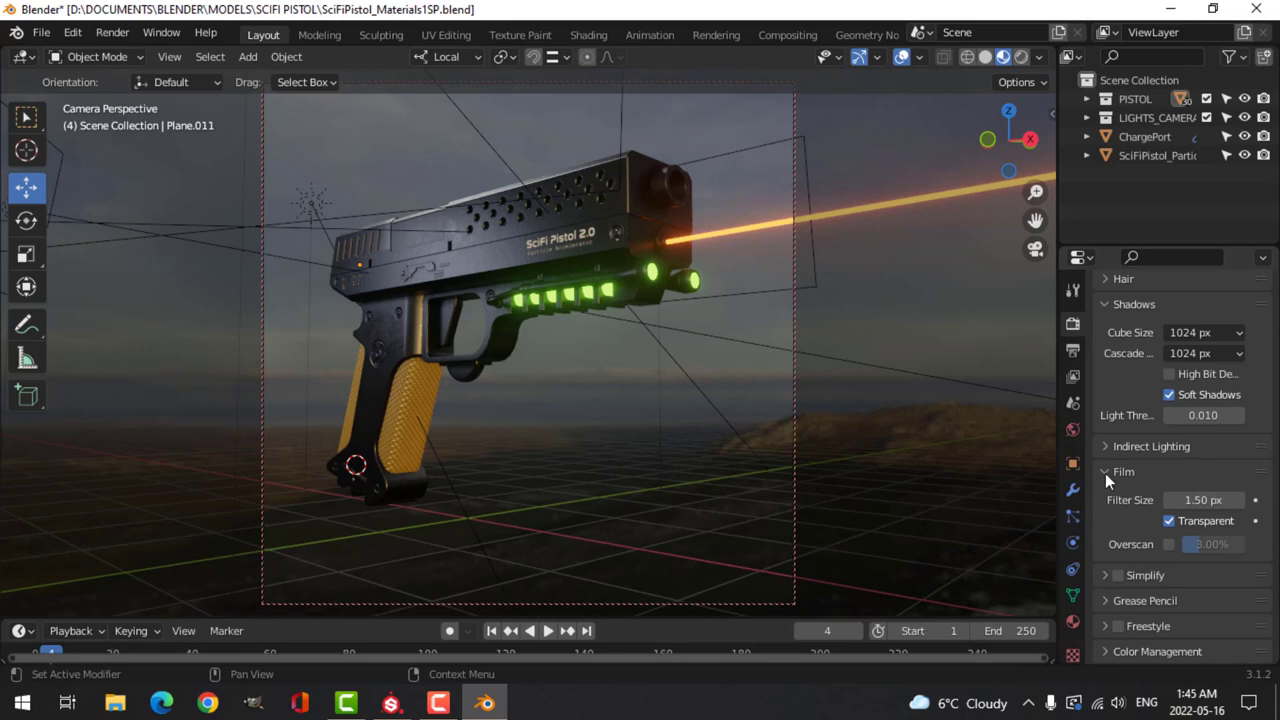
pyautogui.click(1105, 473)
pyautogui.click(1114, 550)
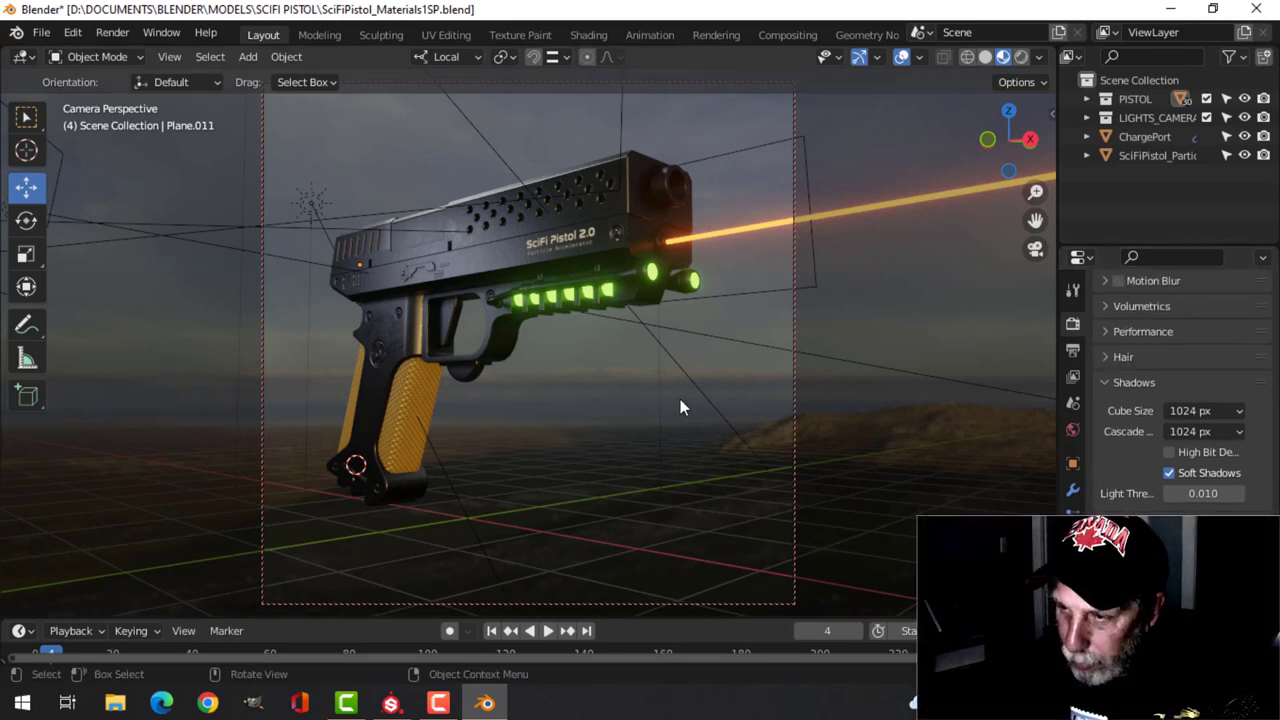
pyautogui.press('F12')
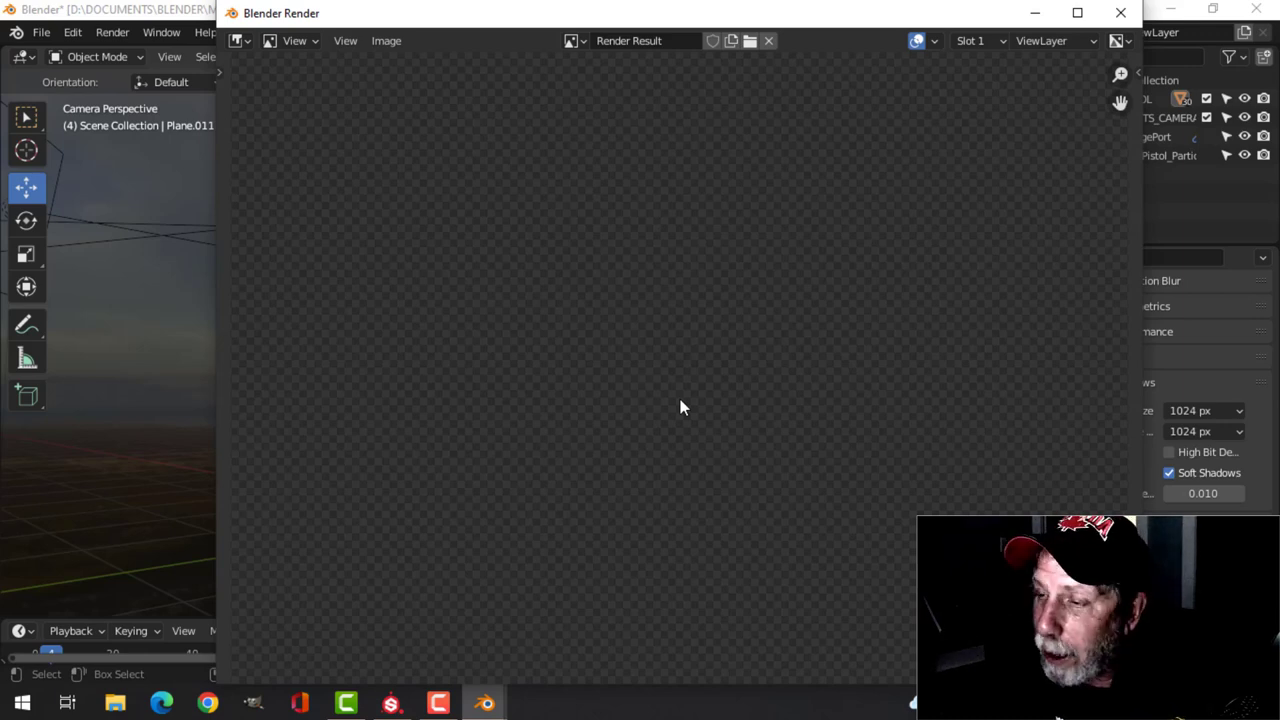